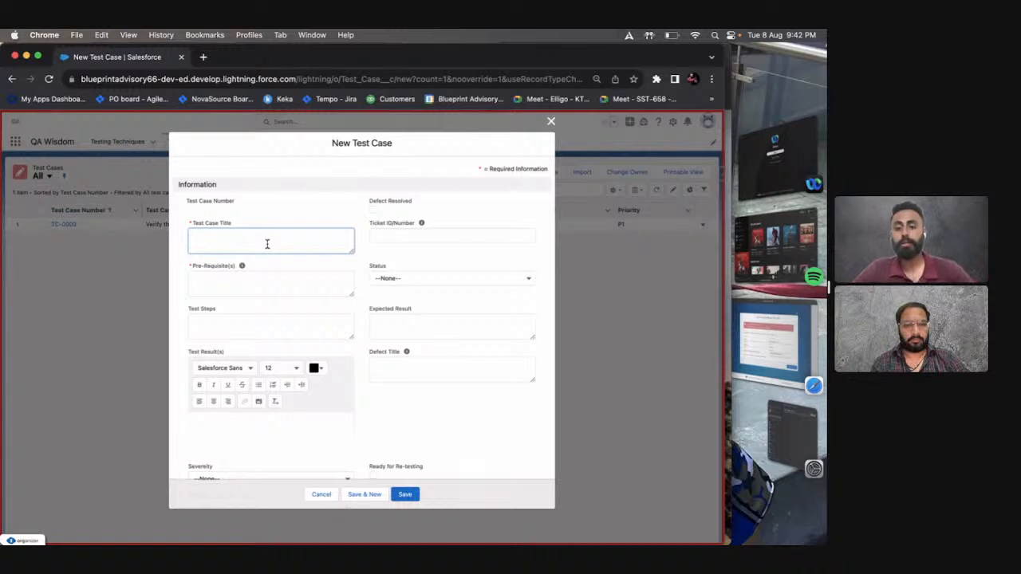
Enter the test case title "Verify that the Min Pay is not greater than the Max Pay on Candidate Layout.".
type("Ver")
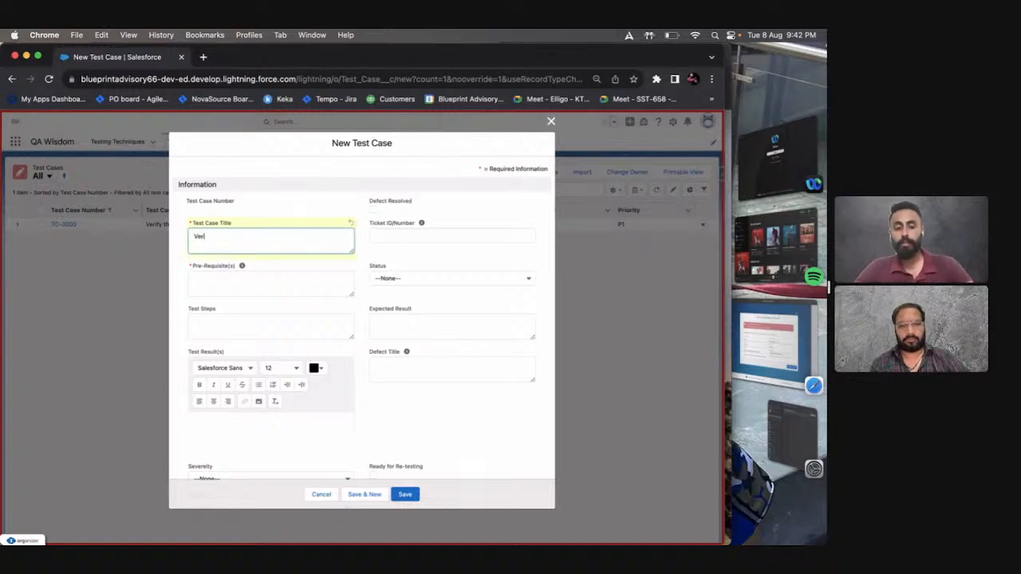
type("i")
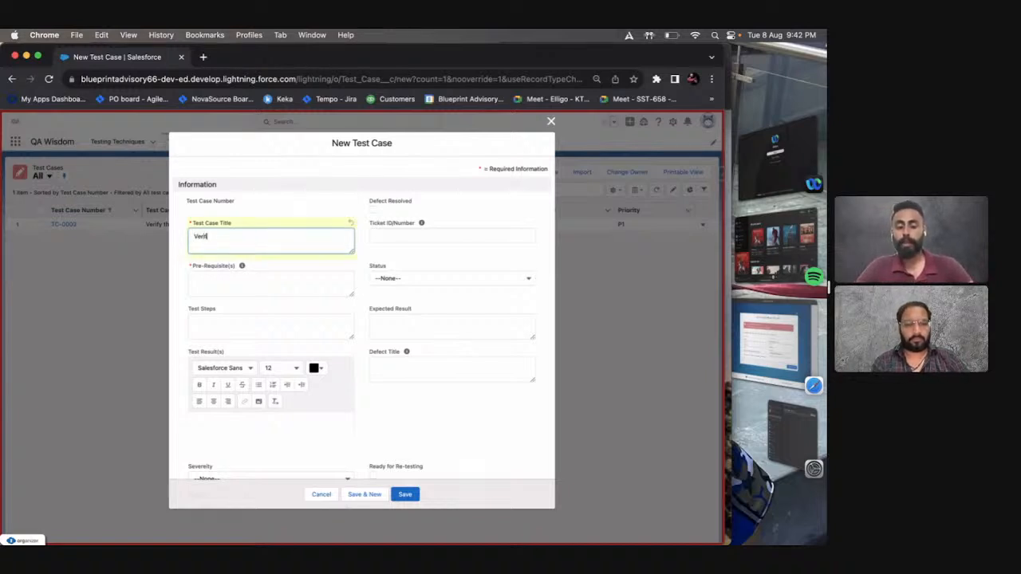
type("fy")
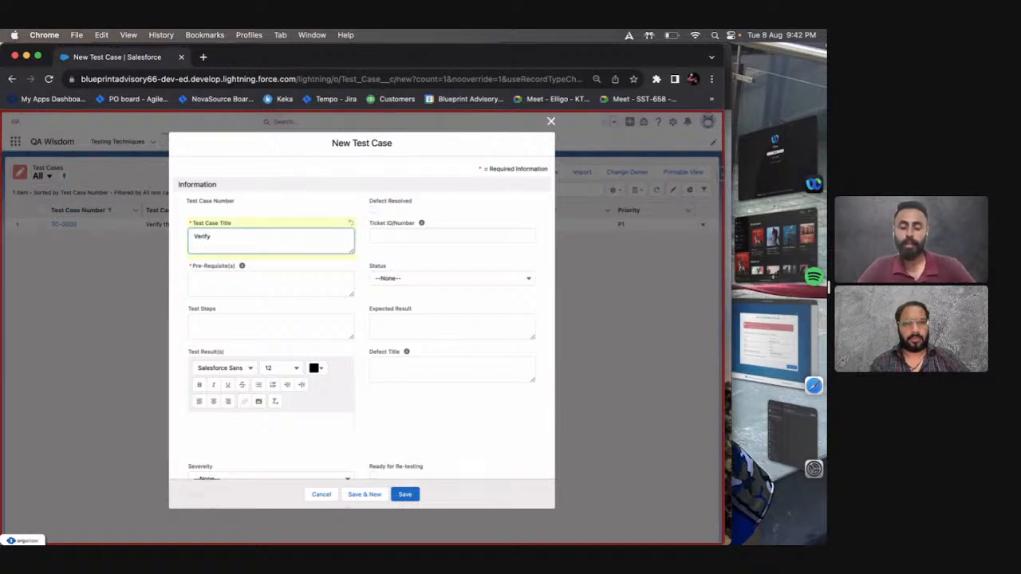
type(" th")
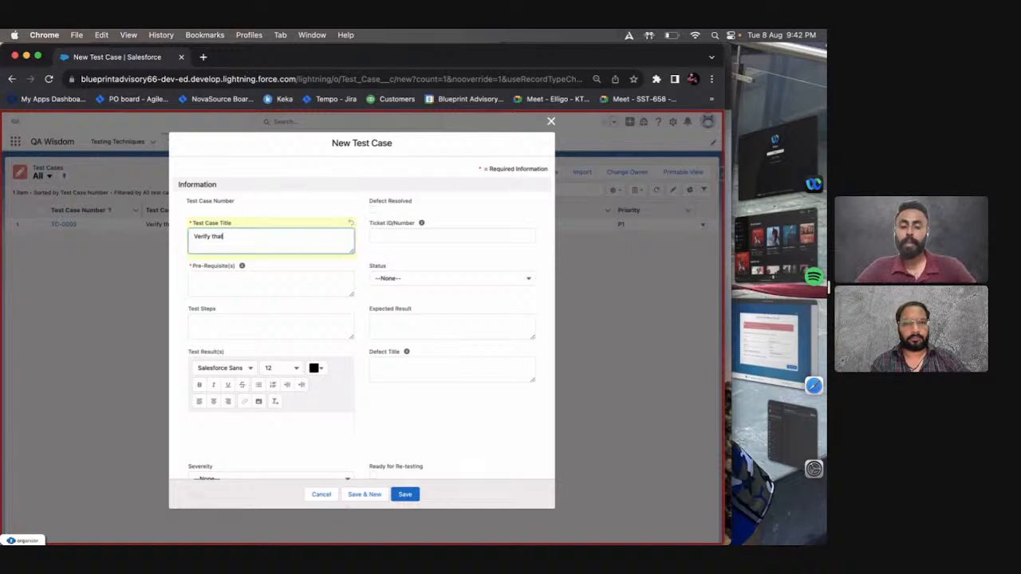
type("at the M")
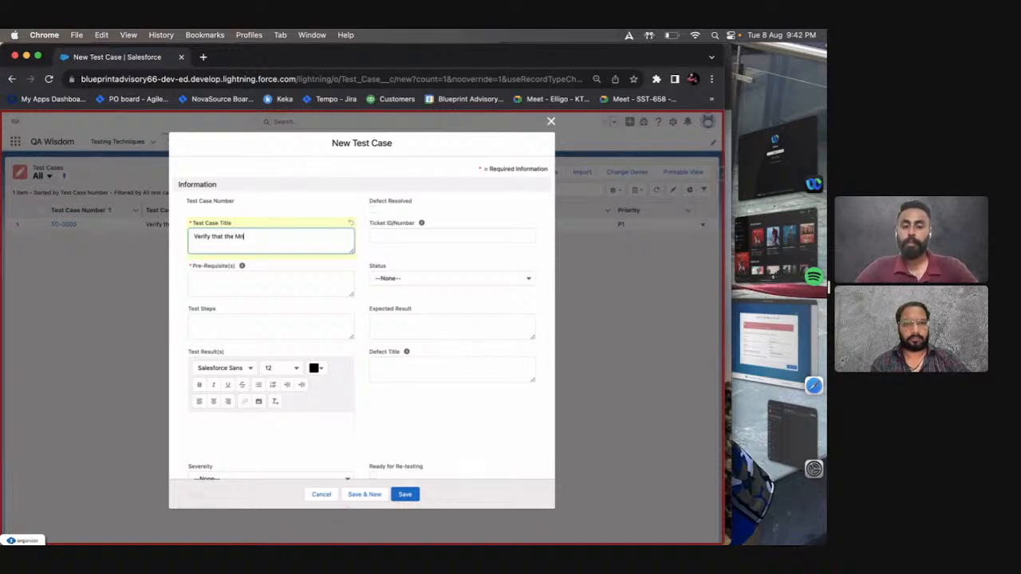
type("in Pay")
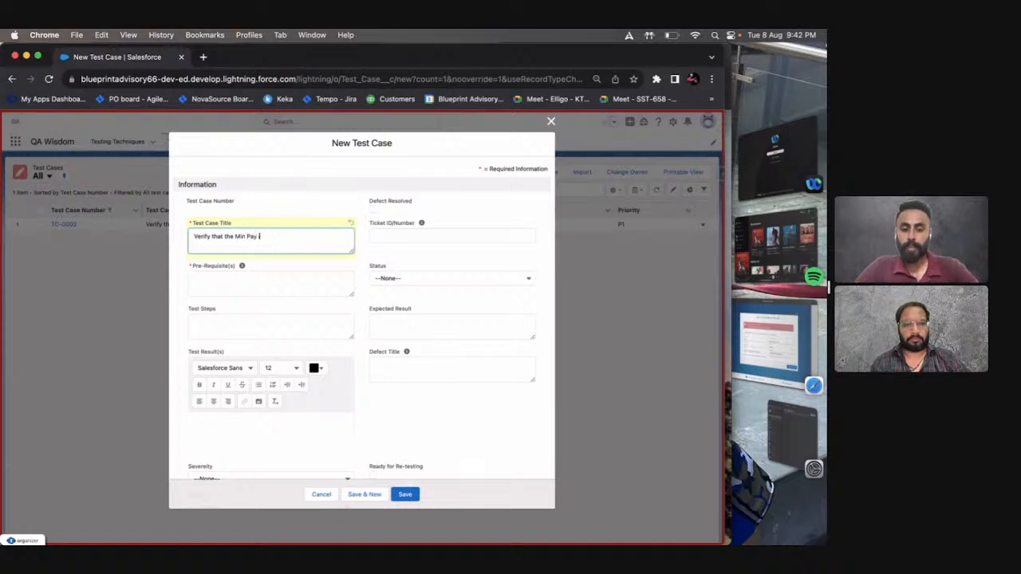
type("is not ")
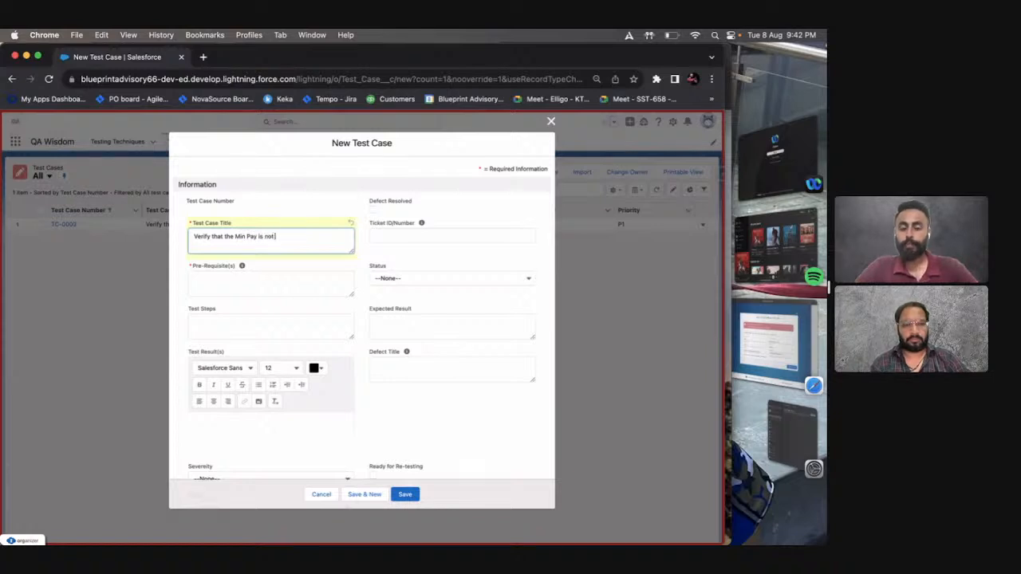
type("great")
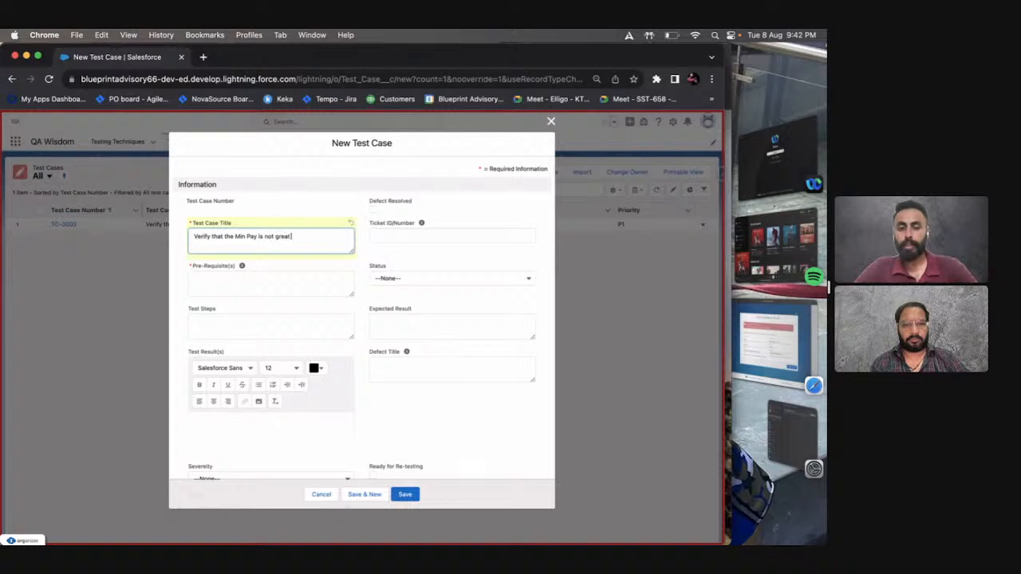
type("er than the Ma")
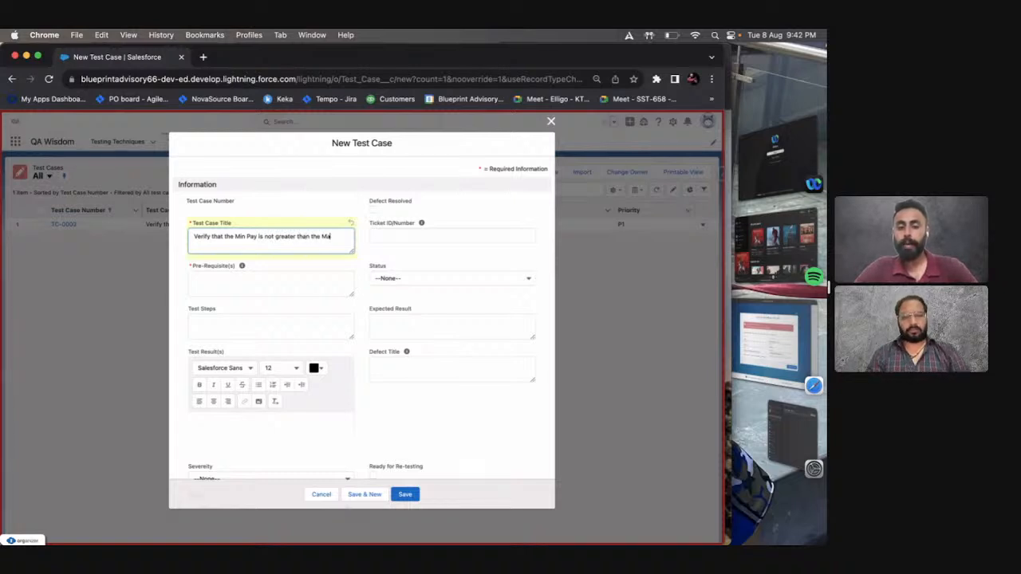
type("x Pay on")
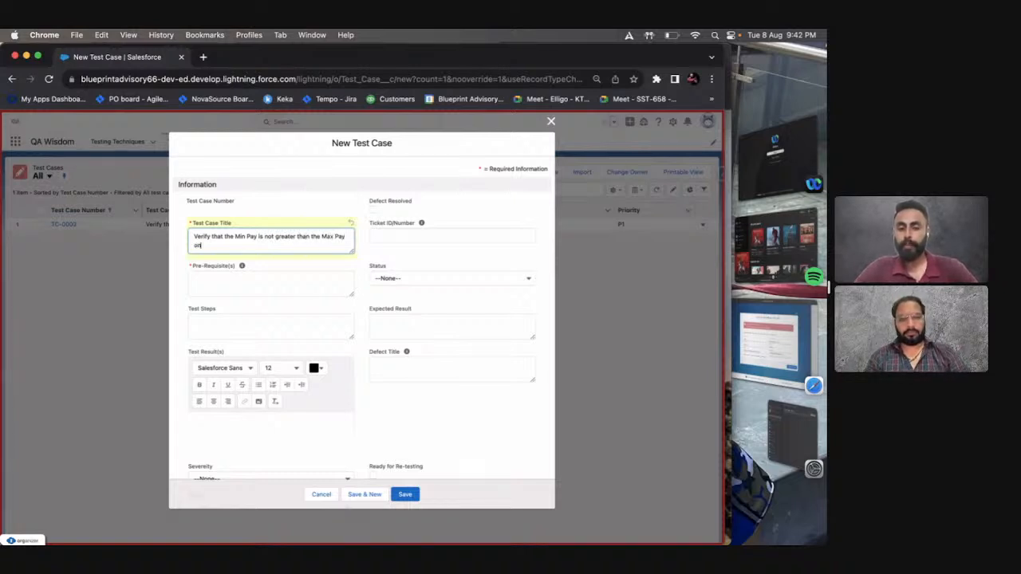
type(" Con")
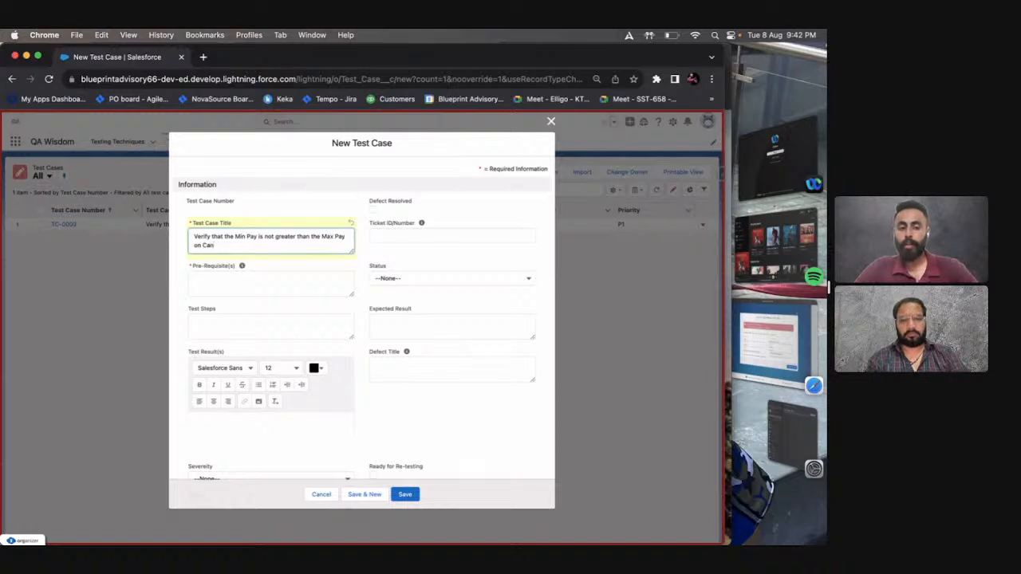
type("didate La")
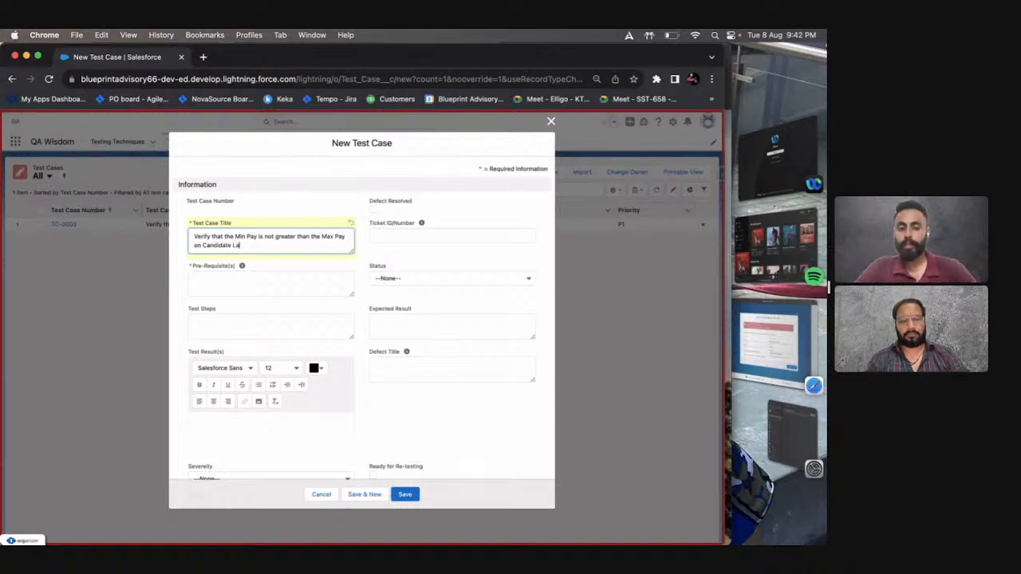
type("yout")
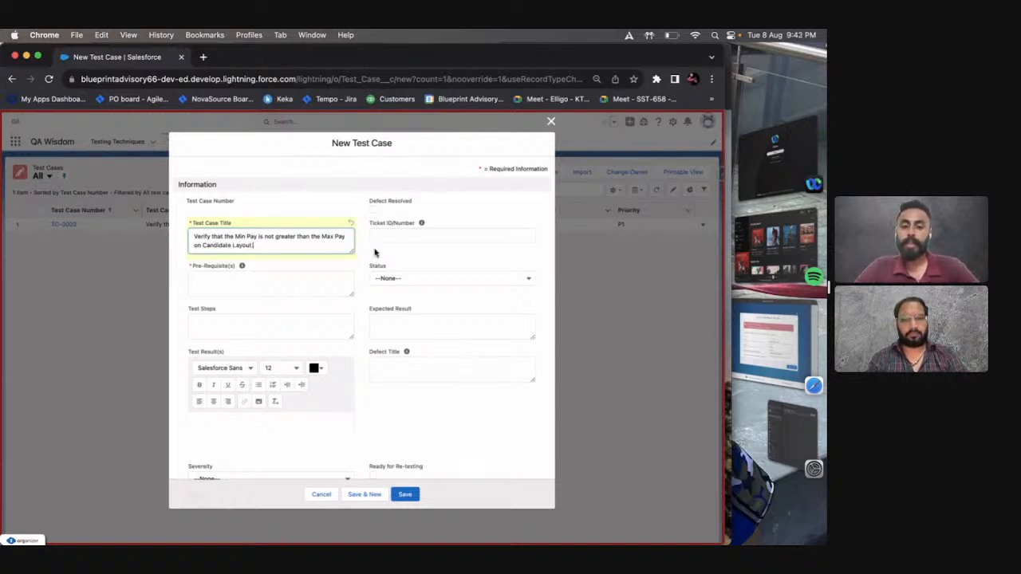
Enlarge the title box and add "Verify that the user is not able to save the Candidate record when the value of Min Pay is greater than".
left_click_drag(350, 250, 359, 348)
key("Return")
key("Return")
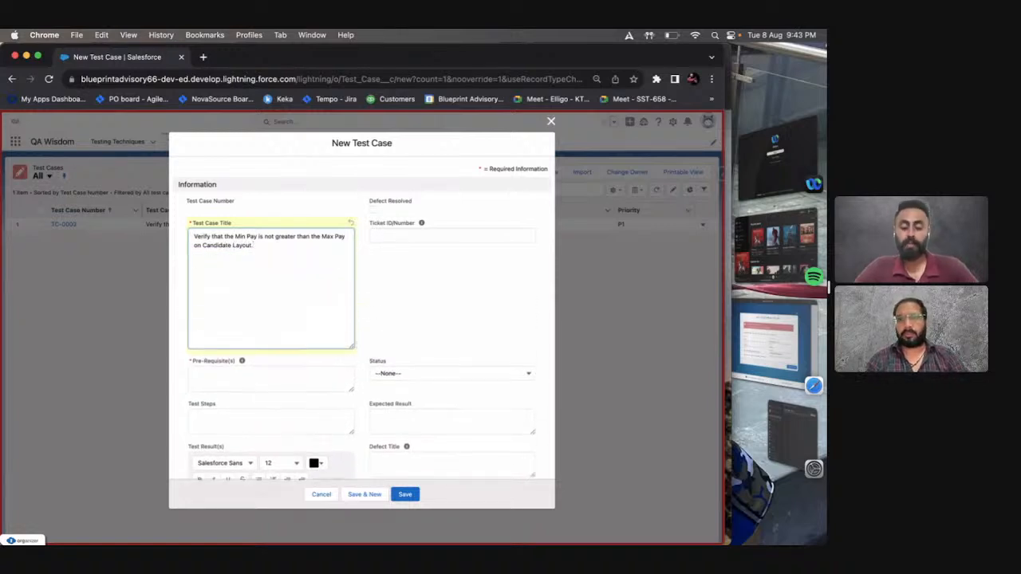
type("Verify that the va")
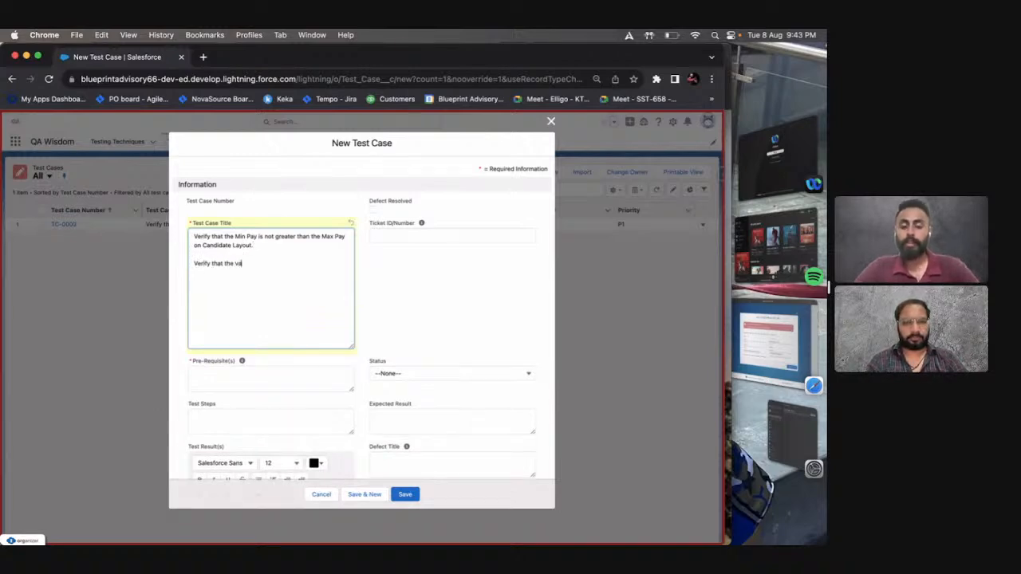
key("BackSpace")
key("BackSpace")
type("user is not")
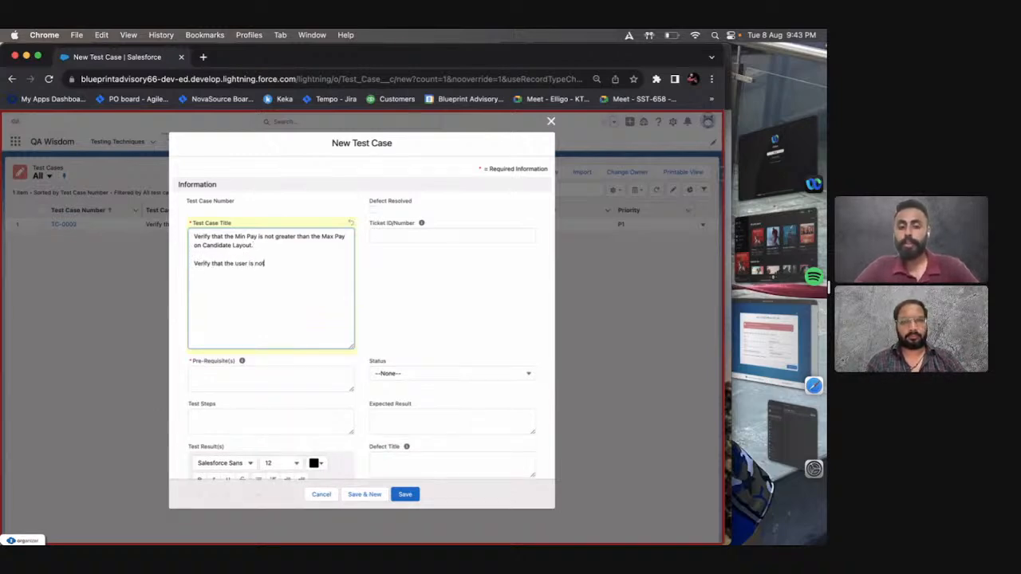
type(" able to save")
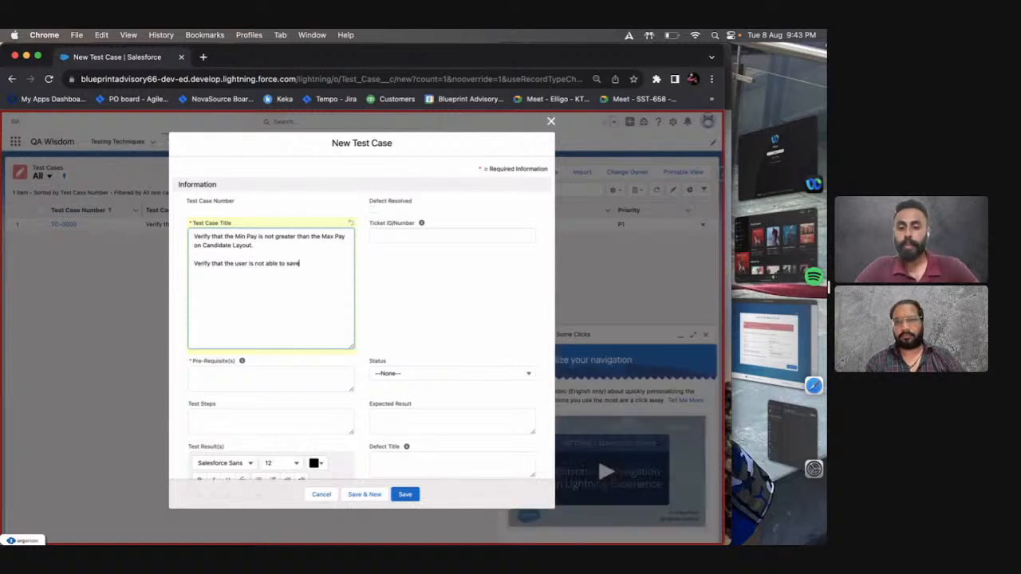
type(" the Candidate rec")
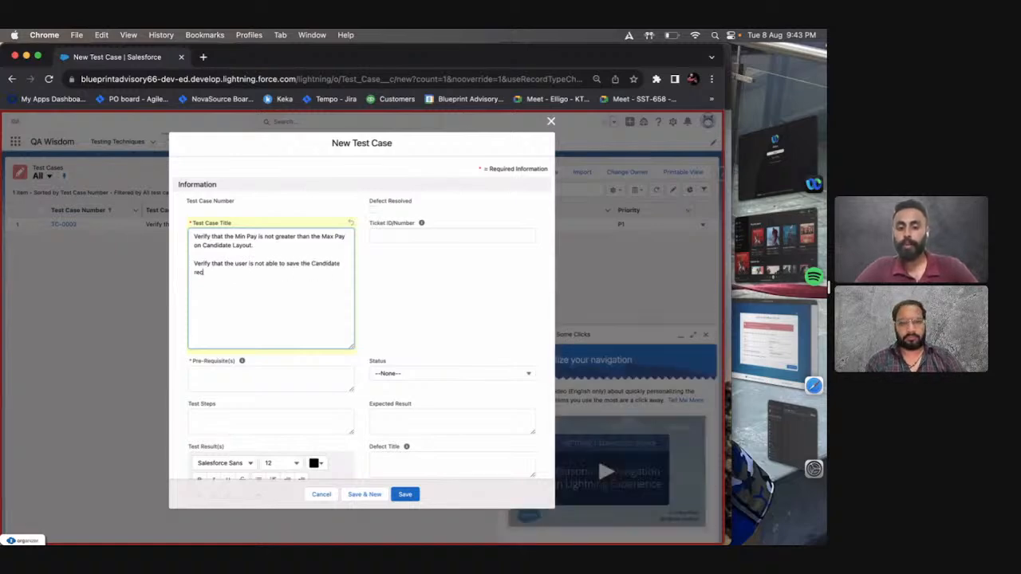
type("ord when th")
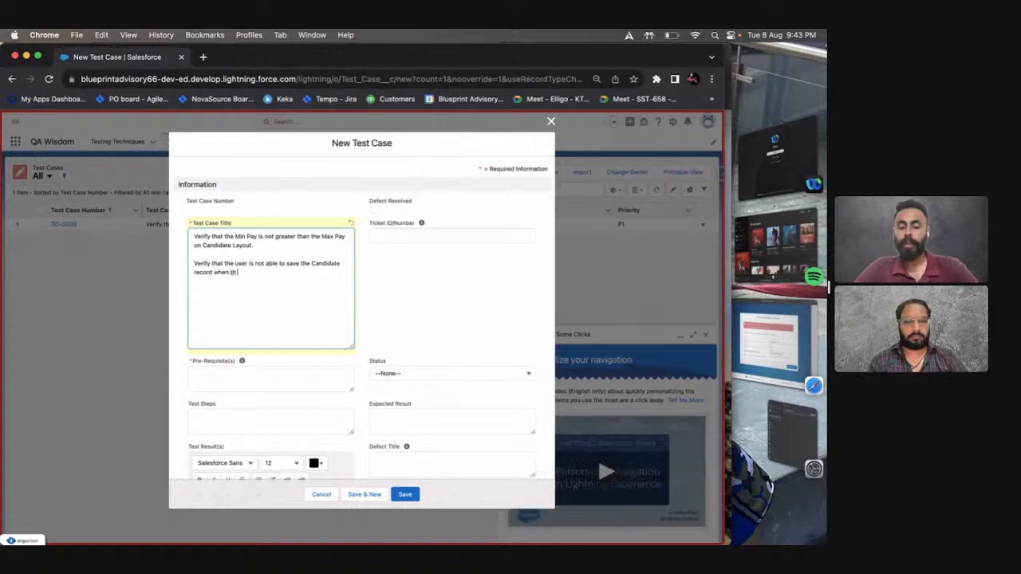
type("e value o")
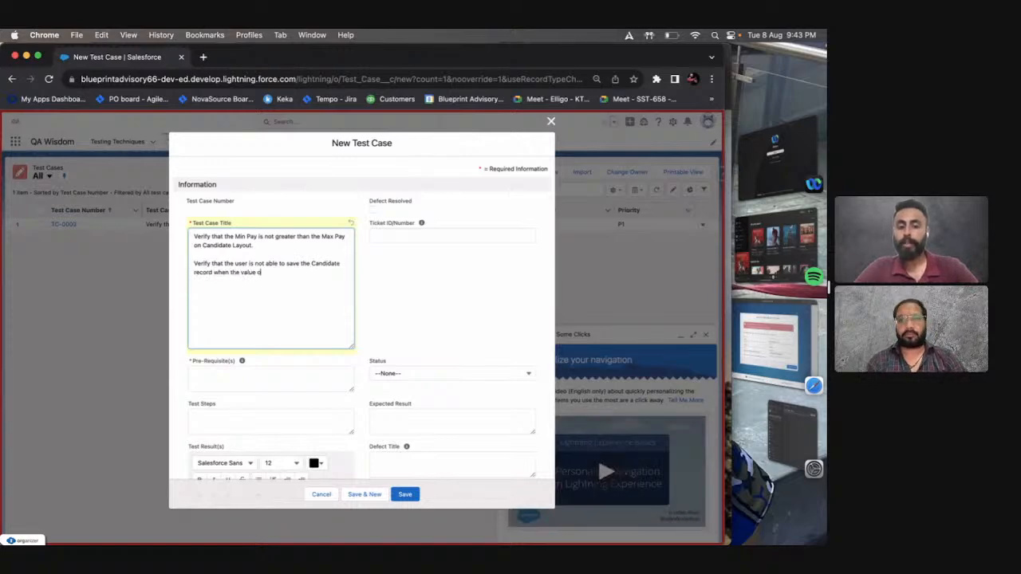
type("f Min")
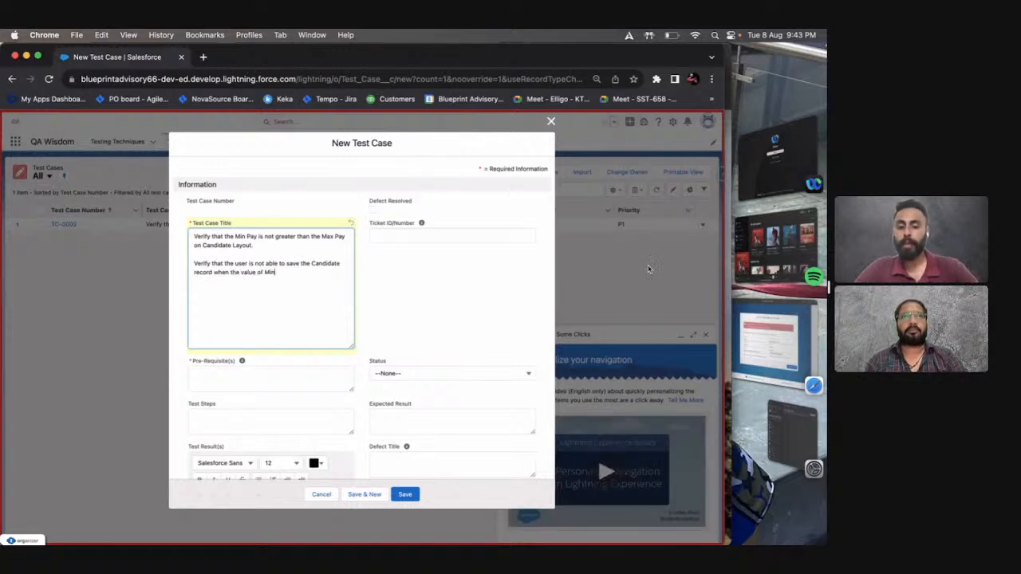
type(" Pay is g")
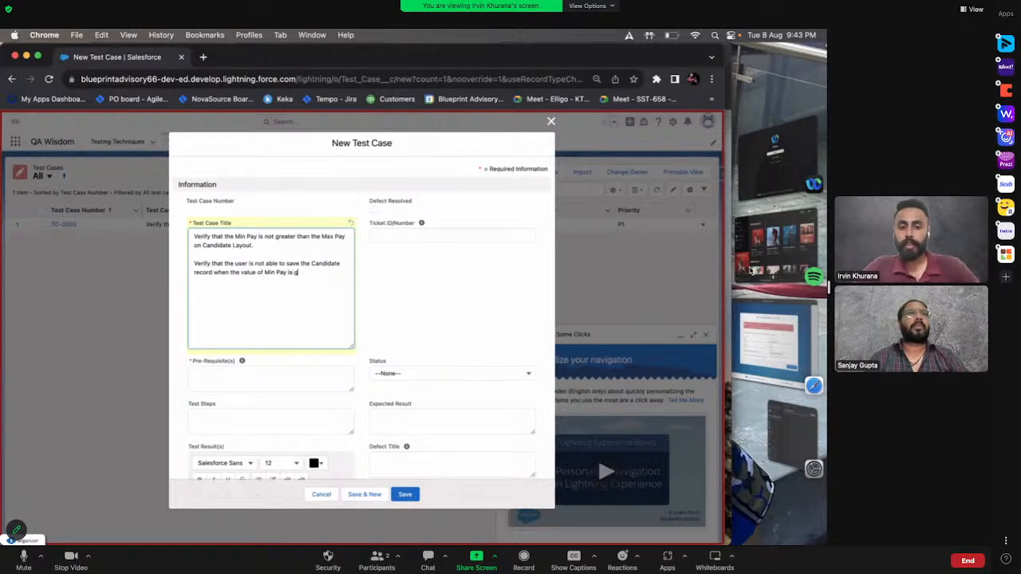
type("reater tahn")
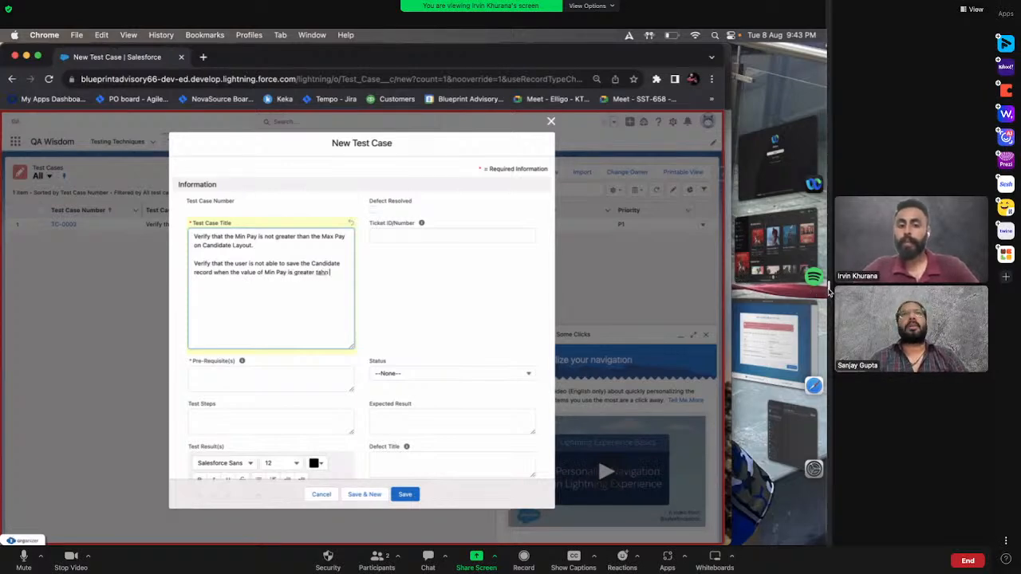
key("BackSpace")
key("BackSpace")
key("BackSpace")
type("han")
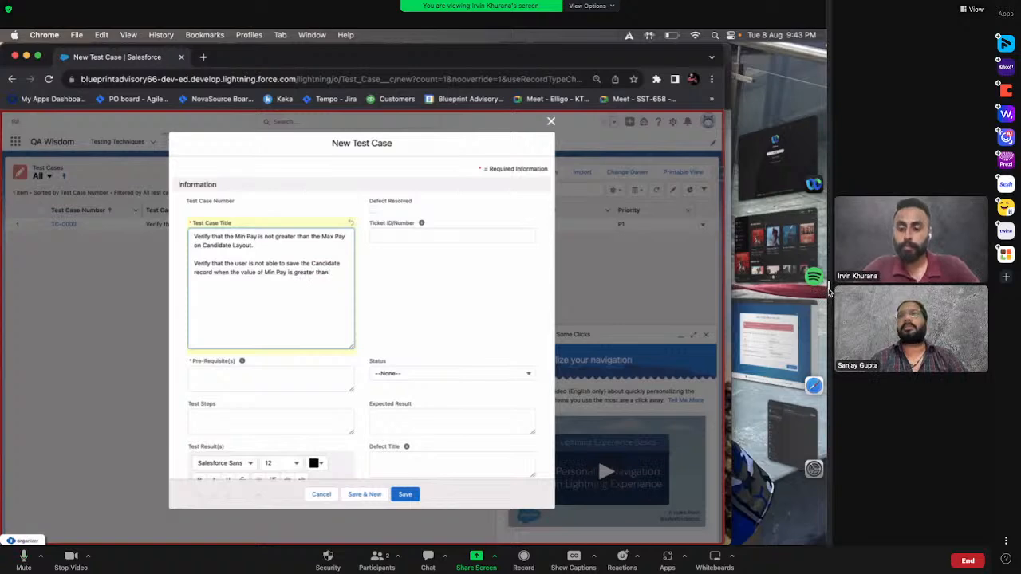
Enlarge the page display and complete the second title statement with "the value of Max Pay.".
key("super+plus")
key("super+plus")
left_click_drag(829, 292, 836, 292)
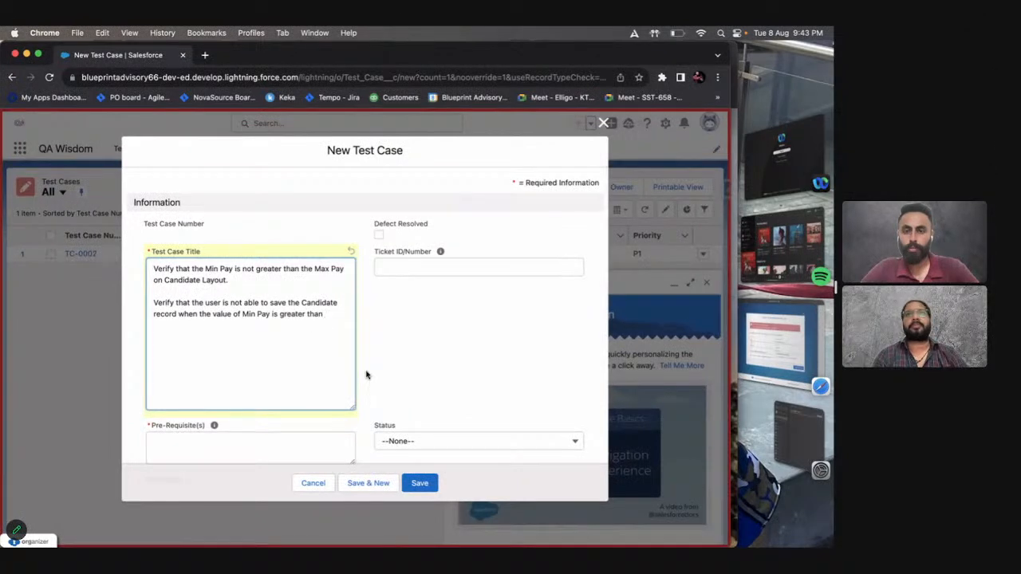
key("super+plus")
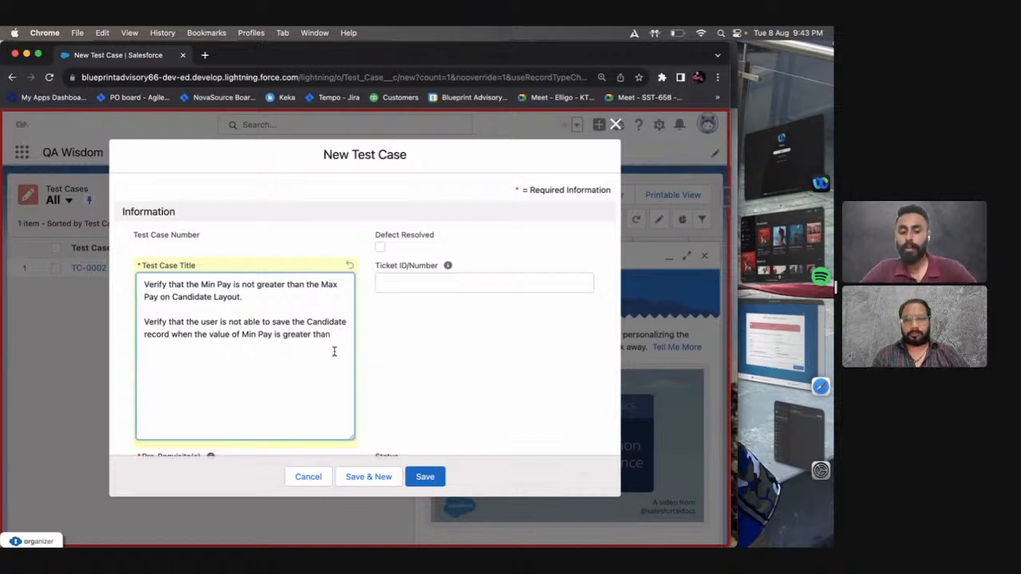
type("the value")
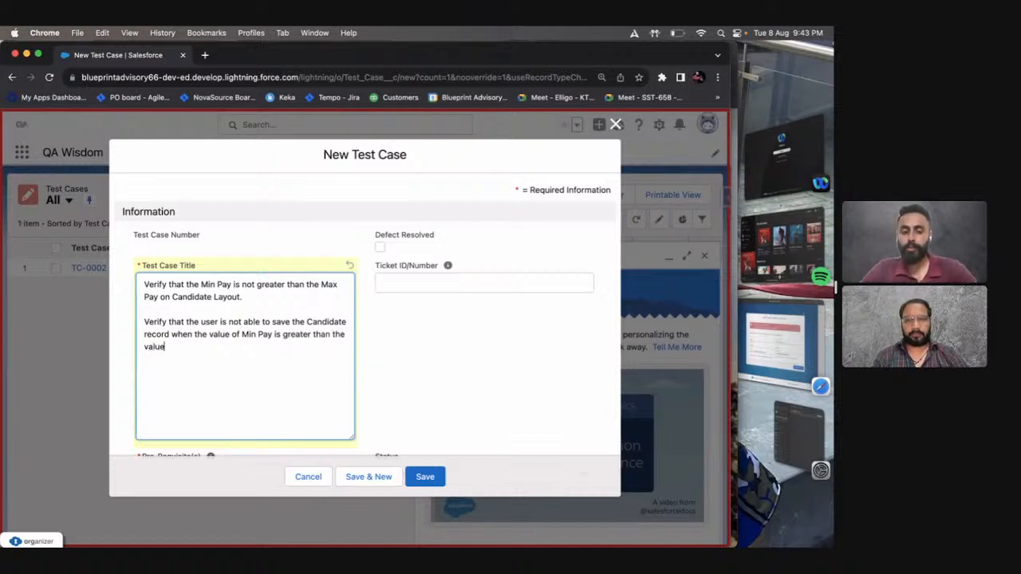
type(" of Ma")
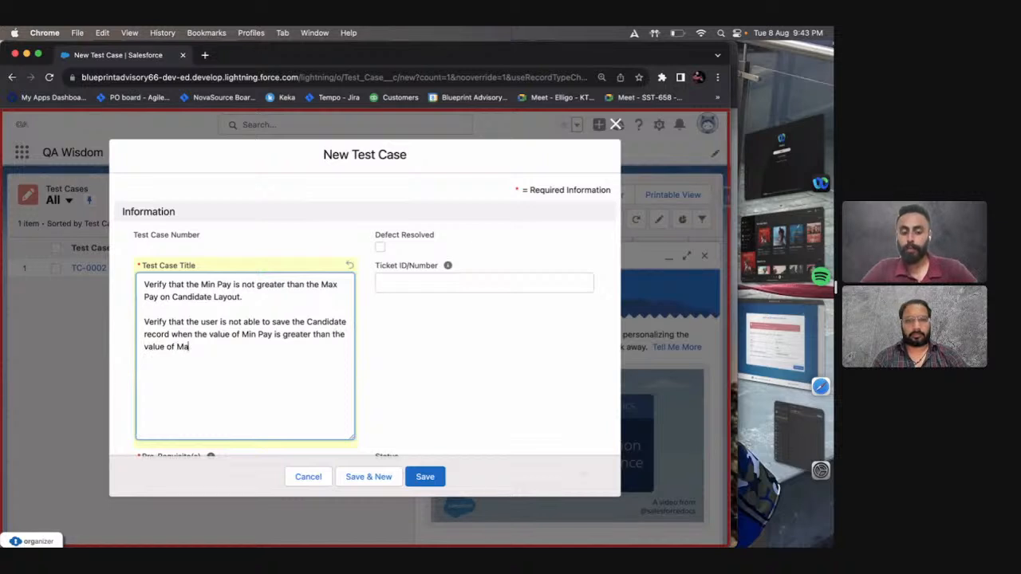
type("x OP")
key("BackSpace")
key("BackSpace")
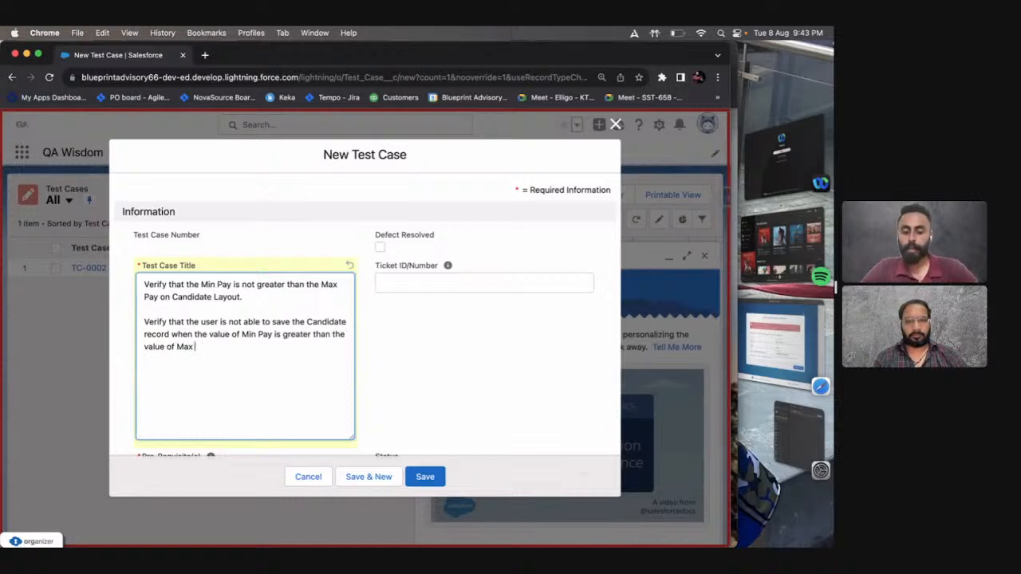
type("Pay.")
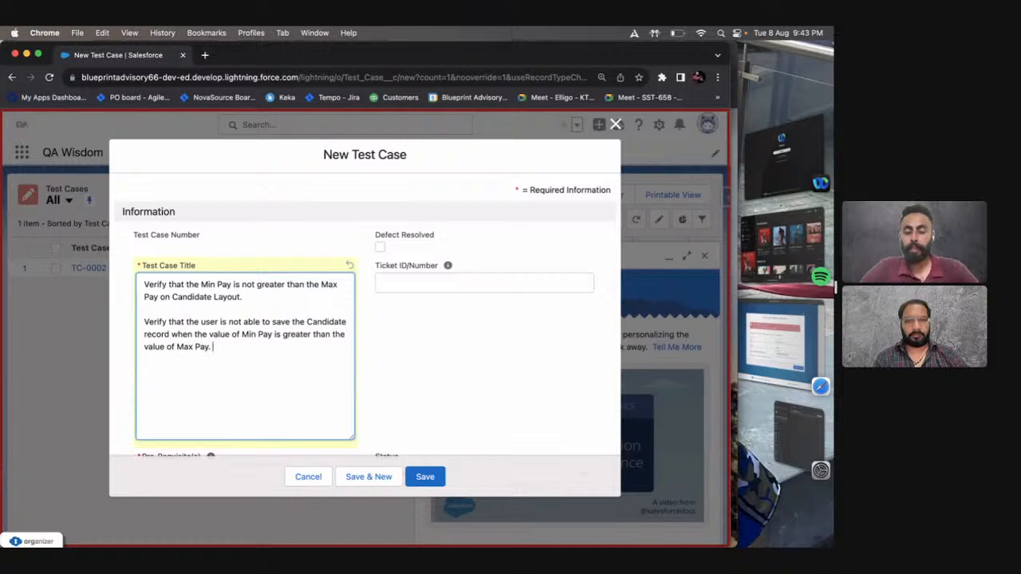
Start a third statement in the test case title, separated by a blank line, with "Verify that when the user creates a".
scroll(328, 351, "down", 1)
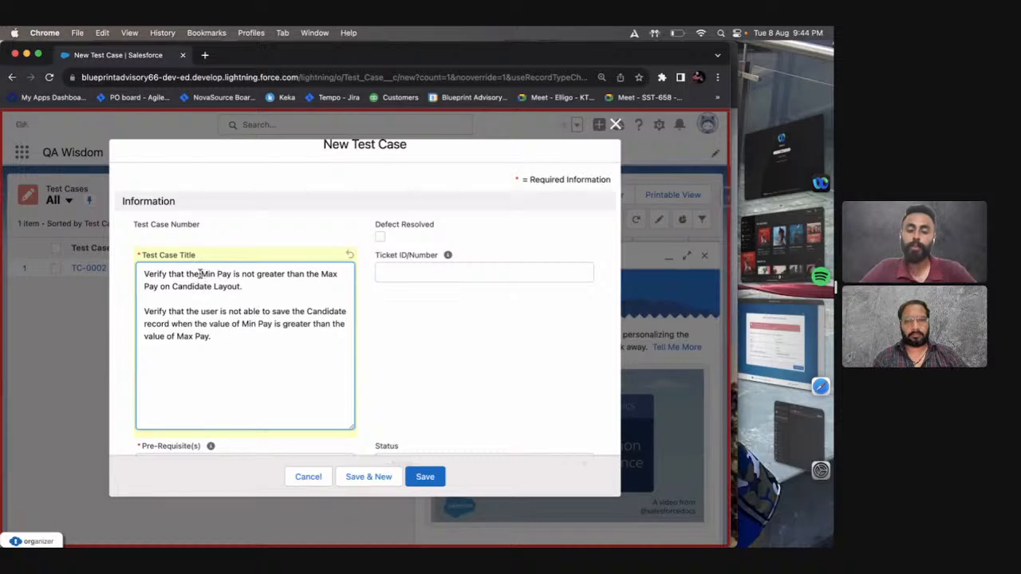
left_click_drag(201, 273, 283, 293)
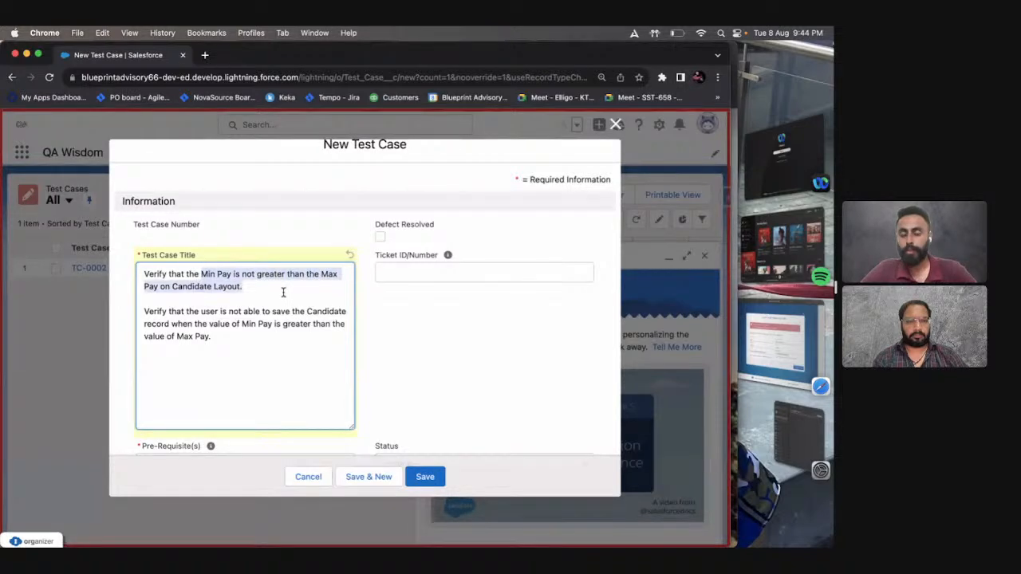
left_click(277, 347)
key("Return")
key("Return")
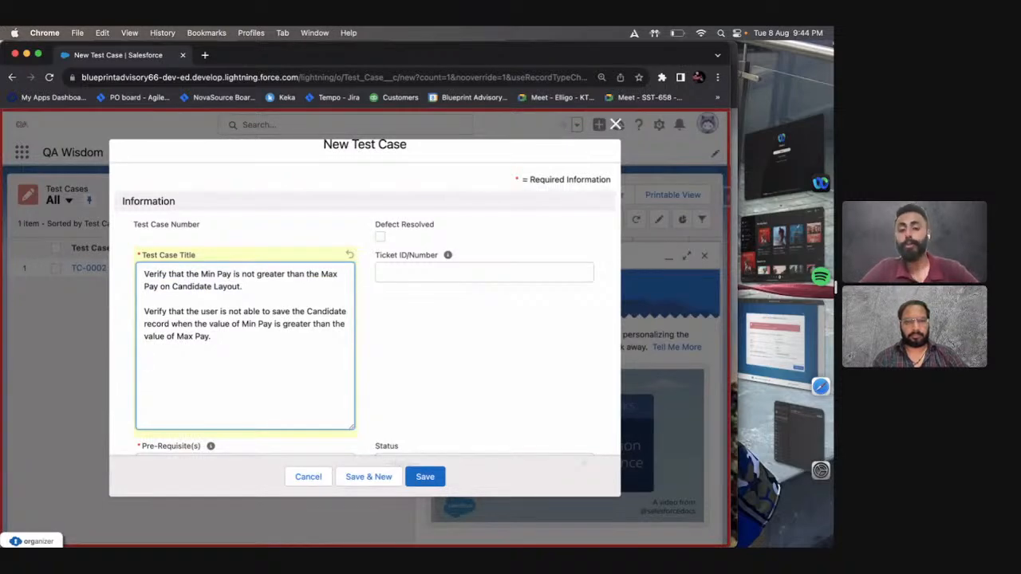
type("Verify ")
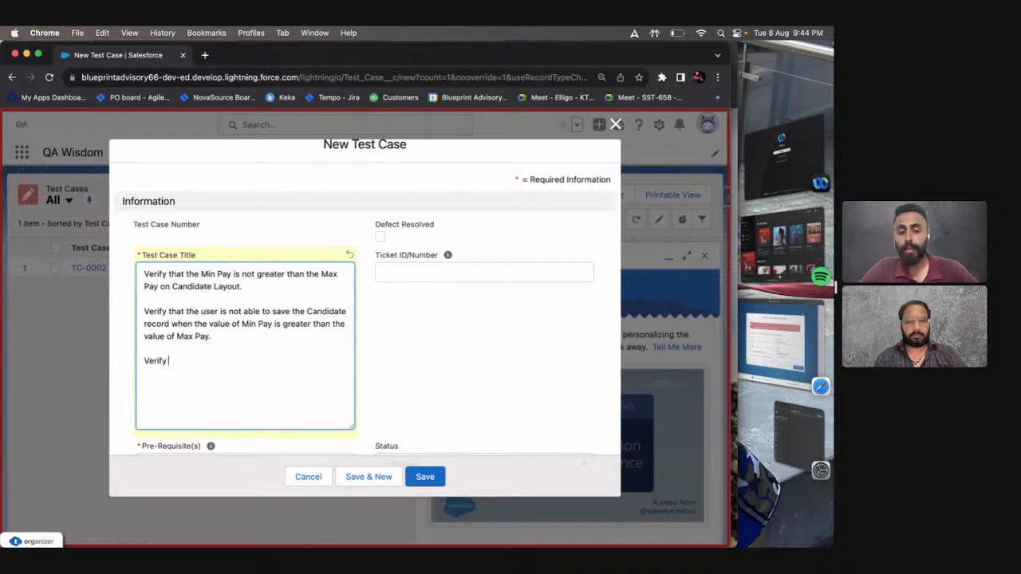
type("that ")
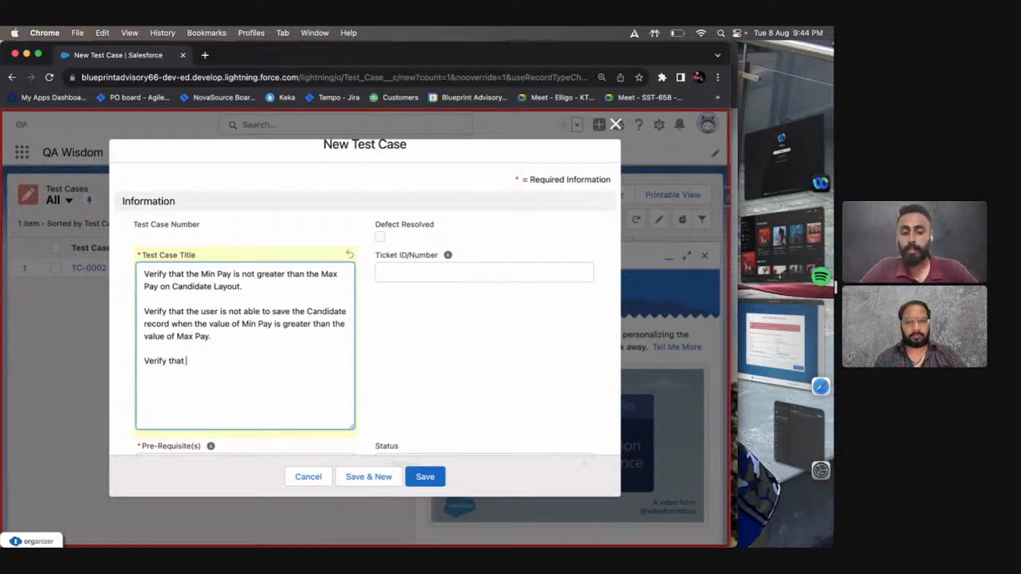
type("when the user c")
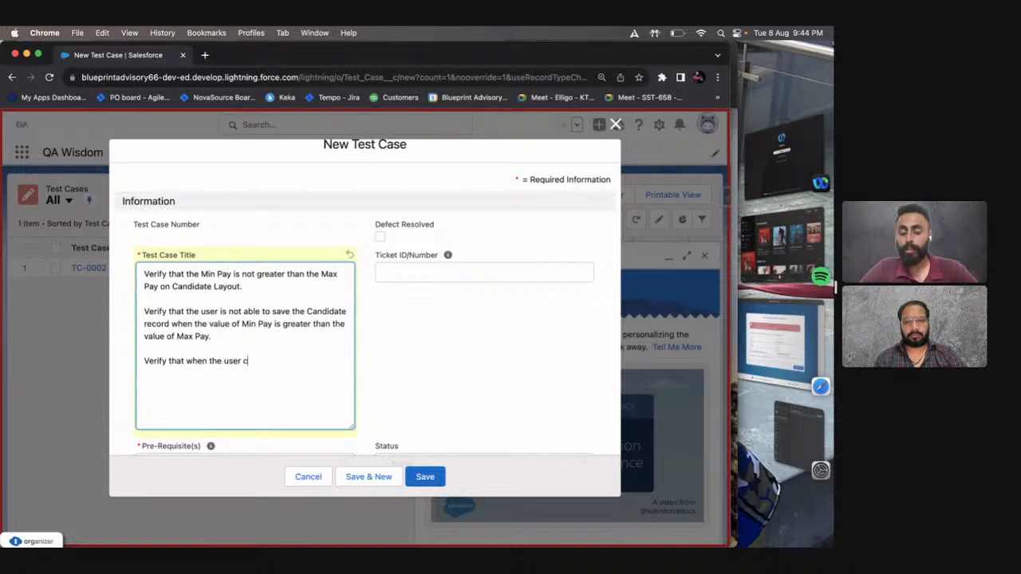
type("reated")
key("BackSpace")
type("s a ")
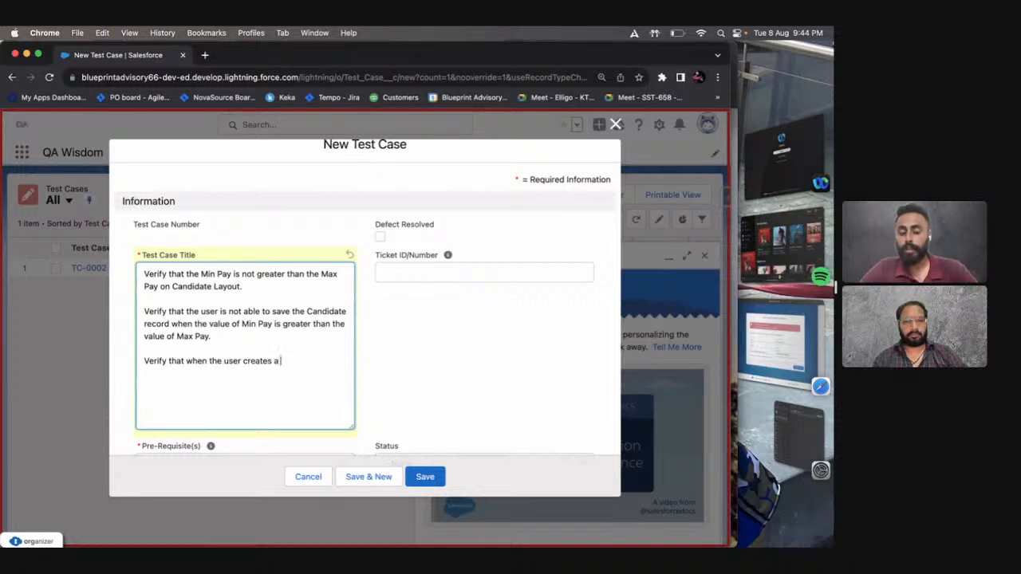
type("Candiatae")
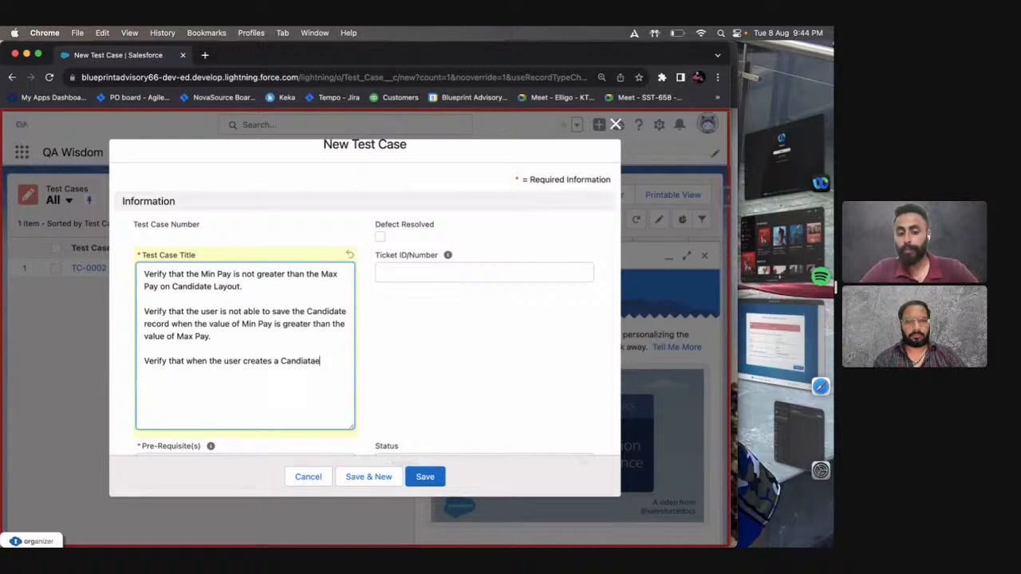
Continue the third title statement with "Candidate rec", correcting the spelling of "Candidate".
key("BackSpace")
type("e")
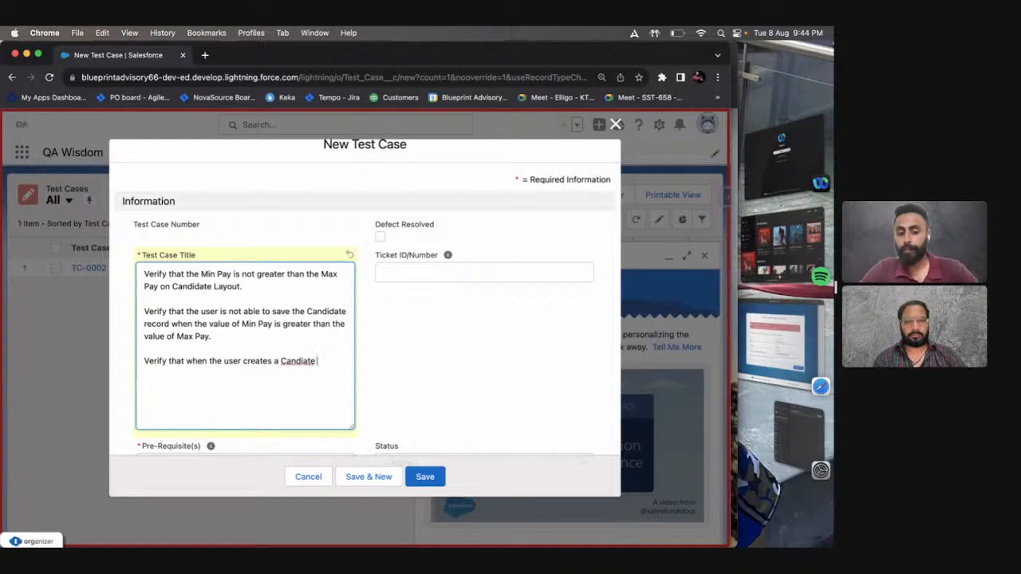
key("Right")
key("Right")
key("Right")
key("Right")
key("Right")
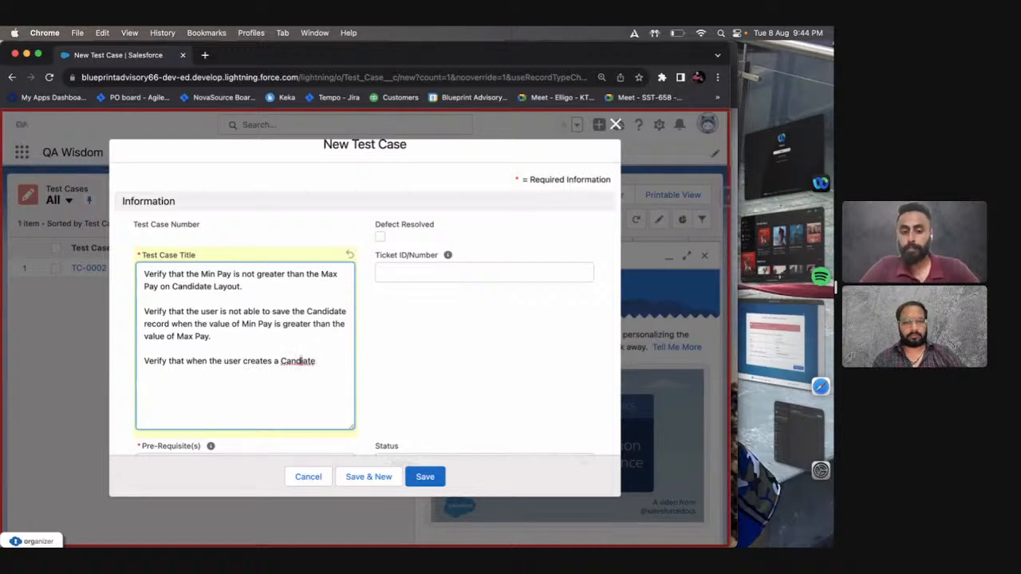
type("d")
key("End")
type("rec")
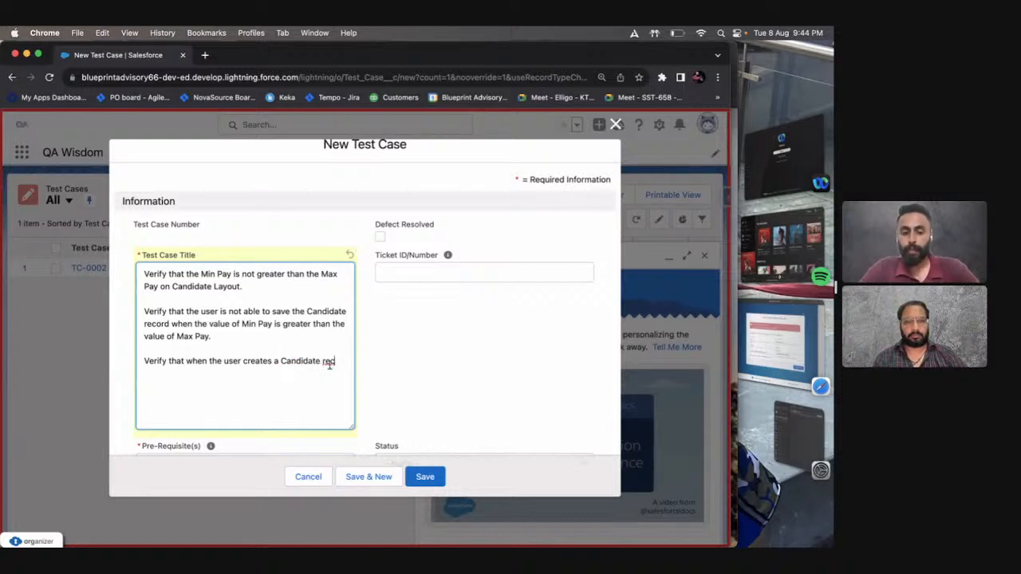
Delete the first two title statements and the blank line above the remaining one.
key("shift+super+Up")
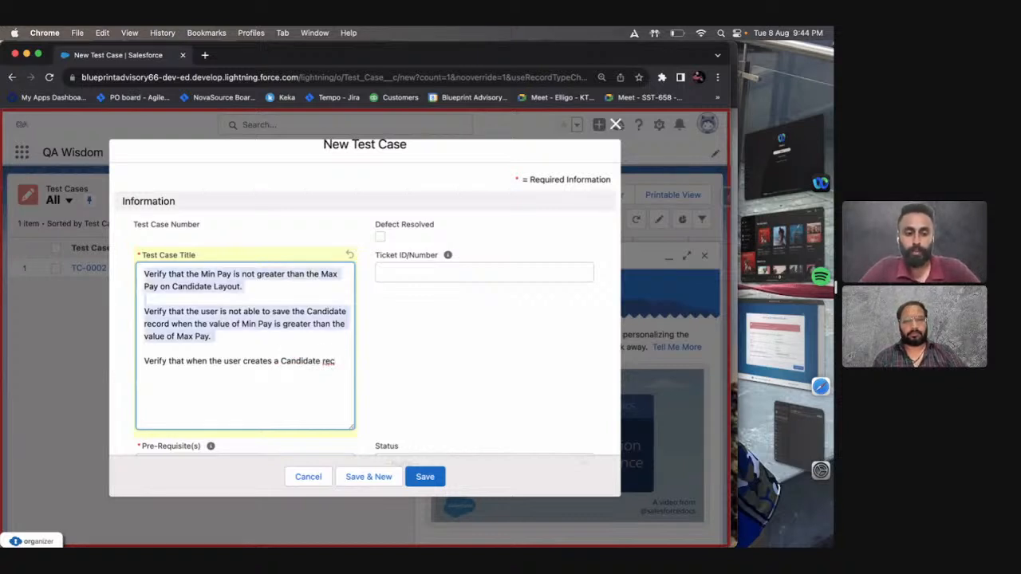
key("BackSpace")
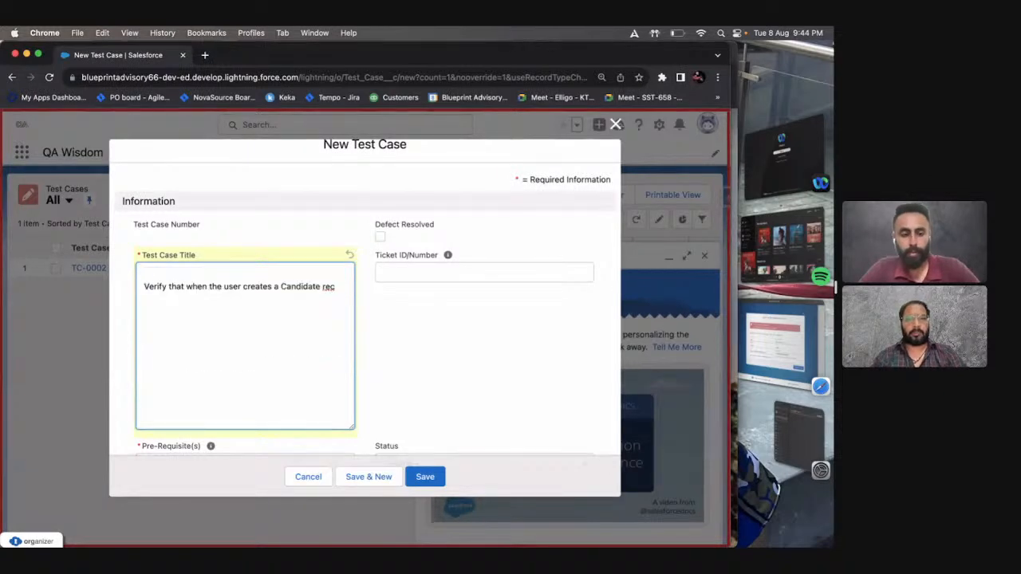
key("Delete")
Complete the word "record" in the remaining title statement and continue with "with Min Pay's value greater than Max Pay's value,".
type("ord ")
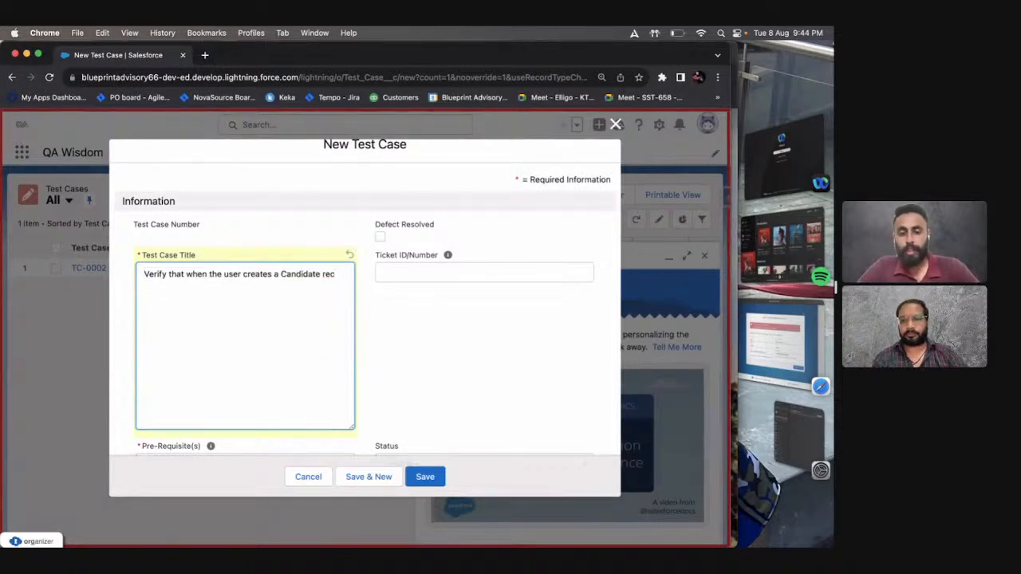
type("with M")
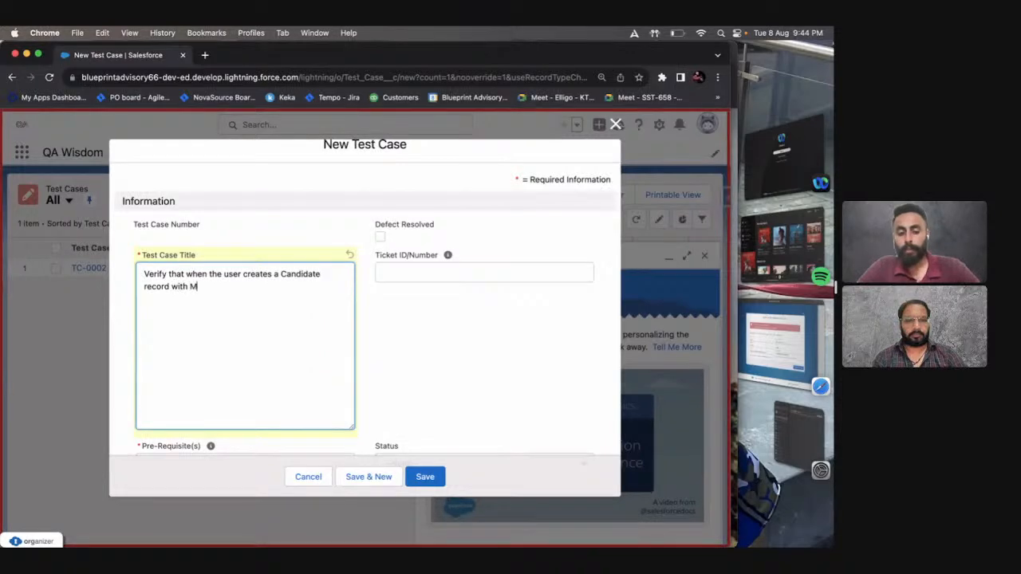
type("in Pay's")
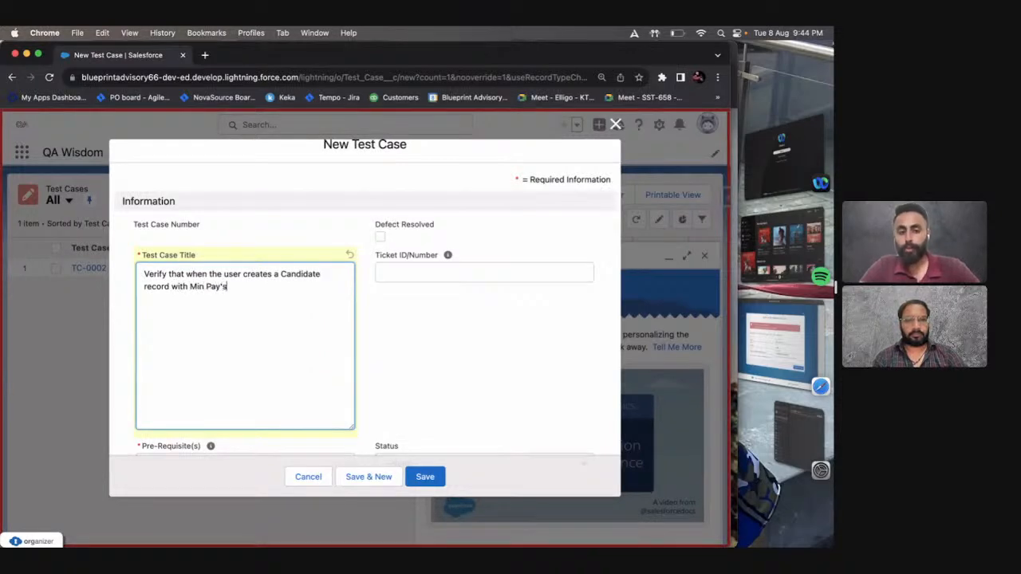
type(" value gre")
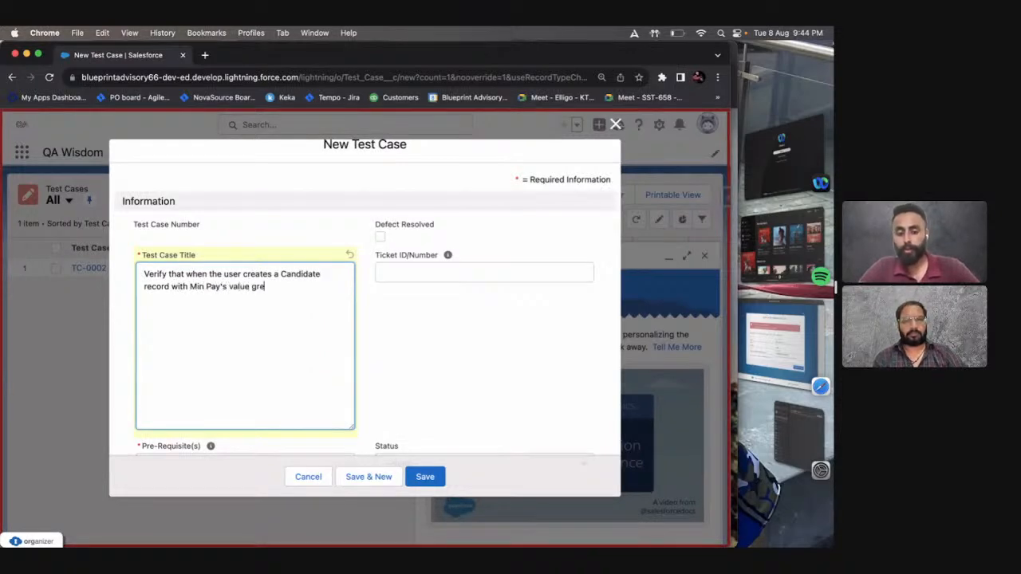
type("ater than the")
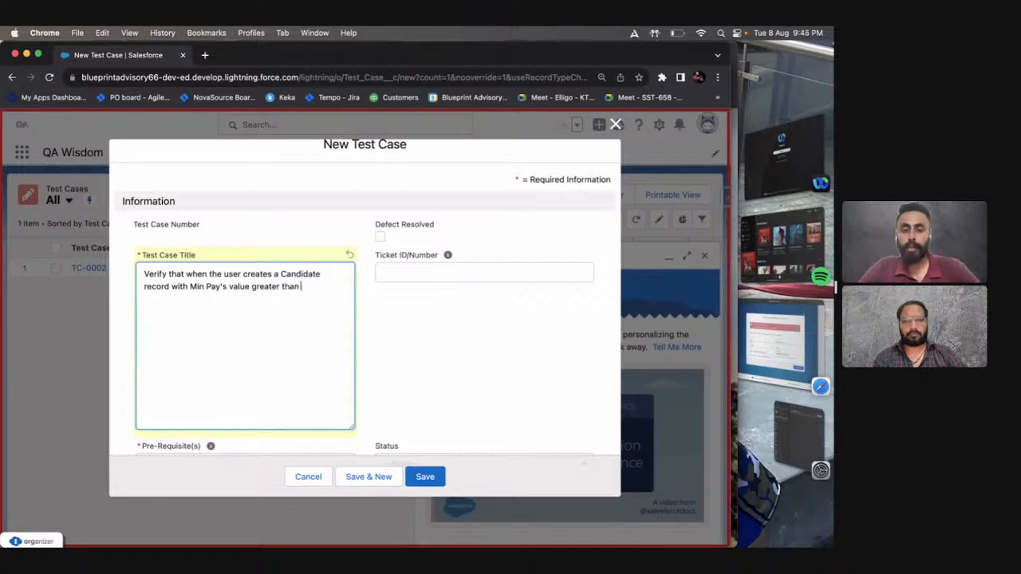
key("BackSpace")
key("BackSpace")
key("BackSpace")
key("BackSpace")
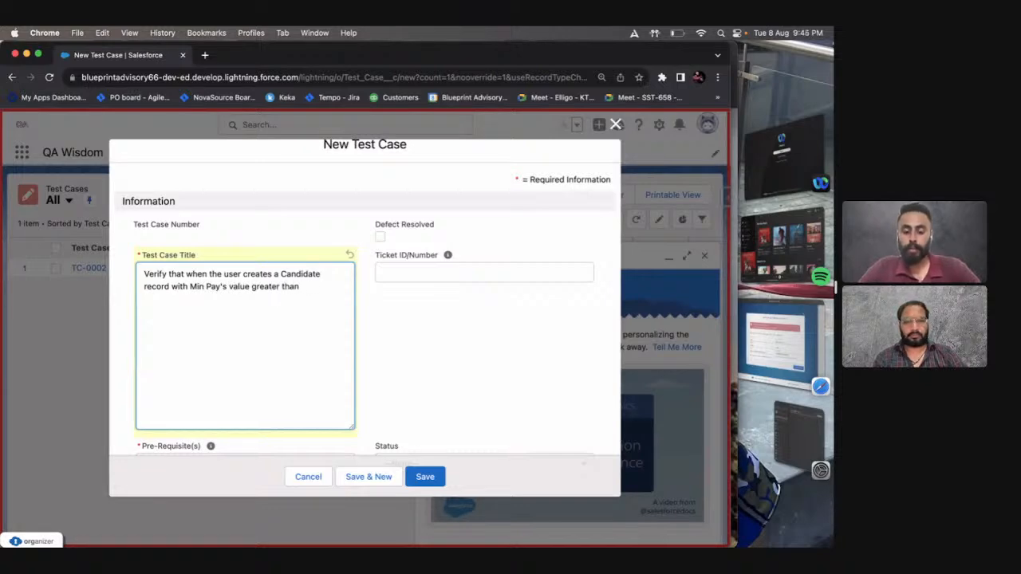
type("Max Pay'")
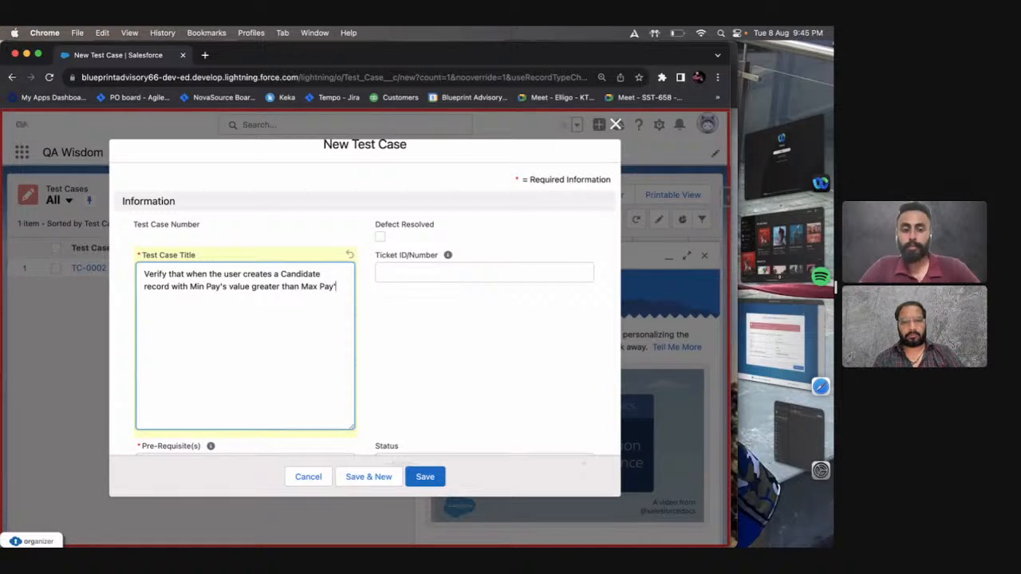
type("s value, ")
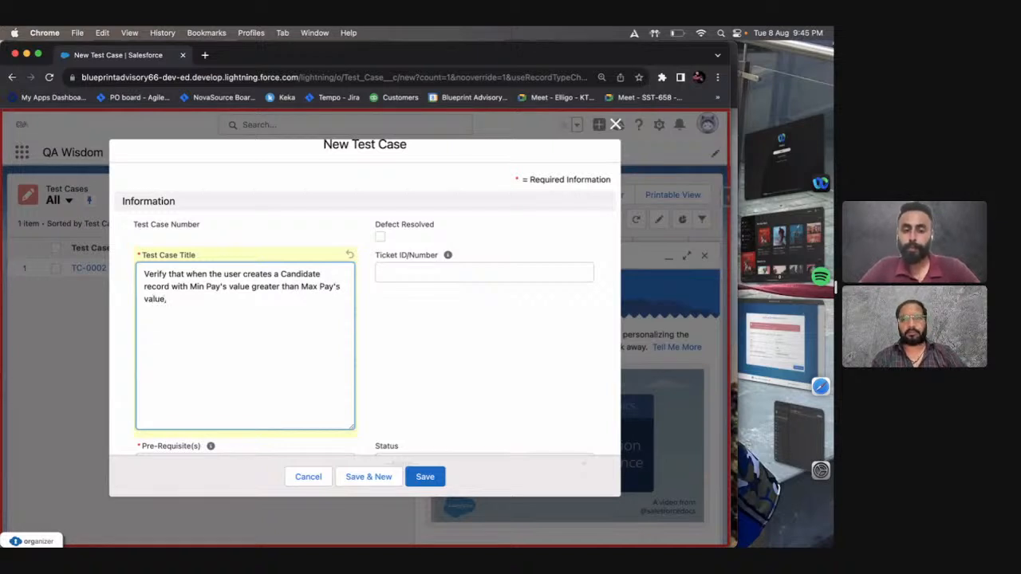
type("the uesr is")
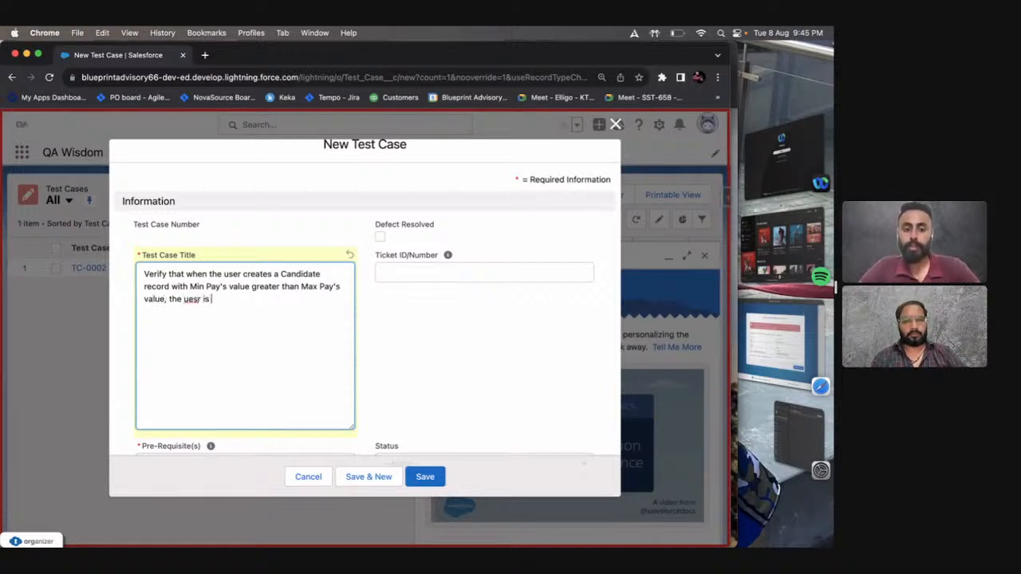
Finish the title statement with "the user is not able to save the newly created Candidate record.".
key("alt+shift+Left")
key("alt+shift+Left")
type("user is not ")
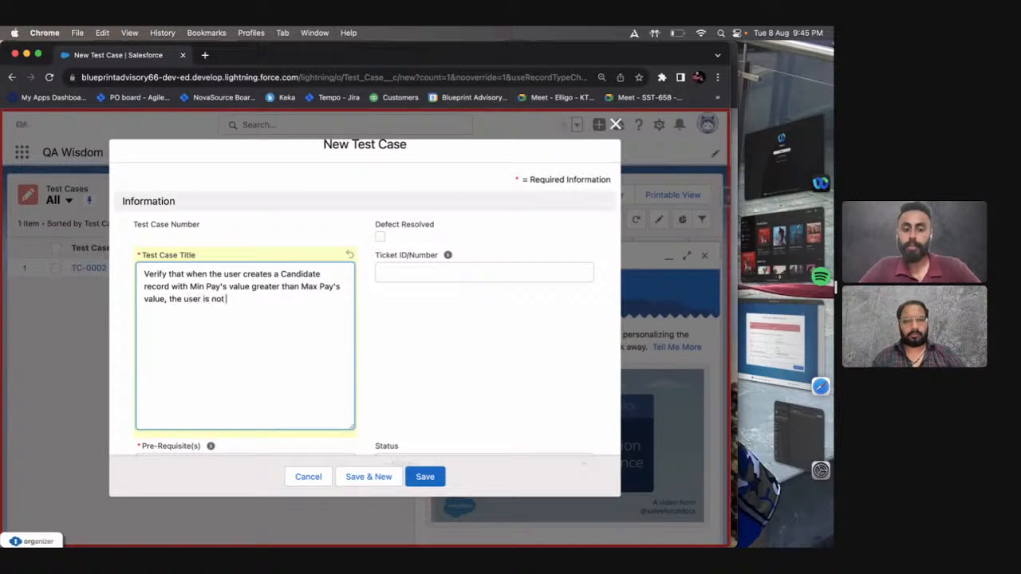
type("able to save the ne")
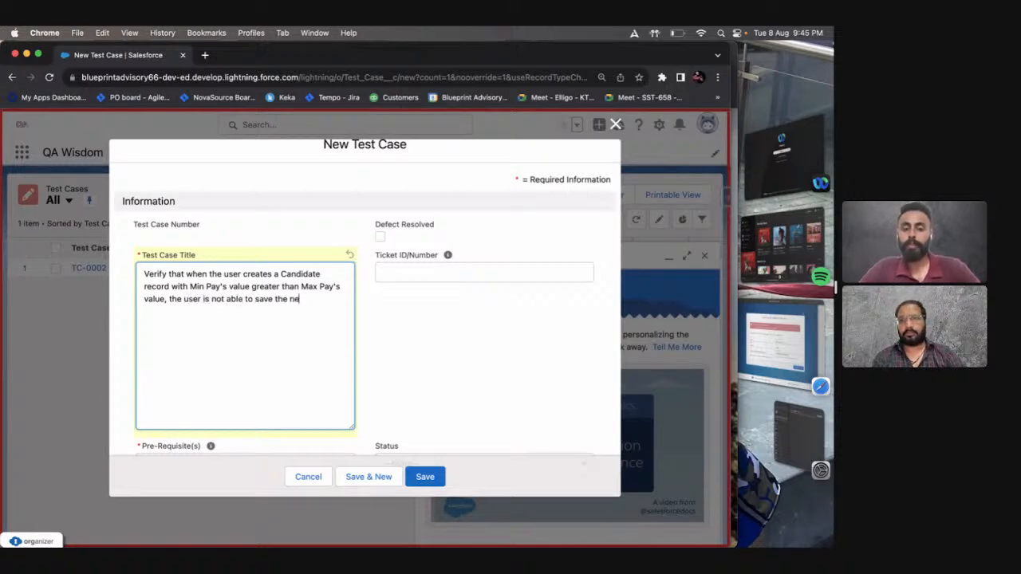
type("wly created ")
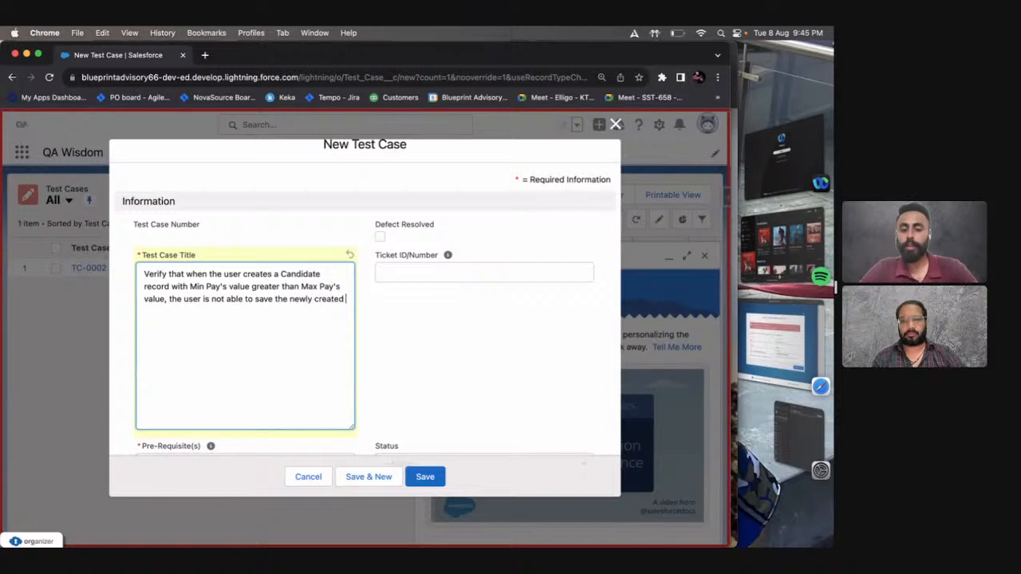
type("Candidate rec")
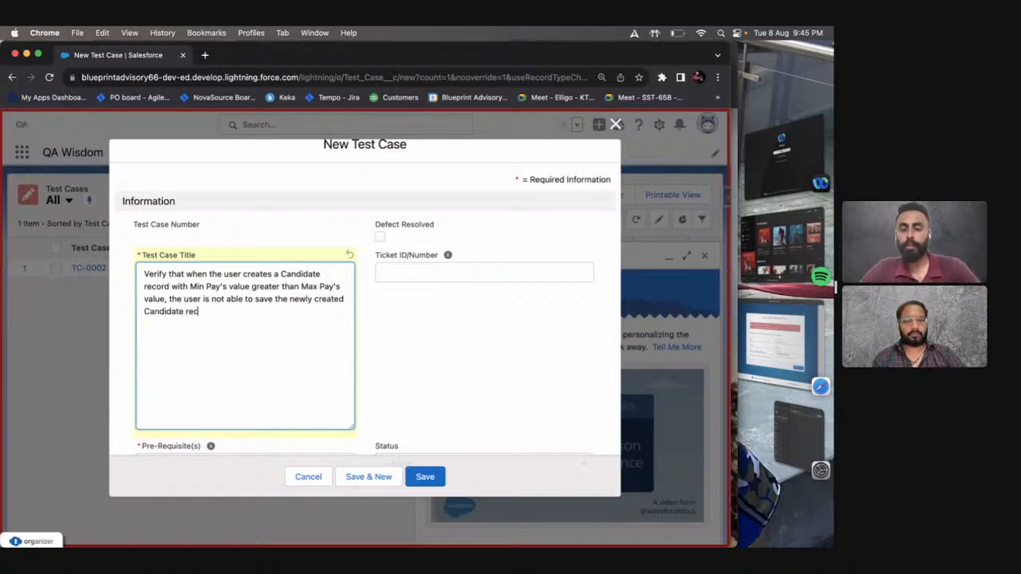
type("ords.")
key("BackSpace")
key("BackSpace")
key("BackSpace")
type("d.")
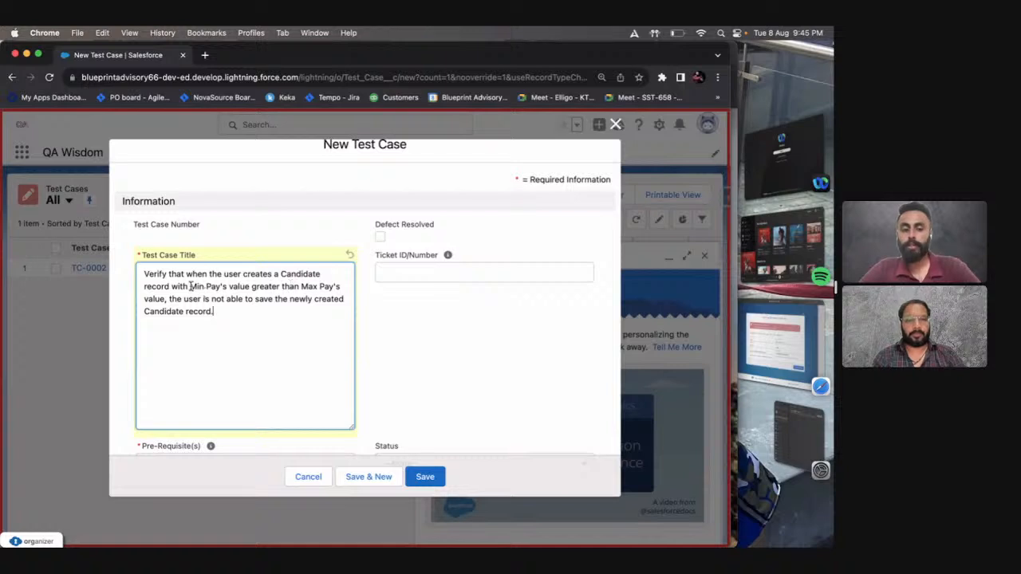
left_click_drag(190, 286, 339, 285)
left_click_drag(255, 300, 303, 309)
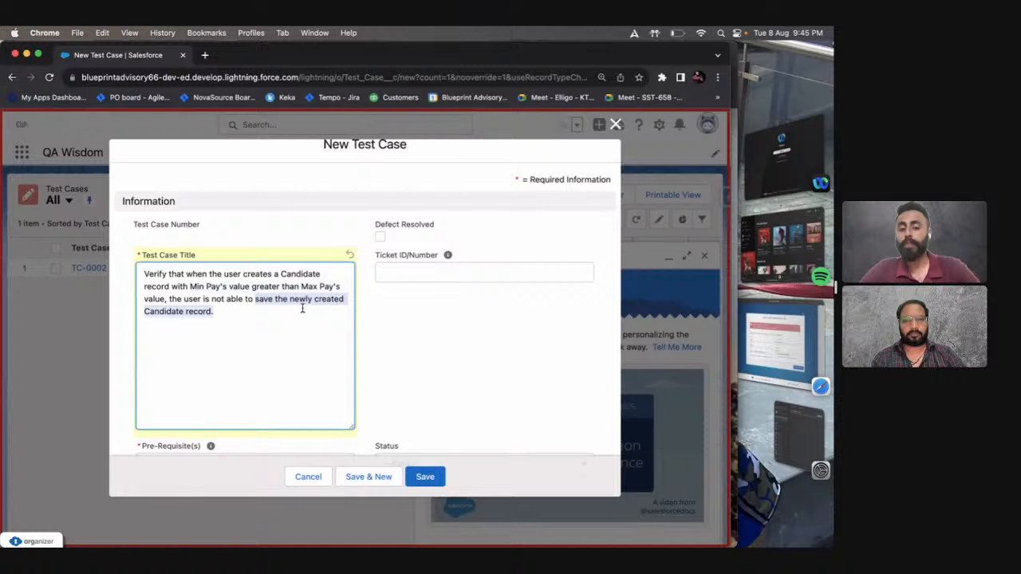
Begin another title statement, separated by a blank line, with "Verify that when the user populates a value in the".
left_click(302, 310)
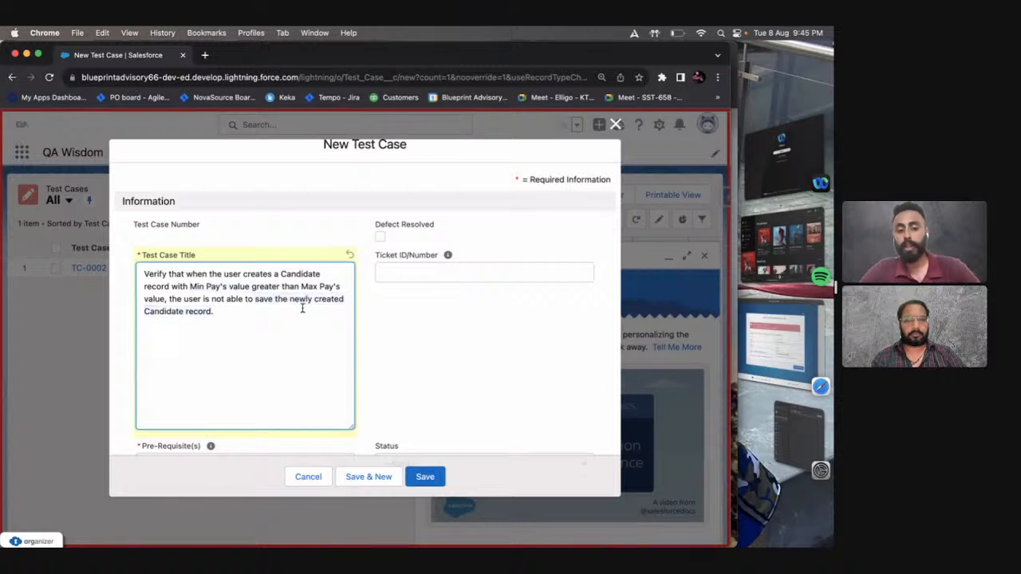
key("Return")
key("Return")
type("Ve")
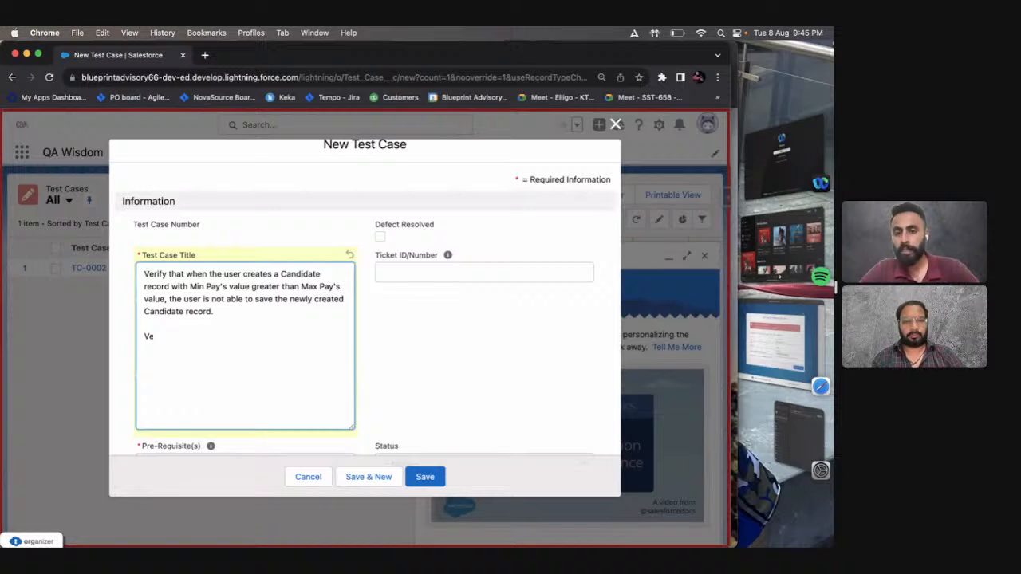
type("rify that we")
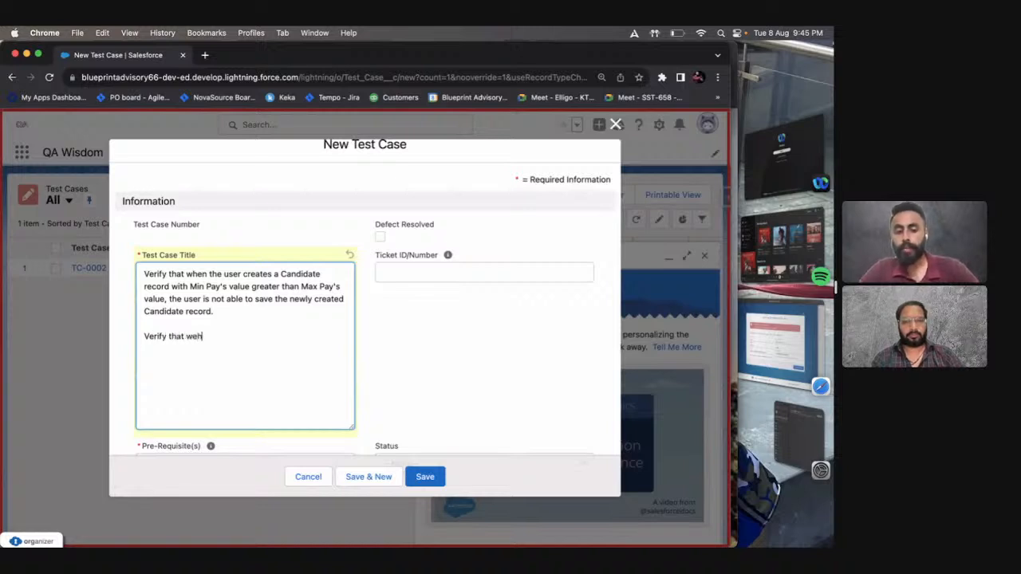
key("BackSpace")
type("hen the user")
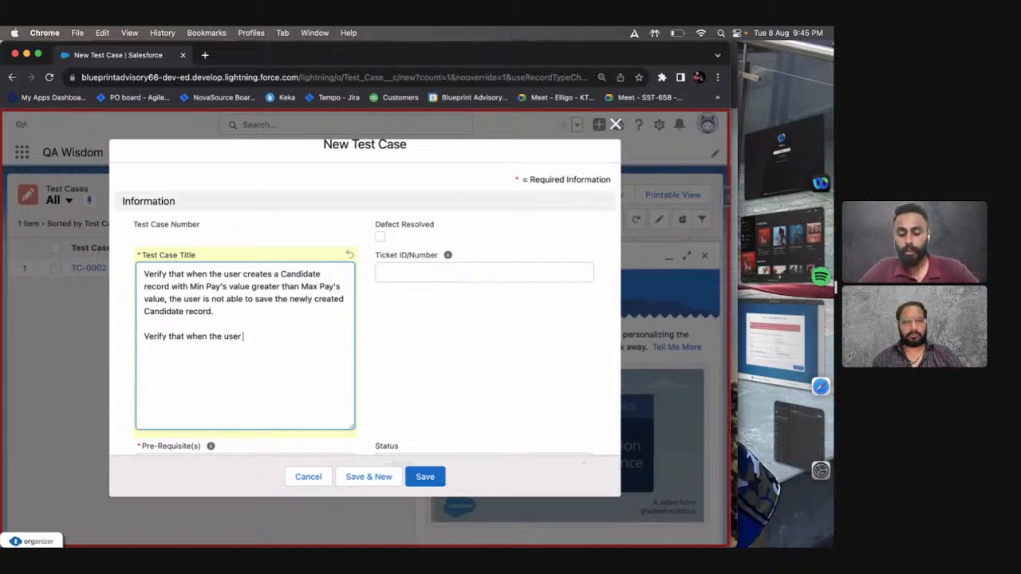
type(" populates ")
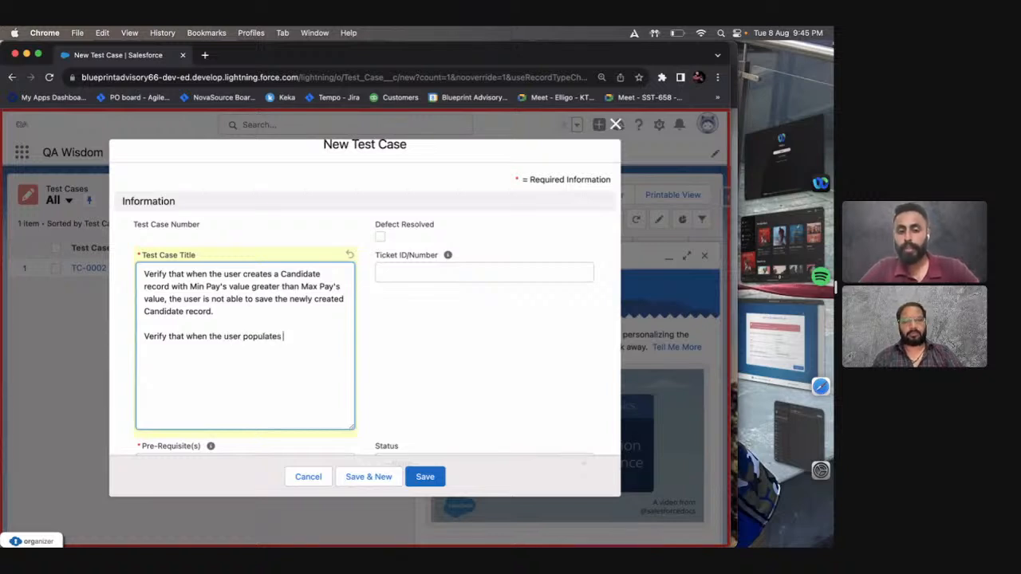
type("a value in the ")
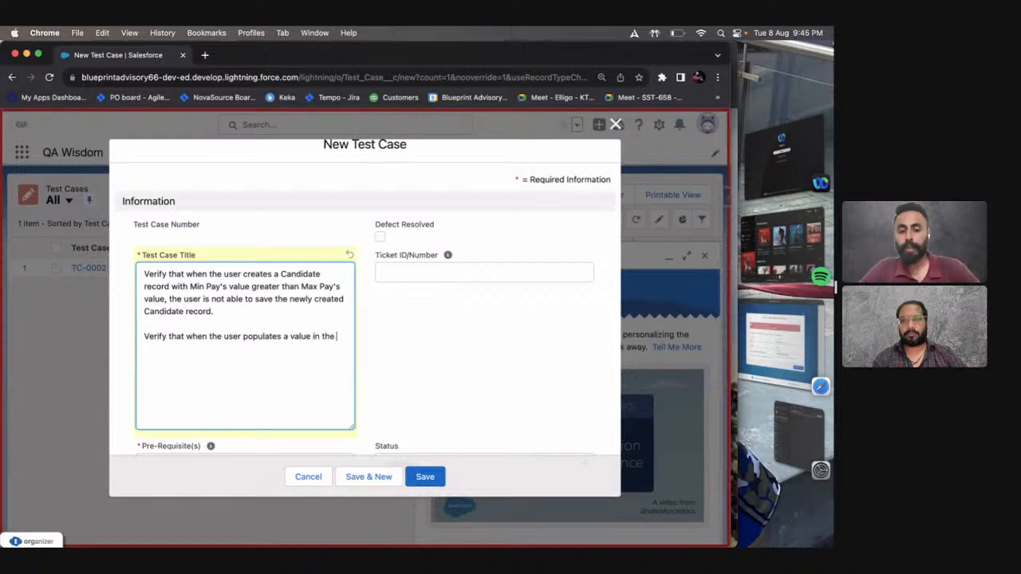
type("Min")
Continue the second title statement with 'field - "Min Pay" greater than the'.
type("Pa")
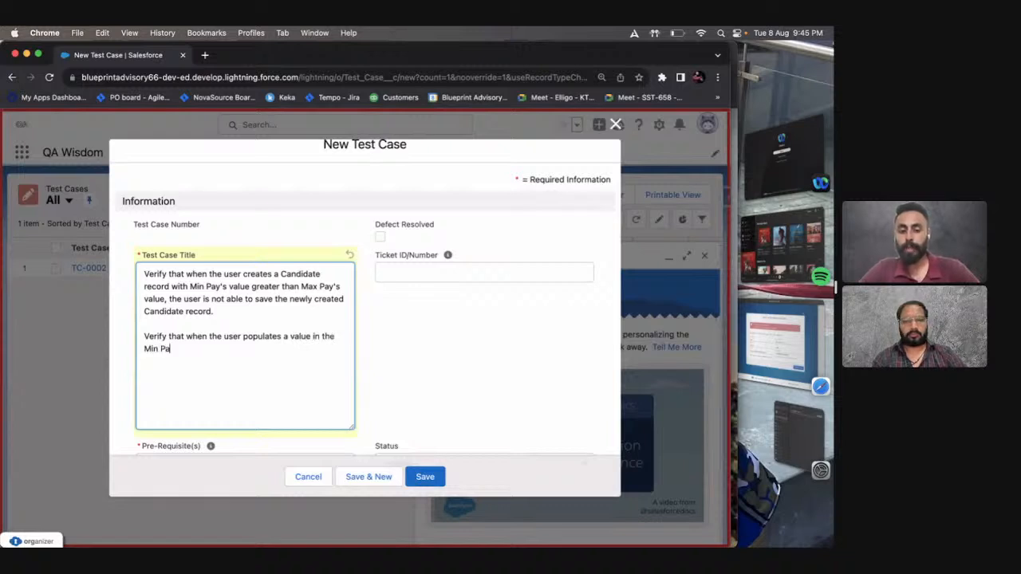
type("yfield ")
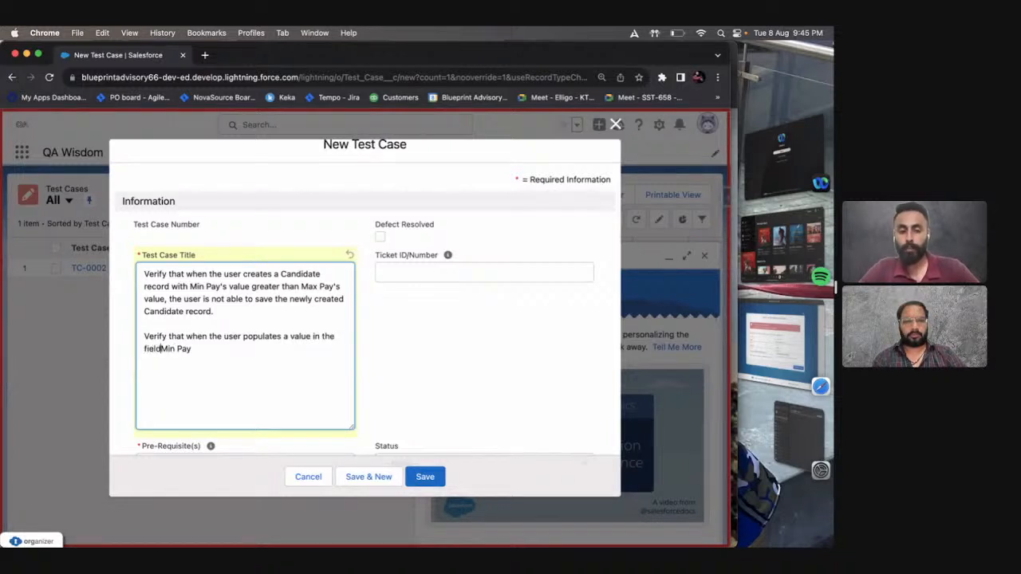
type("0")
key("BackSpace")
type("- \"")
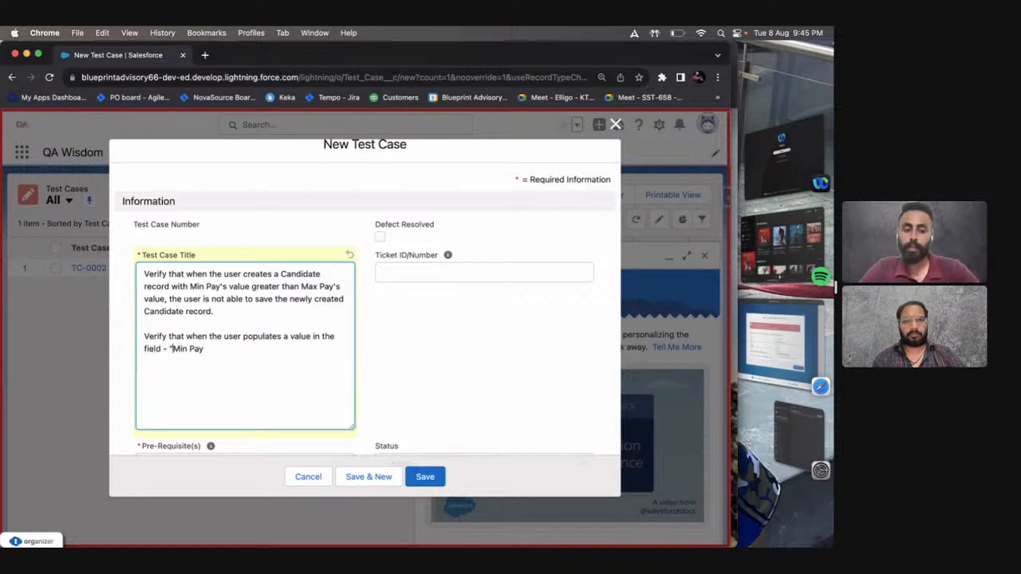
key("alt+Right")
type("\" gr")
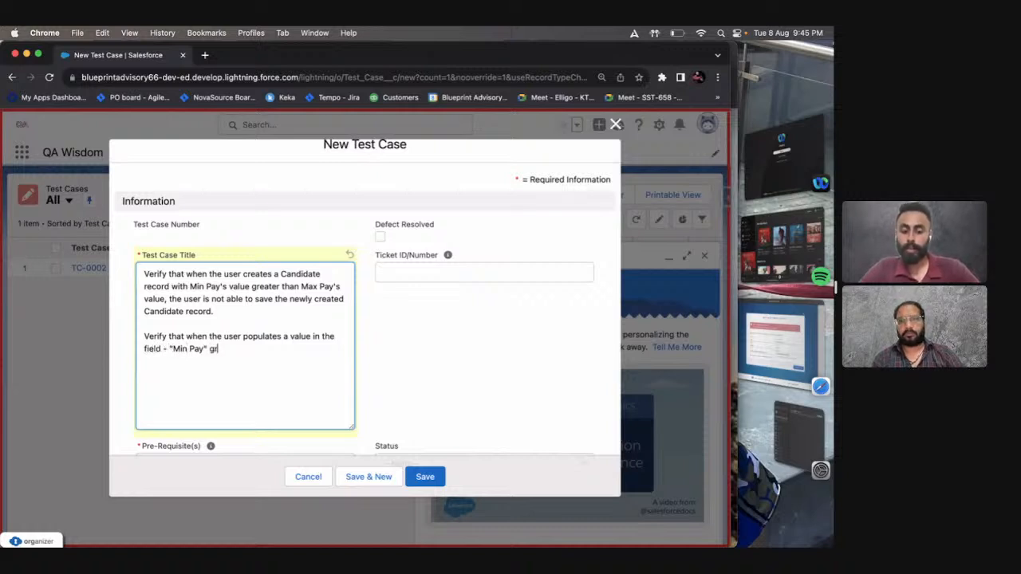
type("eater than")
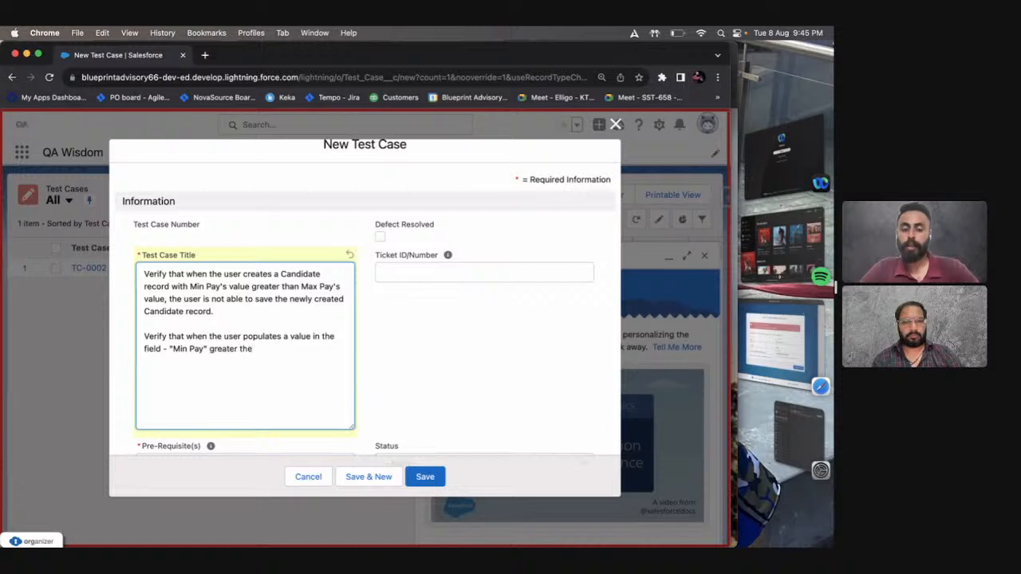
type(" the")
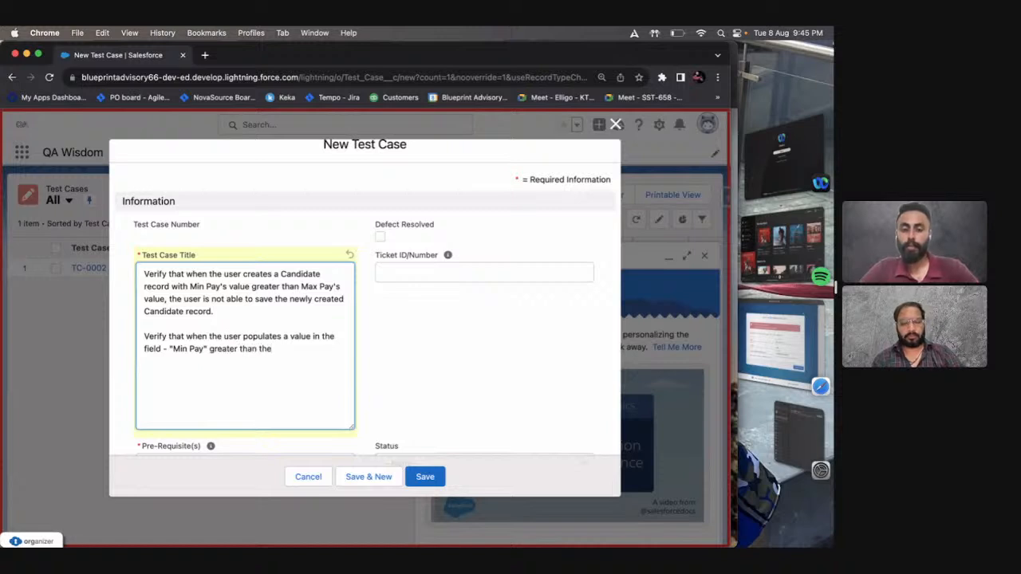
Delete the first title statement, keeping the unfinished one about populating the Min Pay field.
key("Up")
key("Up")
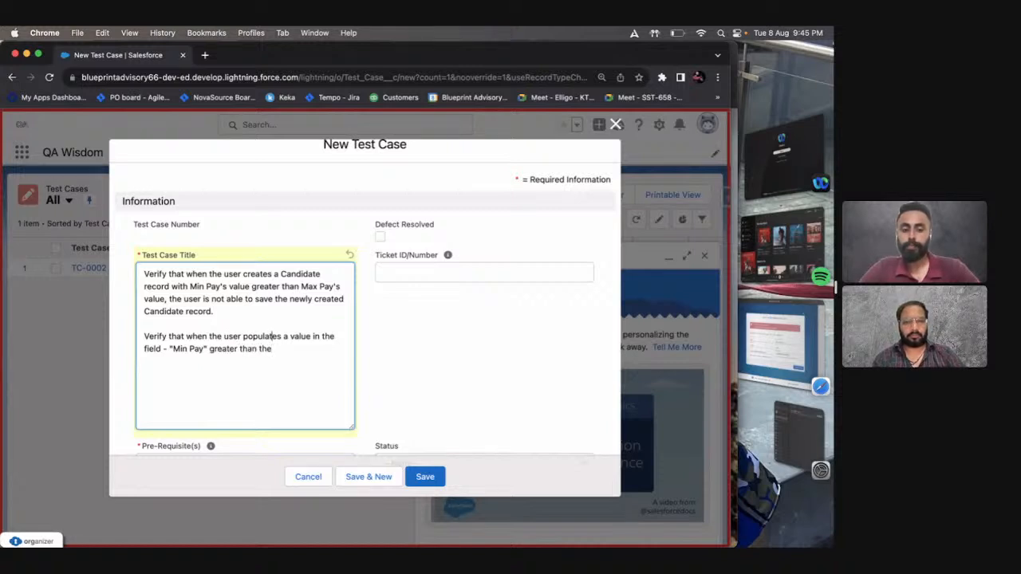
key("super+shift+Up")
key("BackSpace")
key("super+Down")
Continue the remaining title statement with 'value of the field - "Max Pay", the user is'.
type("value of")
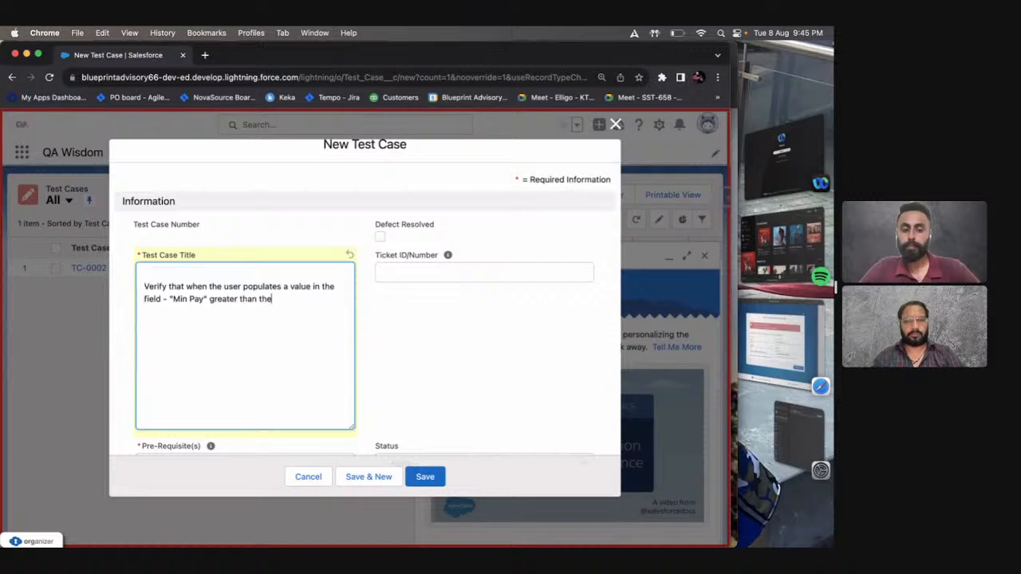
type(" the field ")
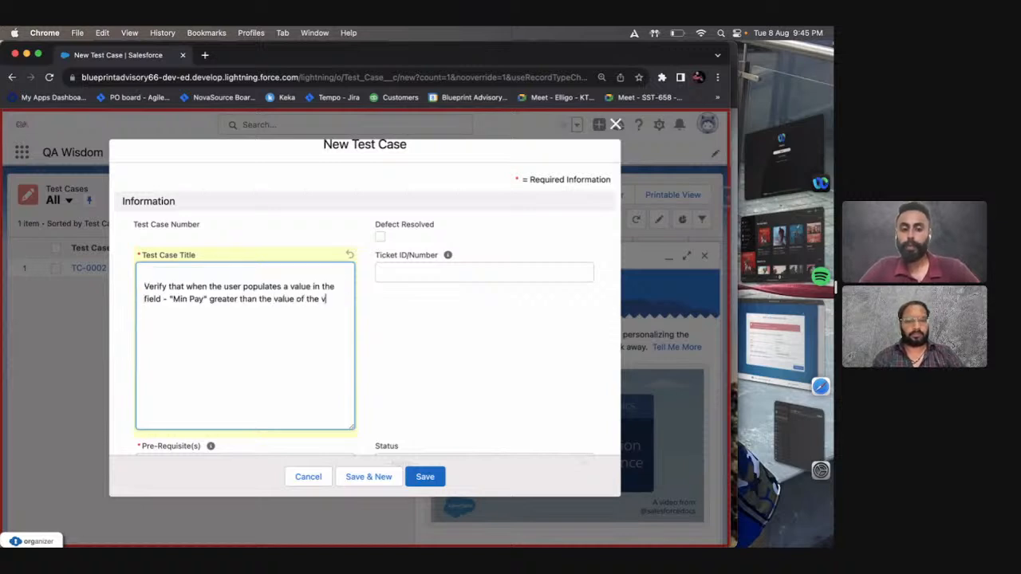
type("- \"")
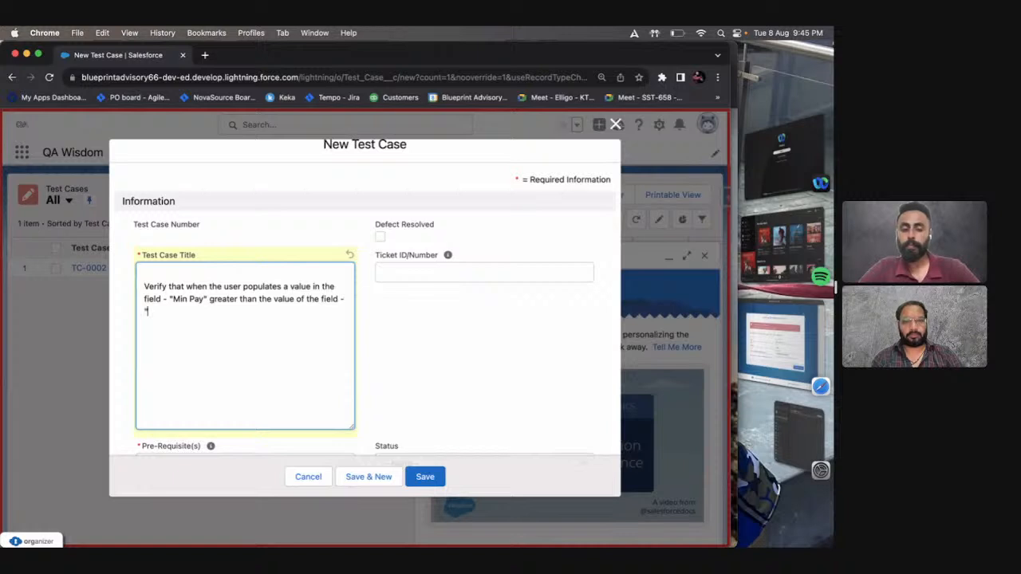
type("Max Pay\",")
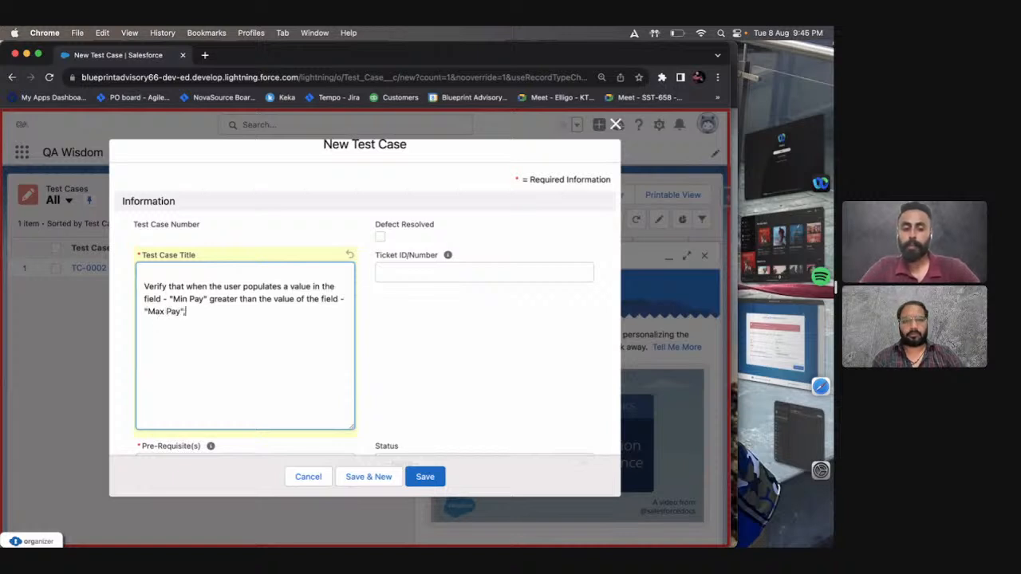
type(" the user is ")
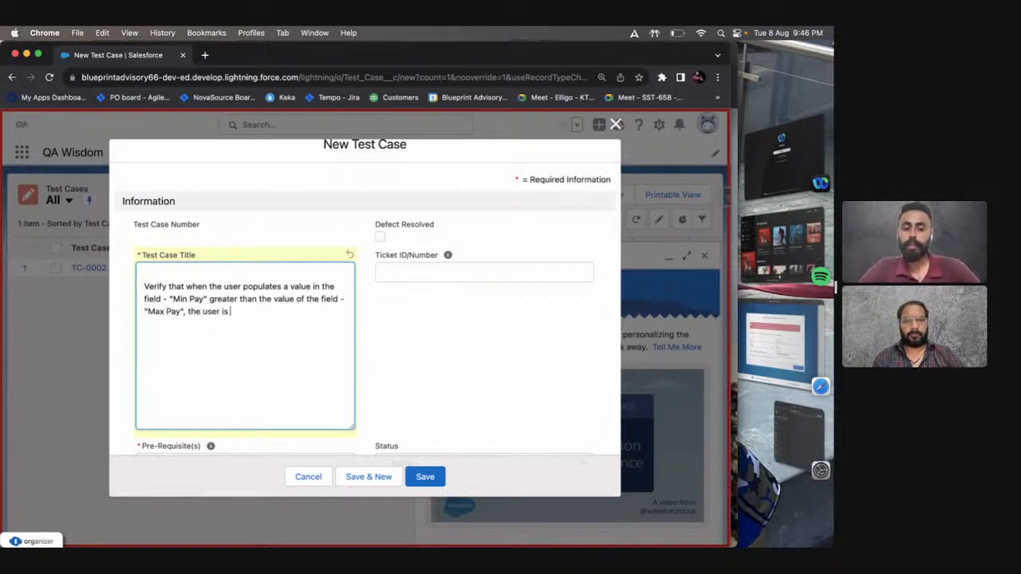
type("h")
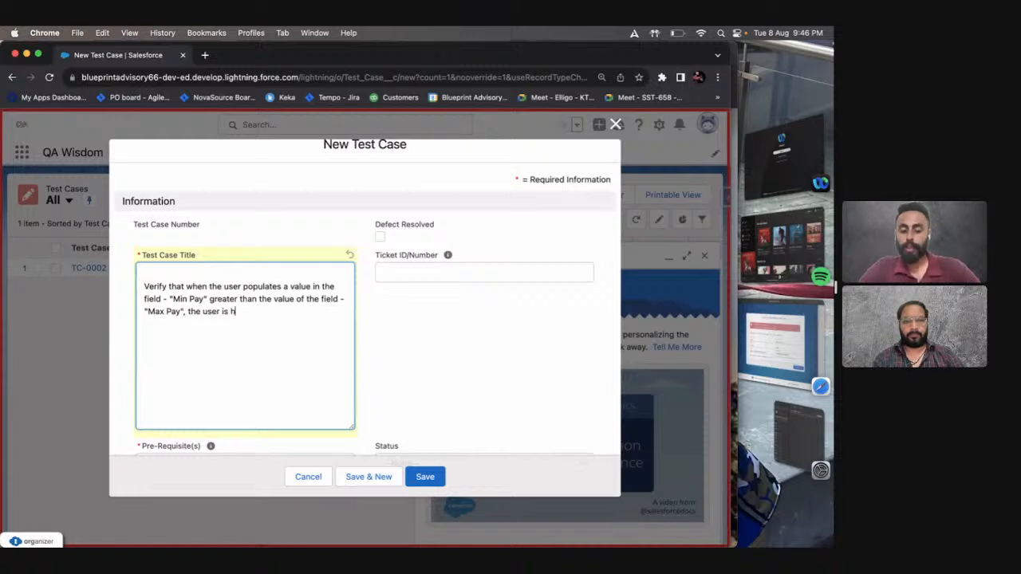
Continue the title statement with "hit with snag" in quotation marks, followed by a slash.
key("BackSpace")
type("e")
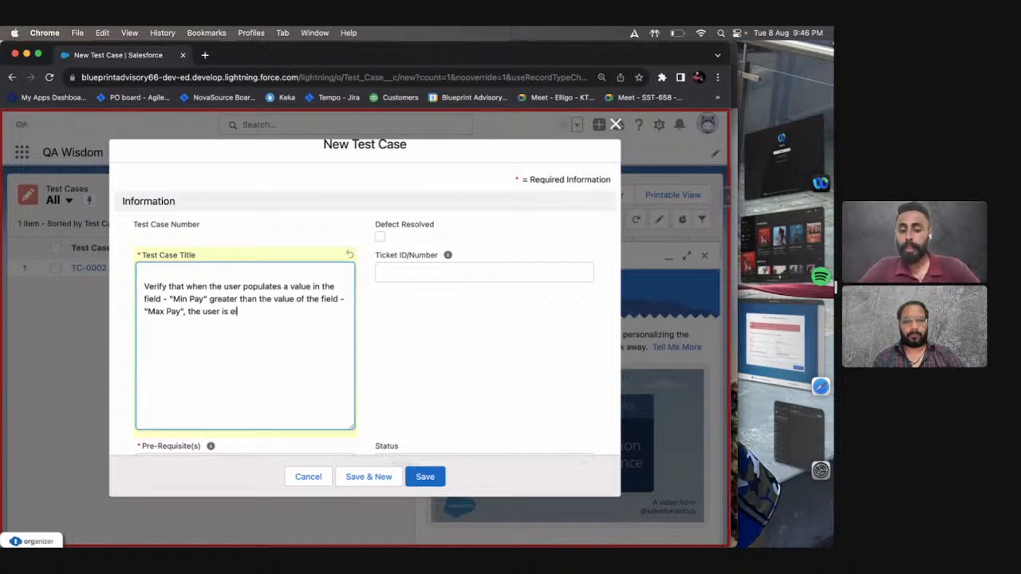
key("BackSpace")
type("hit with a")
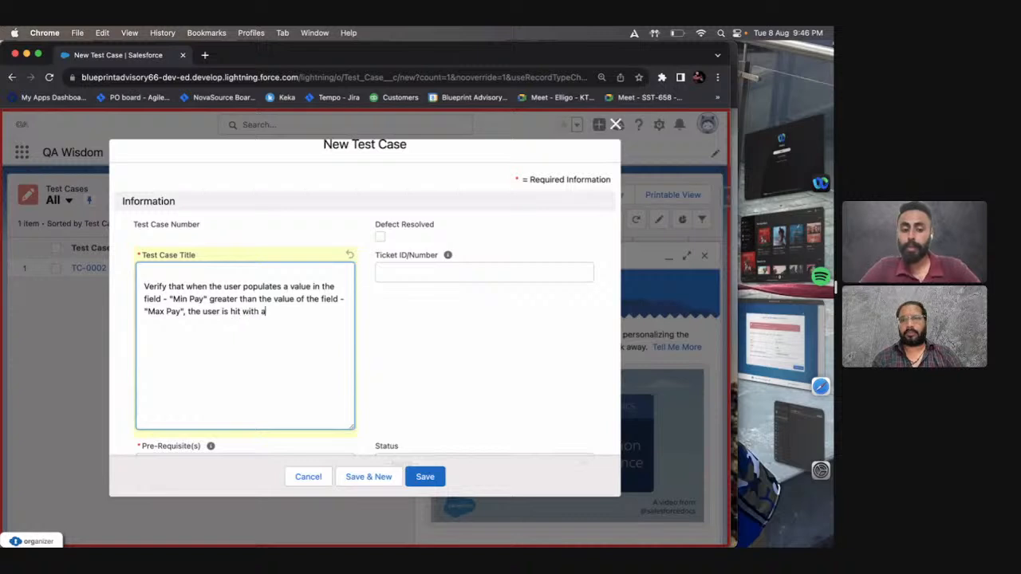
type("d")
key("BackSpace")
key("BackSpace")
type("s")
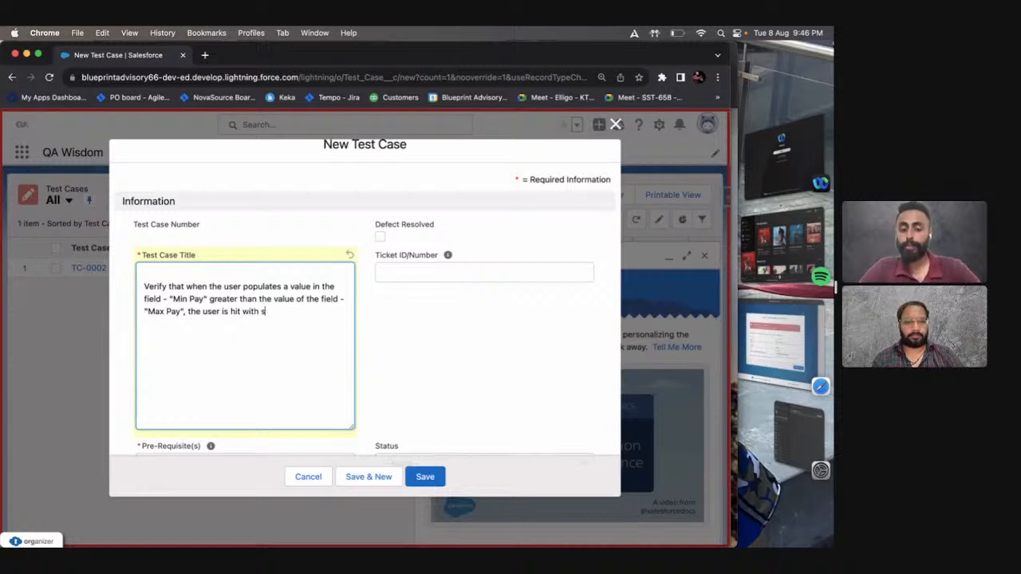
type("nag")
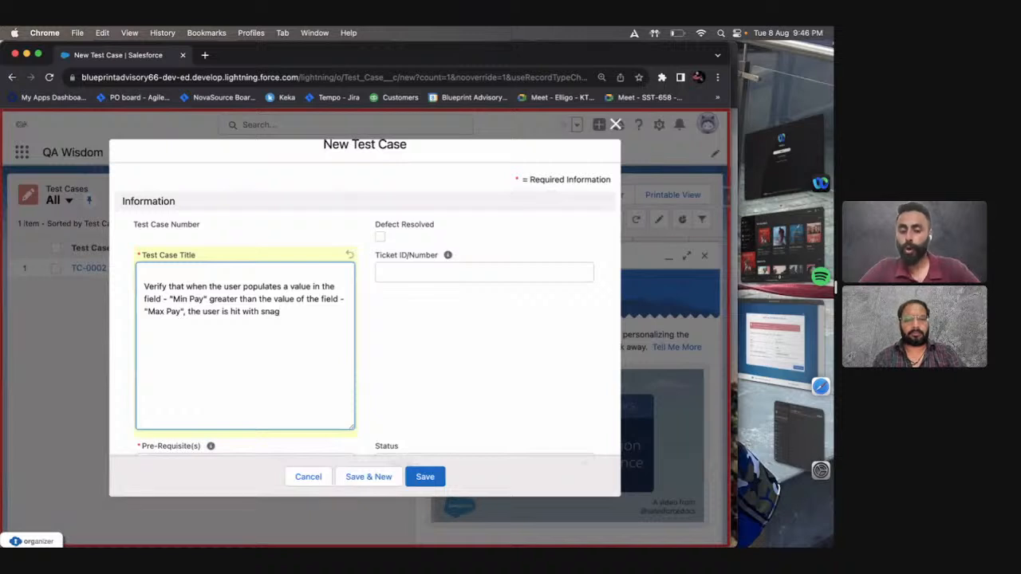
type("/")
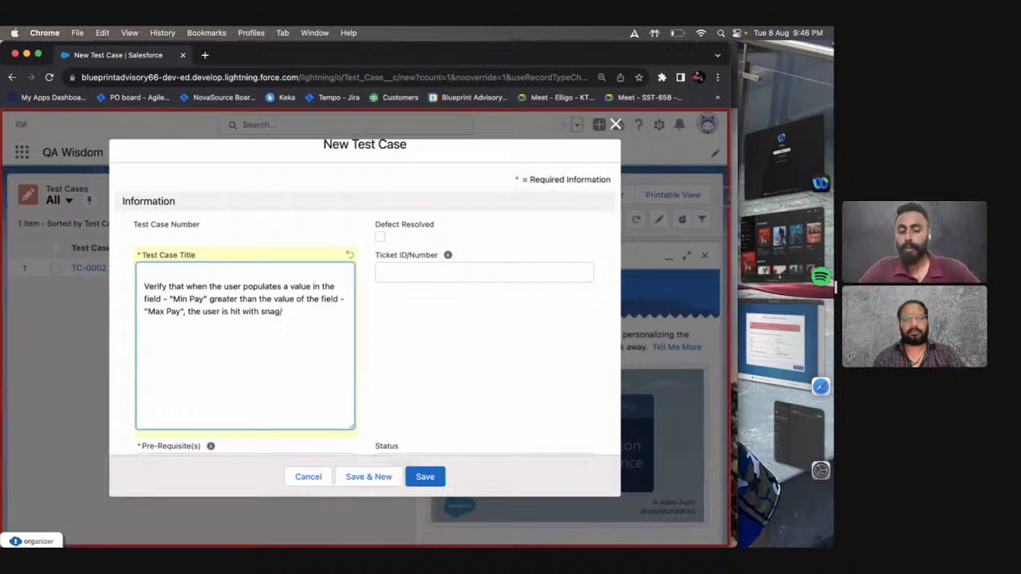
left_click(232, 309)
type("\"hit with snag")
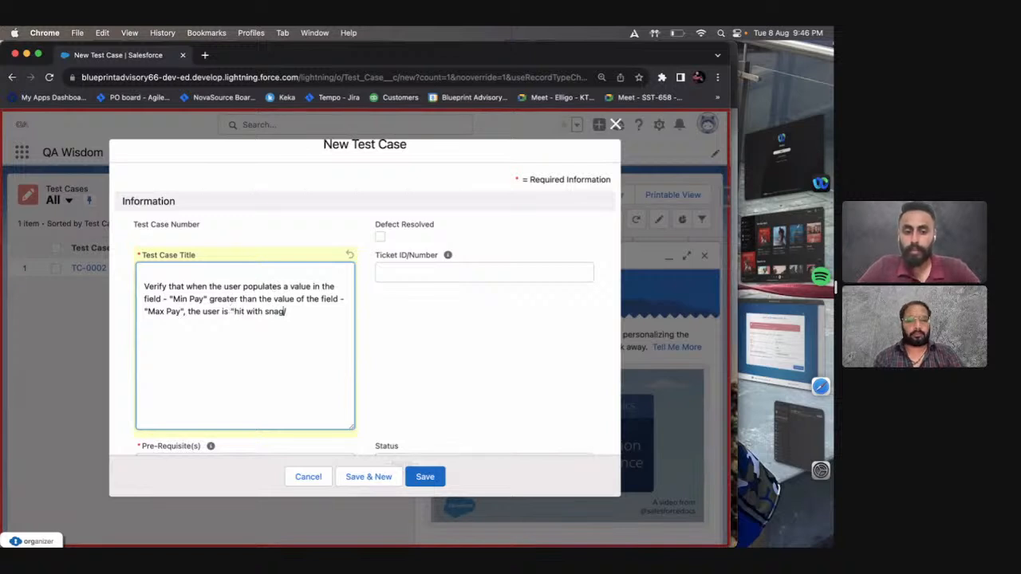
type("\"/")
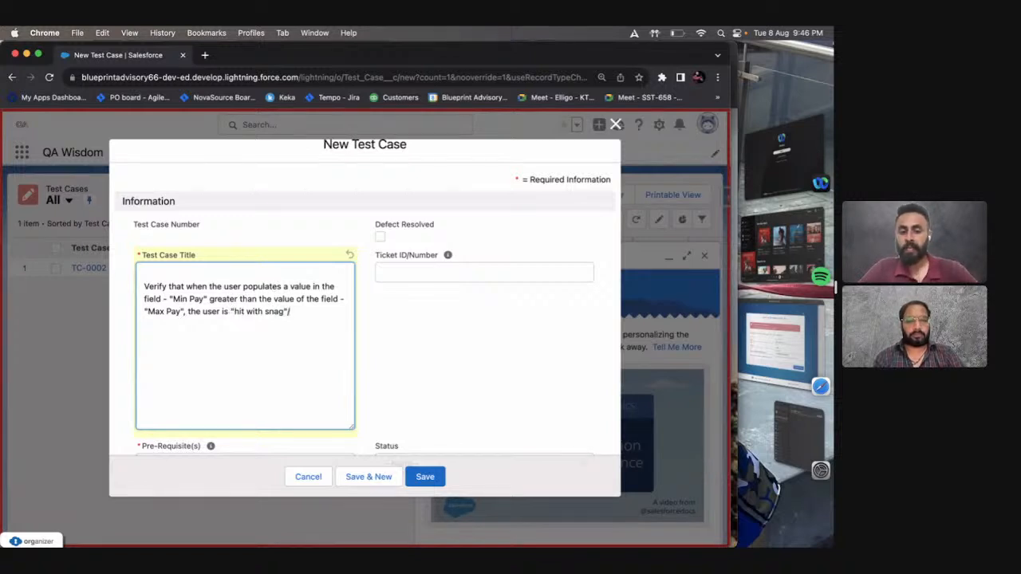
type("not able to")
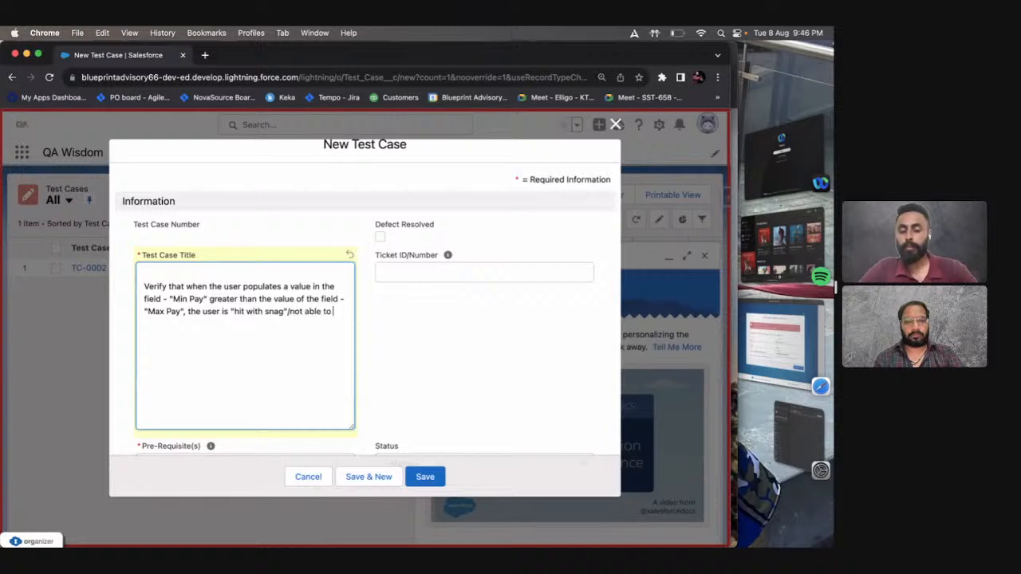
type(" save the men")
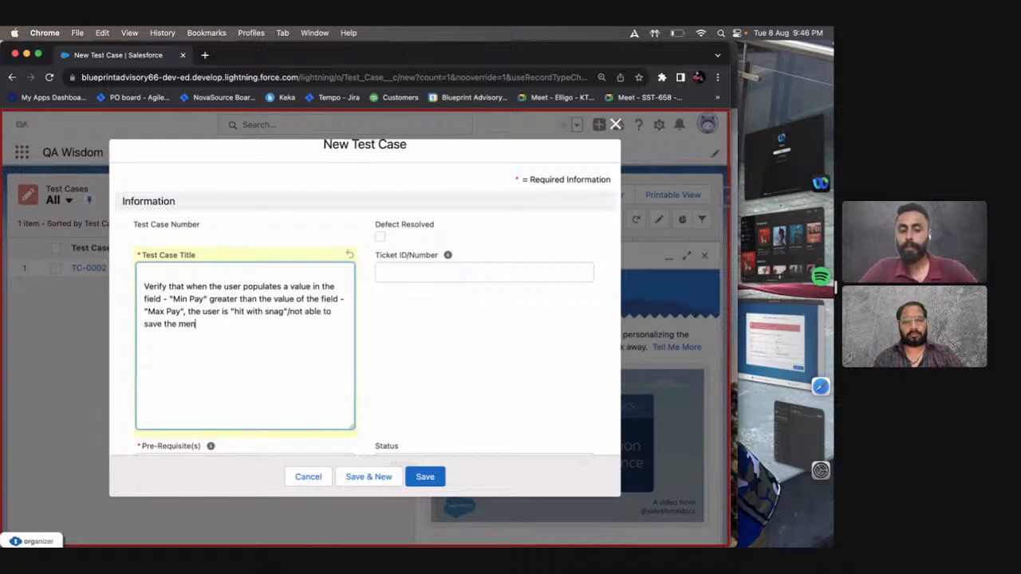
Finish the title statement with "not able to save the amendments made in the fields.".
key("BackSpace")
key("BackSpace")
key("BackSpace")
type("am")
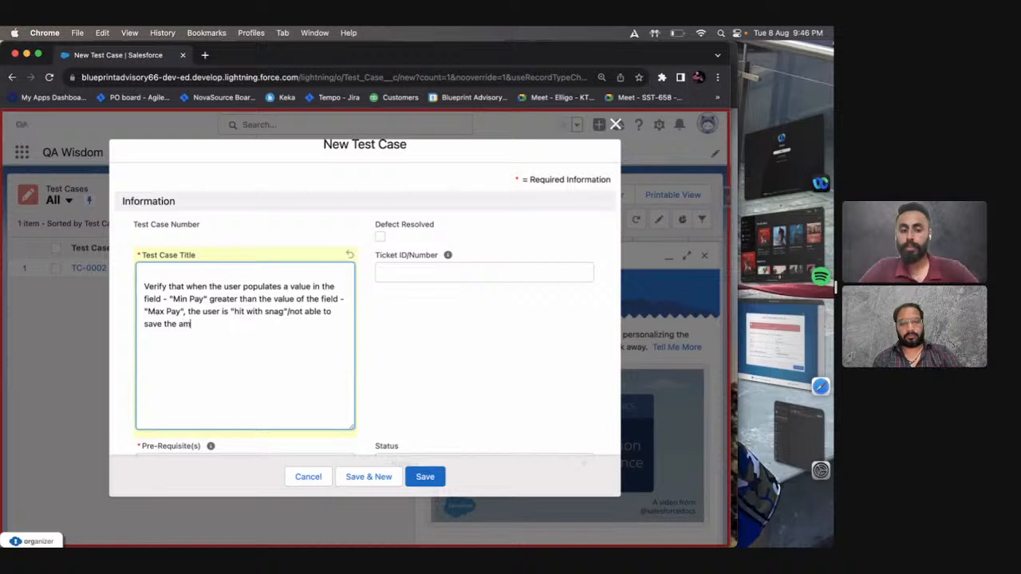
type("endments made in")
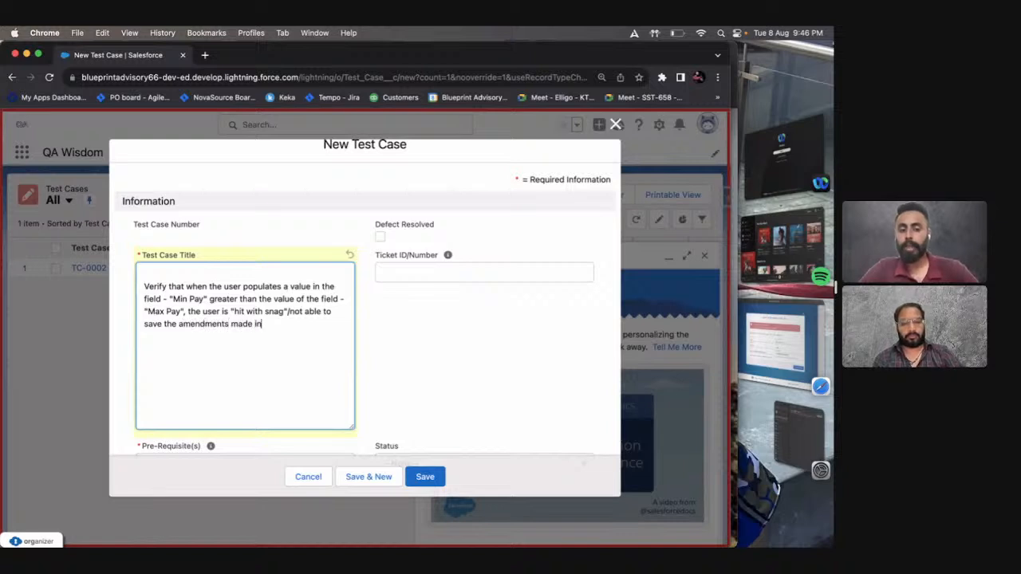
type(" the ")
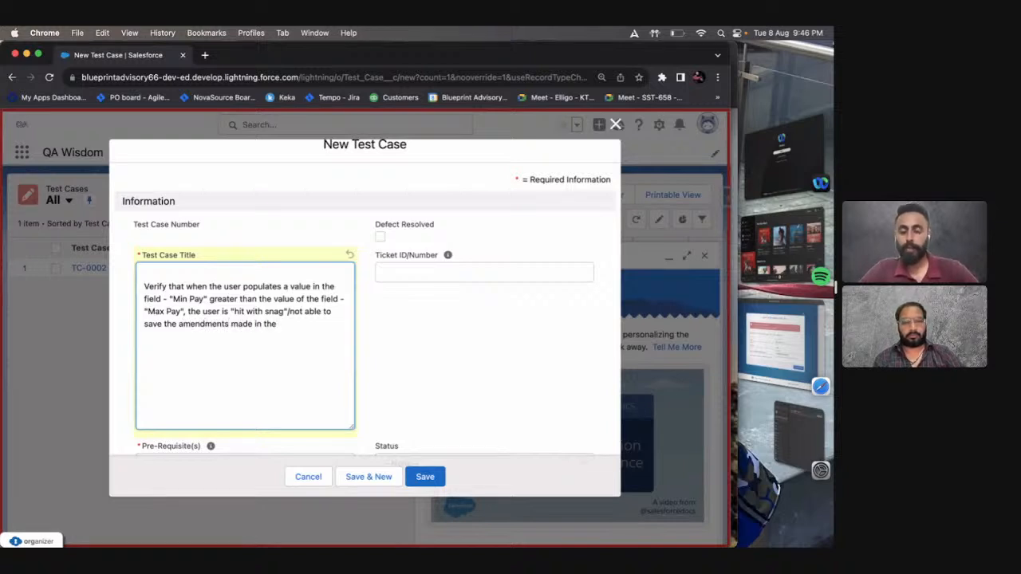
type("fields.")
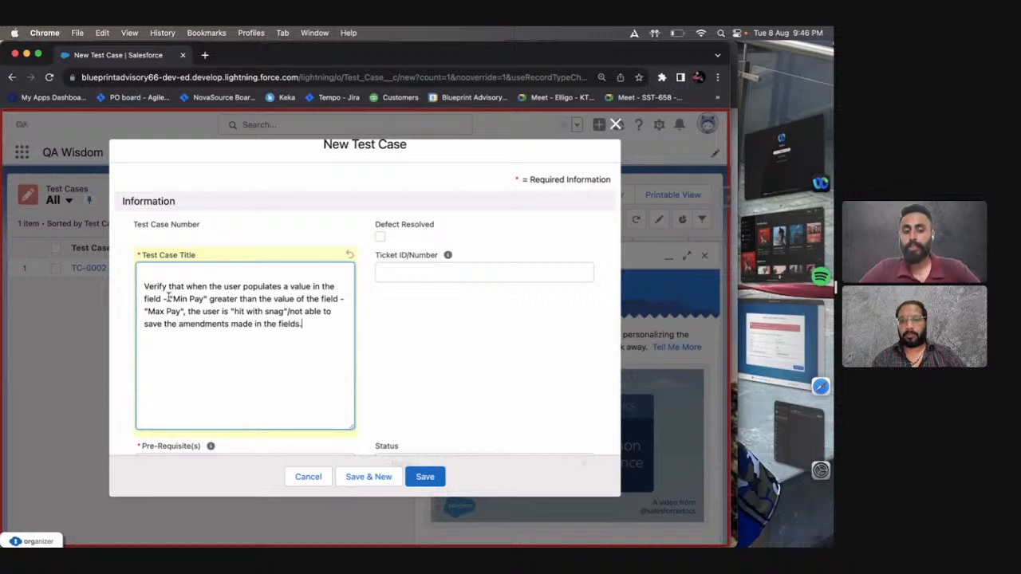
Clear all text from the Test Case Title and switch to the presentation slide on test case components.
left_click_drag(169, 299, 185, 314)
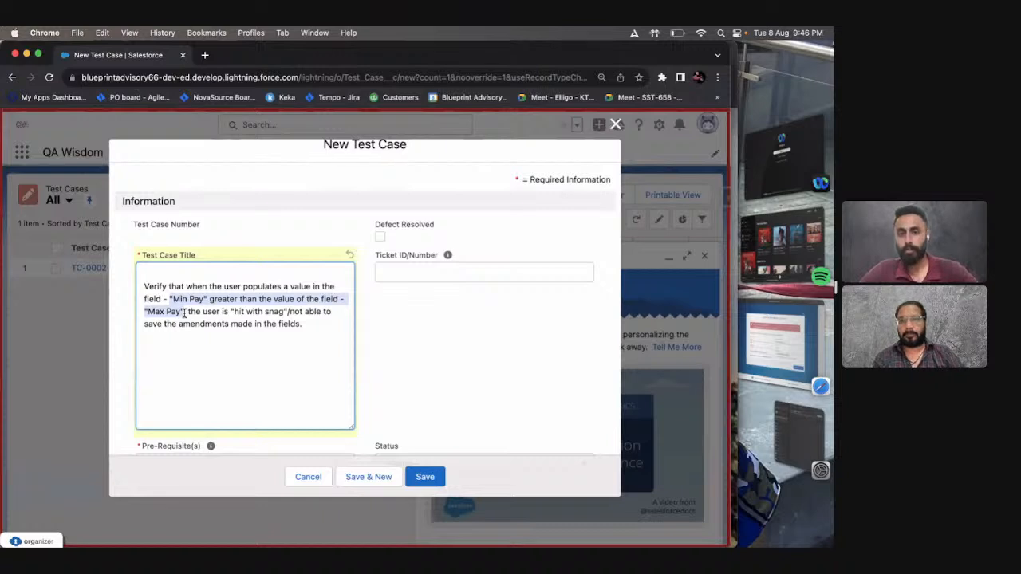
left_click(226, 364)
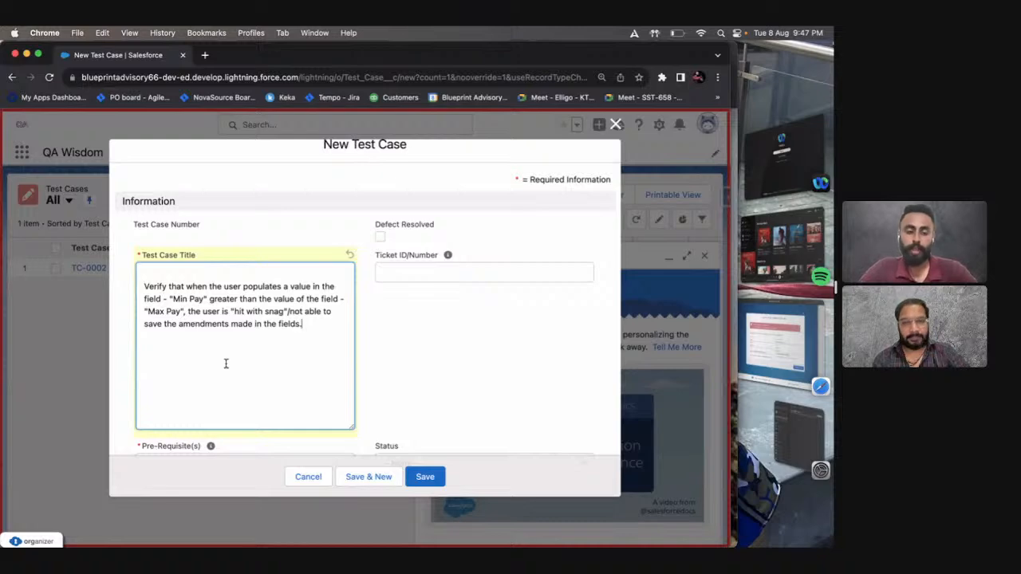
key("super+a")
key("BackSpace")
key("ctrl+Right")
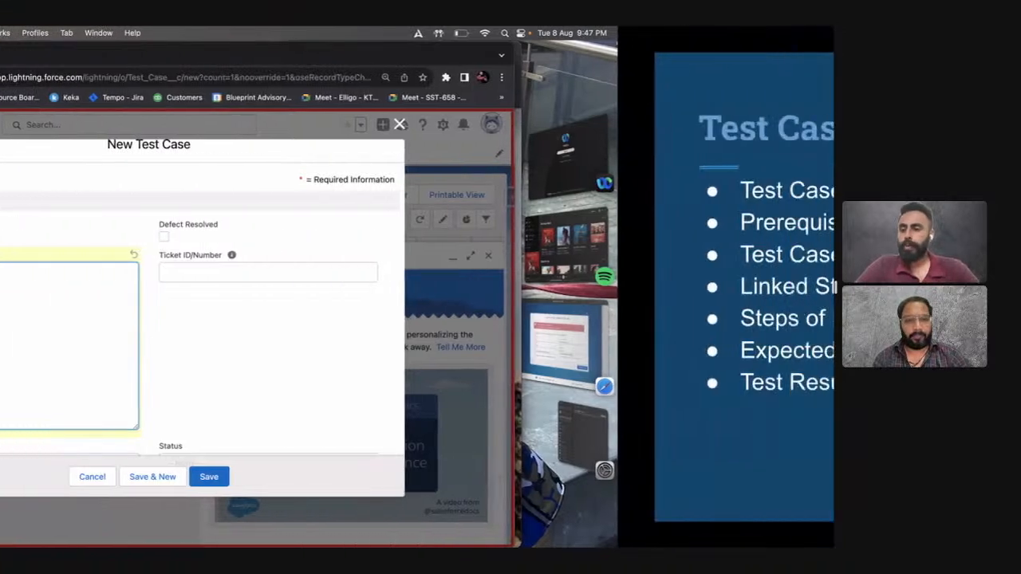
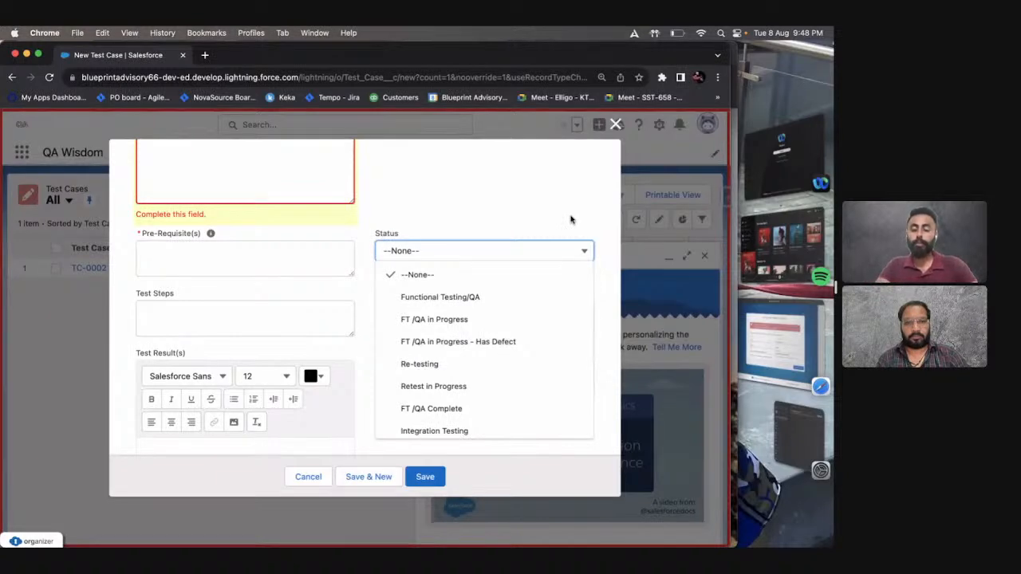
Discard the open test case draft, dismiss the navigation help pop-up and open a blank new test case record.
scroll(571, 219, "up", 5)
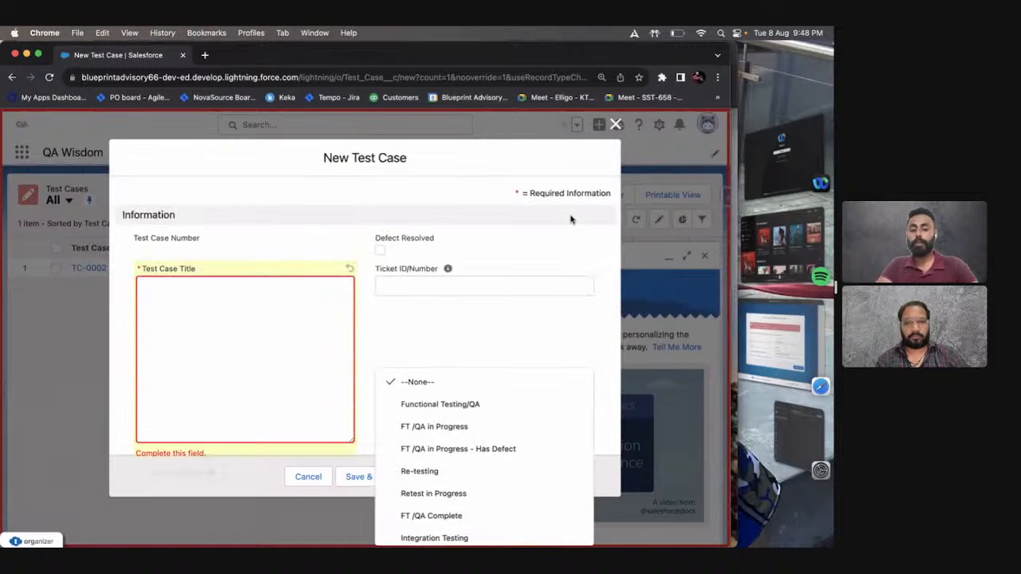
key("Escape")
key("Escape")
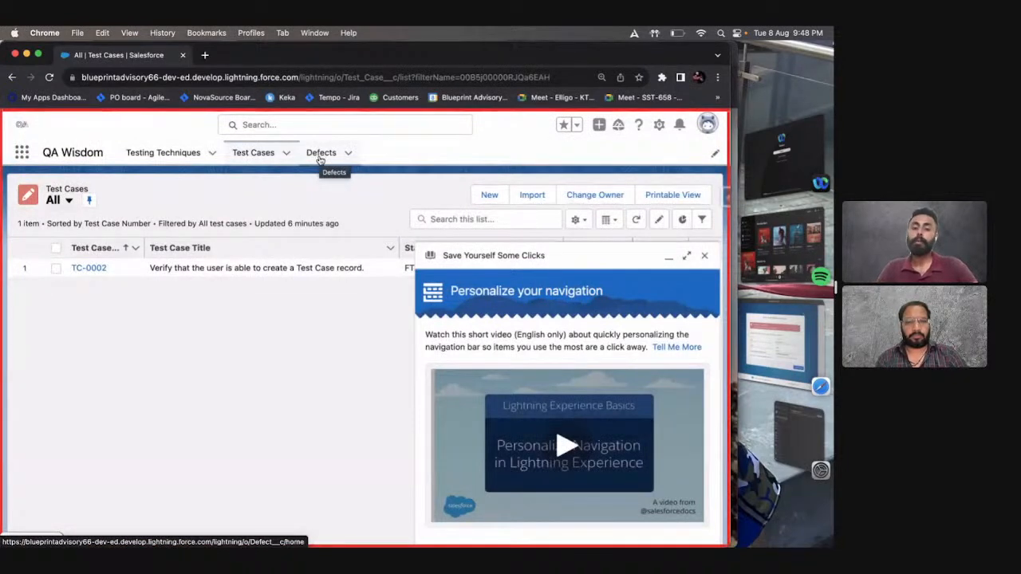
left_click(704, 256)
left_click(488, 195)
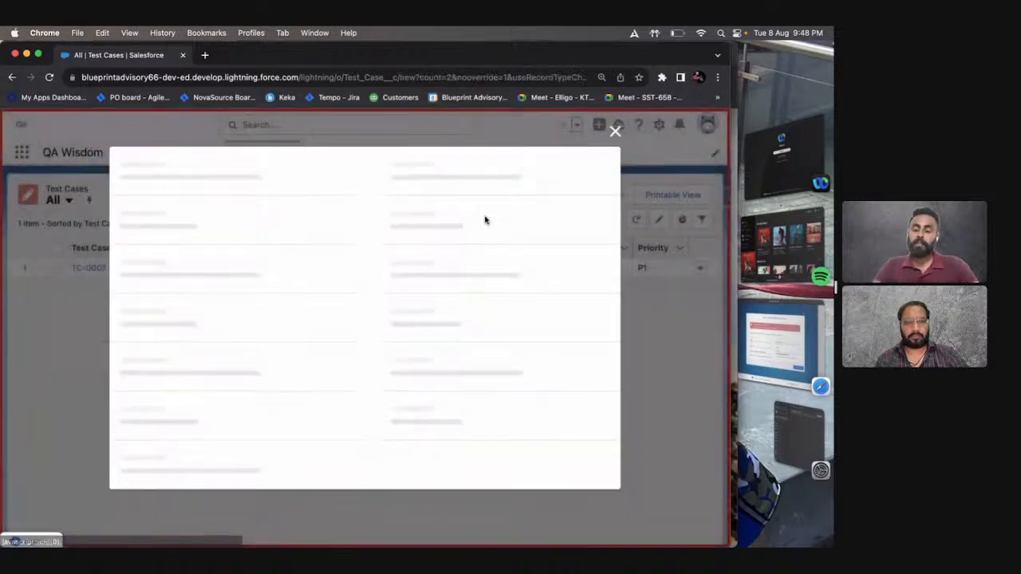
Examine the available Status options in the new test case form.
scroll(467, 312, "down", 3)
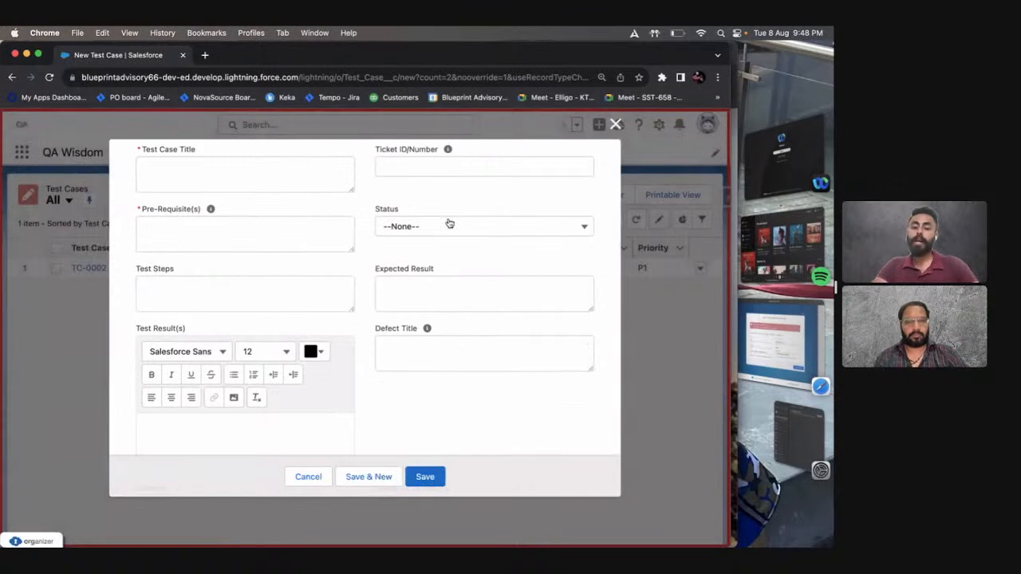
left_click(449, 226)
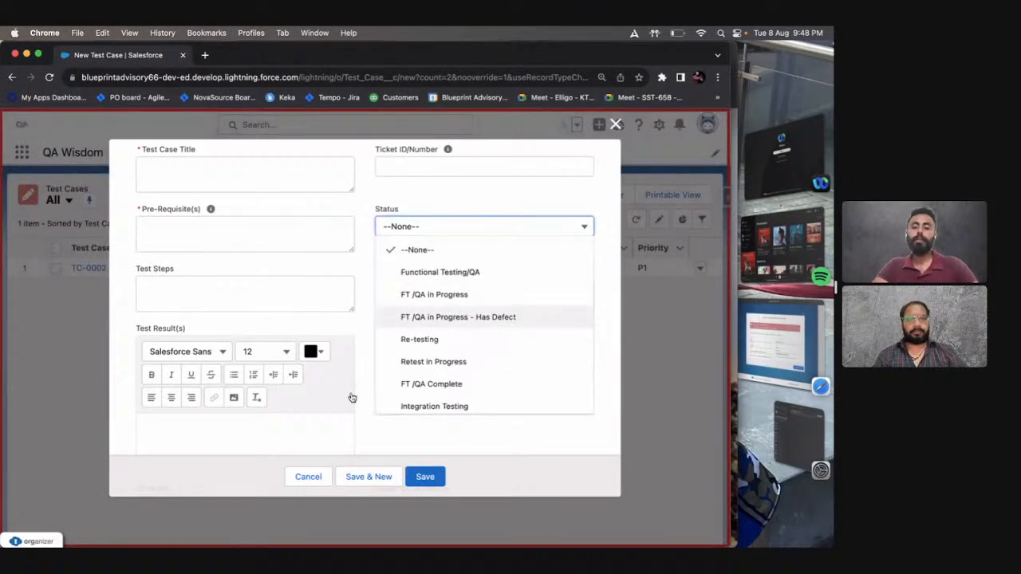
scroll(264, 296, "down", 3)
scroll(264, 295, "up", 6)
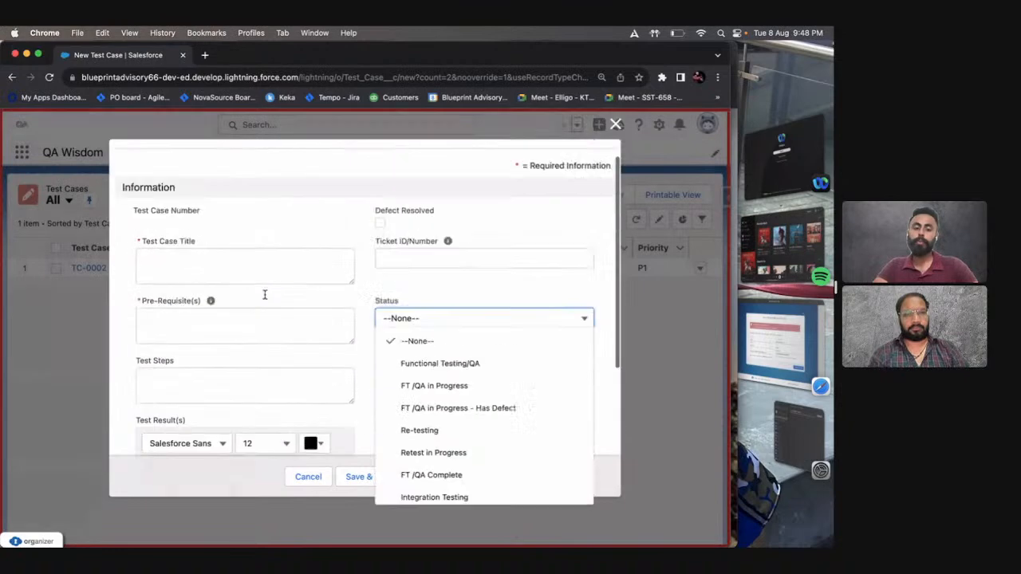
scroll(265, 295, "up", 1)
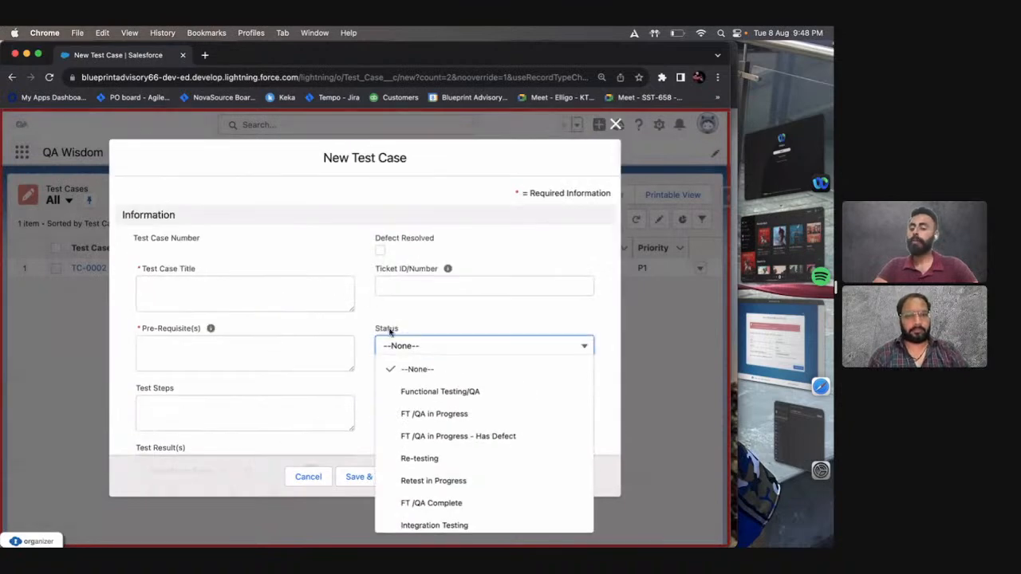
scroll(431, 422, "down", 1)
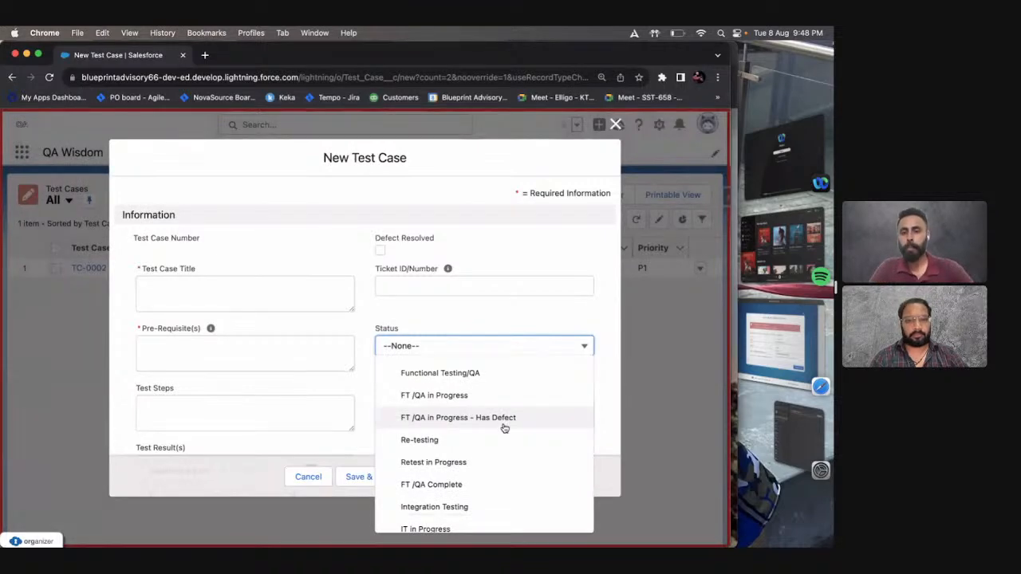
scroll(495, 423, "down", 1)
left_click(365, 399)
Review the remaining form fields, including Test Result(s), Defect Title, Severity, Priority and the re-testing checkboxes.
scroll(365, 398, "down", 3)
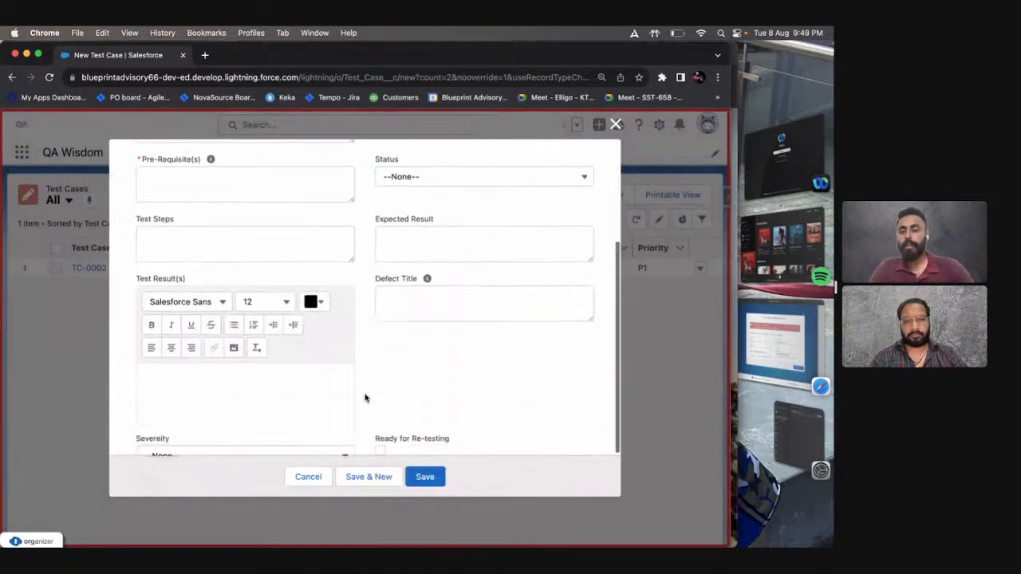
scroll(365, 398, "down", 2)
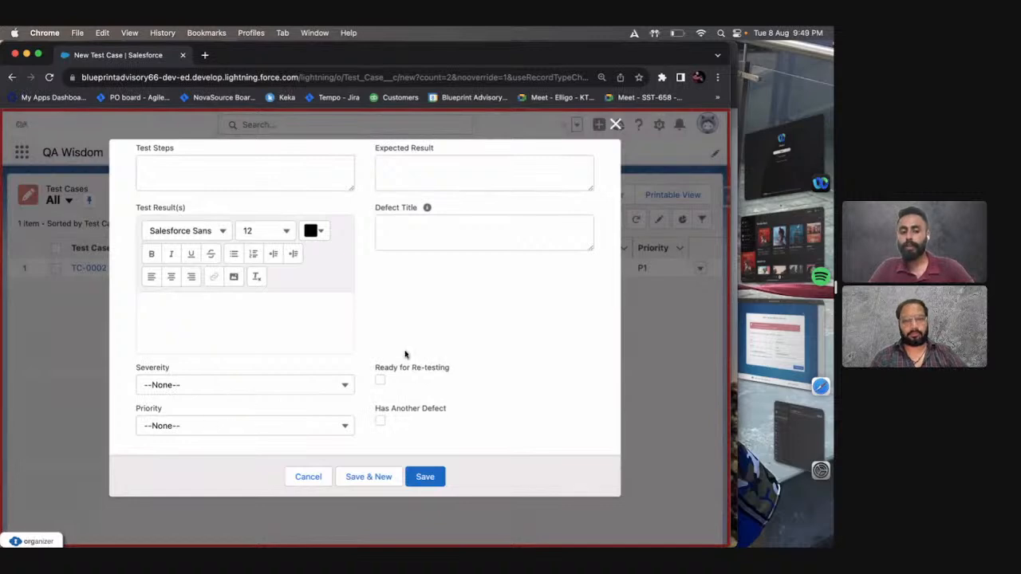
scroll(405, 355, "up", 4)
scroll(409, 327, "up", 3)
scroll(415, 279, "down", 5)
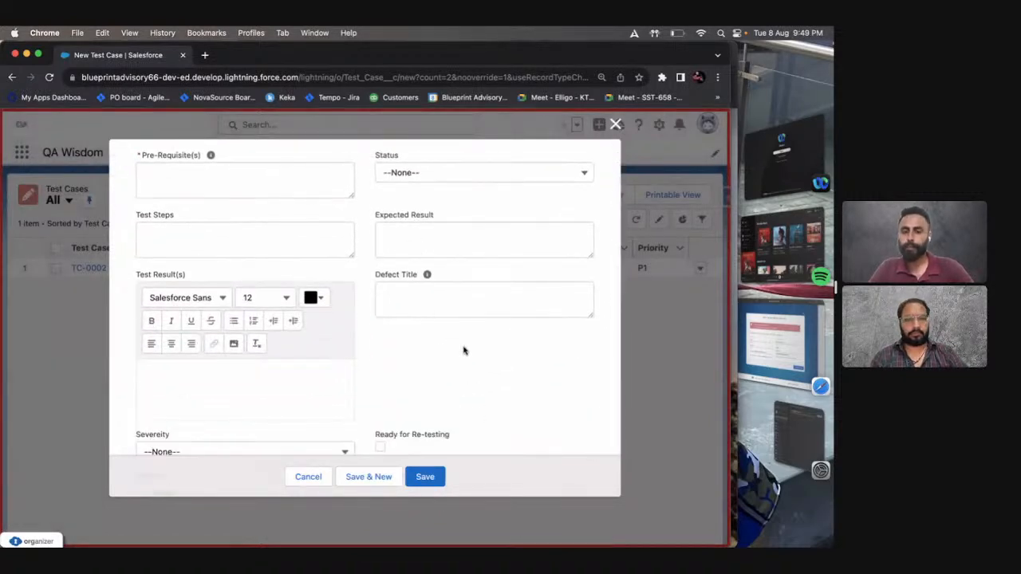
scroll(464, 349, "up", 4)
scroll(465, 354, "down", 1)
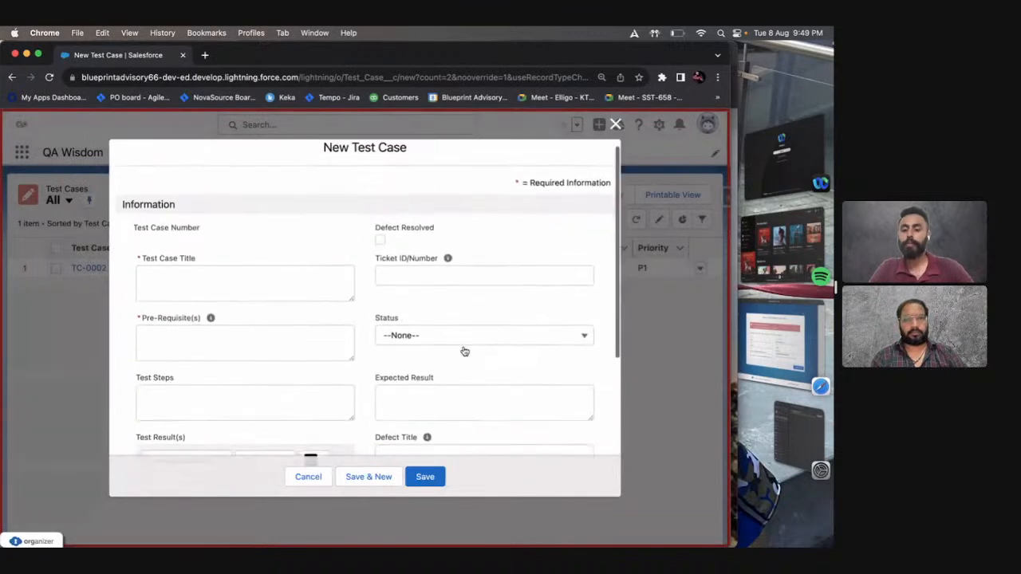
Set the Status to "FT /QA in Progress - Has Defect" and briefly check the Test Case Components slide.
left_click(448, 322)
left_click(450, 418)
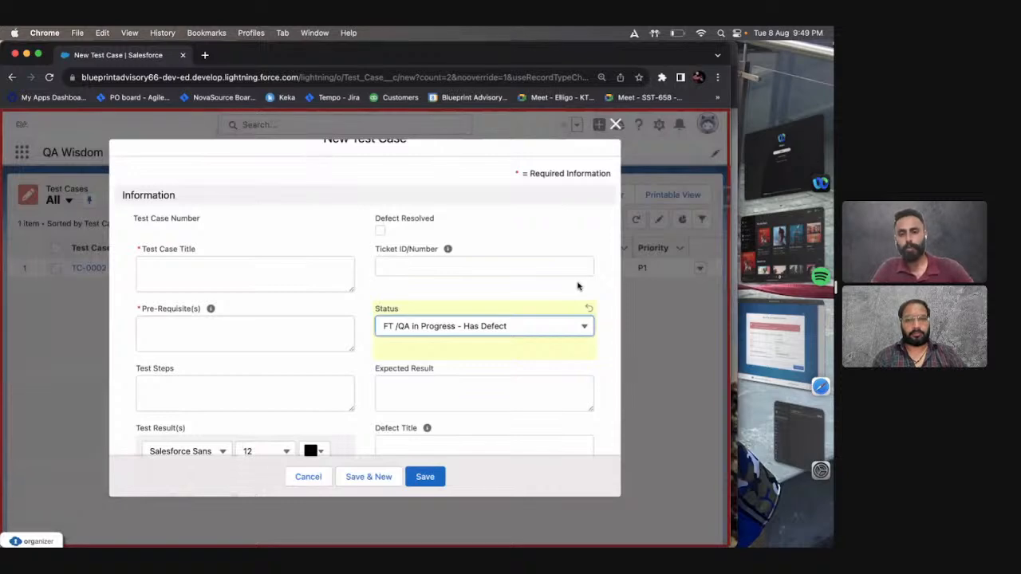
key("ctrl+Right")
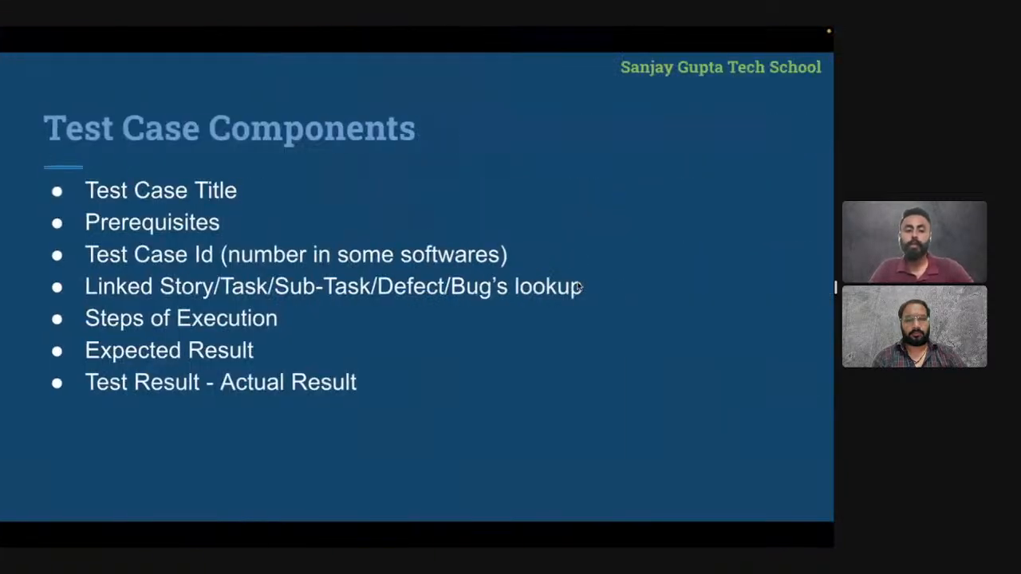
key("ctrl+Left")
Enlarge the Pre-Requisite(s) box and enter the introductory line "The following should be configured beforehand:".
left_click(246, 337)
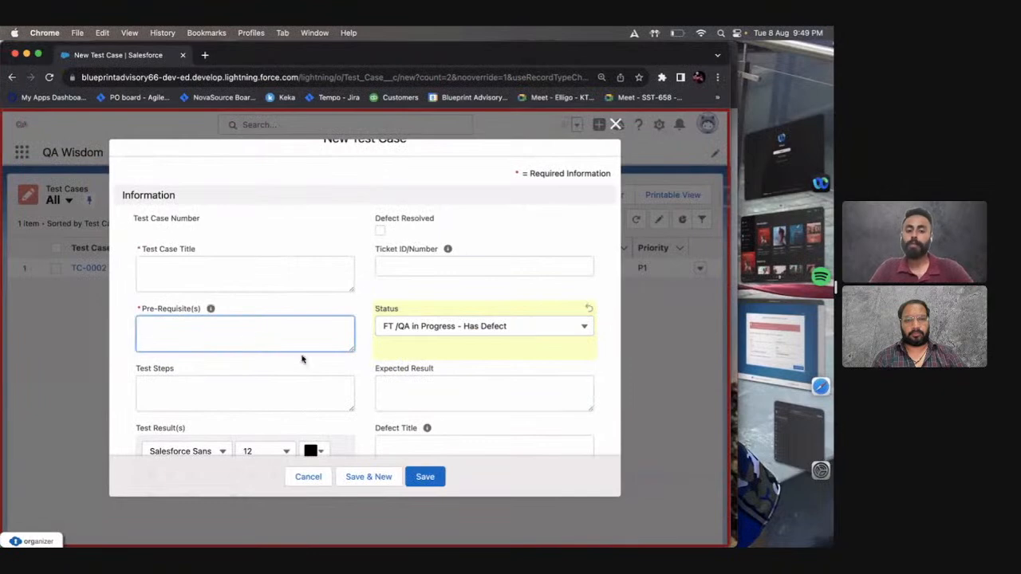
left_click_drag(351, 349, 352, 421)
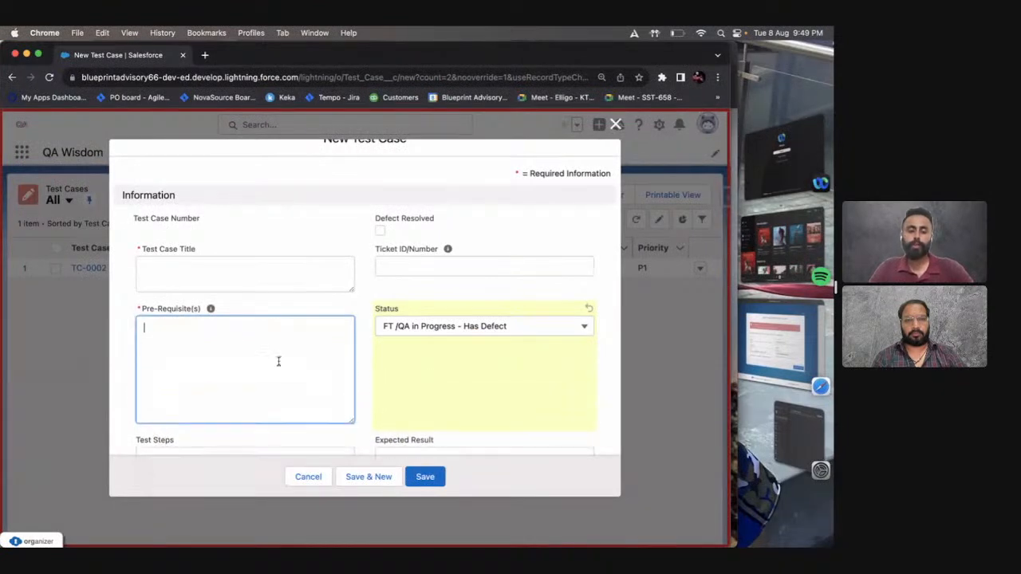
type("The fo")
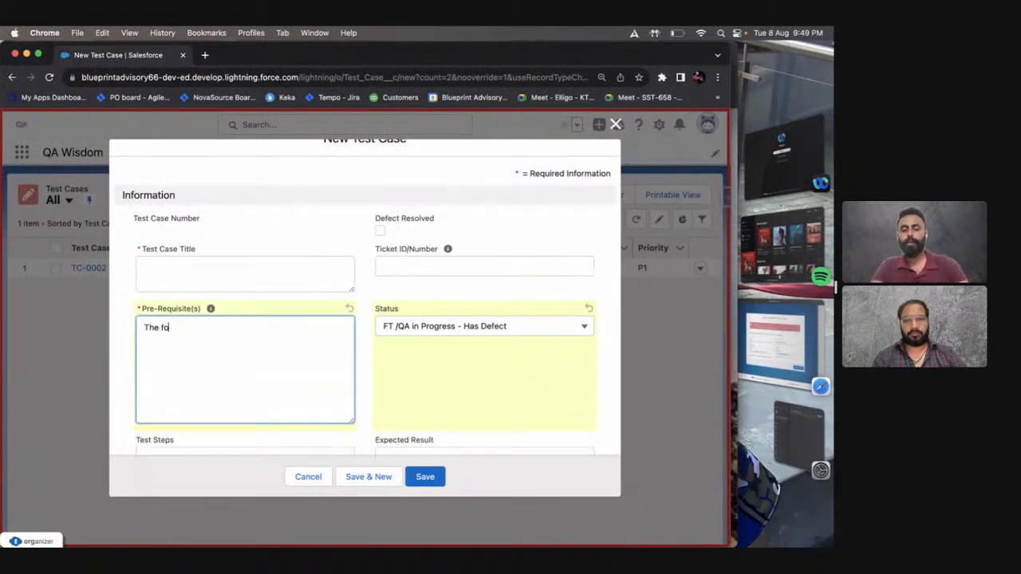
type("llowing should b")
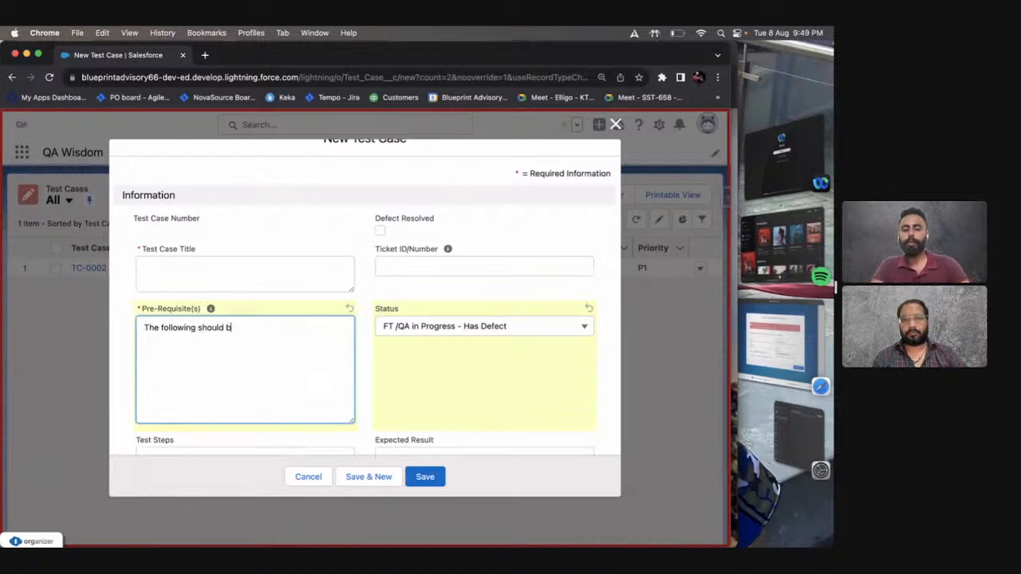
type("e configured")
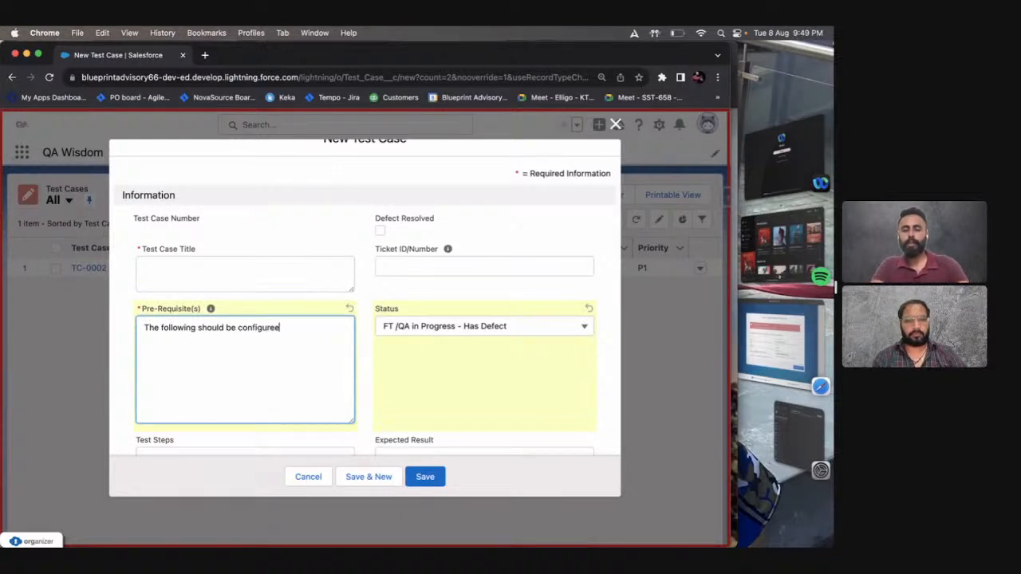
key("BackSpace")
type("d beforeha")
type("hand")
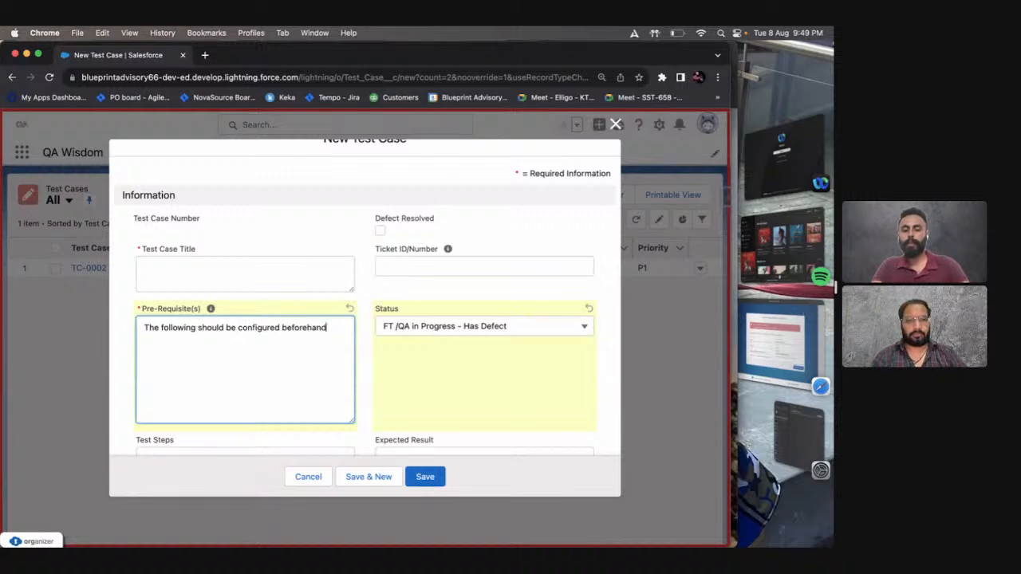
Paste the copied title statements into the Test Case Title and highlight "Min Pay is" in the Candidate record statement.
left_click(290, 281)
key("super+v")
scroll(283, 277, "up", 2)
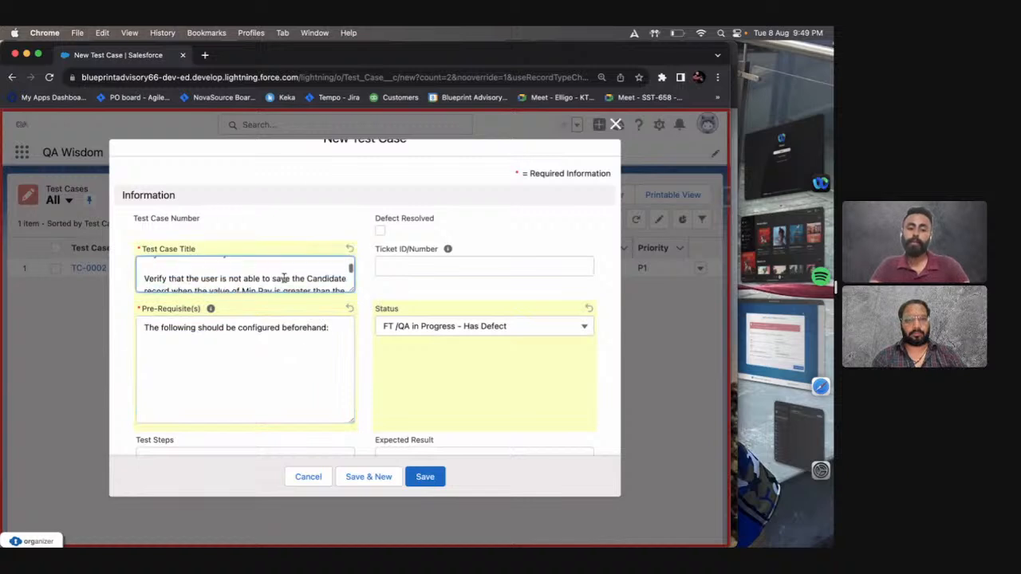
scroll(275, 276, "down", 2)
scroll(270, 276, "up", 2)
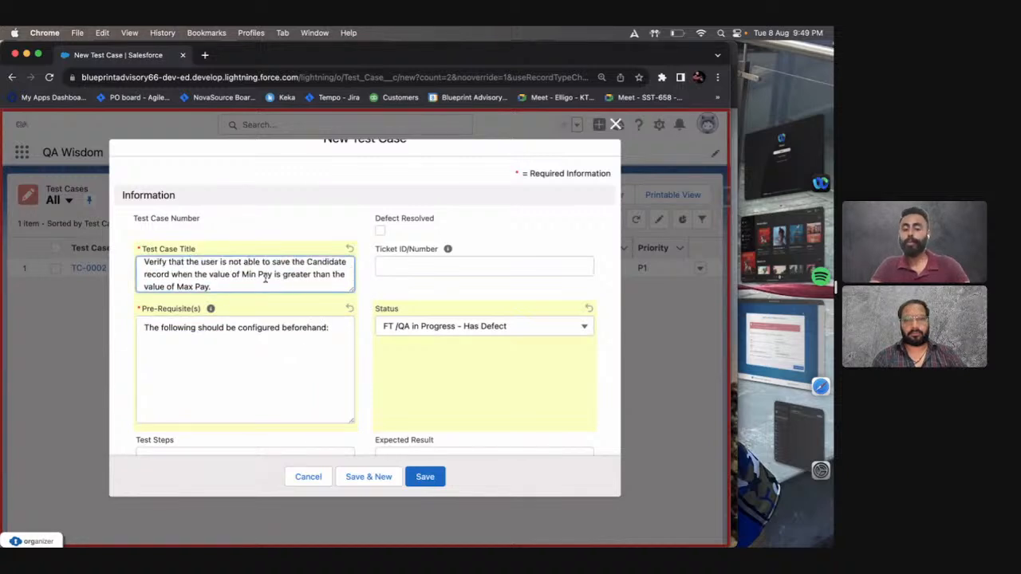
left_click_drag(241, 274, 282, 274)
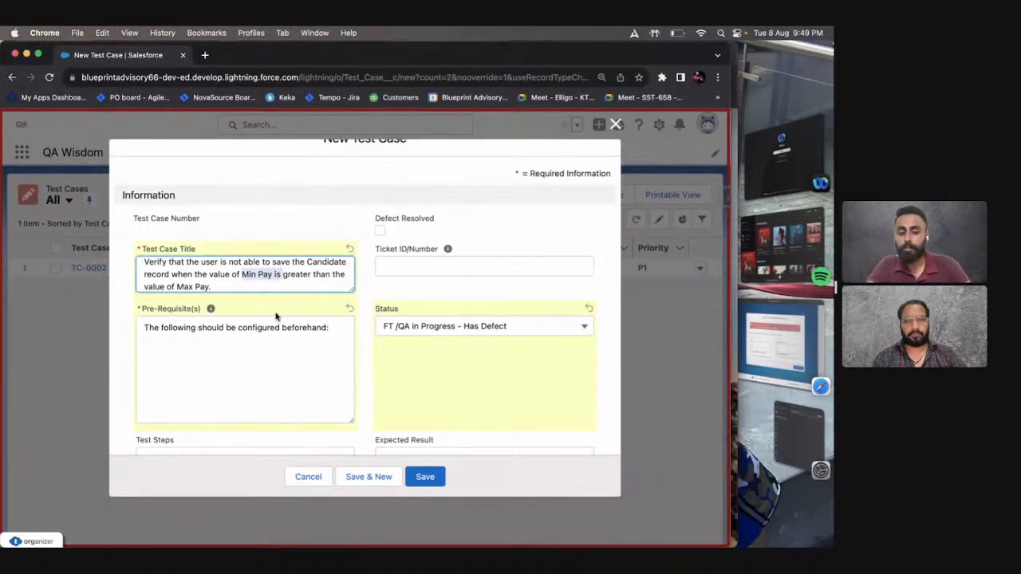
Start the first numbered prerequisite with "1. Candidates tab", correcting the spelling of "Candidates".
left_click(334, 337)
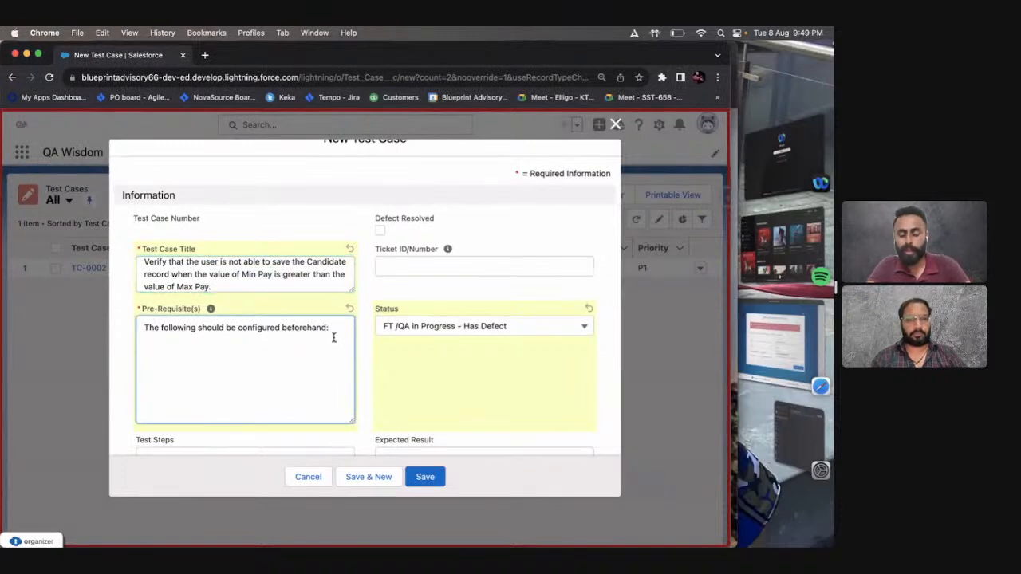
key("Return")
type("1. C")
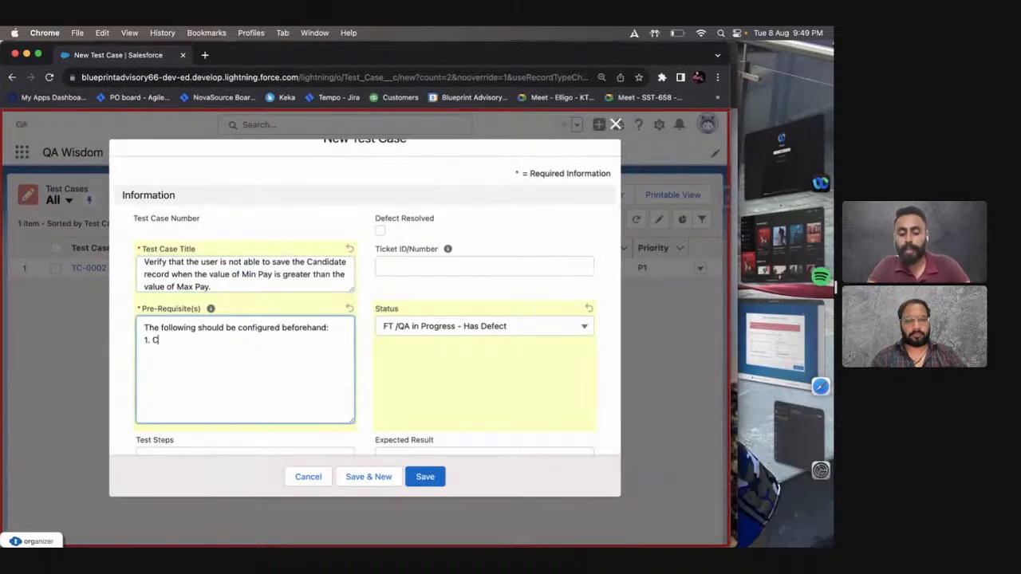
type("andatea")
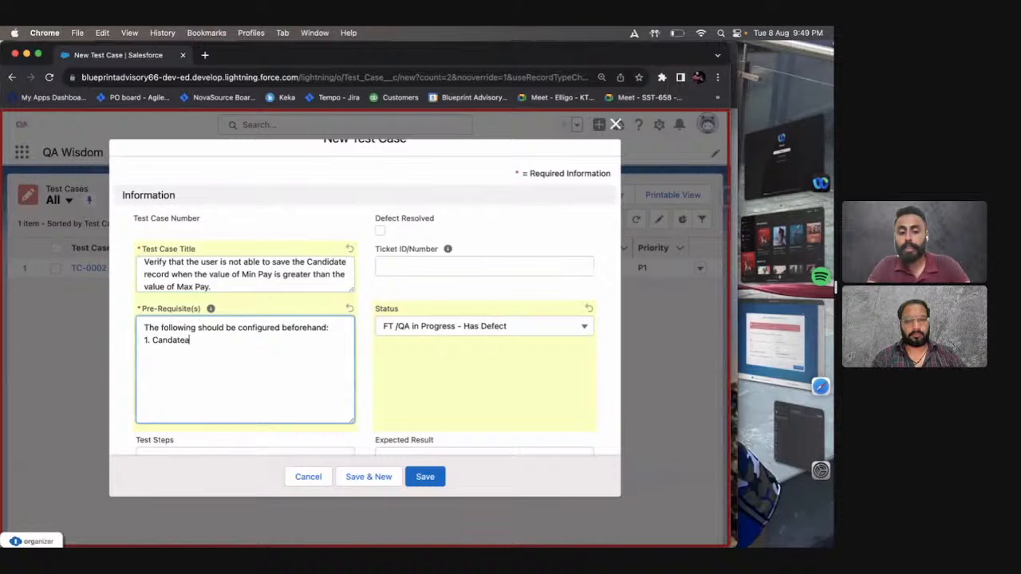
key("BackSpace")
type("s tab")
key("alt+Left")
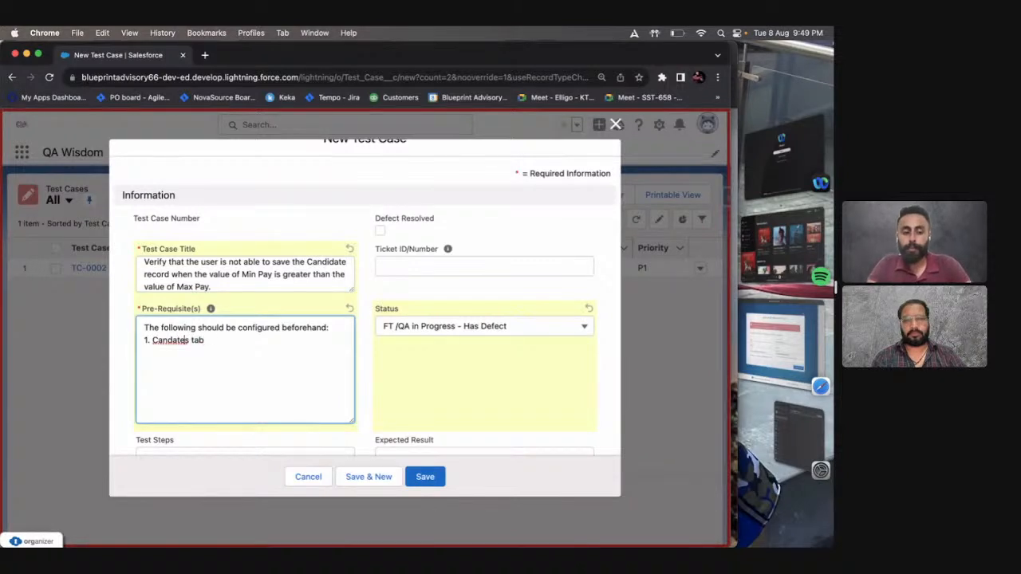
key("Left")
key("Left")
key("Left")
key("Left")
key("Left")
type("id")
key("alt+Right")
key("alt+Right")
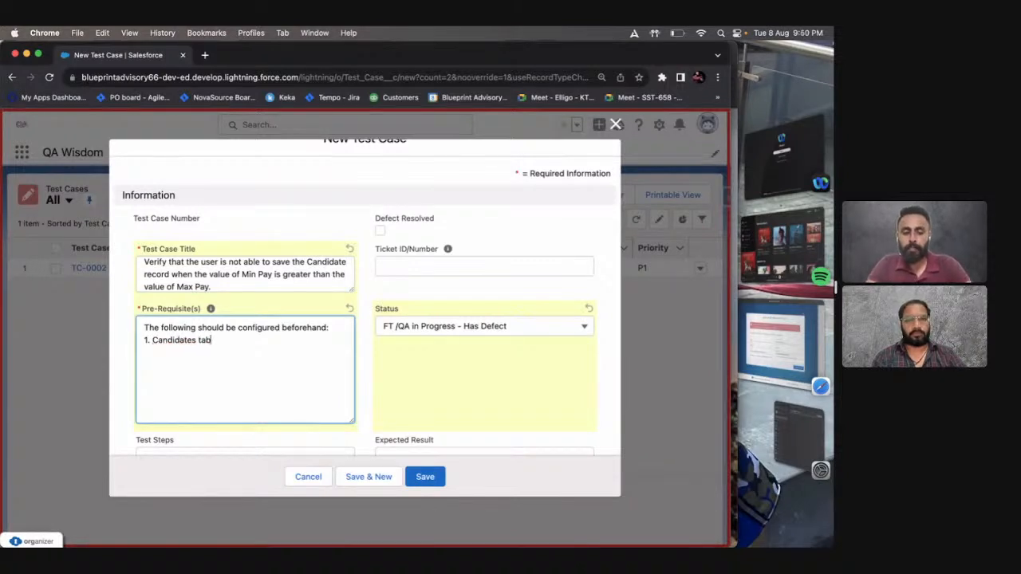
Continue the first prerequisite with "is visible to the user".
type("is visi")
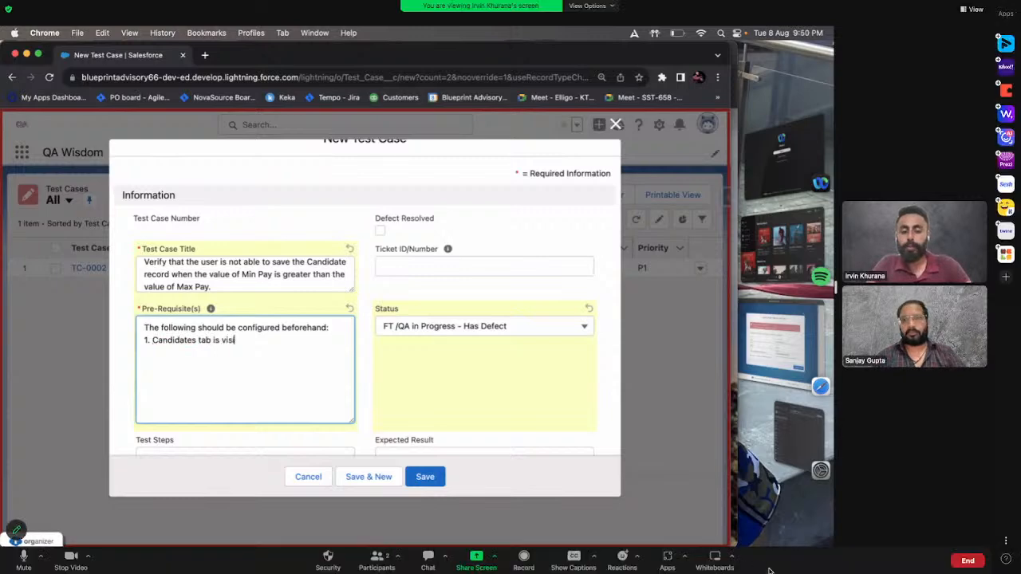
type("ble to")
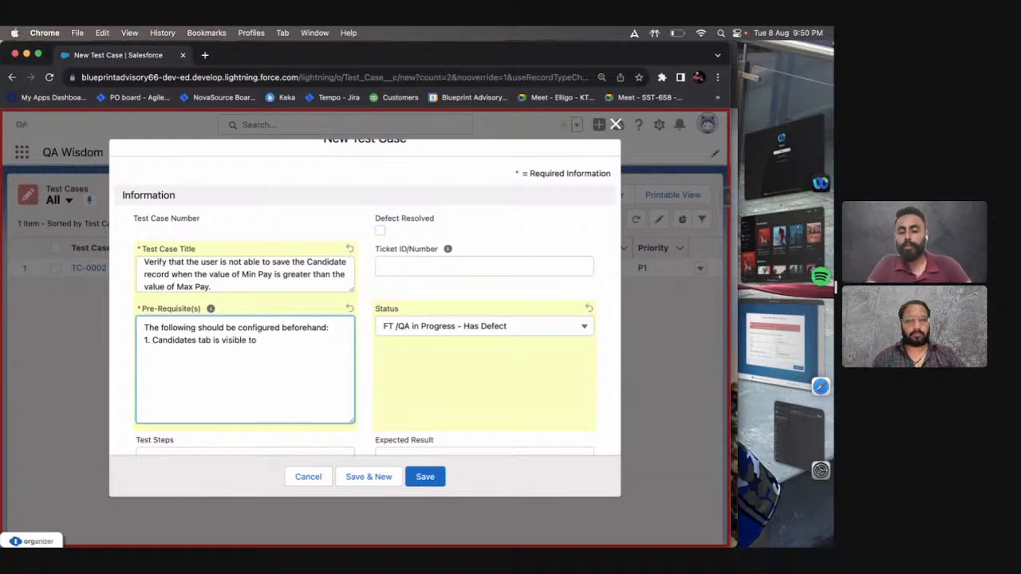
type(" the user")
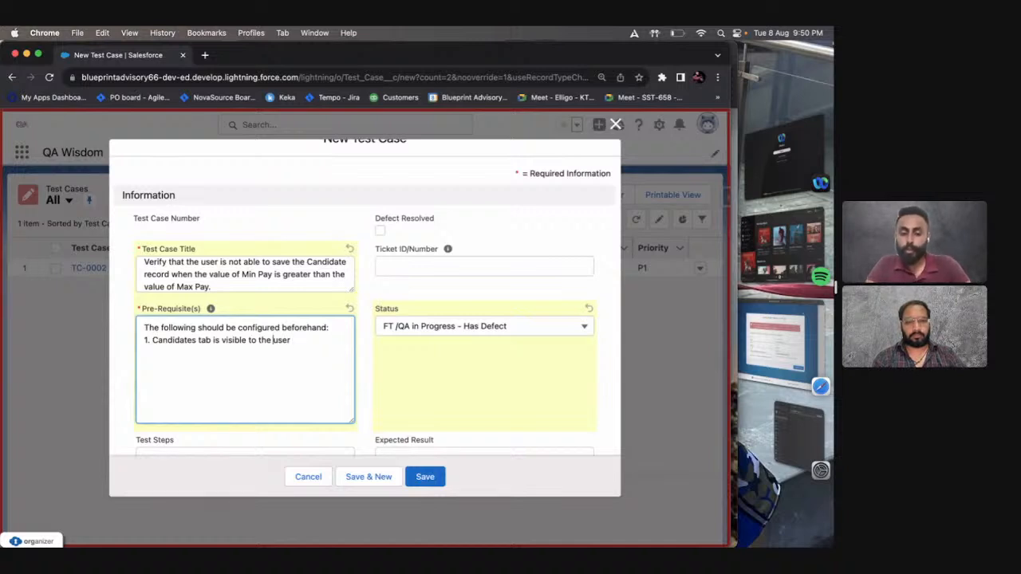
Insert "System Administrator/Standard" before "user" in the first prerequisite.
type("System Adm")
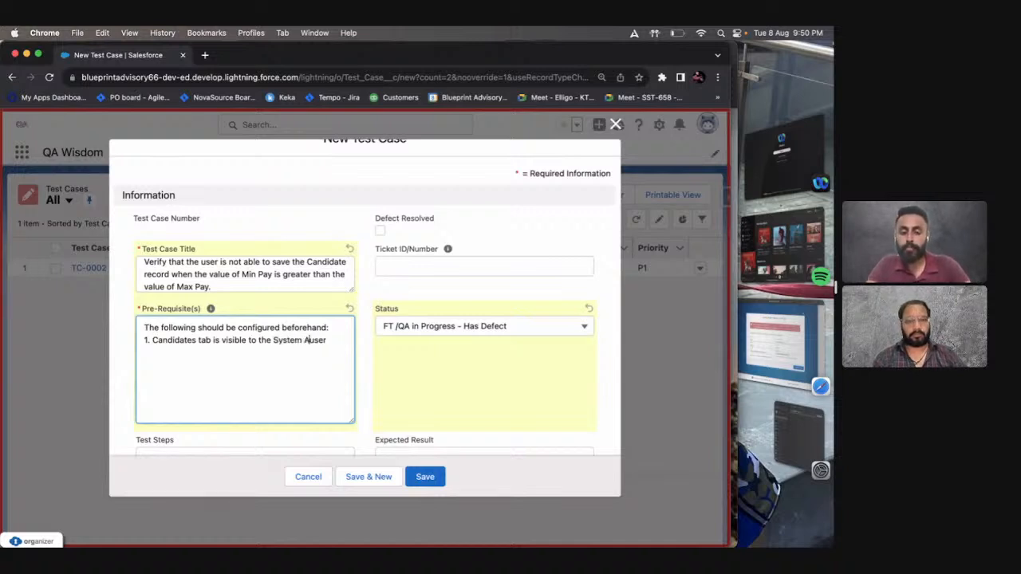
type("inistrator")
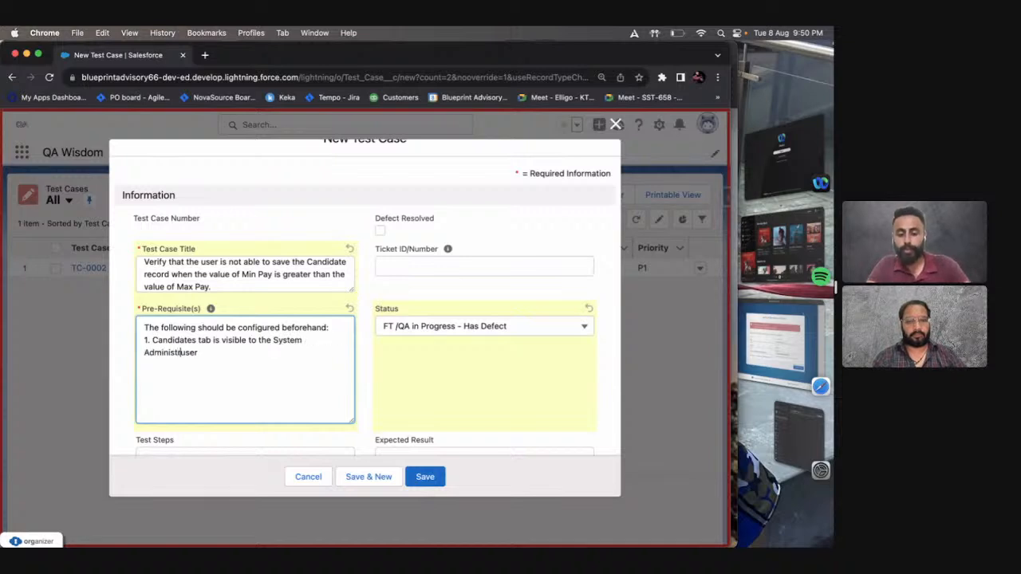
type("/Standa")
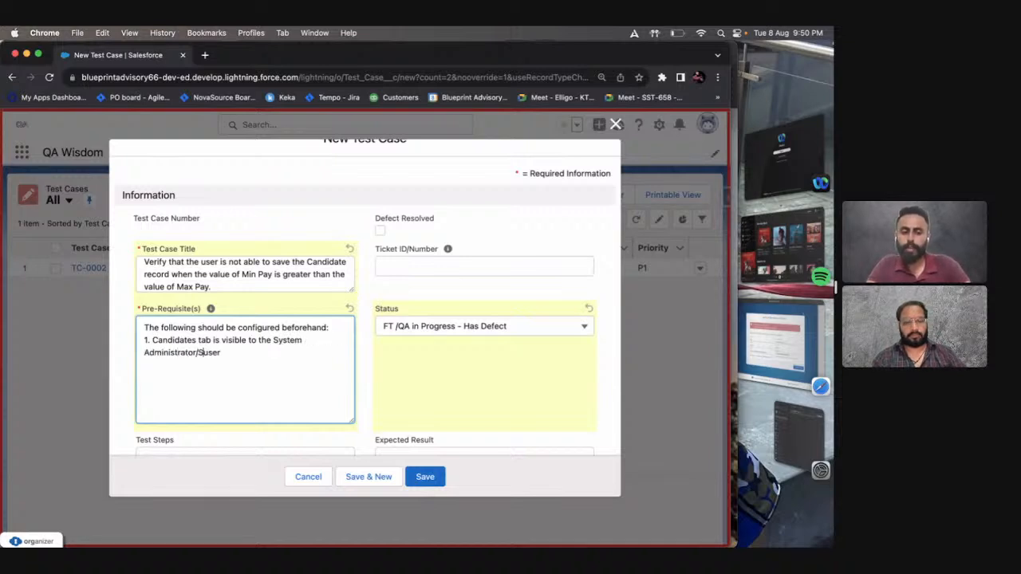
type("rd")
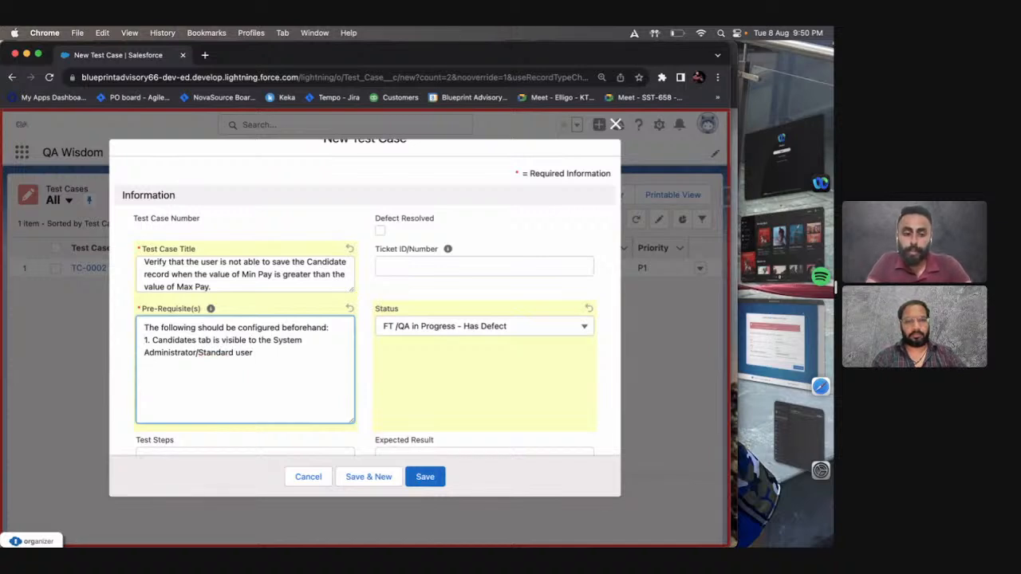
Copy "the System Administrator/Standard user" from the first prerequisite and reuse it to start a new line with "The" capitalized.
key("shift+super+Right")
key("shift+Down")
key("super+c")
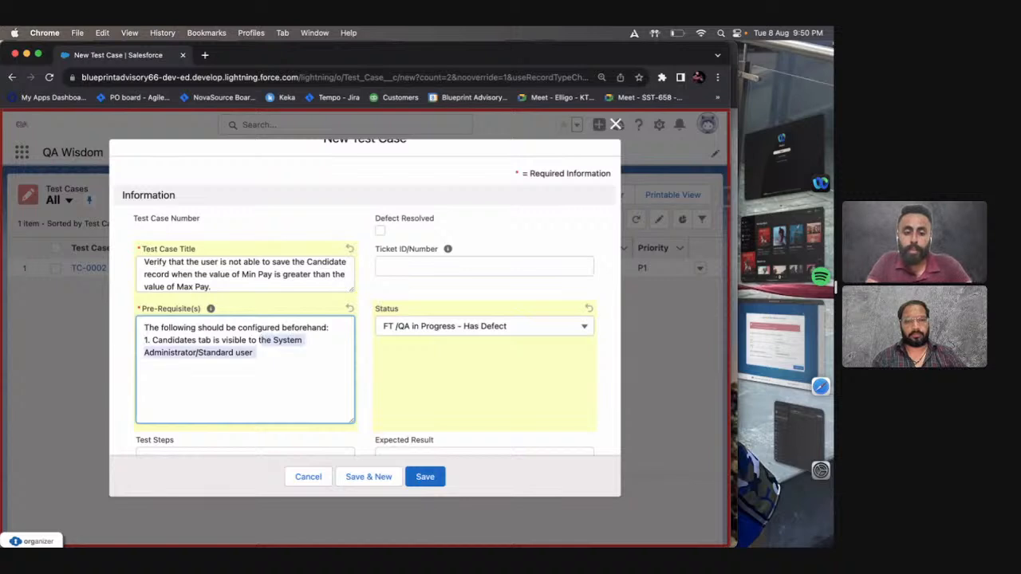
key("Down")
type("The")
key("super+v")
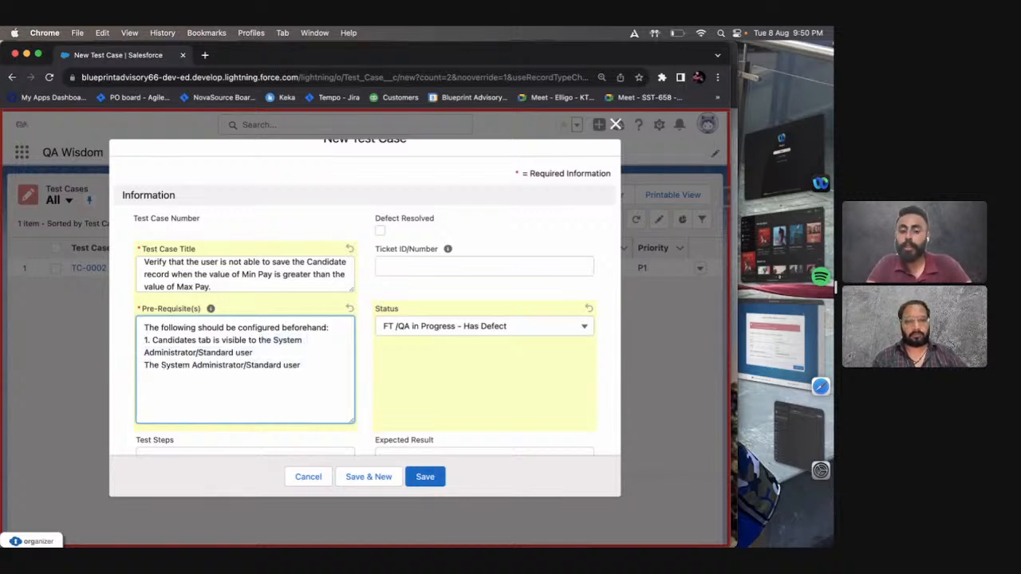
Complete the new prerequisite line with "holds "read" permission for the Candidate object.".
type("ho")
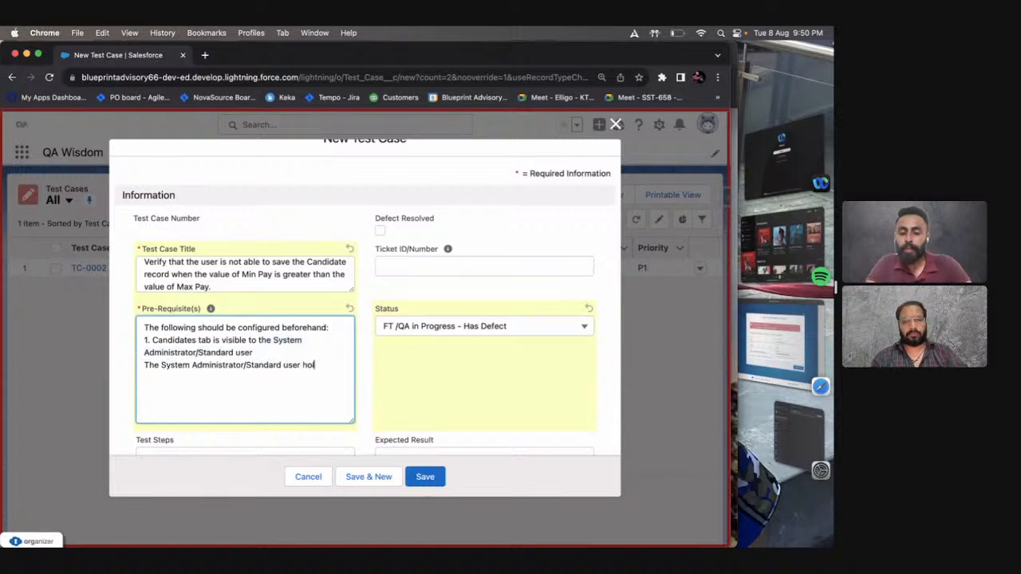
type("lds the")
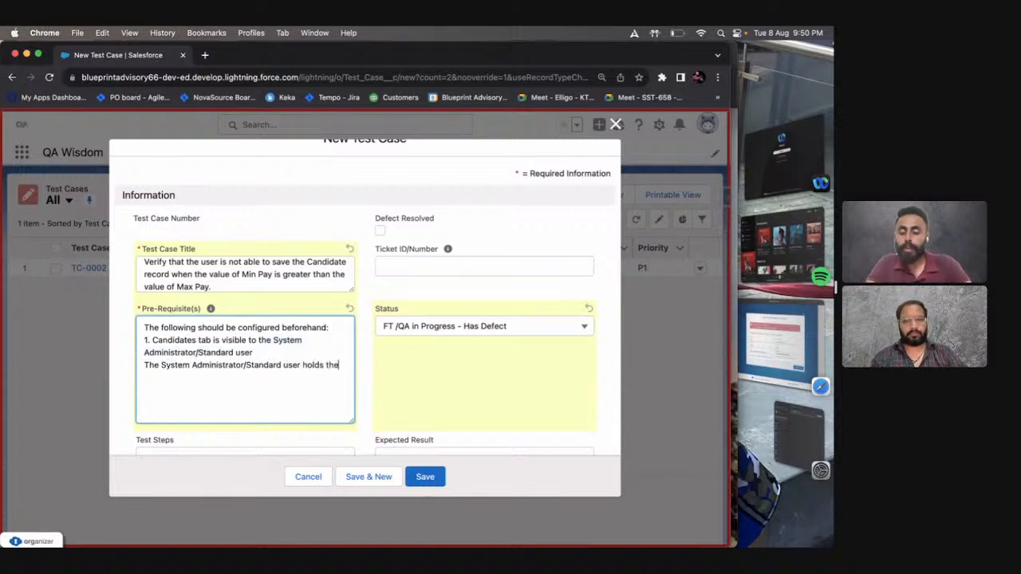
key("BackSpace")
key("BackSpace")
key("BackSpace")
type("\"read")
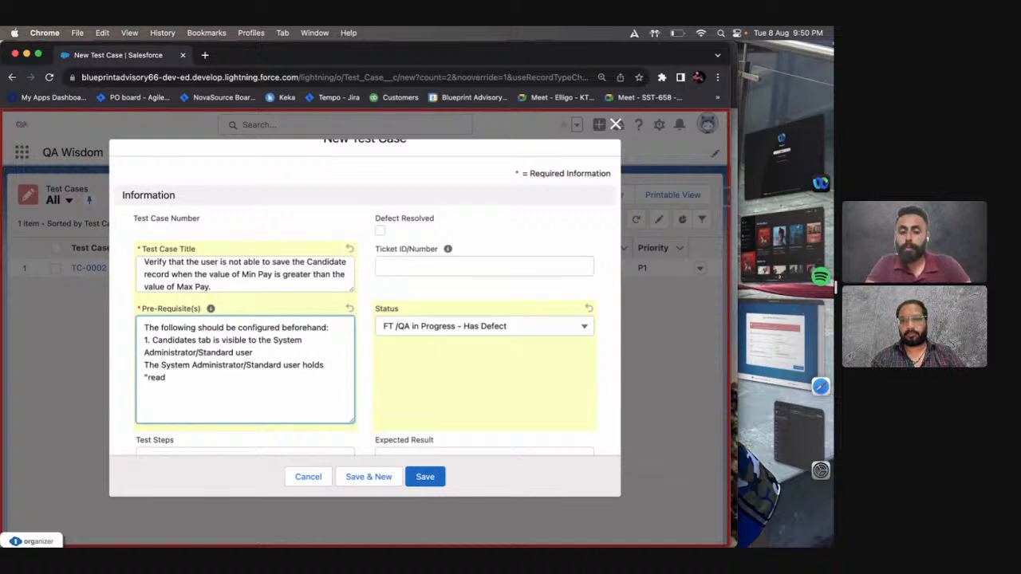
type("\" permiss")
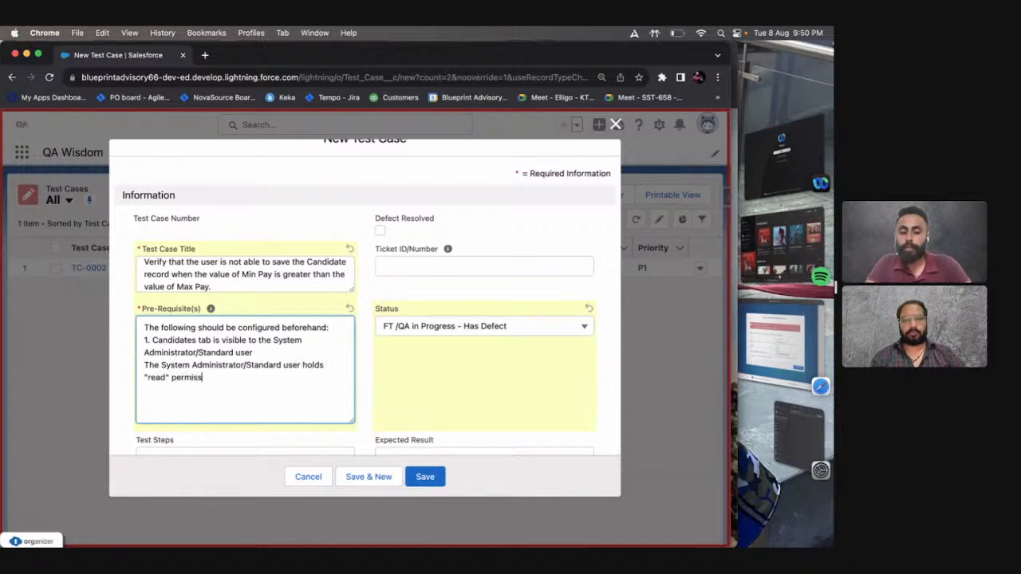
type("ion for the ")
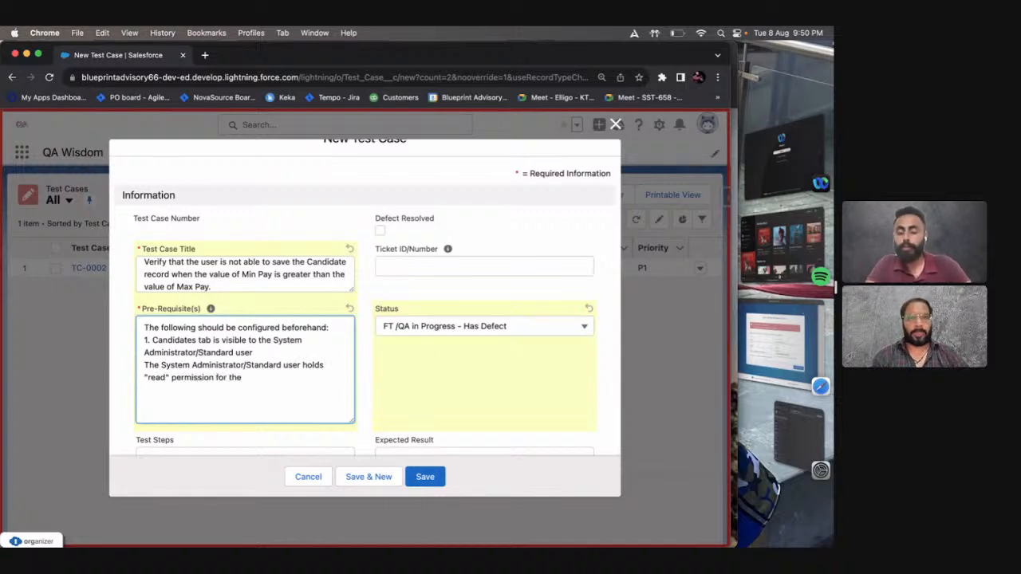
type("Candidate object.")
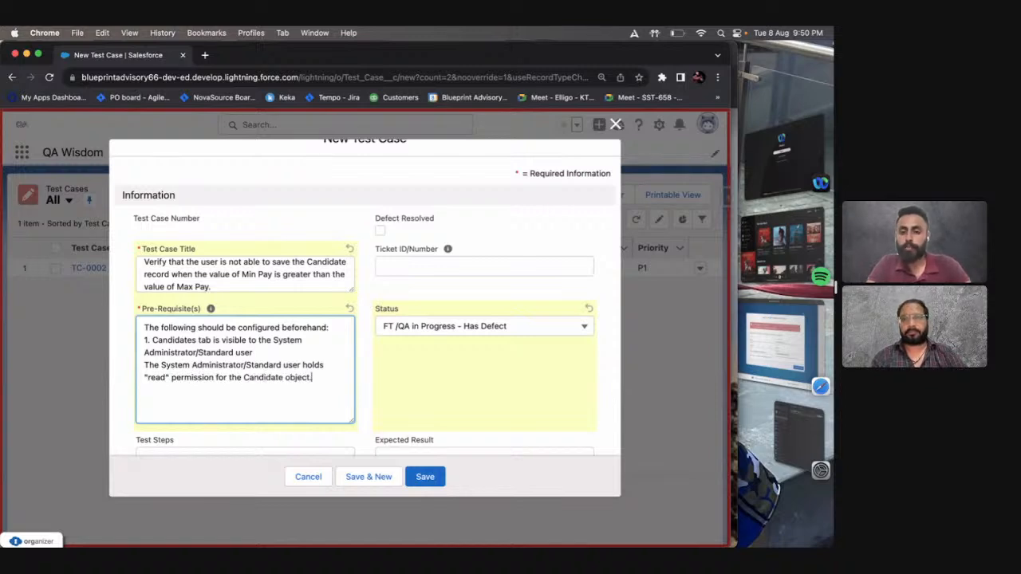
Delete the "read" permission line from the prerequisites.
left_click(344, 354)
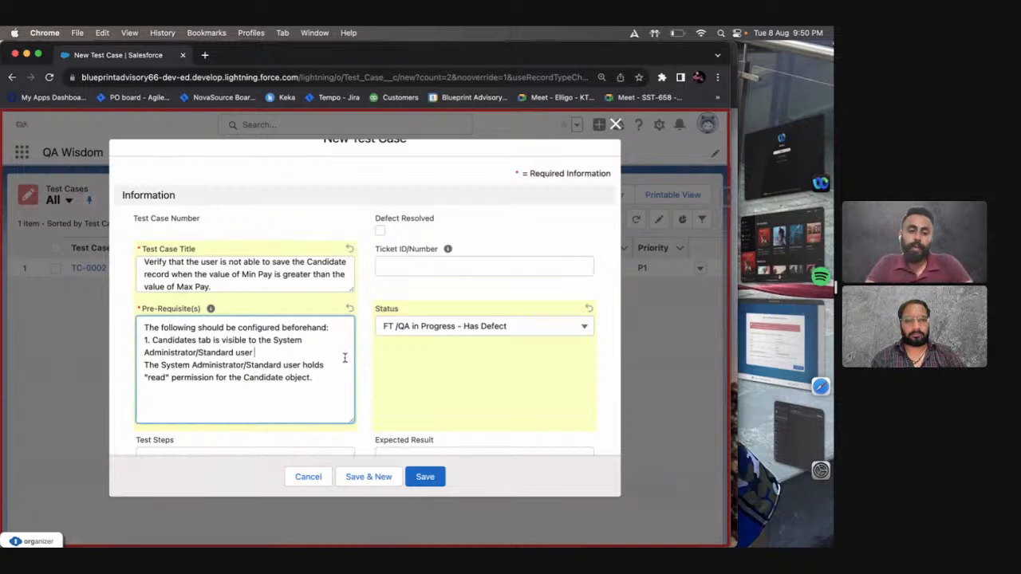
scroll(338, 367, "down", 1)
left_click(336, 369)
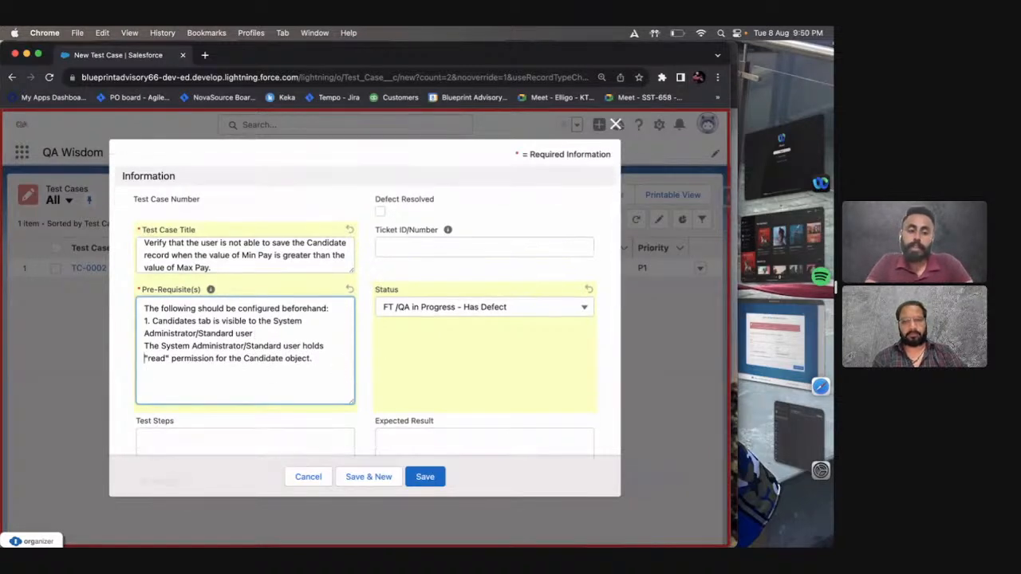
key("shift+Down")
key("shift+Down")
key("BackSpace")
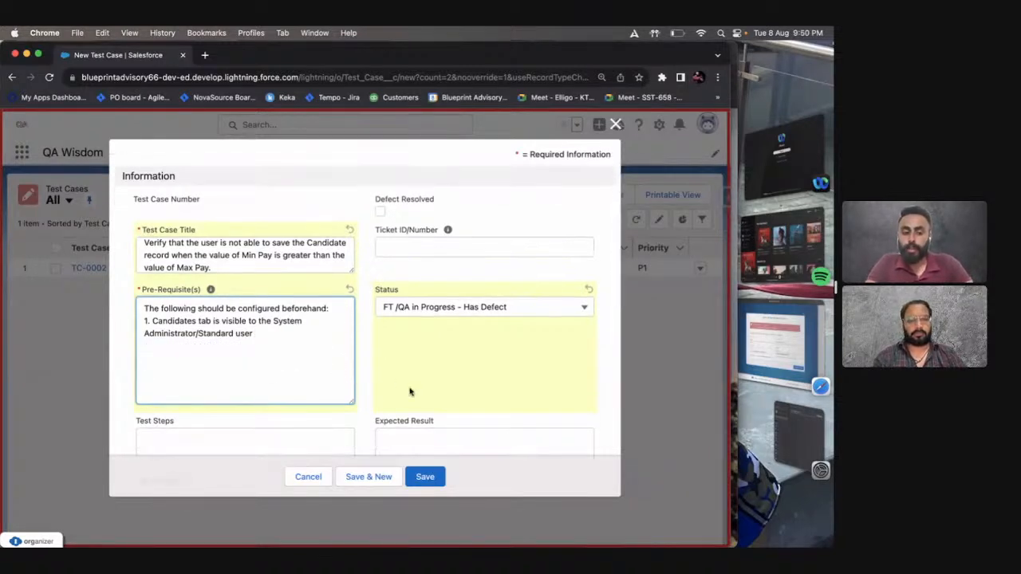
Enlarge the Pre-Requisite(s) box and add the line "Min Pay & Max Pay fields are present on the Candidate Layout".
left_click_drag(356, 399, 354, 475)
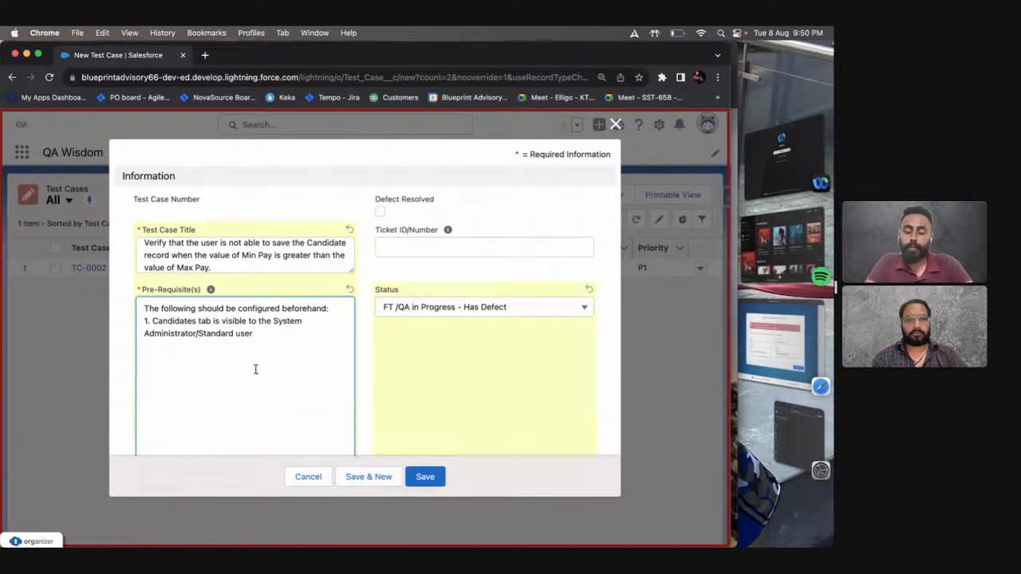
type("Min")
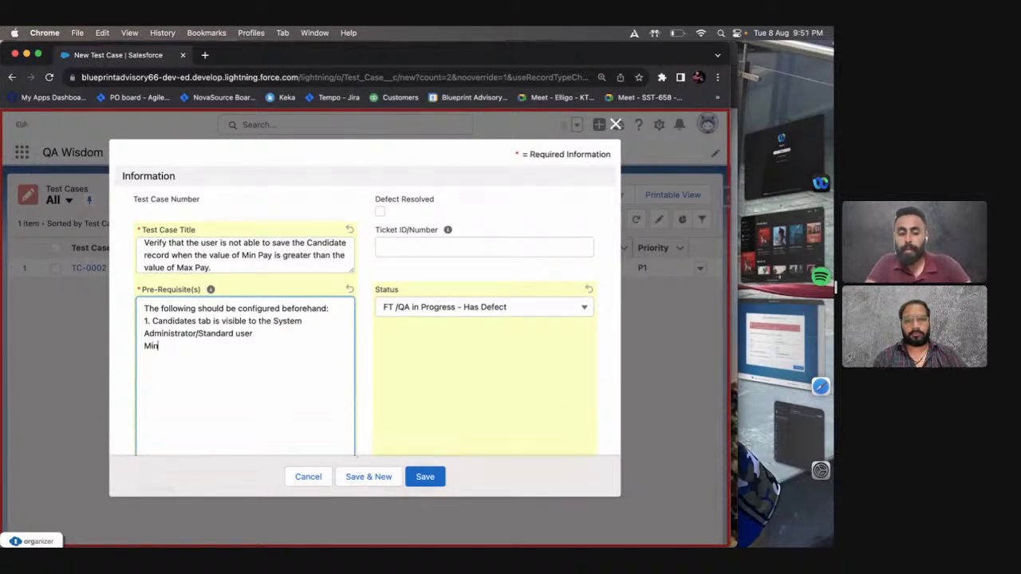
type(" Pay ")
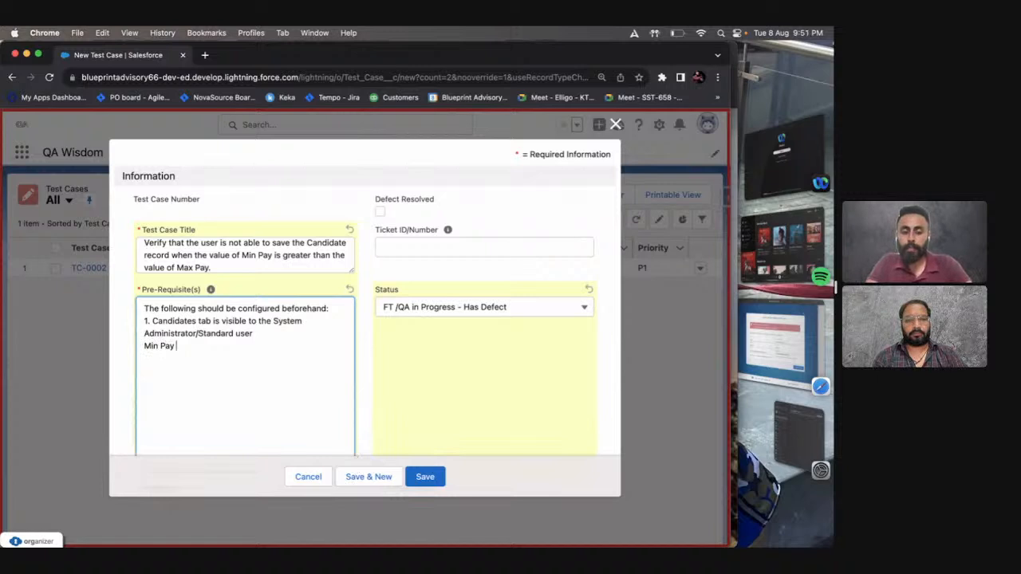
type("& Mac")
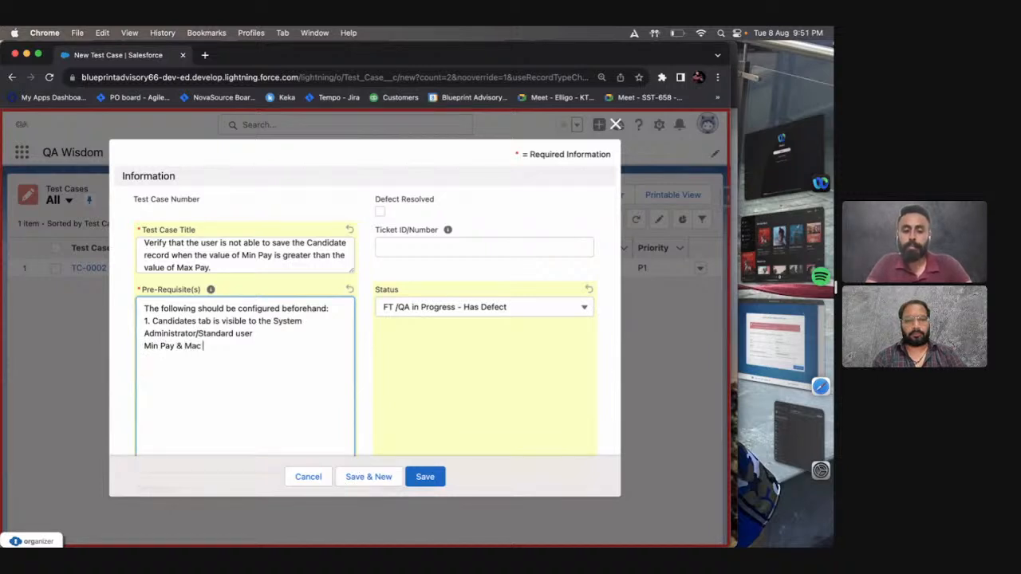
key("BackSpace")
key("BackSpace")
type("x Pay field ")
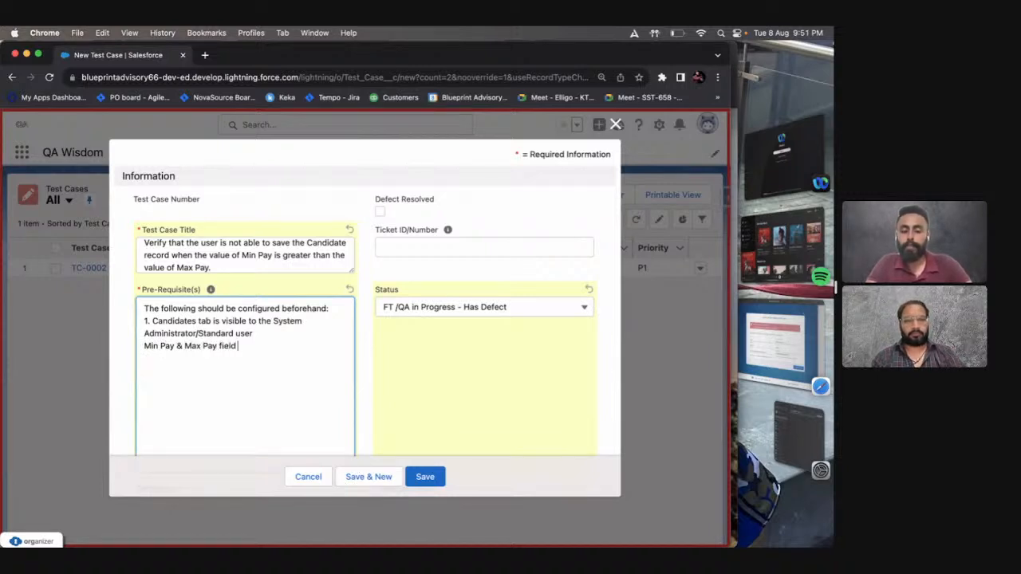
type("s are prese")
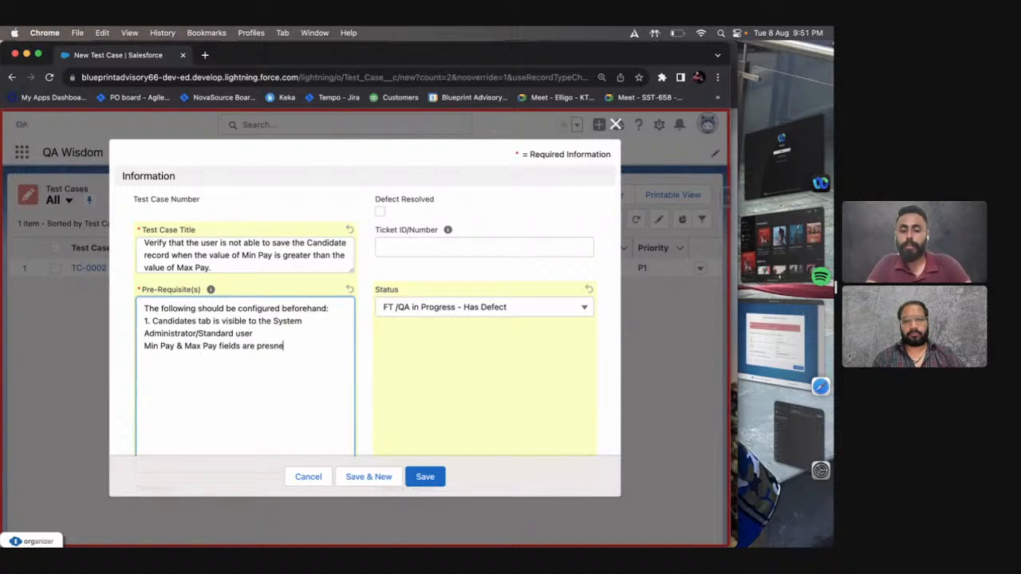
type("nt on the C")
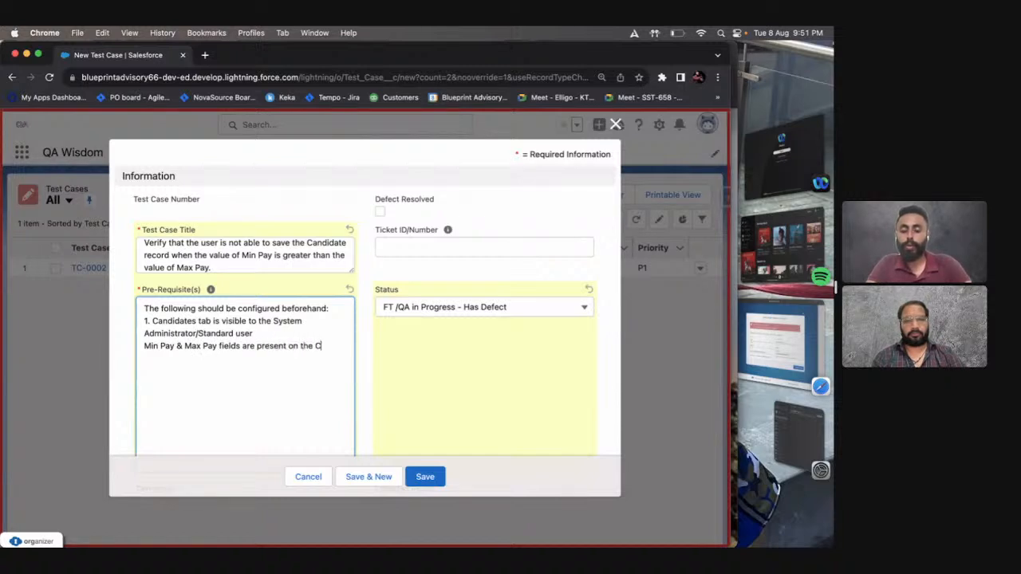
type("andidate Layo")
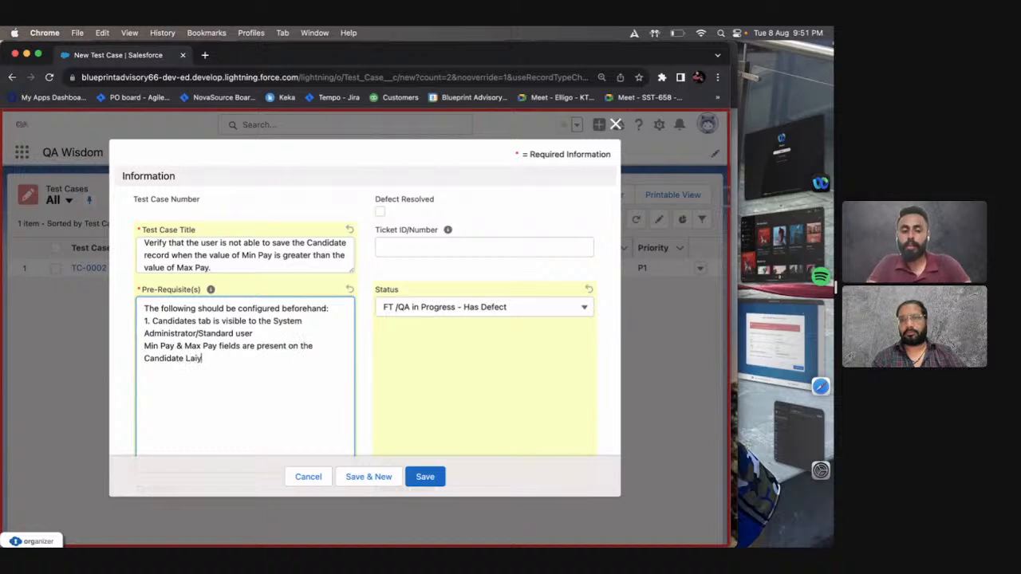
type("ut")
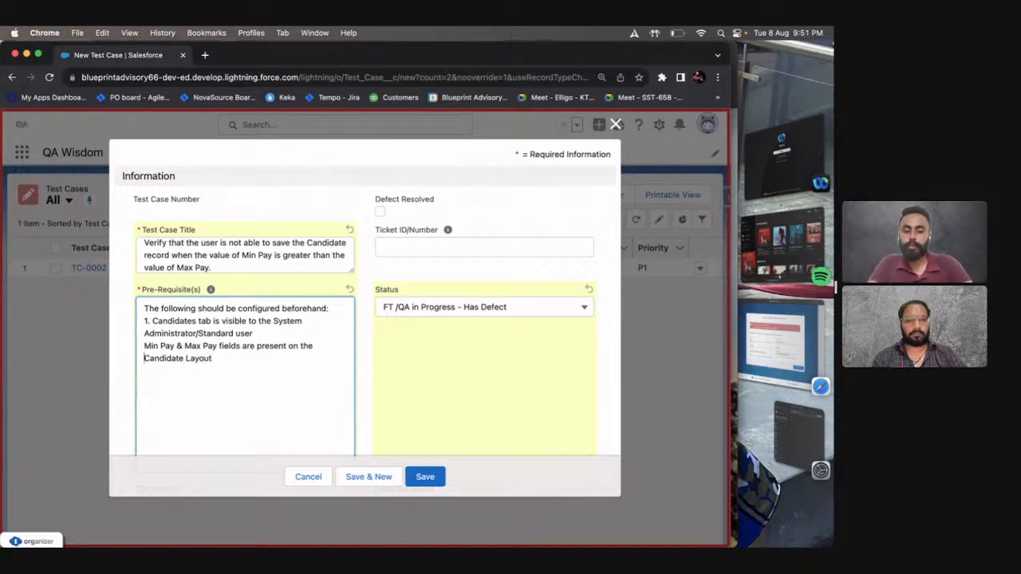
type("2.")
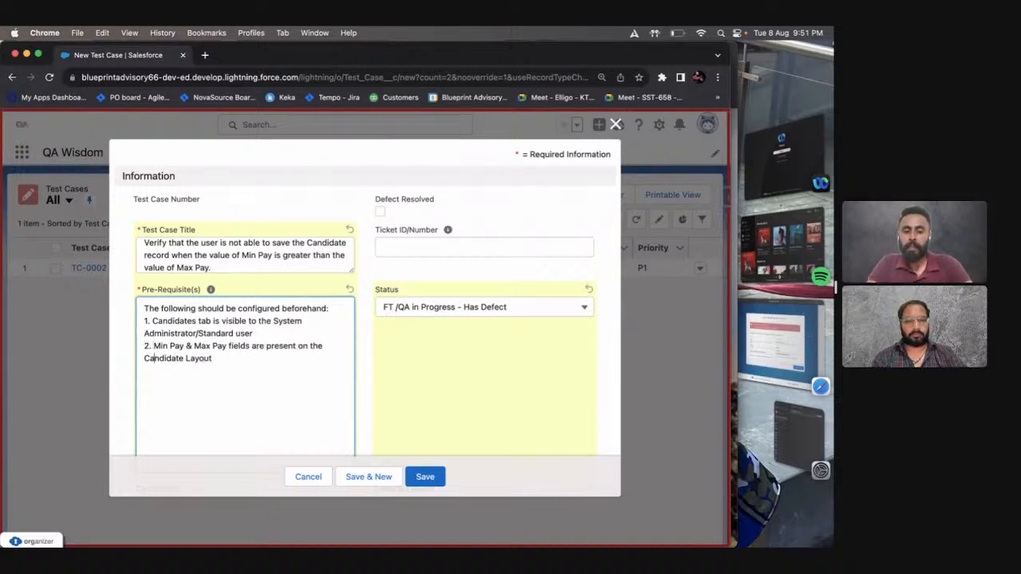
Number the Min Pay & Max Pay prerequisite line as "2.".
key("Down")
key("Down")
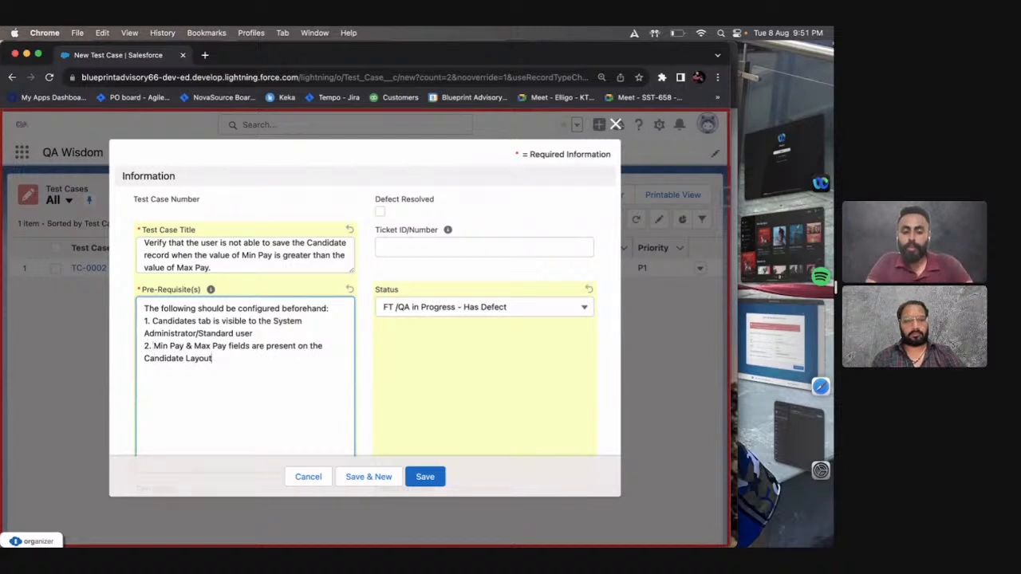
Start the third prerequisite with "3. System Administrator/Standard user", copying the user wording from the first prerequisite.
type("3.")
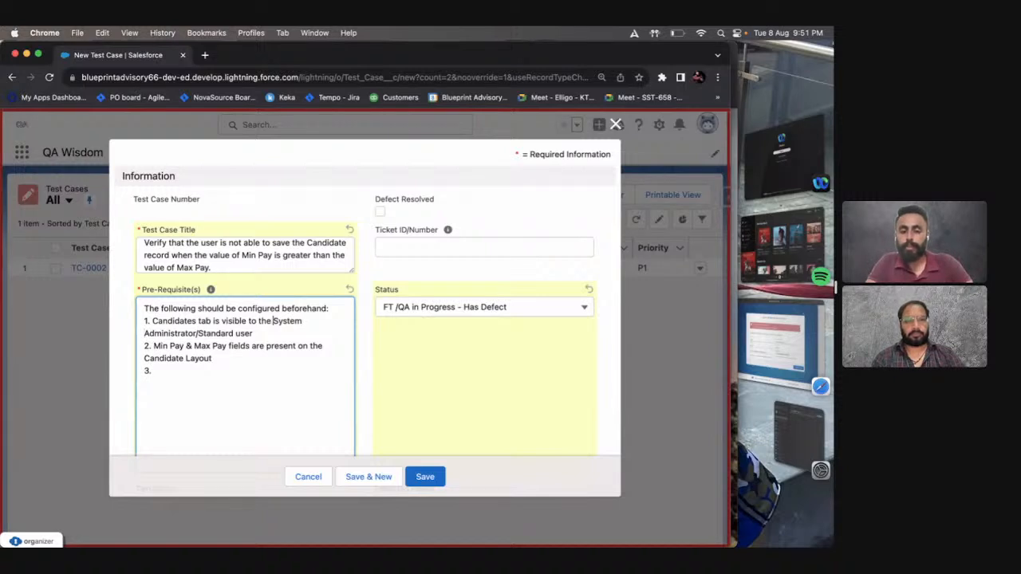
key("shift+alt+Right")
key("shift+Down")
key("super+c")
key("Right")
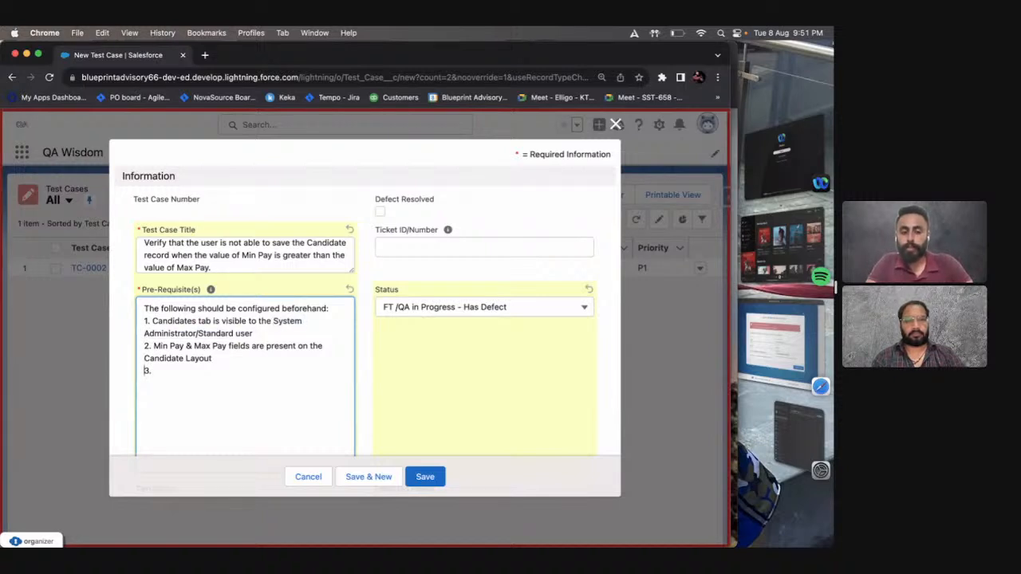
key("super+v")
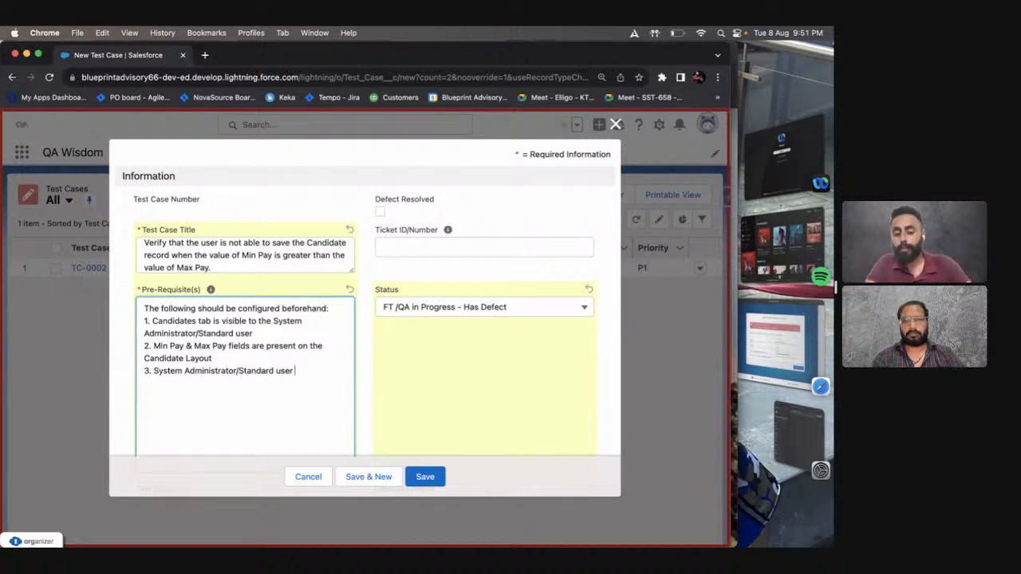
Complete the third prerequisite with "holds "Create" permission for Candidate object.".
type("holds the")
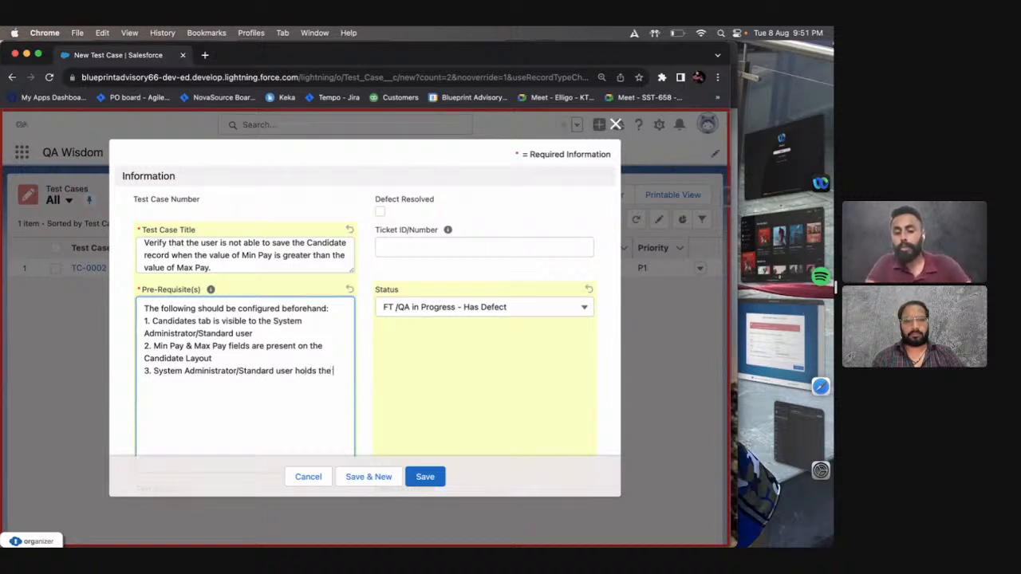
key("BackSpace")
key("BackSpace")
key("BackSpace")
type("\"Create")
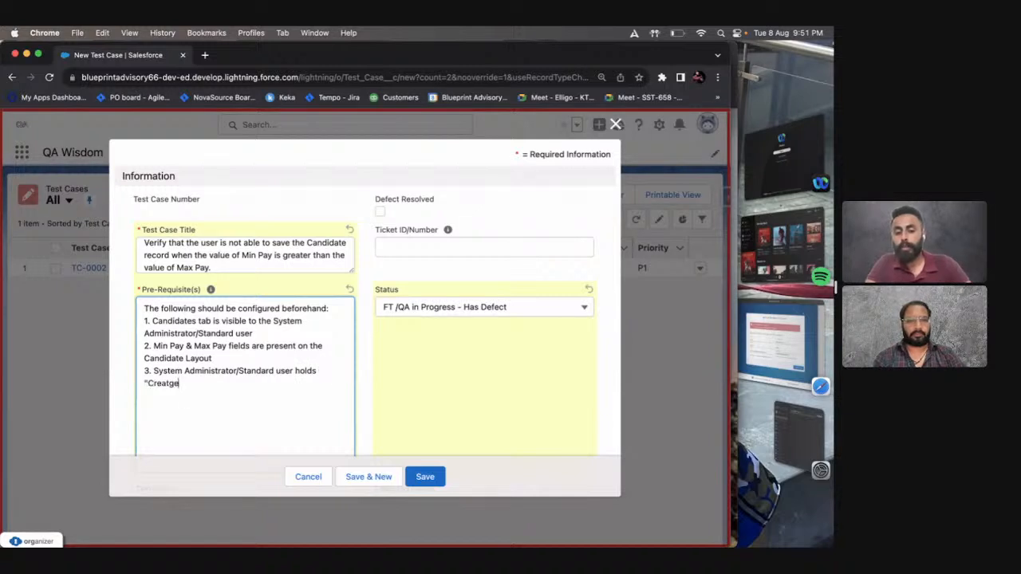
key("BackSpace")
type("e\" permi")
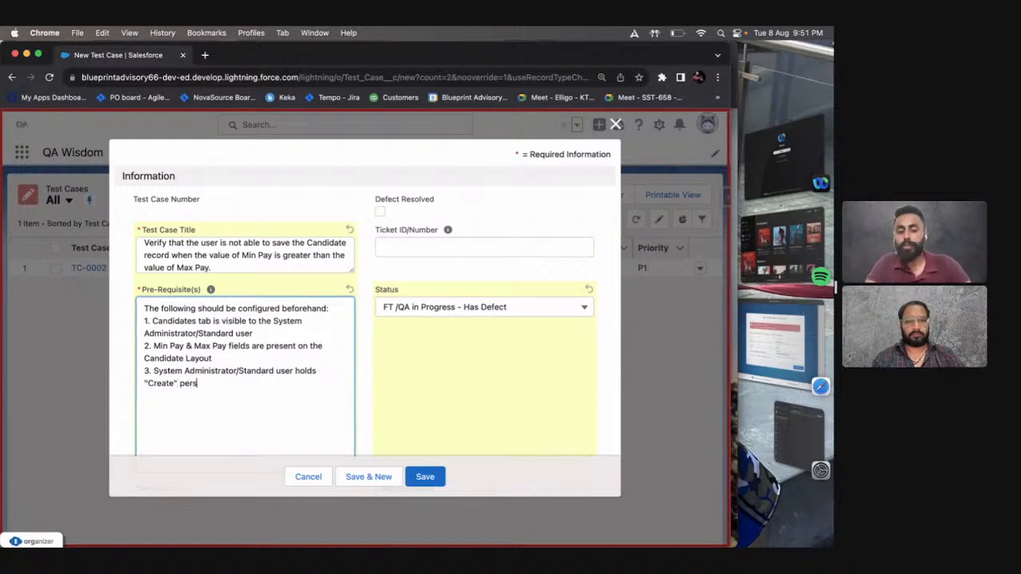
type("ssion for")
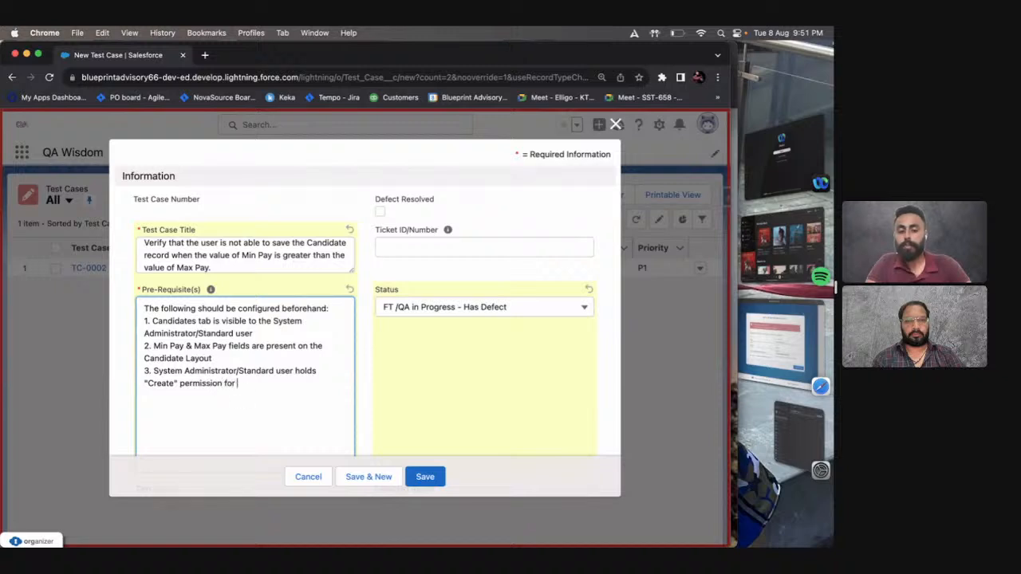
type("idate object.")
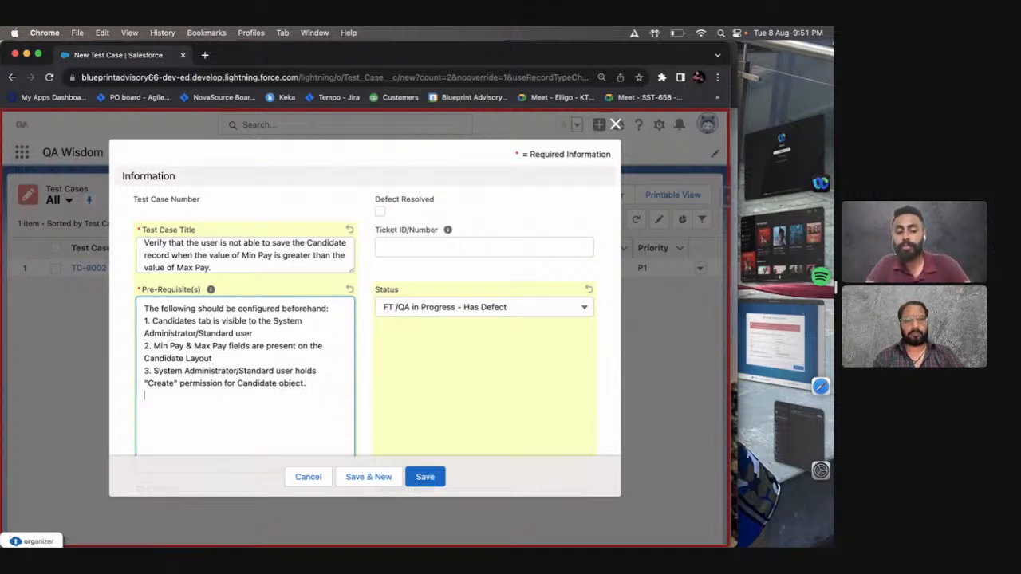
Begin another prerequisite line reading "System Administrator/Standard user should hold", reusing the copied user wording.
key("super+v")
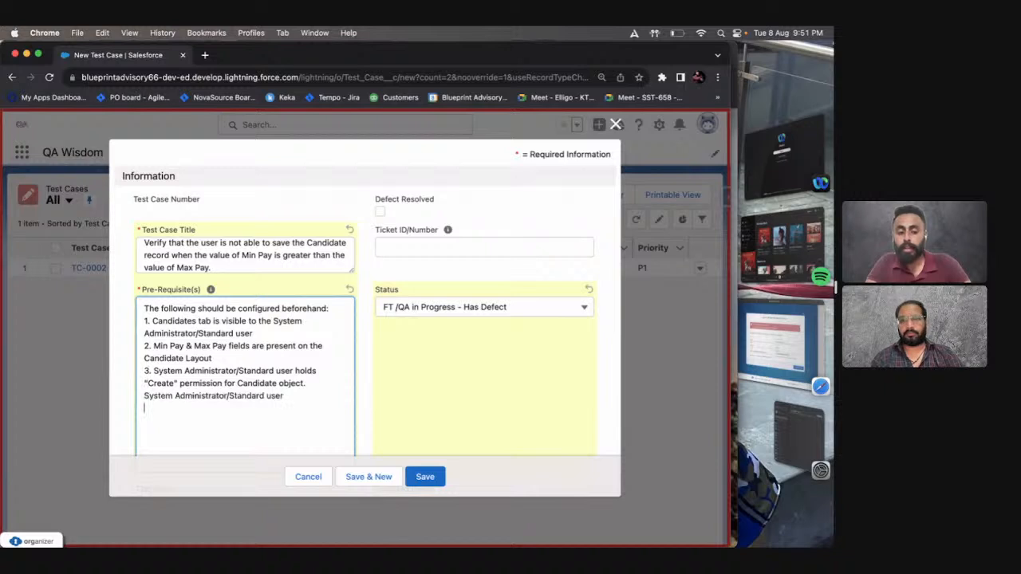
key("BackSpace")
type("s")
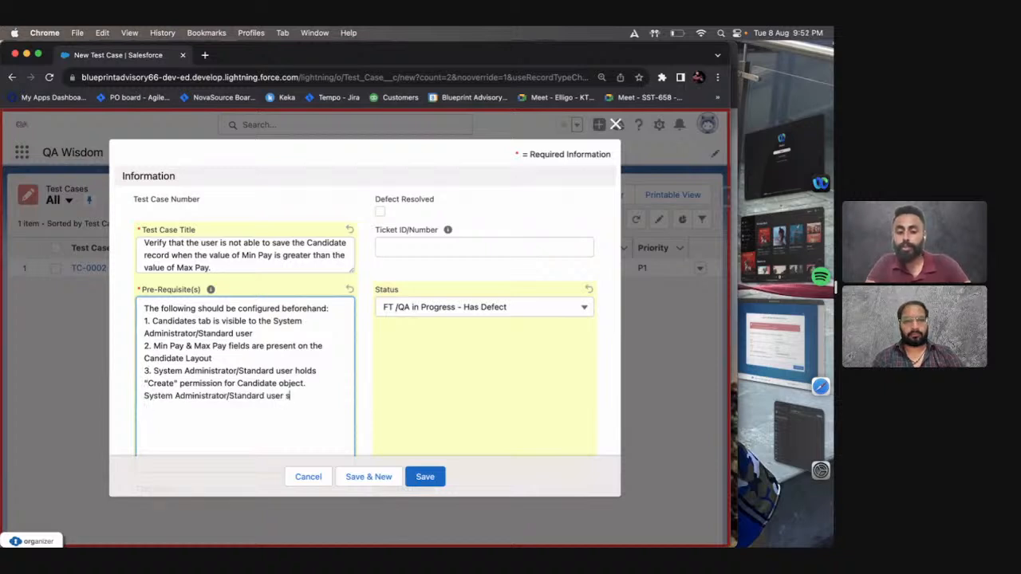
type("hould hold")
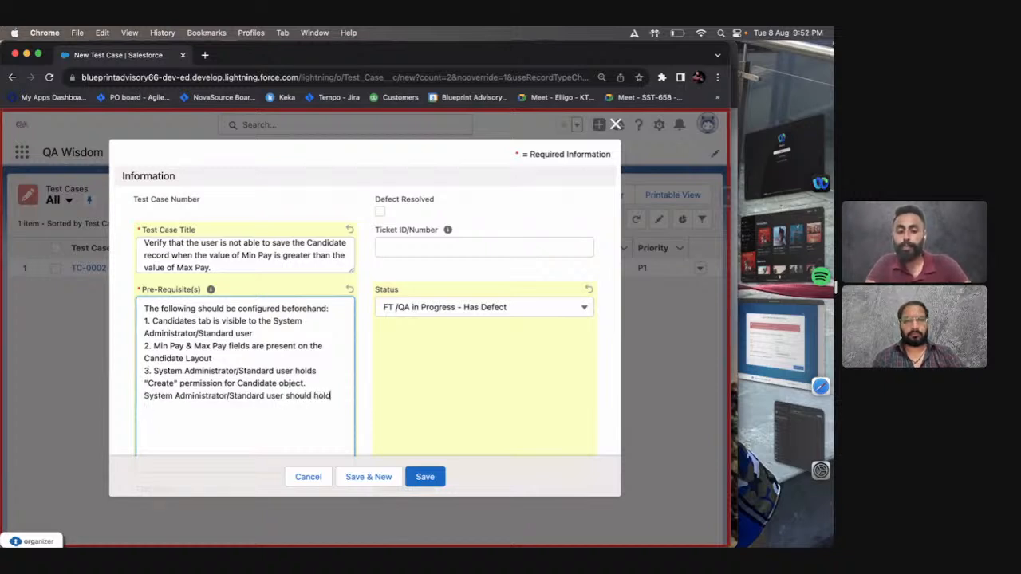
type(" \"Writ")
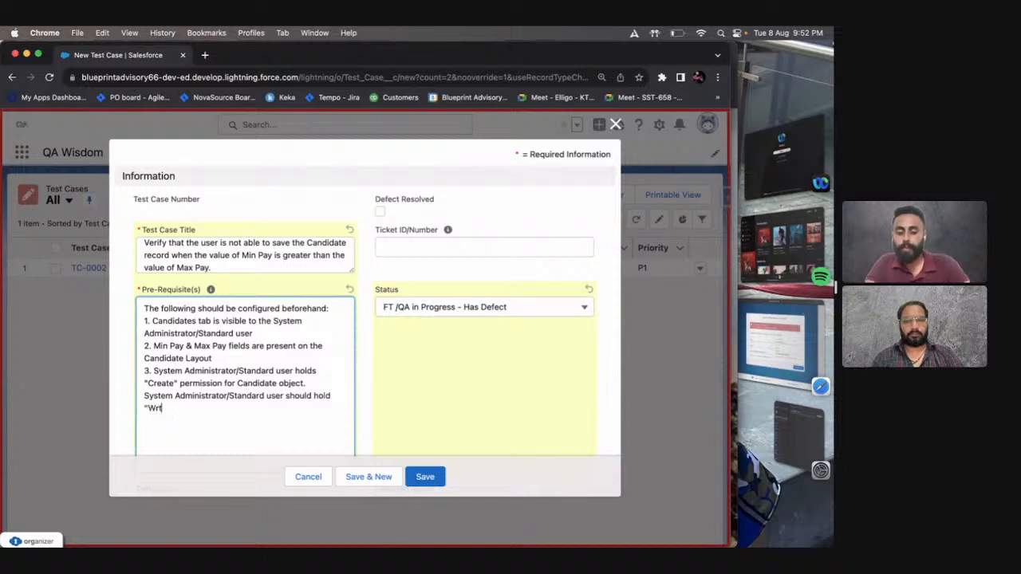
type("ie")
Continue the last prerequisite line with "Write" permission, keeping the permission name in quotation marks.
key("BackSpace")
key("BackSpace")
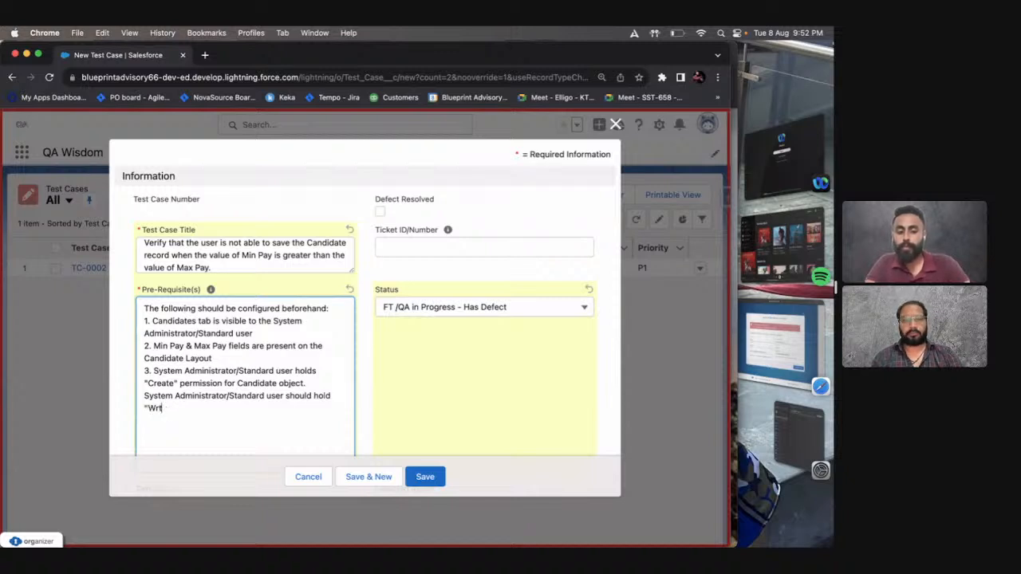
key("BackSpace")
type("ite:")
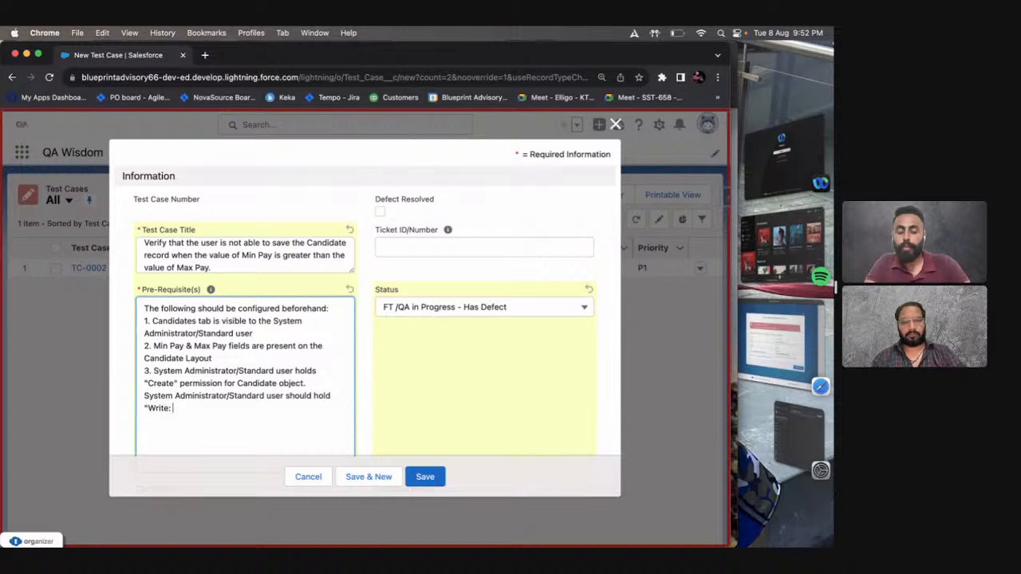
key("BackSpace")
key("BackSpace")
type("\" permis")
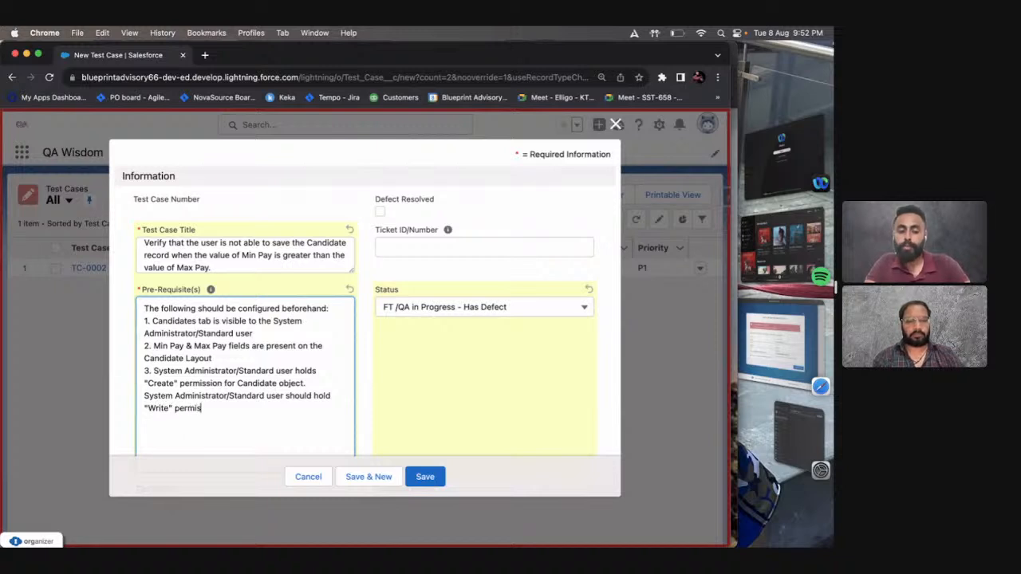
type("sion")
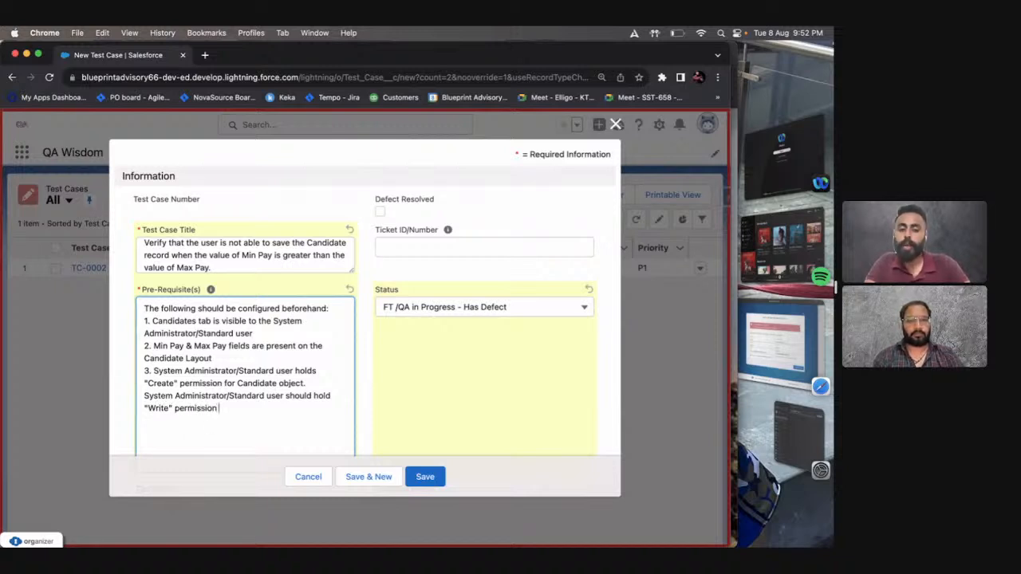
Replace "Write" with "Edit" in the last prerequisite and finish the line with "for Candidate Object".
key("super+Left")
key("alt+shift+Right")
type("Edit")
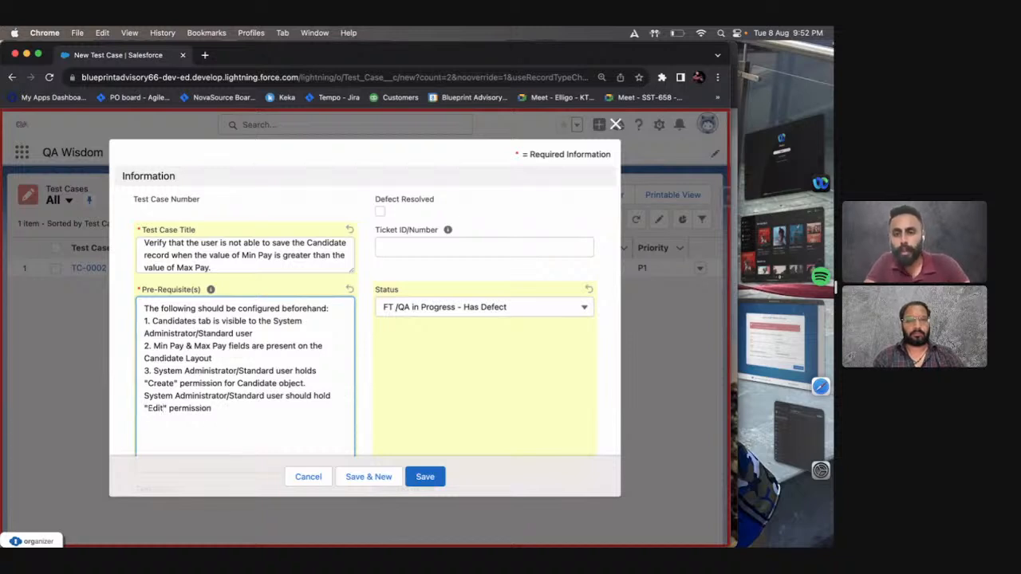
key("super+Right")
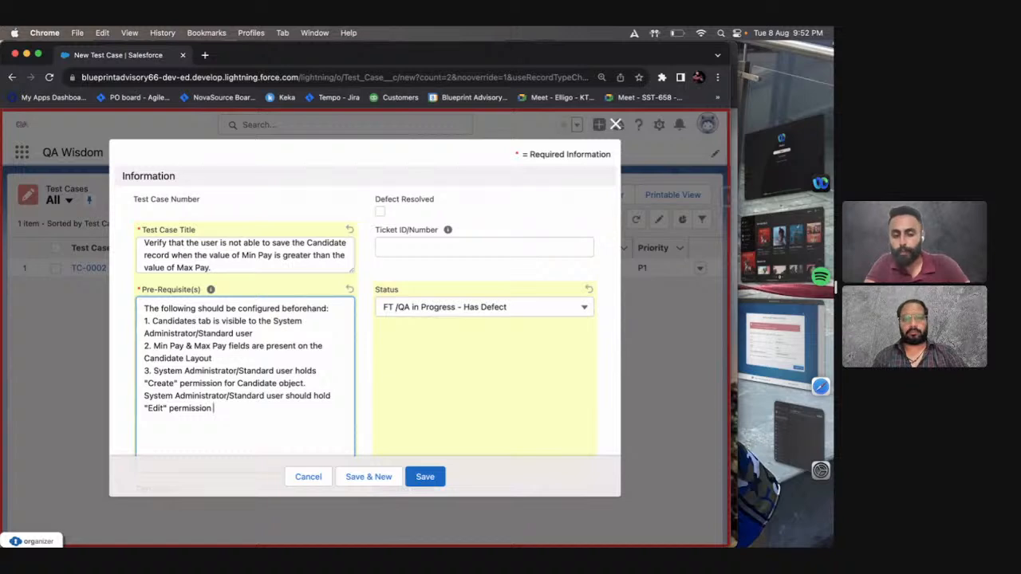
type("for Candidate Object")
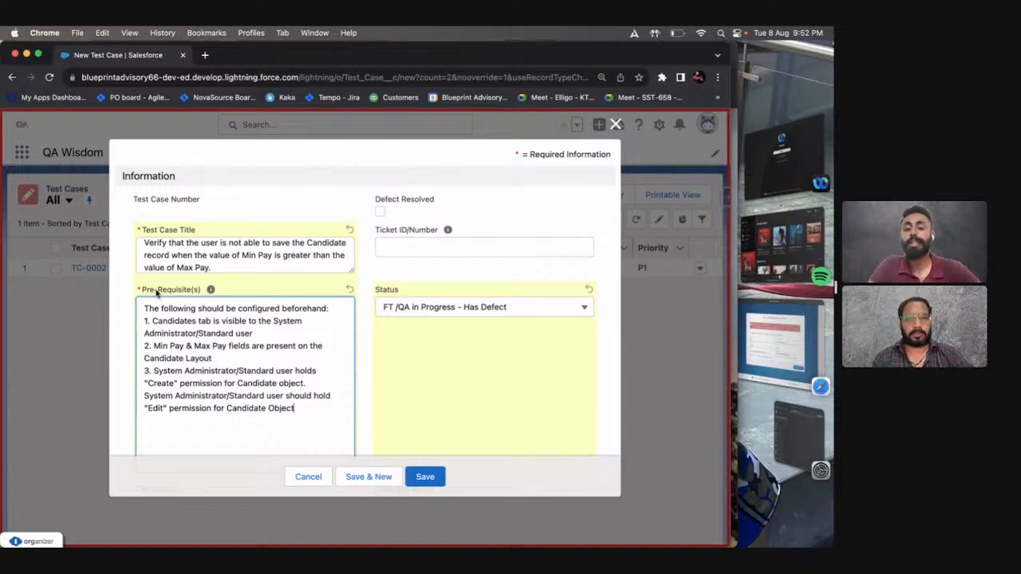
Check the Test Case Components slide and review the Test Case Number, title and prerequisites on the new test case form.
key("ctrl+Right")
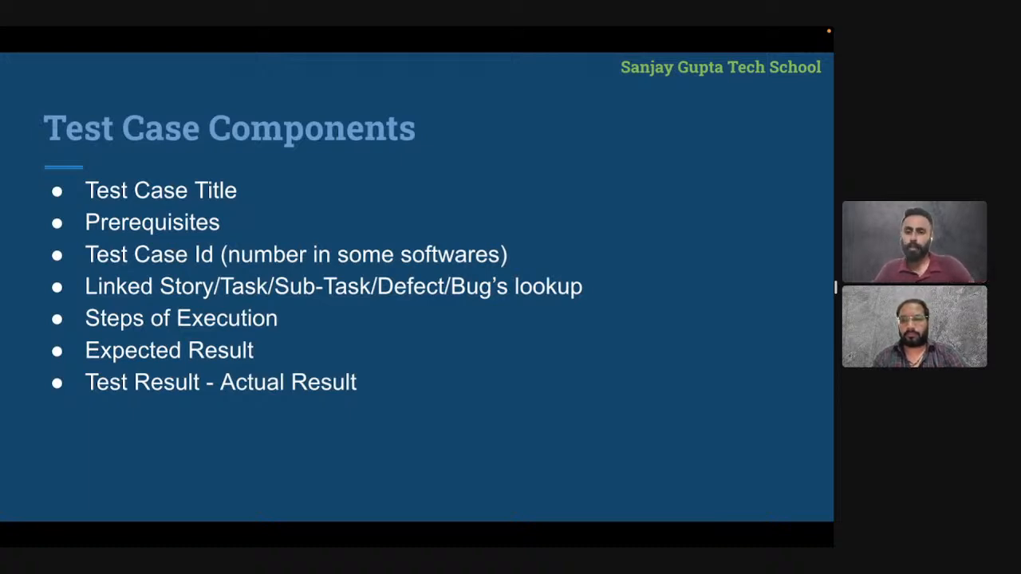
key("ctrl+Left")
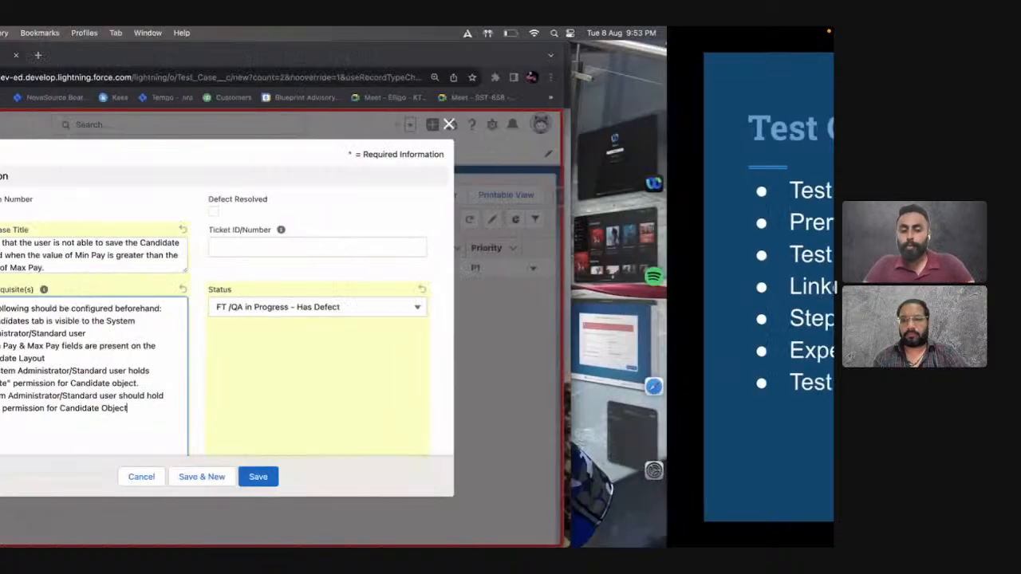
scroll(208, 386, "up", 3)
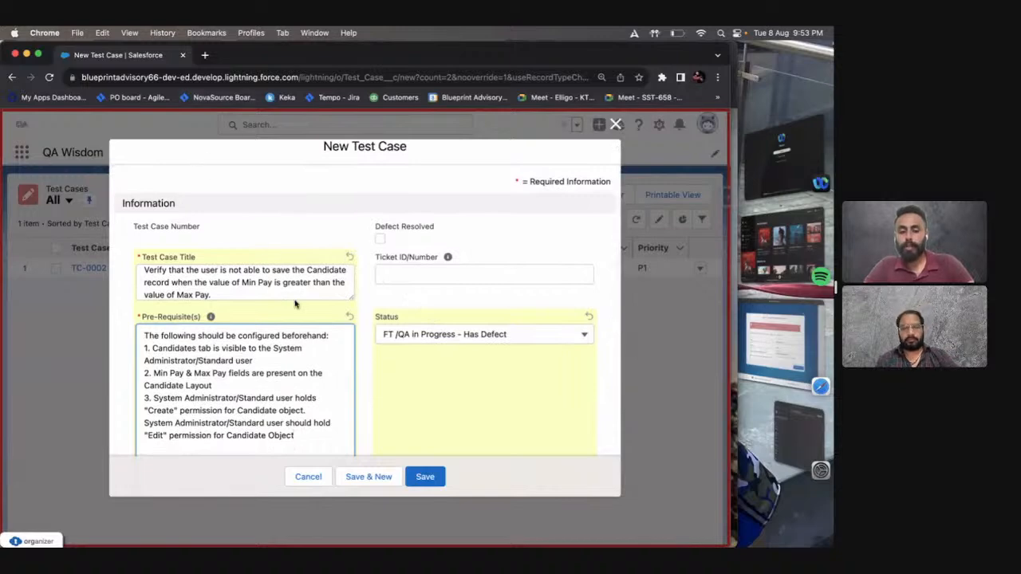
scroll(295, 303, "down", 5)
scroll(295, 298, "up", 5)
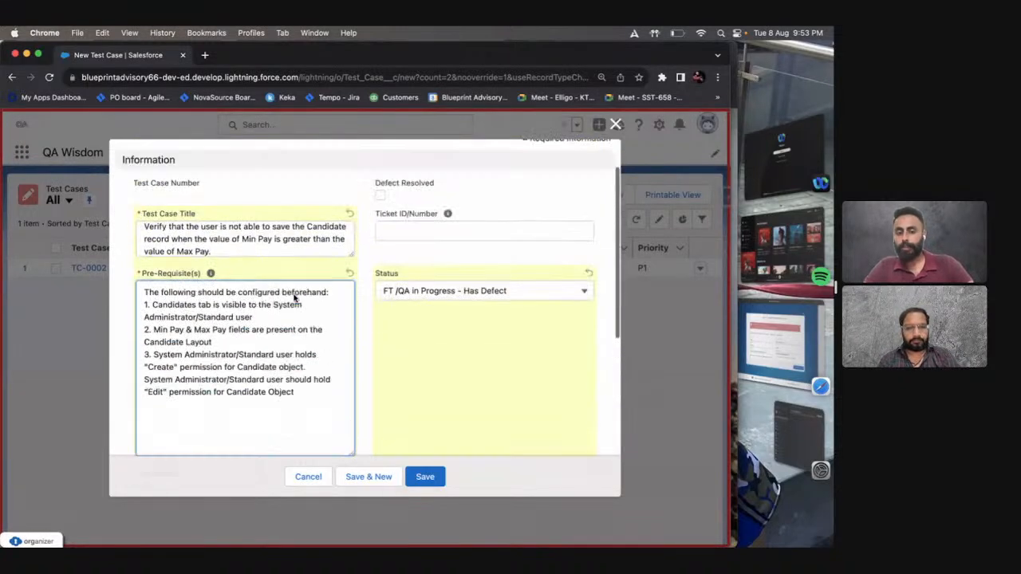
left_click(140, 238)
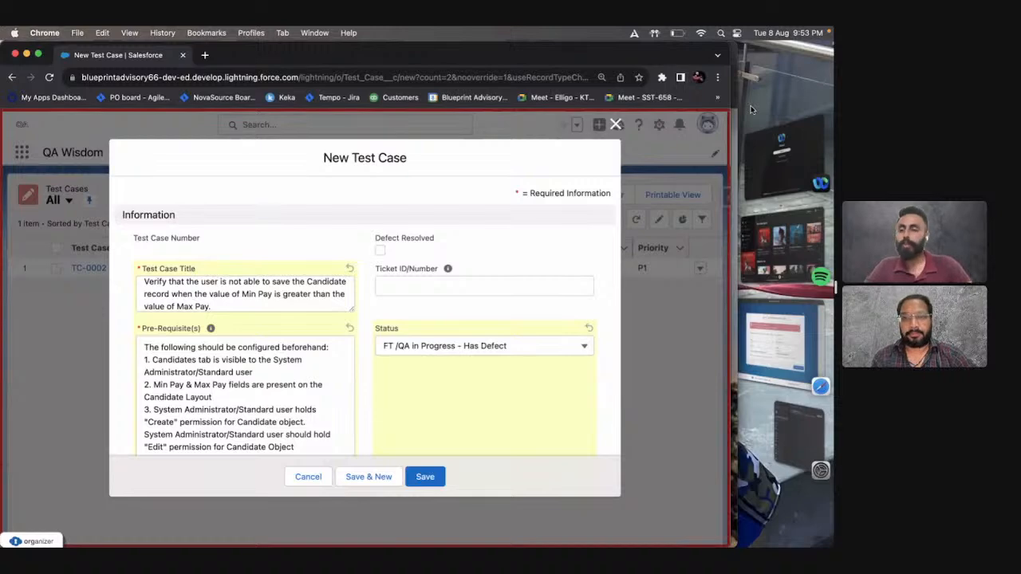
Try to save the new test case and set its severity to Minor.
left_click(423, 476)
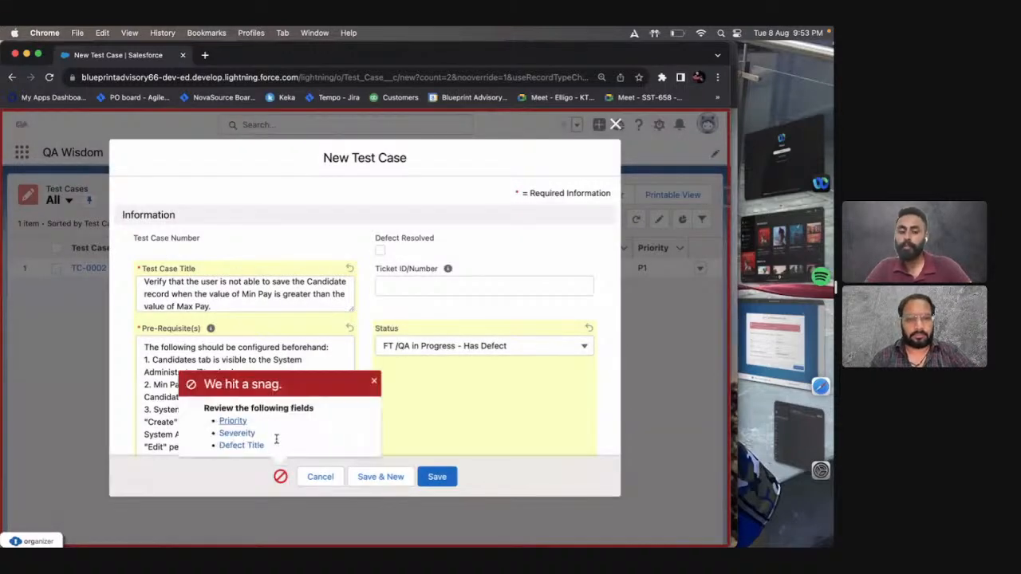
scroll(233, 367, "down", 5)
left_click(216, 342)
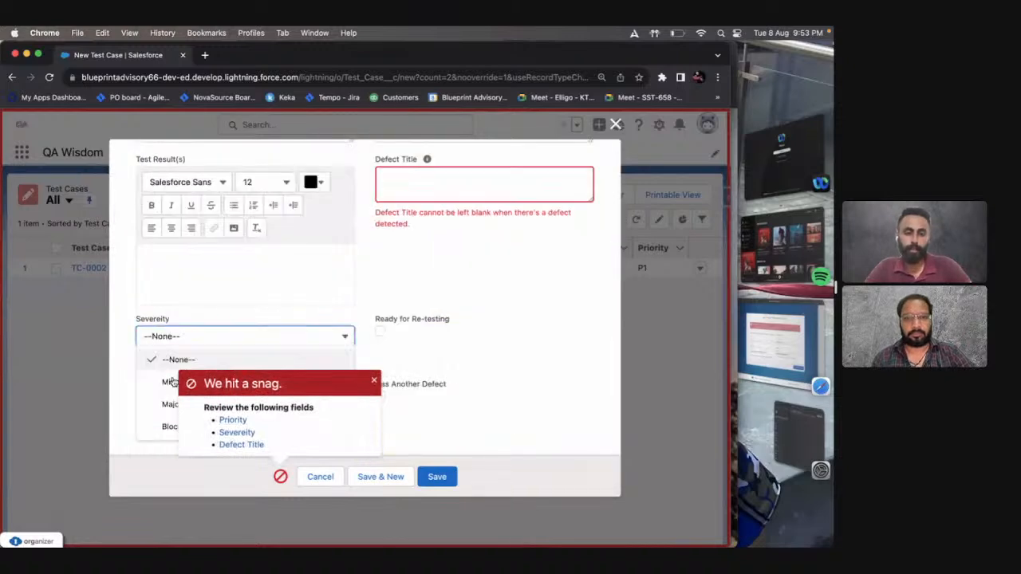
left_click(171, 382)
Set the test case status to Functional Testing/QA and save the record.
scroll(479, 236, "up", 8)
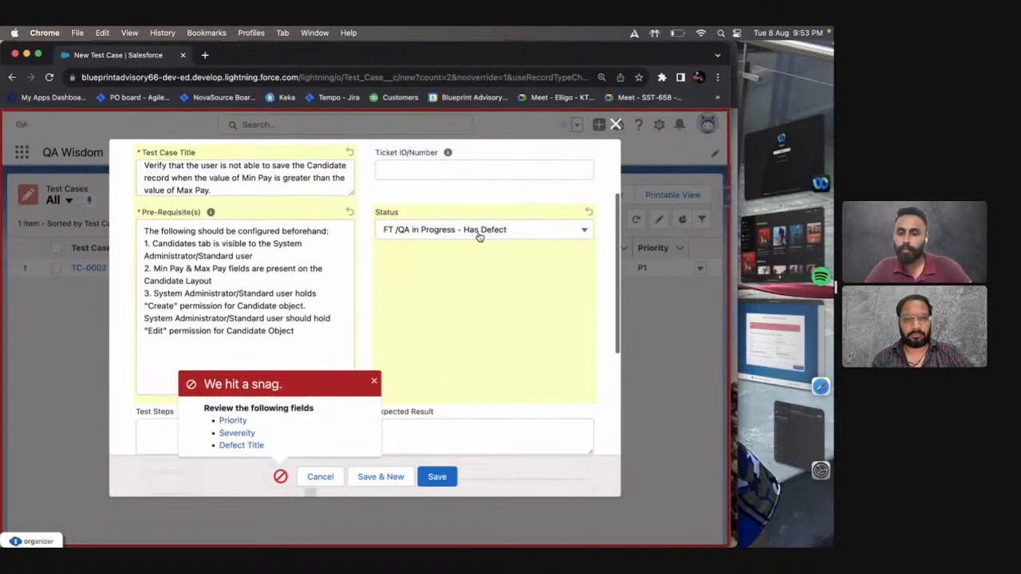
left_click(478, 237)
left_click(474, 273)
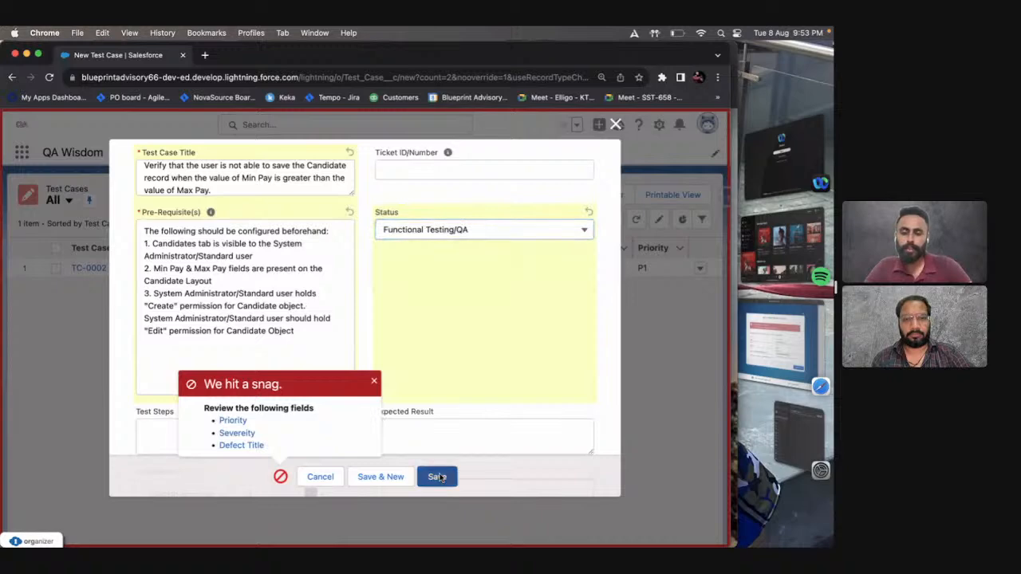
left_click(438, 477)
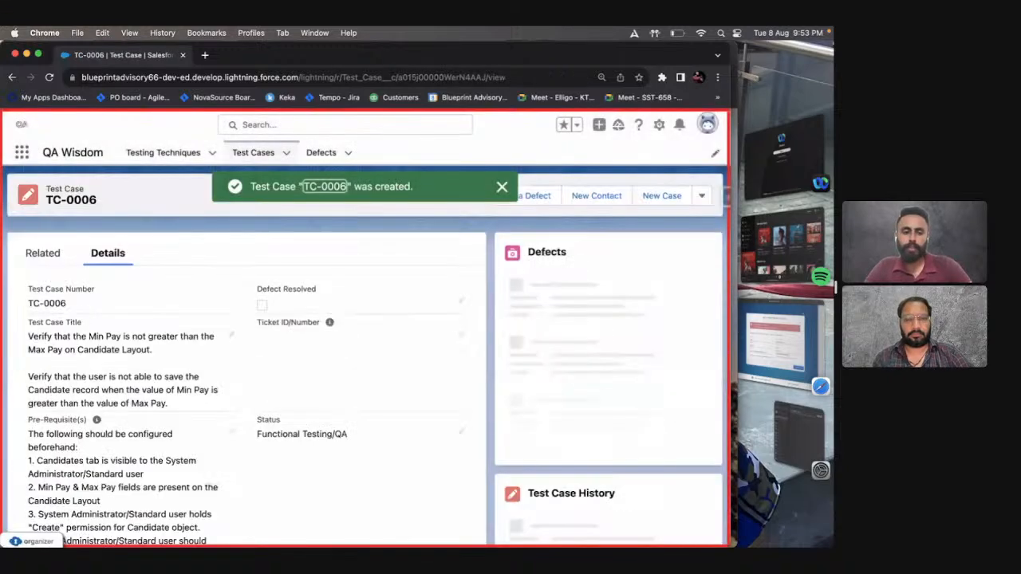
Examine the Test Case Number on the saved record and return to the Test Case Components slide.
left_click_drag(84, 303, 25, 304)
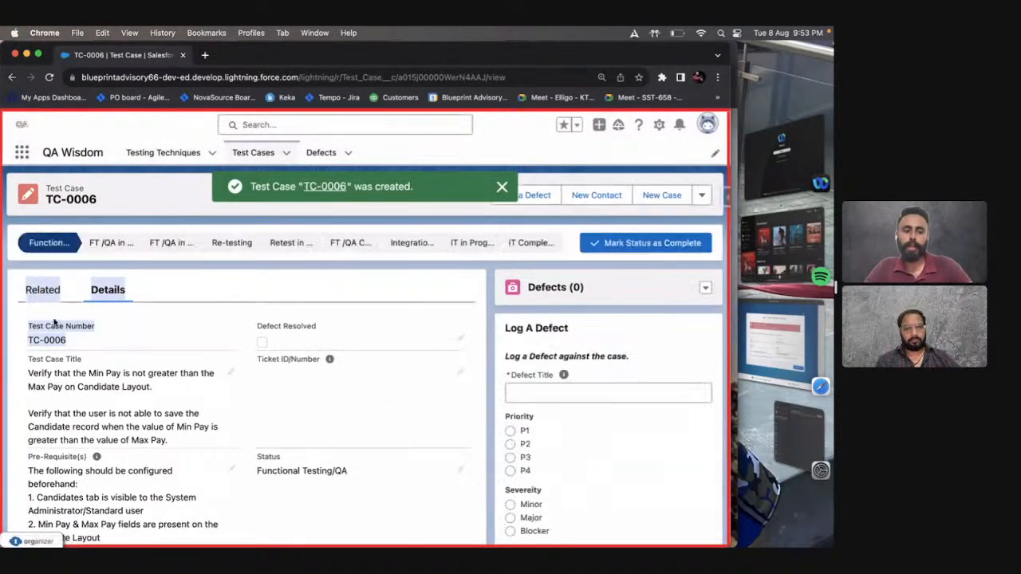
left_click_drag(68, 340, 28, 339)
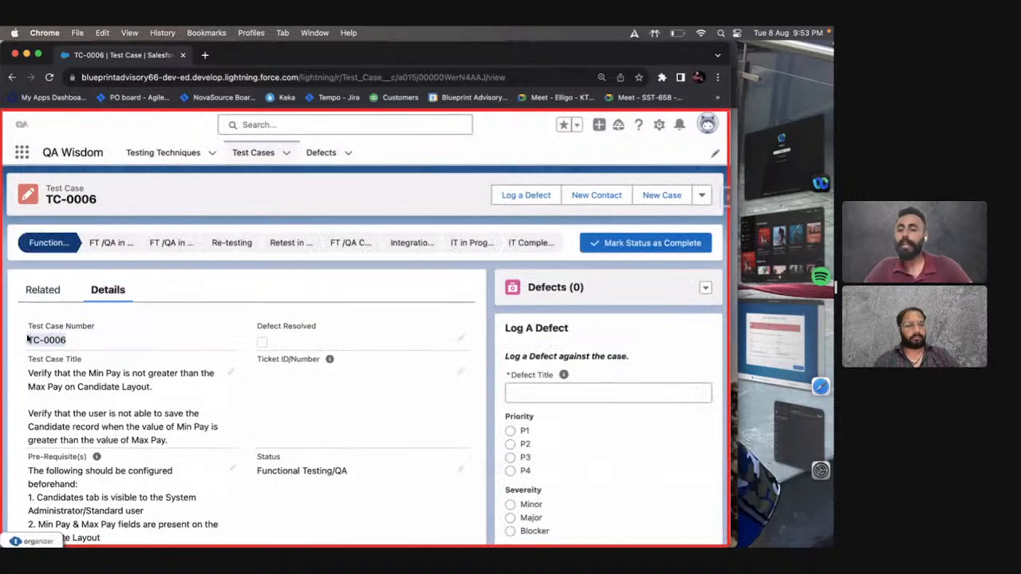
left_click(98, 345)
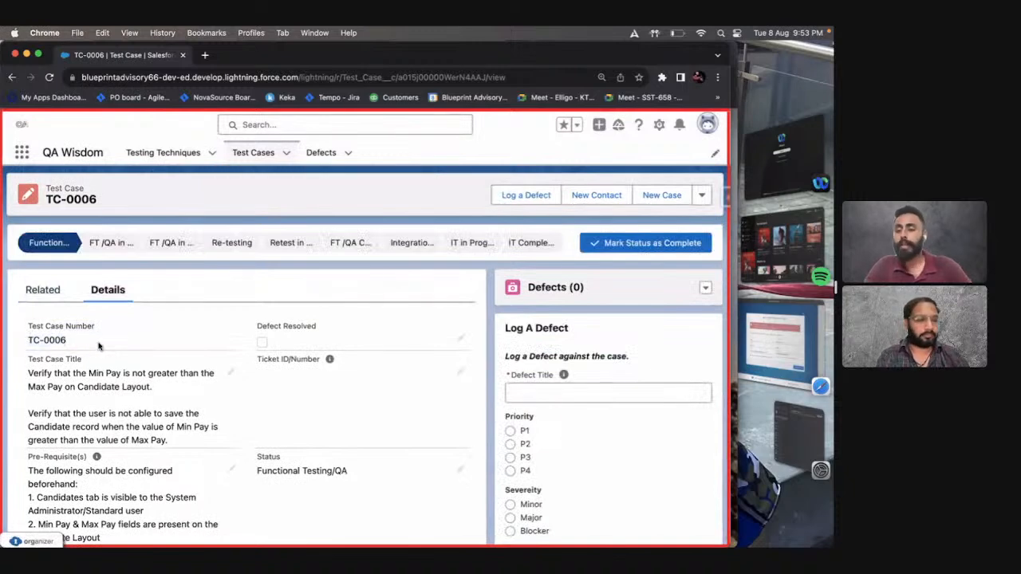
key("ctrl+Right")
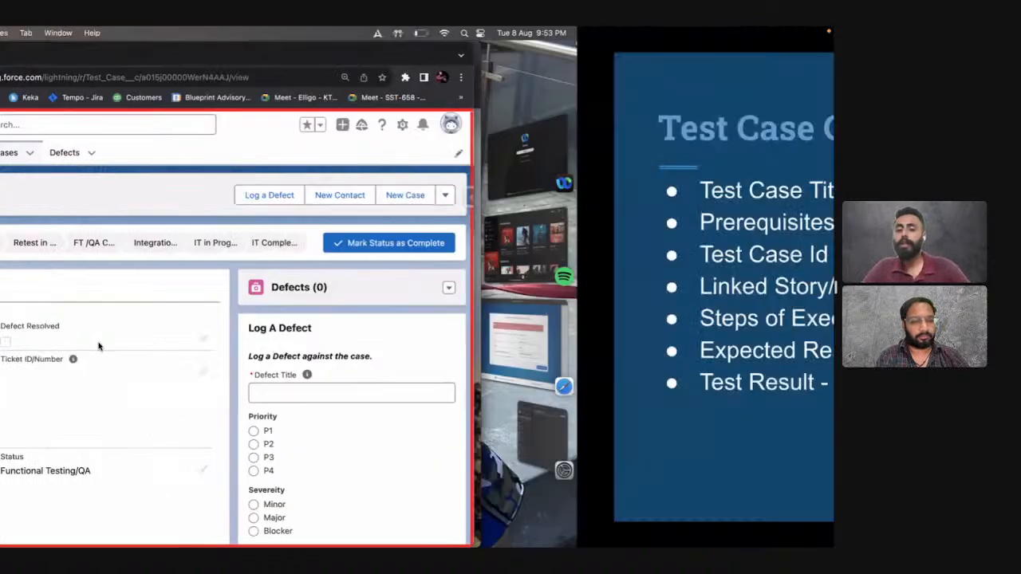
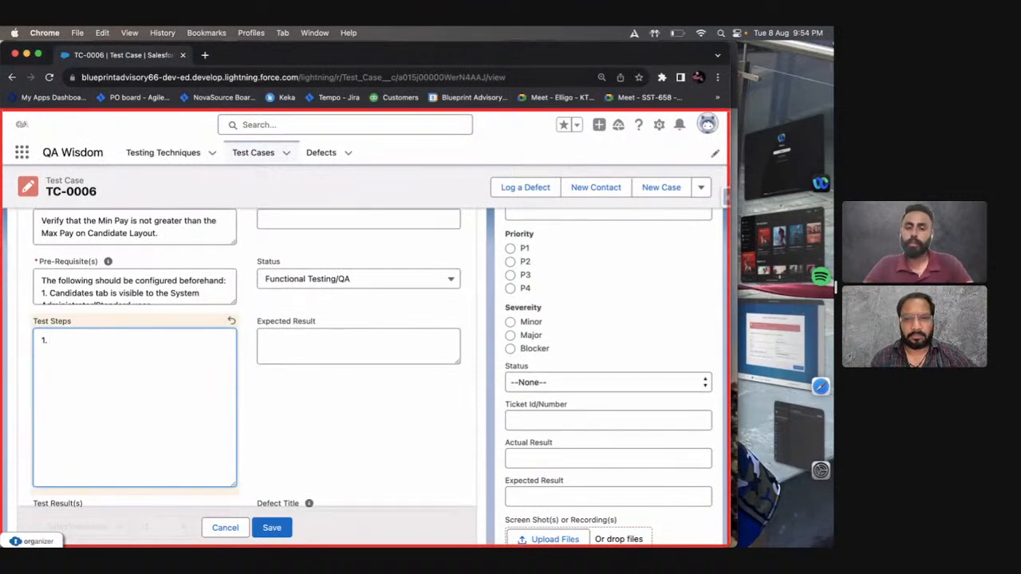
Enter "Log into Recruitment org using System Administrator's credentials." as the first item in the Test Steps.
type("Log into QA")
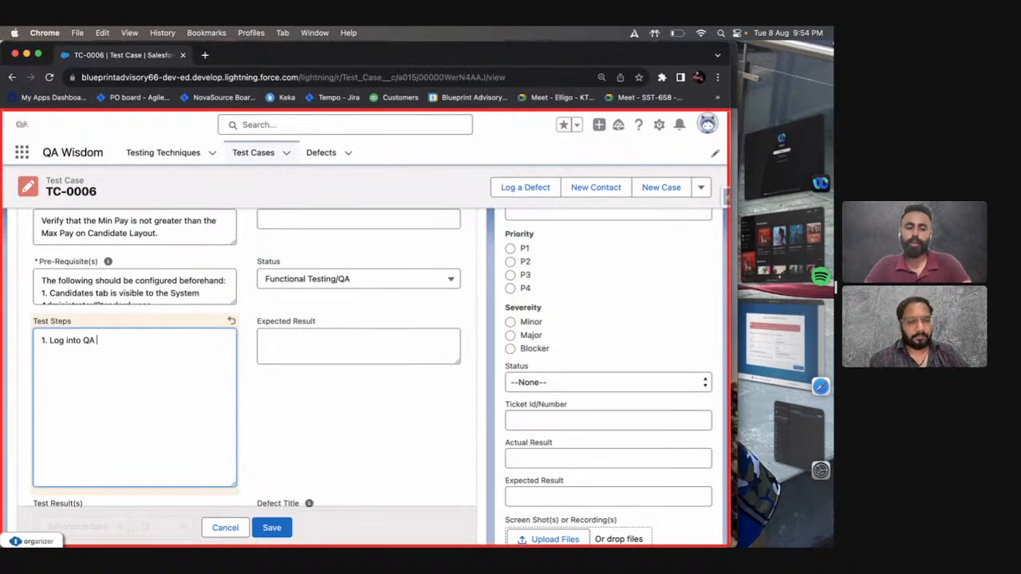
key("BackSpace")
key("BackSpace")
type("Re")
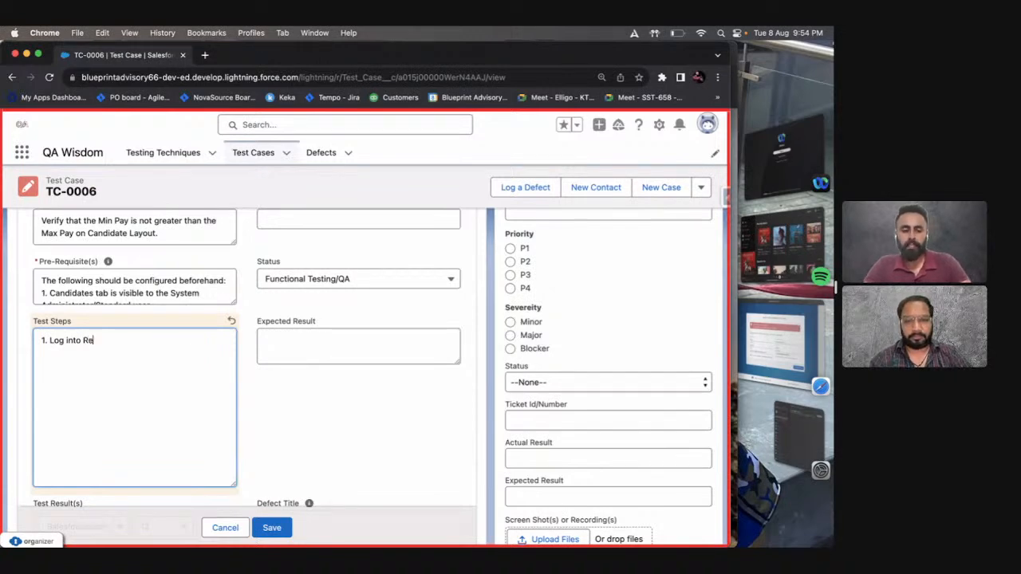
type("cruitment")
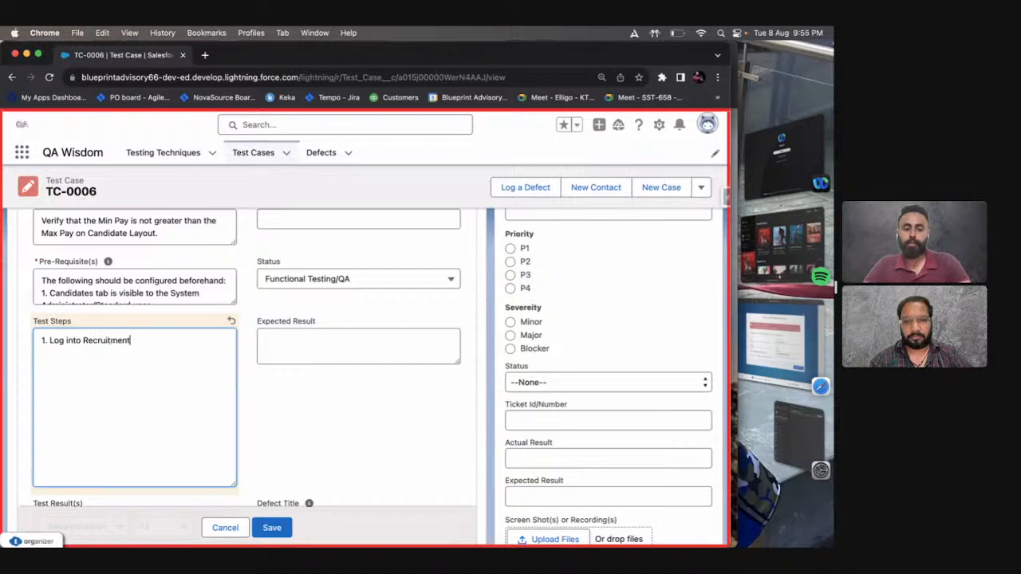
type(" ord us")
key("BackSpace")
key("BackSpace")
key("BackSpace")
key("BackSpace")
type("g us")
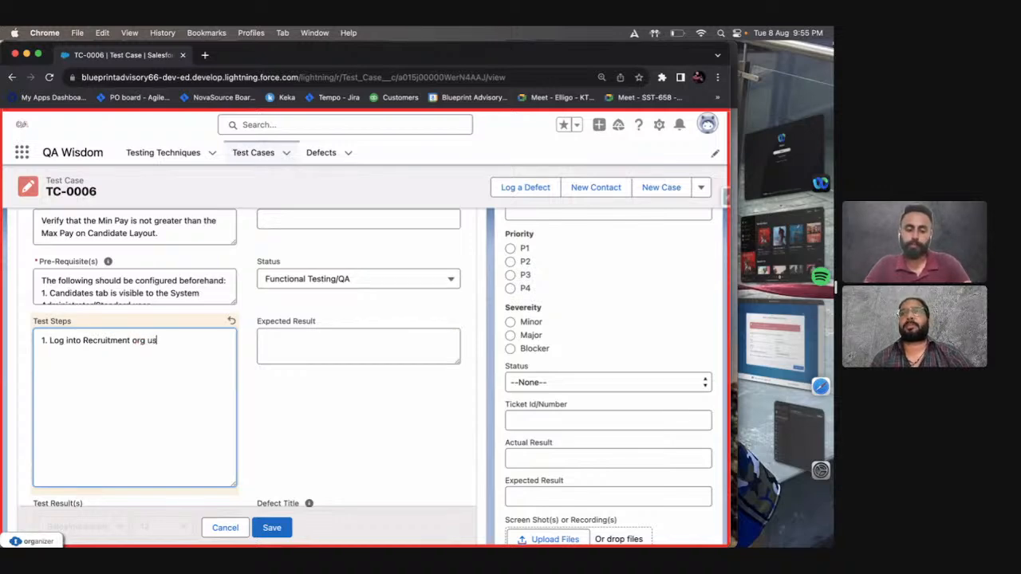
type("ing System Adm")
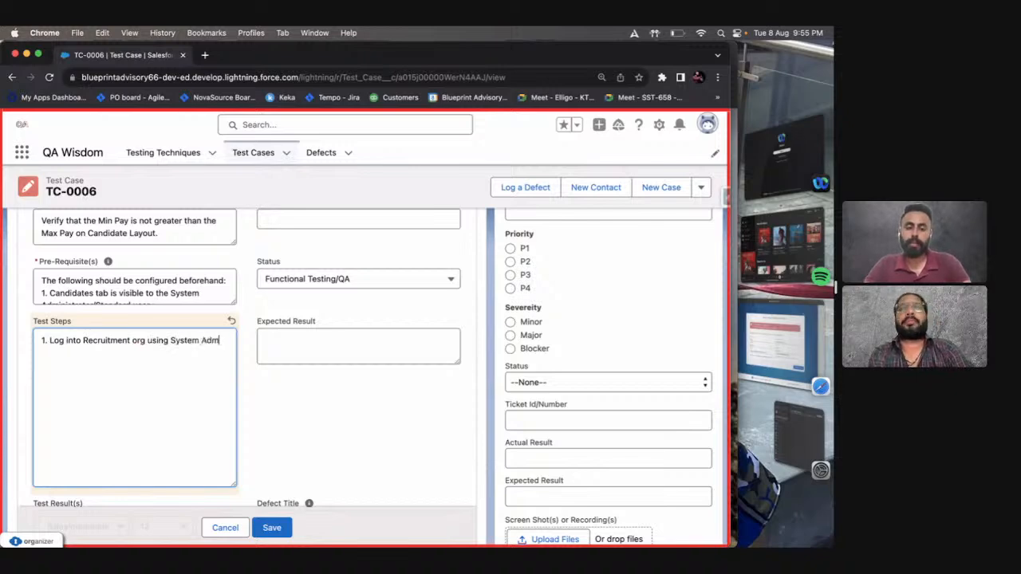
type("inistrator;s c")
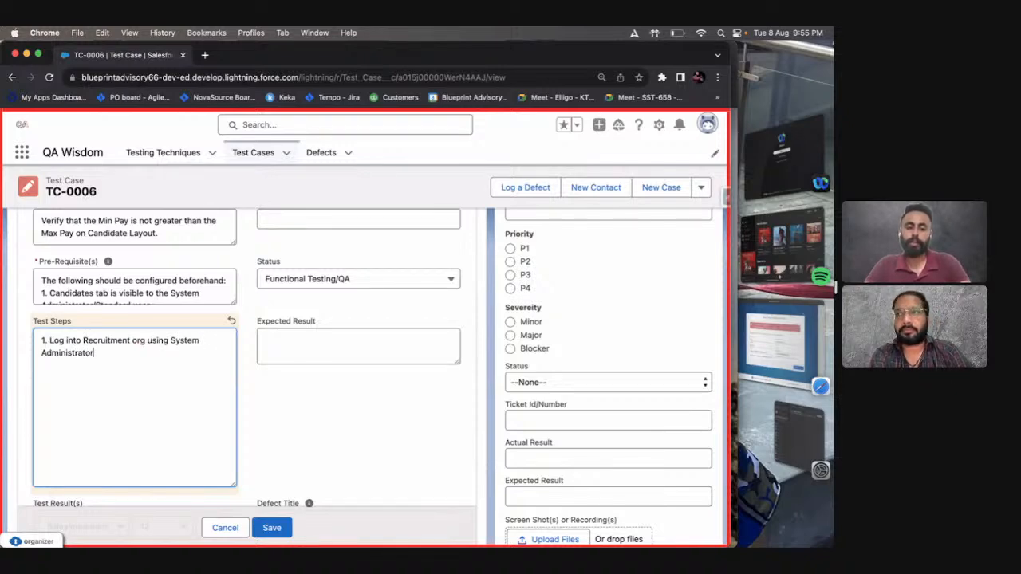
key("BackSpace")
key("BackSpace")
key("BackSpace")
key("BackSpace")
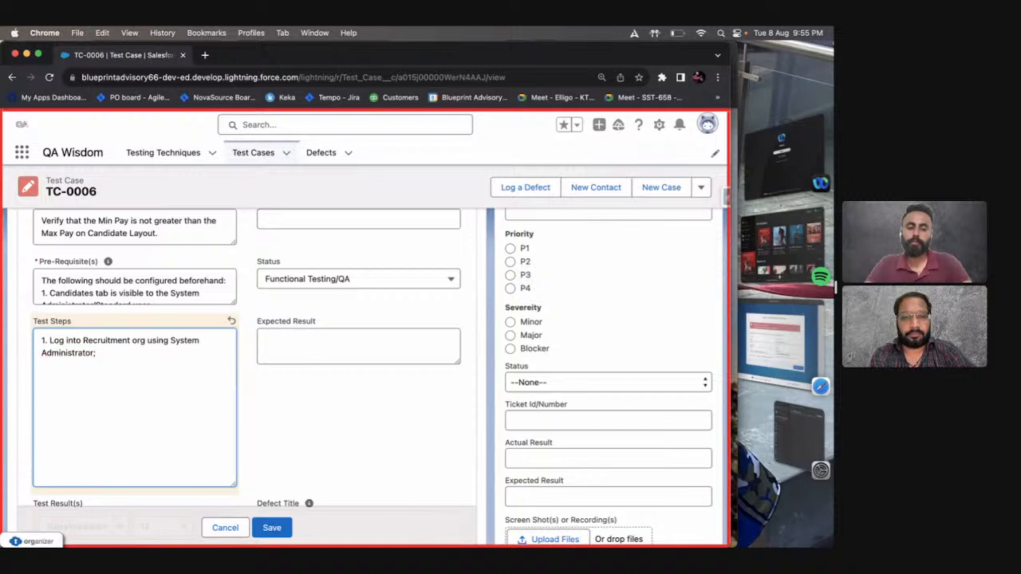
type("'s credential")
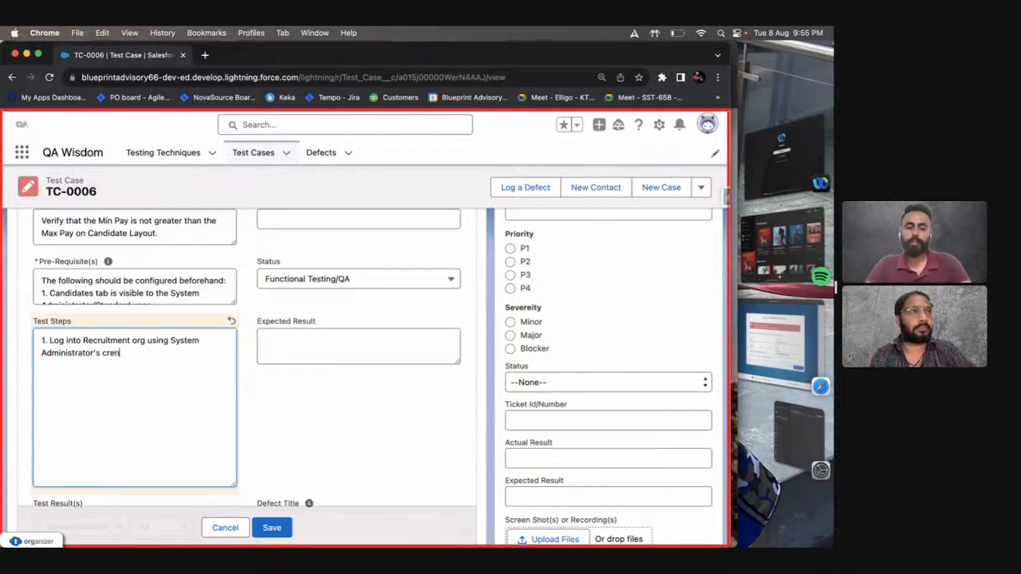
type("s.")
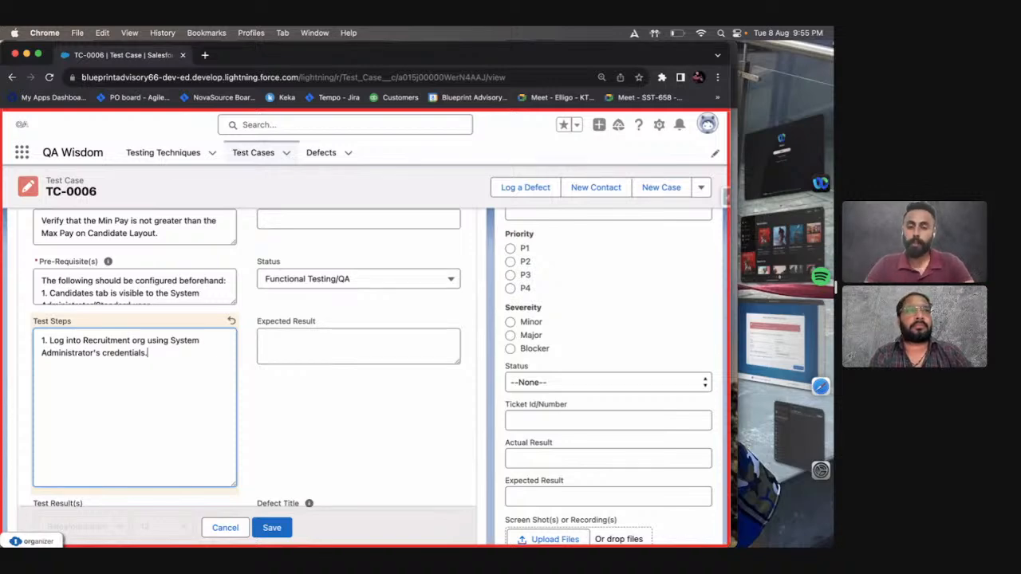
Add "2. Upon logging in the user lands on the Recruitment App." to the Test Steps.
key("Return")
type("2.")
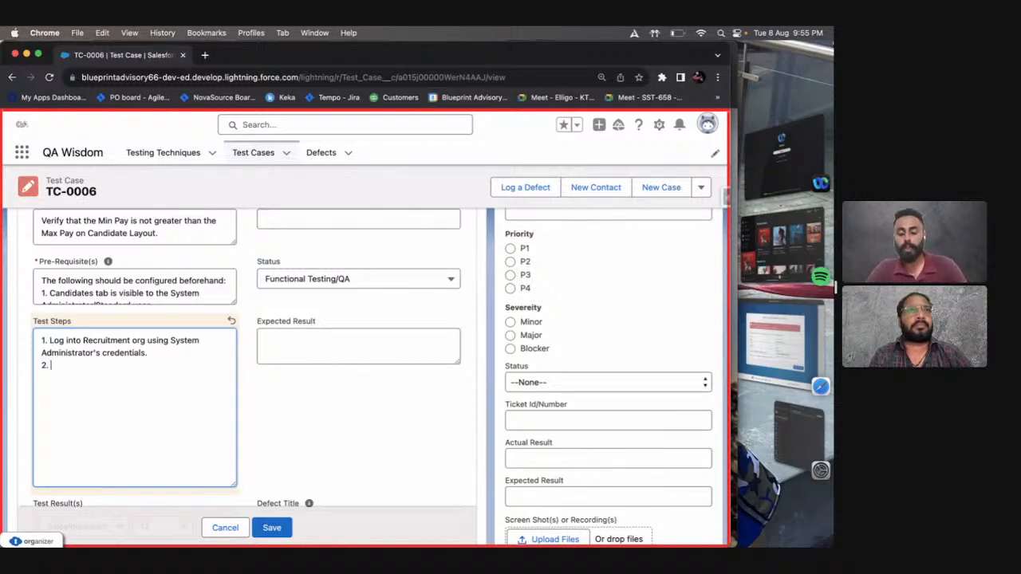
type("Uplo")
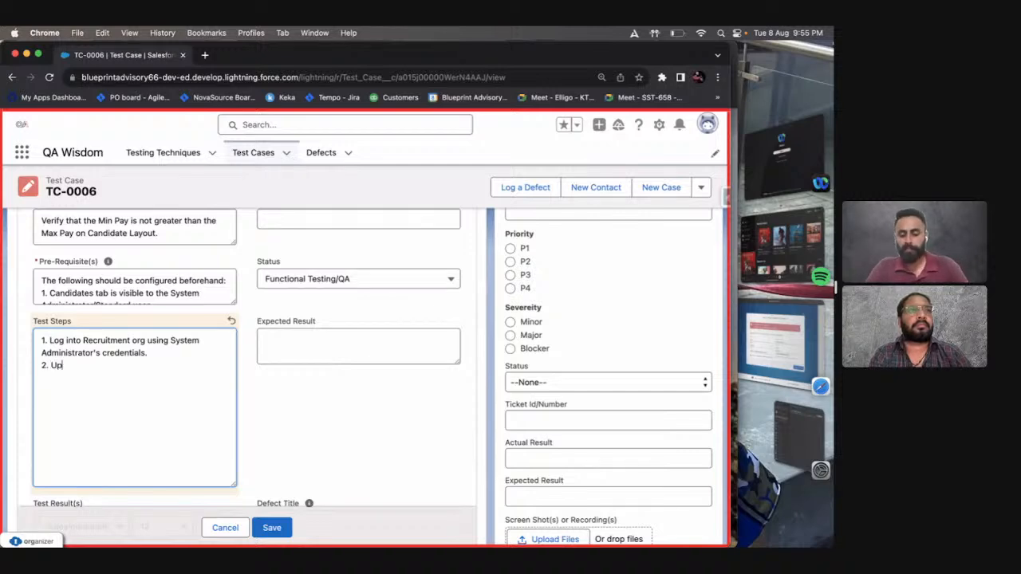
key("BackSpace")
type("on loggin the")
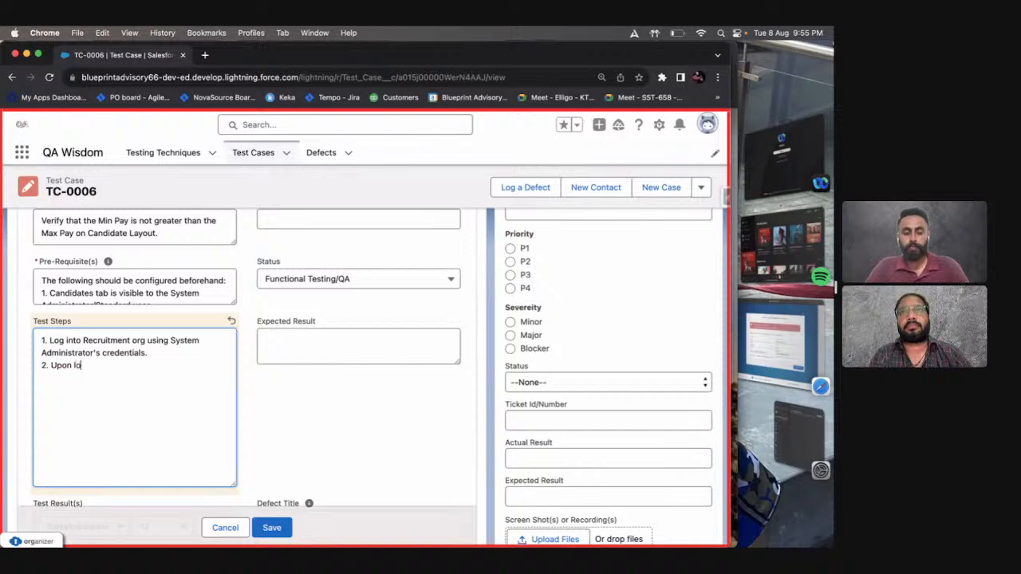
key("BackSpace")
key("BackSpace")
key("BackSpace")
key("BackSpace")
type("g in")
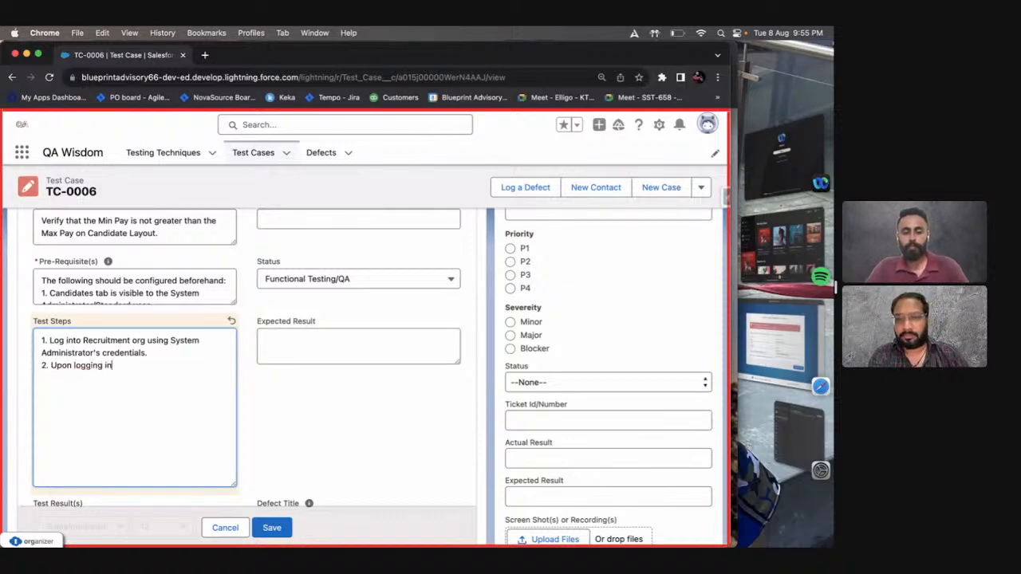
type(" the user lands on")
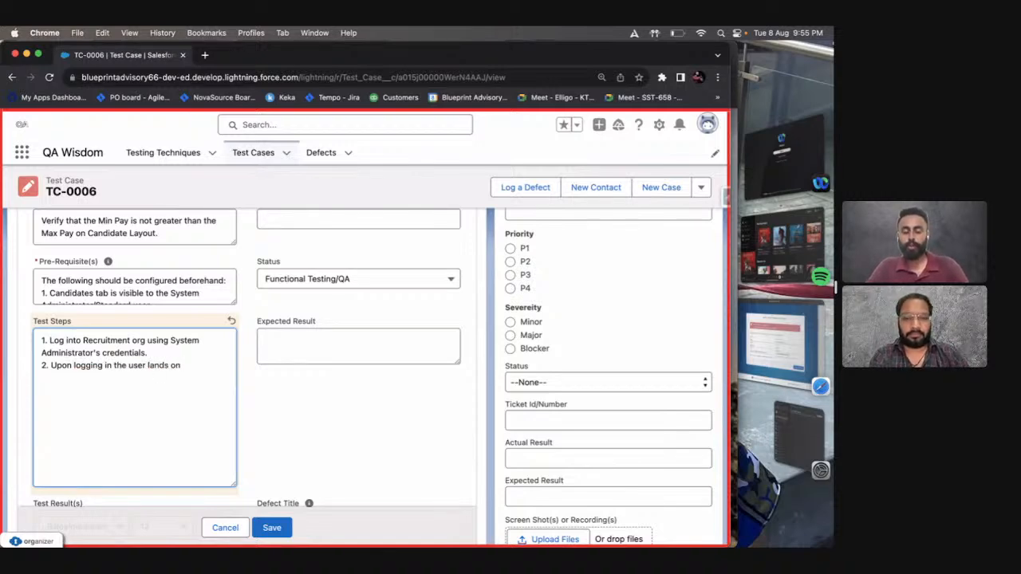
type(" the Rec")
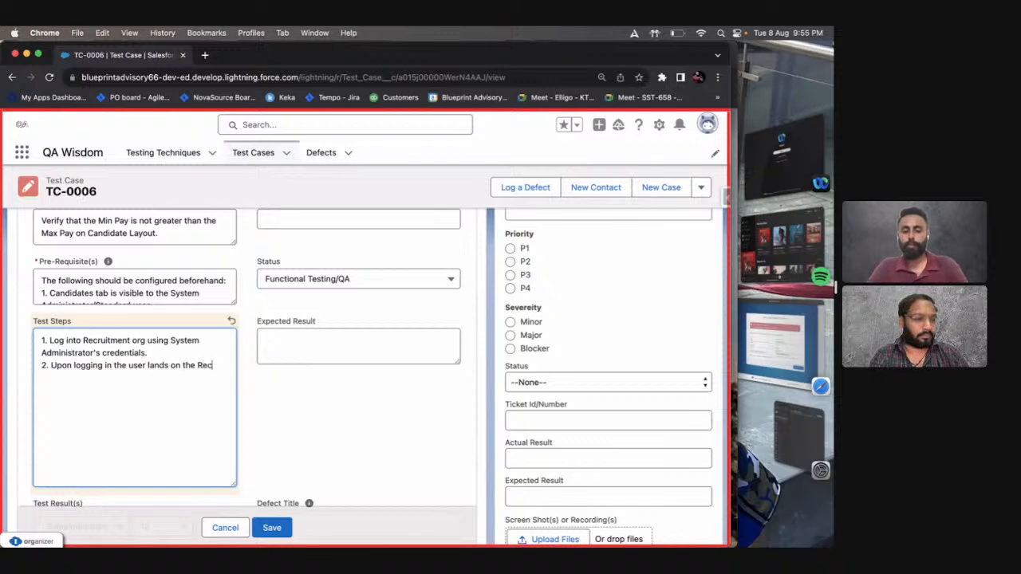
type("ruitmn")
type("nt App.")
Add "3. Navigate to Candidates tab." as the third item in the Test Steps.
key("Return")
type("3. Navigate to Candate")
key("BackSpace")
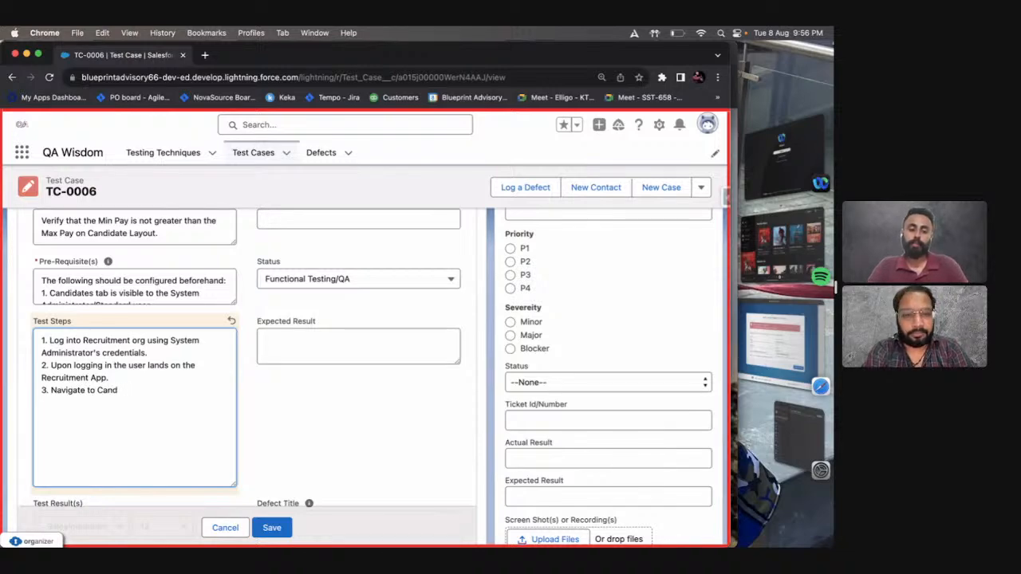
key("BackSpace")
type("idates tab.")
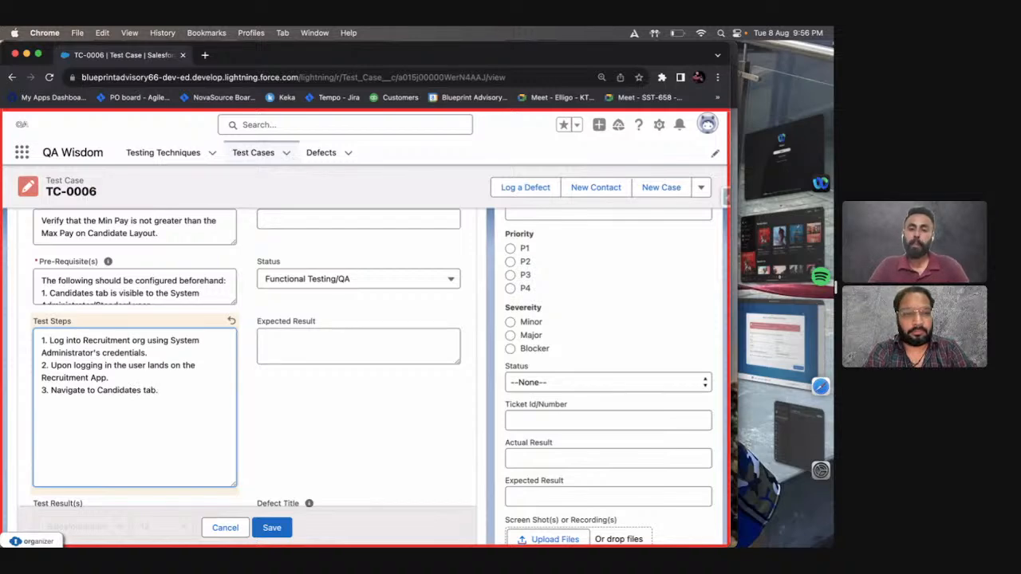
Examine the opening verb of the third test step and that of the test case title.
left_click(43, 390)
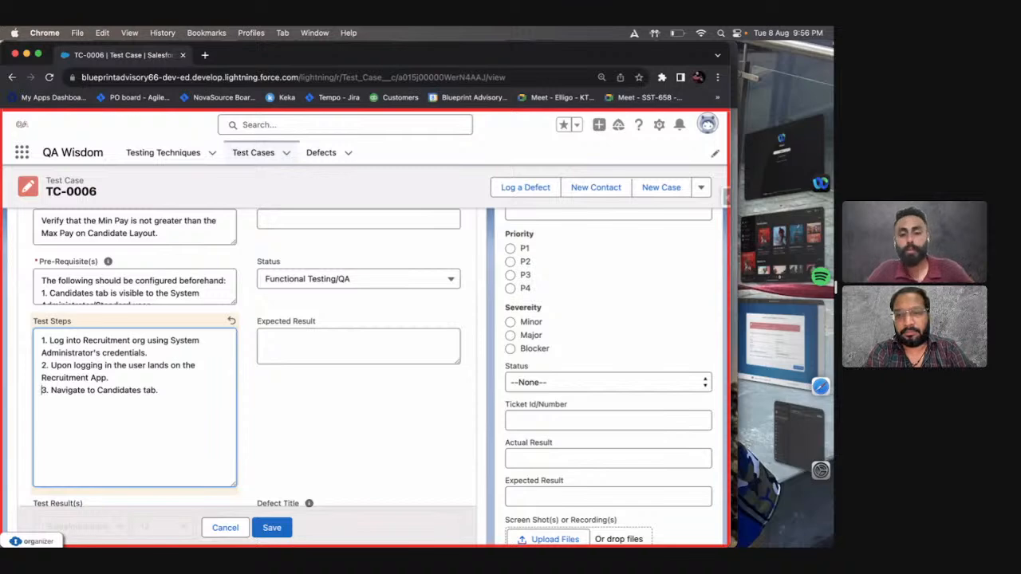
left_click_drag(85, 390, 52, 390)
left_click(61, 393)
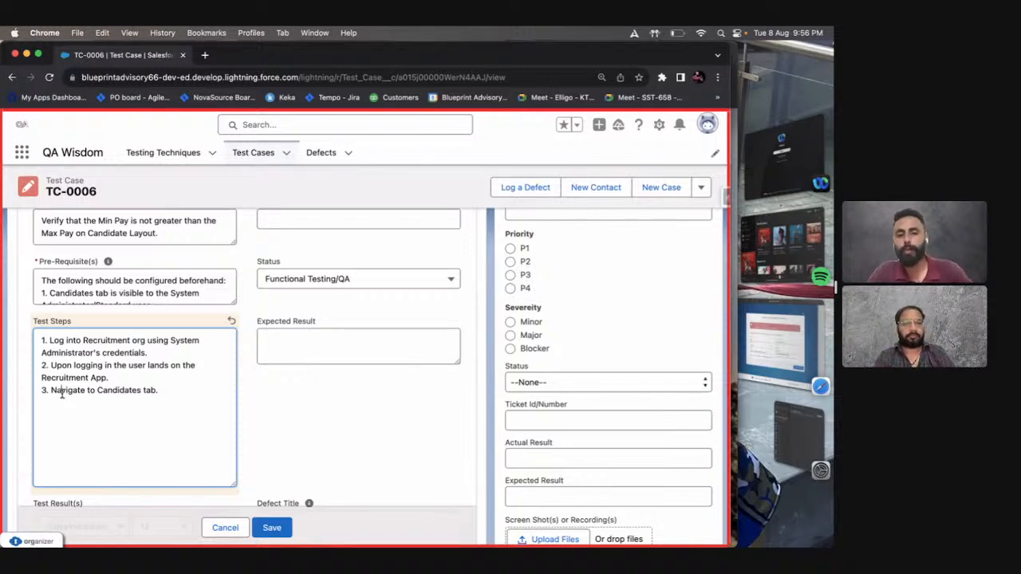
scroll(62, 396, "up", 1)
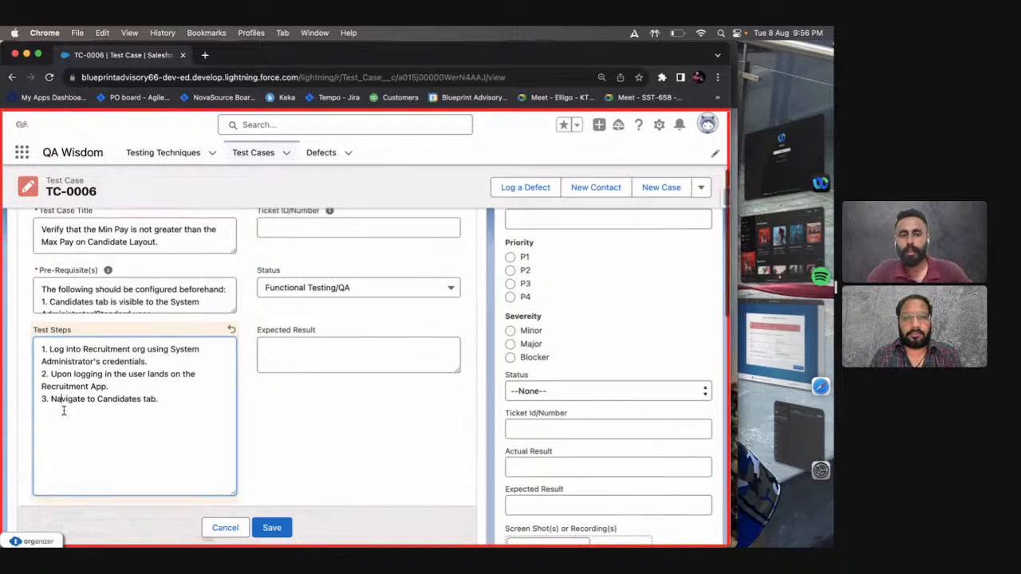
left_click_drag(66, 266, 36, 265)
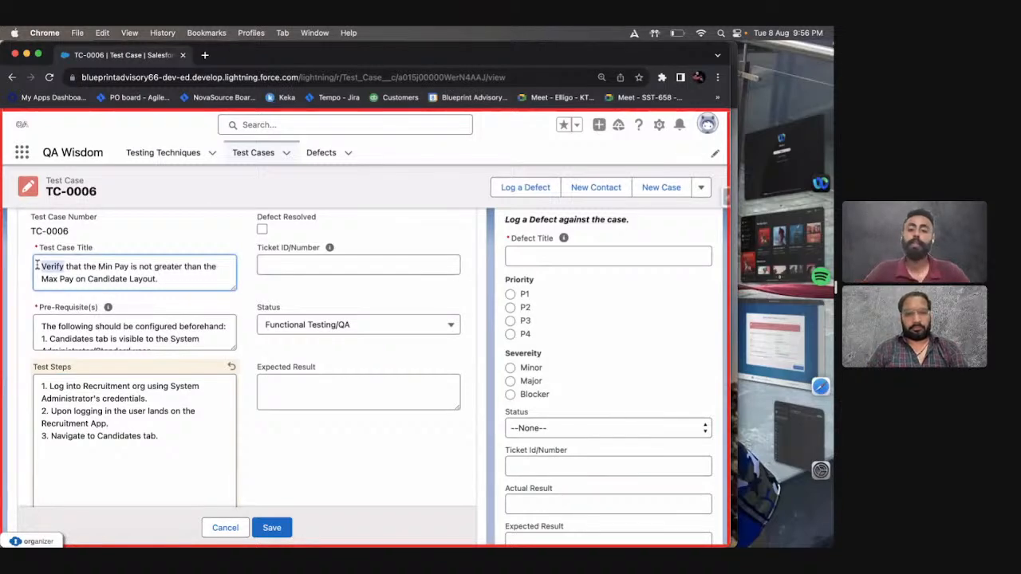
Add "4. Click New" on a new line below the Candidates tab item in the Test Steps.
scroll(36, 265, "down", 5)
left_click(165, 389)
key("Return")
type("4. ")
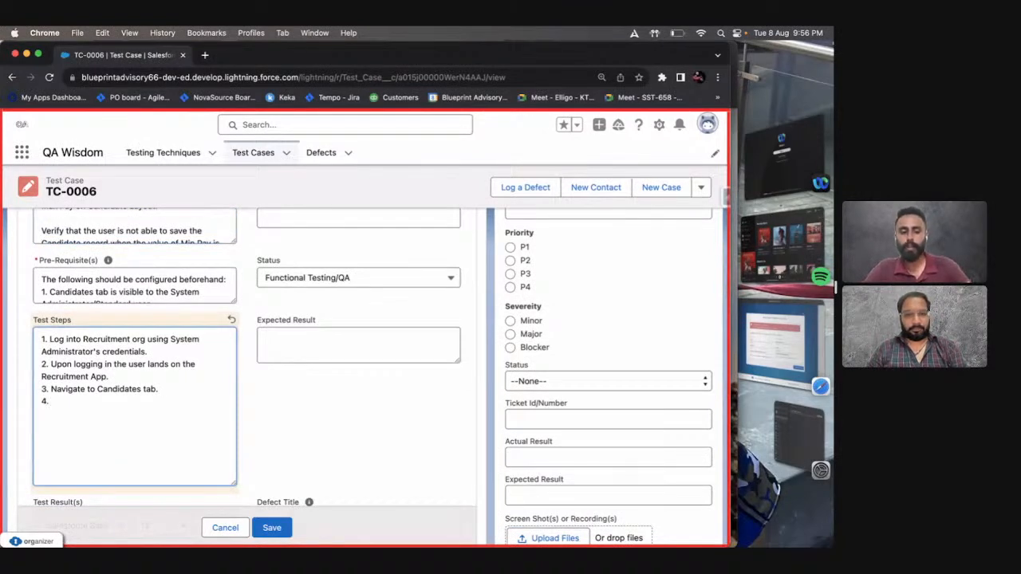
type("Click New")
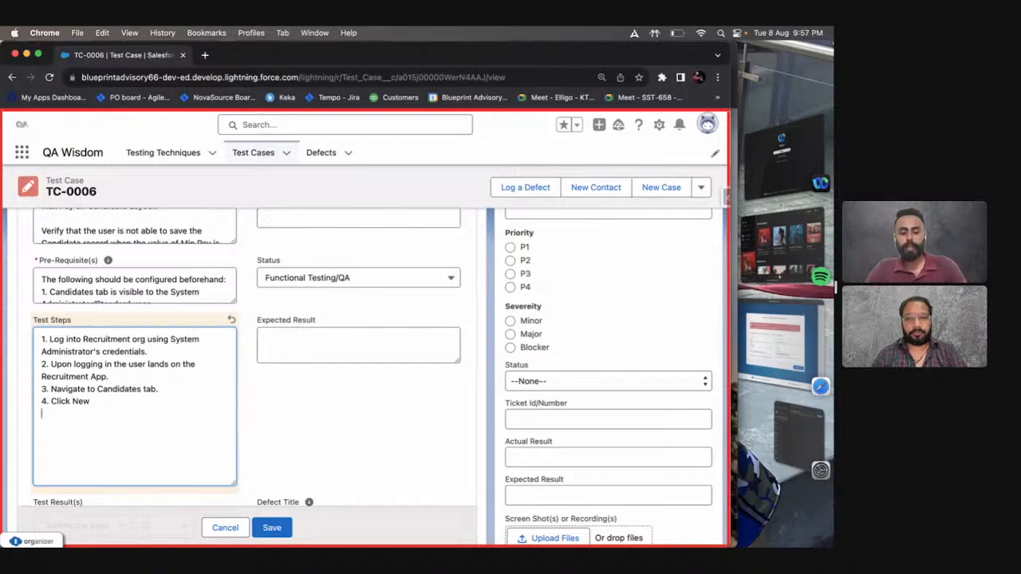
Add the sub-step "4.1 Open an existing Candidate record" below the fourth test step.
key("Return")
type("4.1 ")
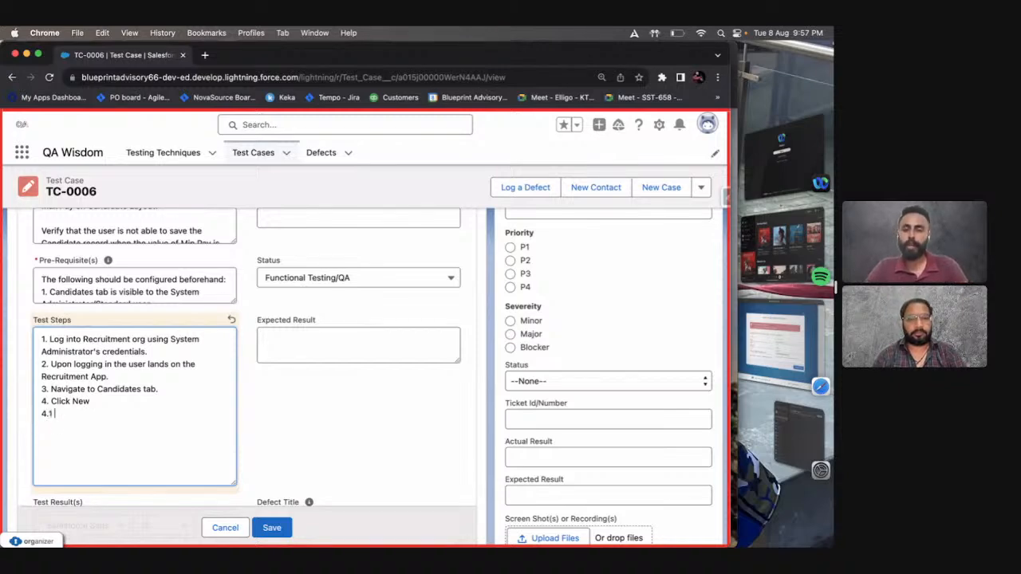
type("Op")
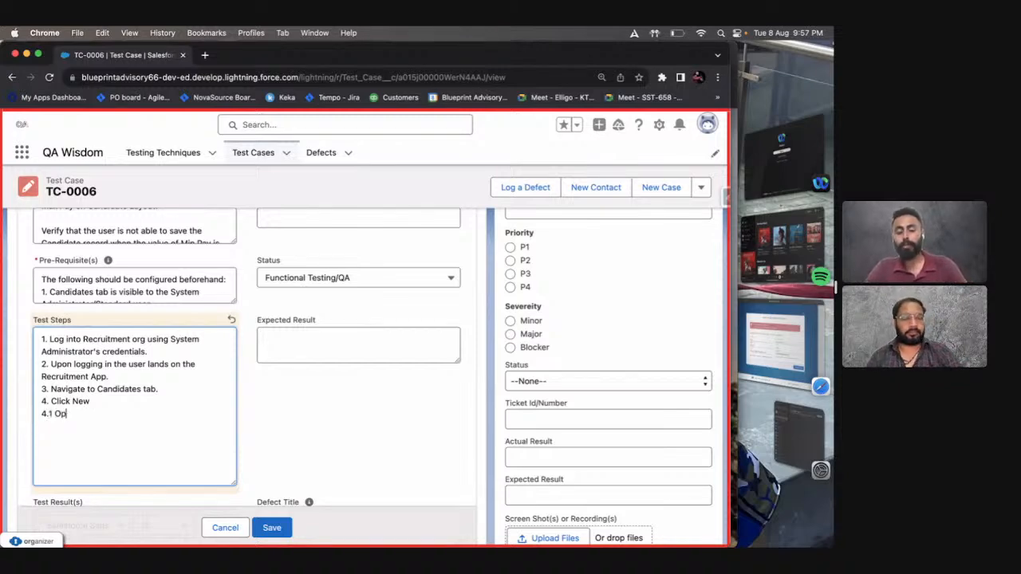
type("en an existing Candia")
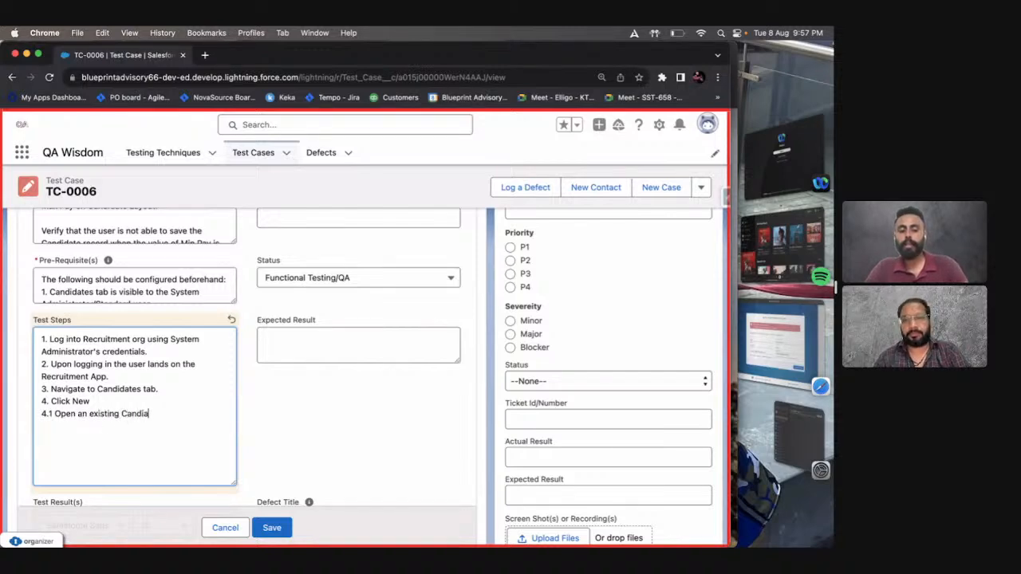
key("BackSpace")
type("date ")
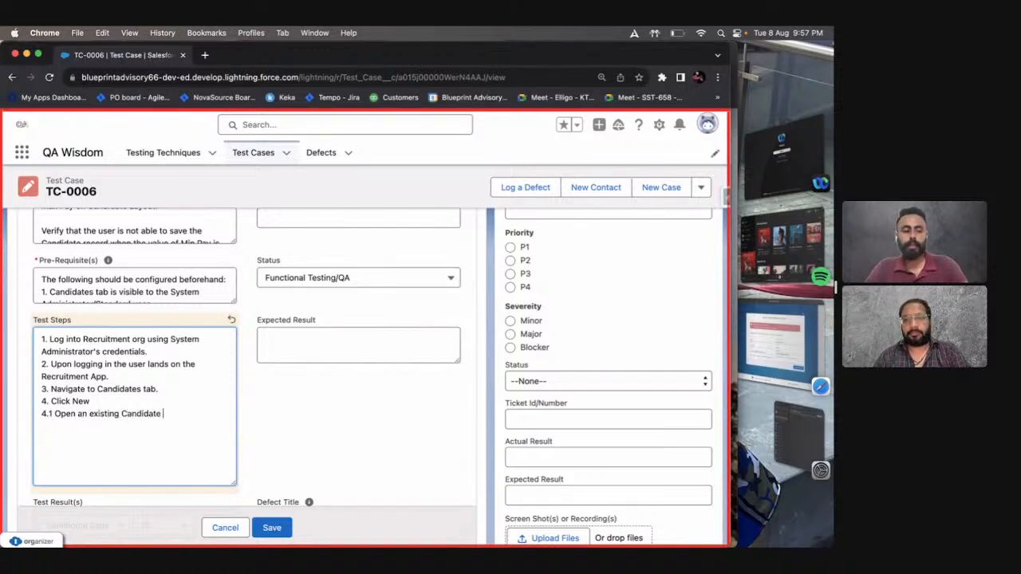
type("record")
Start a line numbered 5 in the Test Steps and delete the 4.1 sub-step line above it.
key("Return")
type("5.")
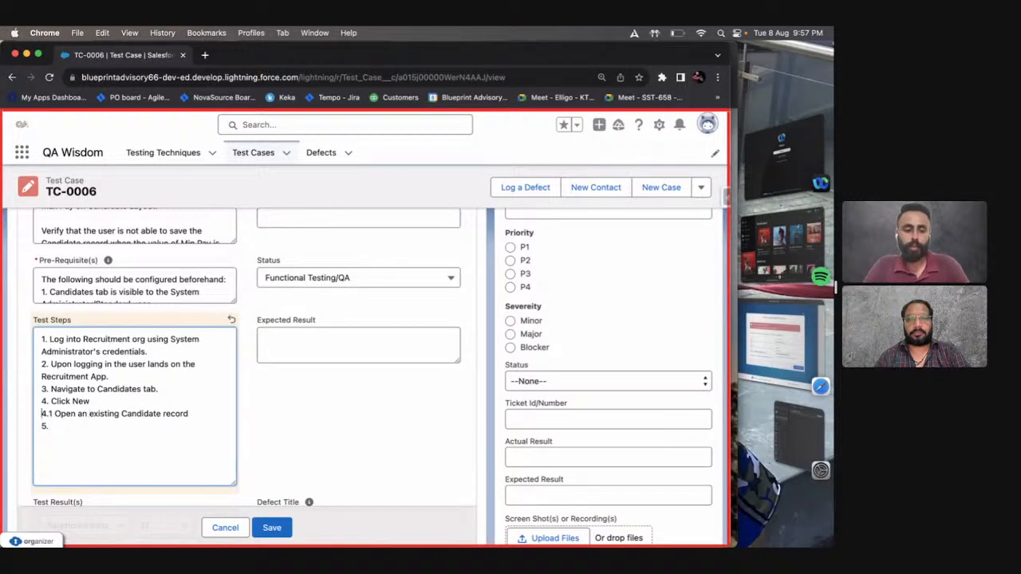
key("shift+End")
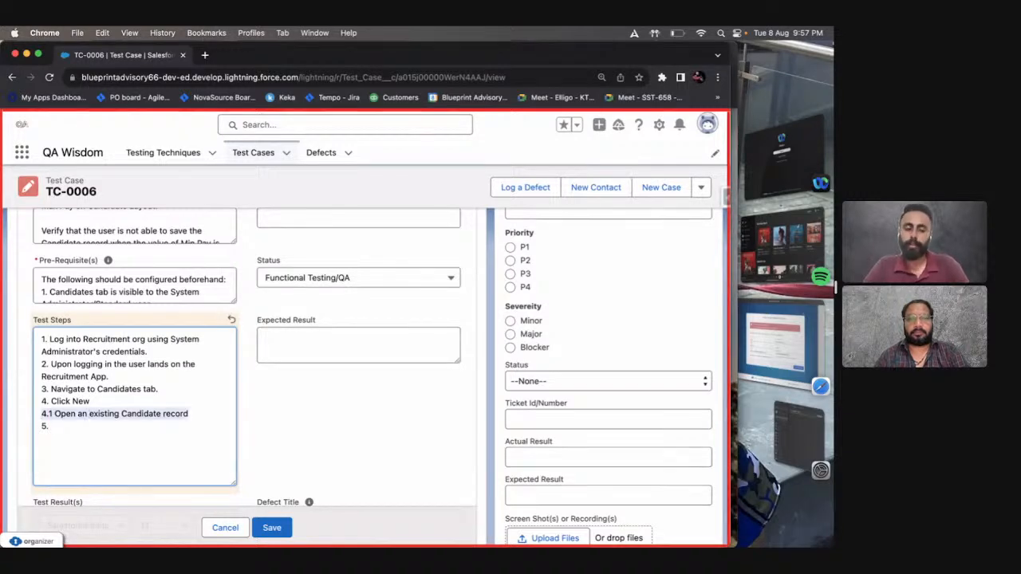
key("BackSpace")
key("BackSpace")
key("Down")
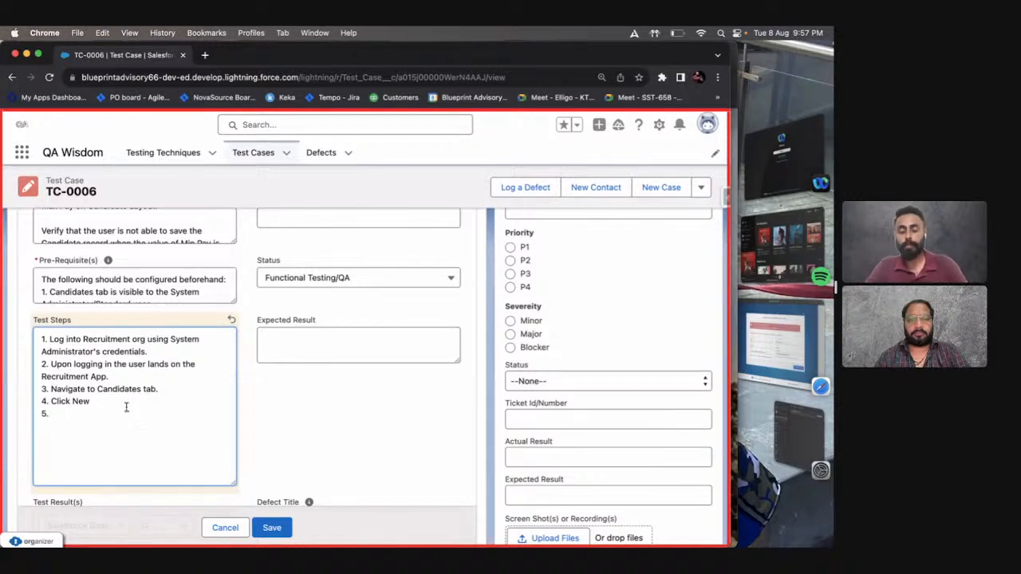
Write the fifth test step as: A dialogue window in the name "New Candidate" pops-up/emerges.
type("A dialogue")
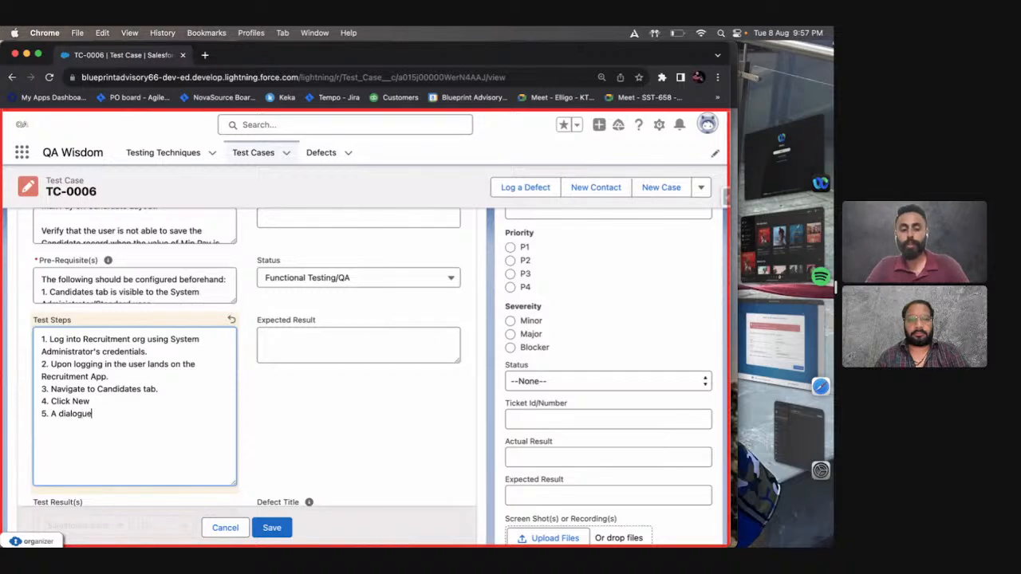
type(" window in the n")
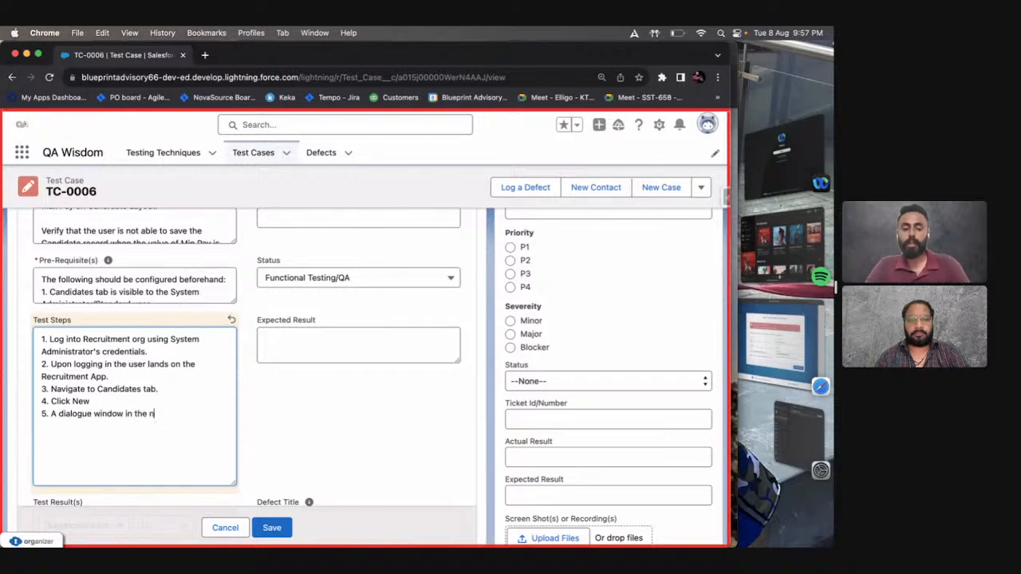
type("ame \"new")
key("BackSpace")
key("BackSpace")
key("BackSpace")
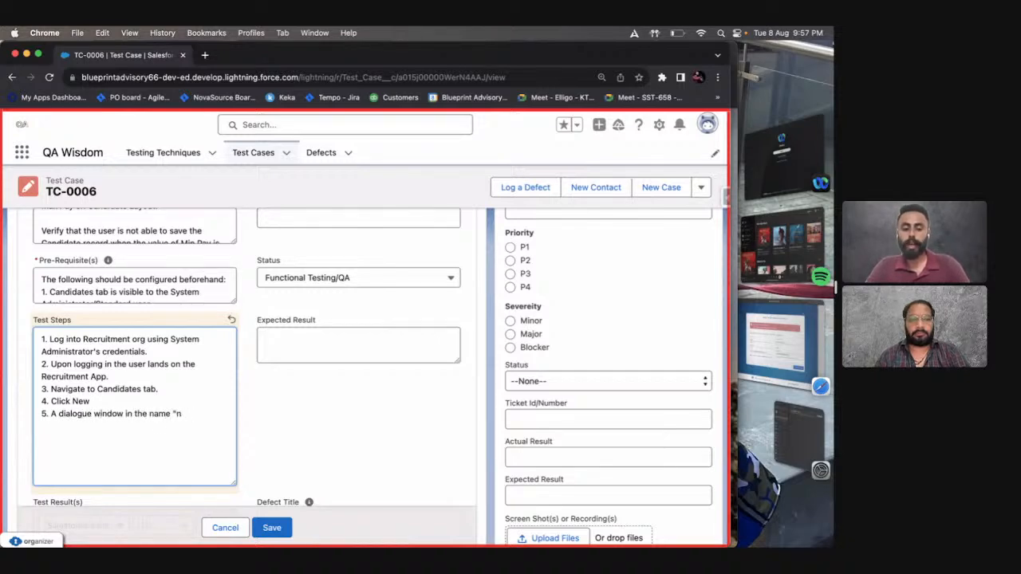
type("New Candidat")
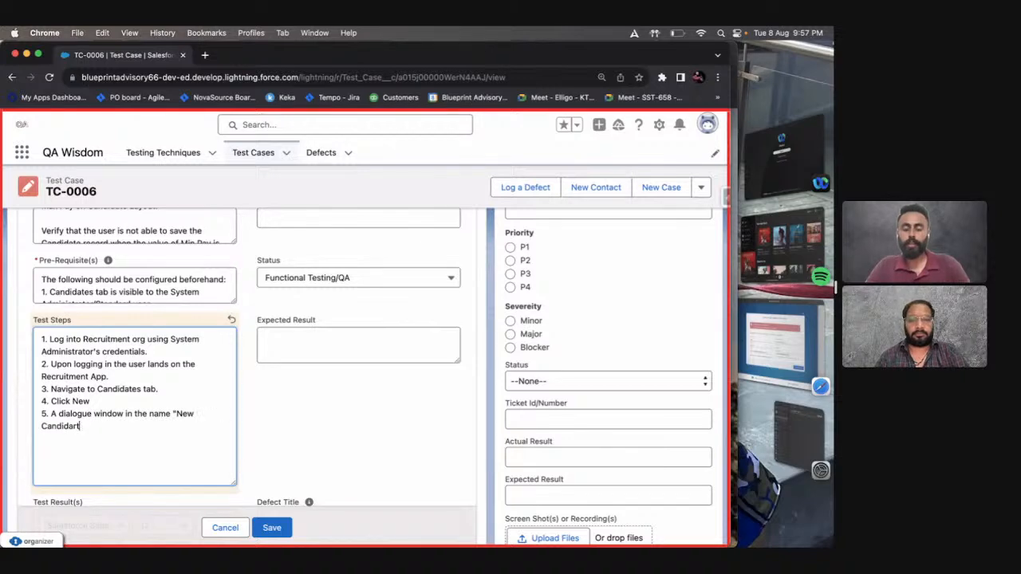
key("BackSpace")
type("te")
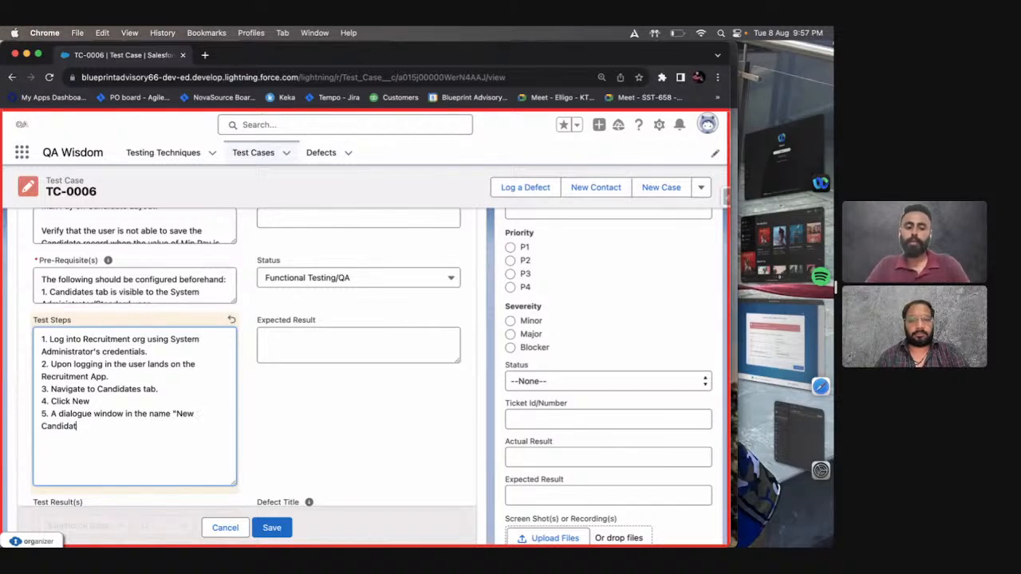
type("\"")
type(" pops-up")
type(".")
type("/emerege")
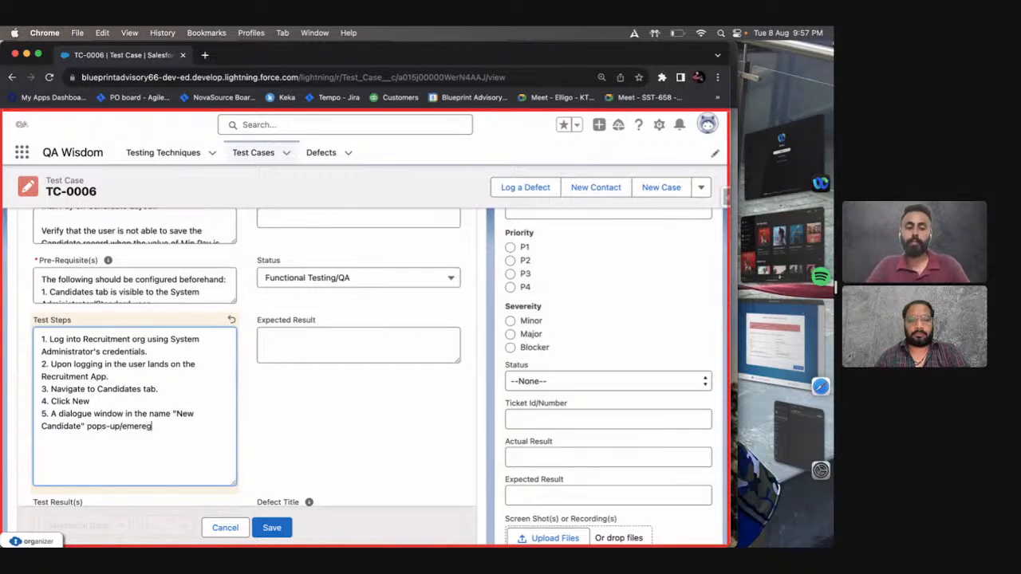
key("BackSpace")
key("BackSpace")
type("ges")
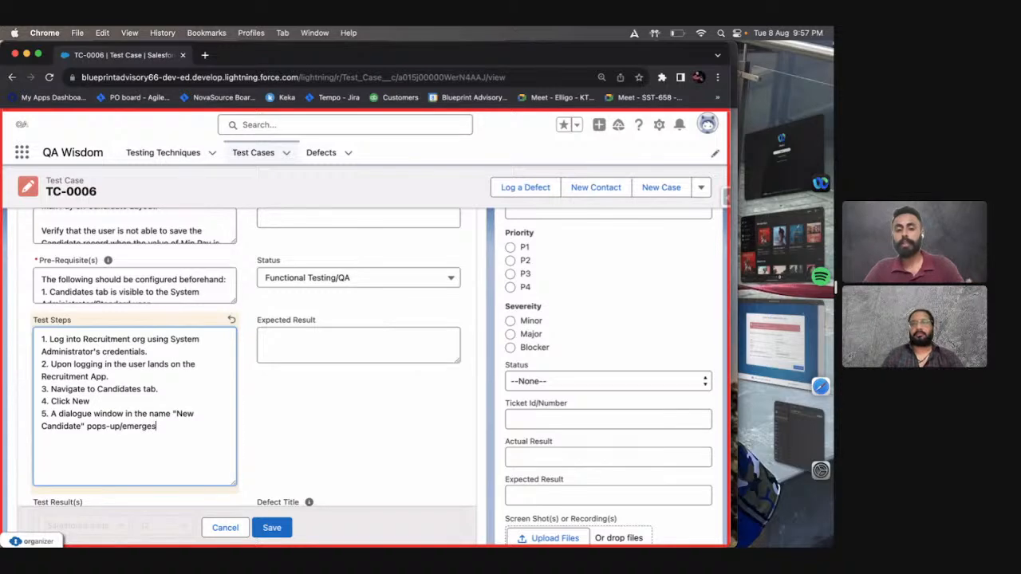
Add "6. Fill the fields with the required information." on a new line in the Test Steps.
key("Return")
type("6. ")
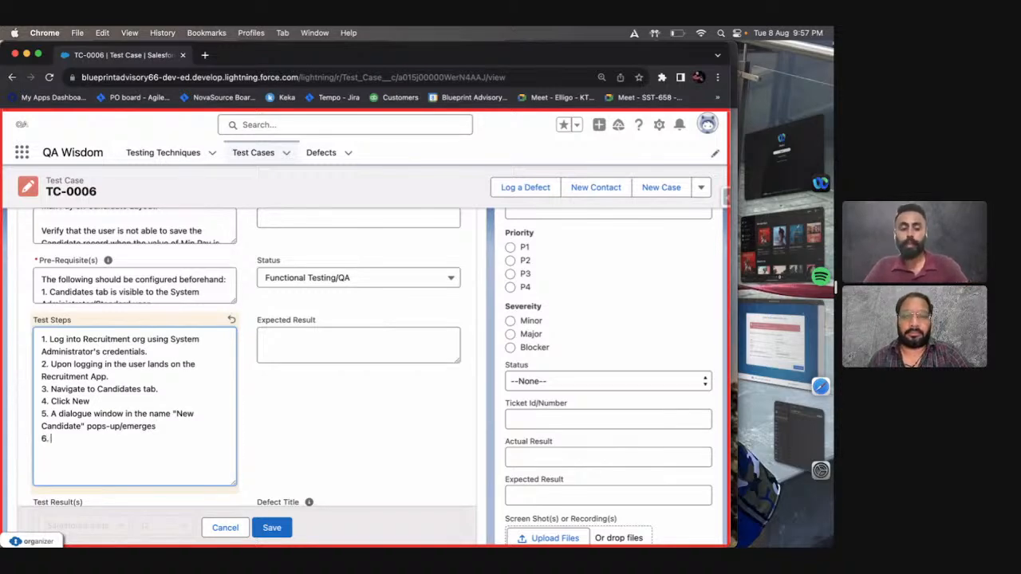
type("Fill th")
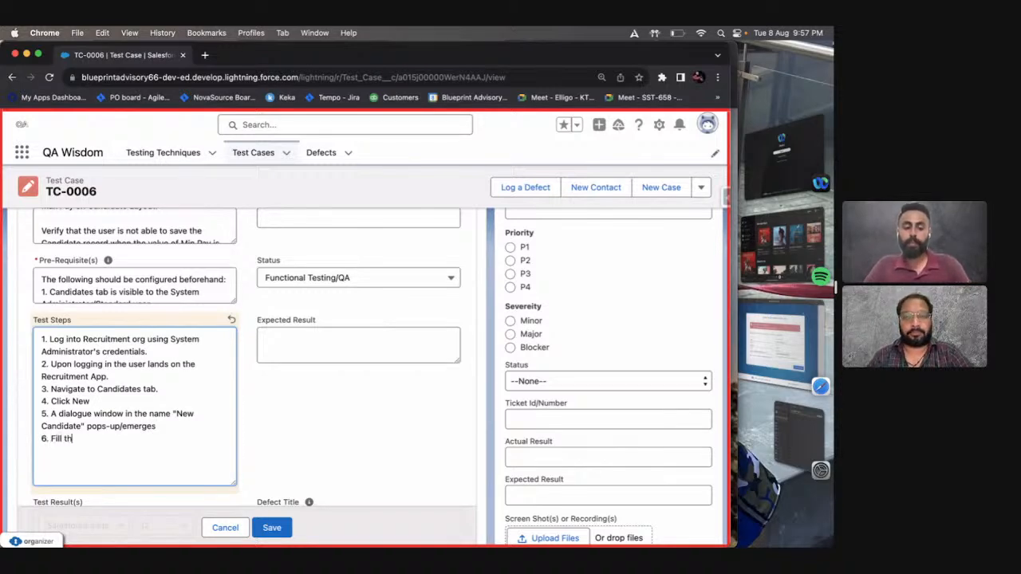
type("e fields with th")
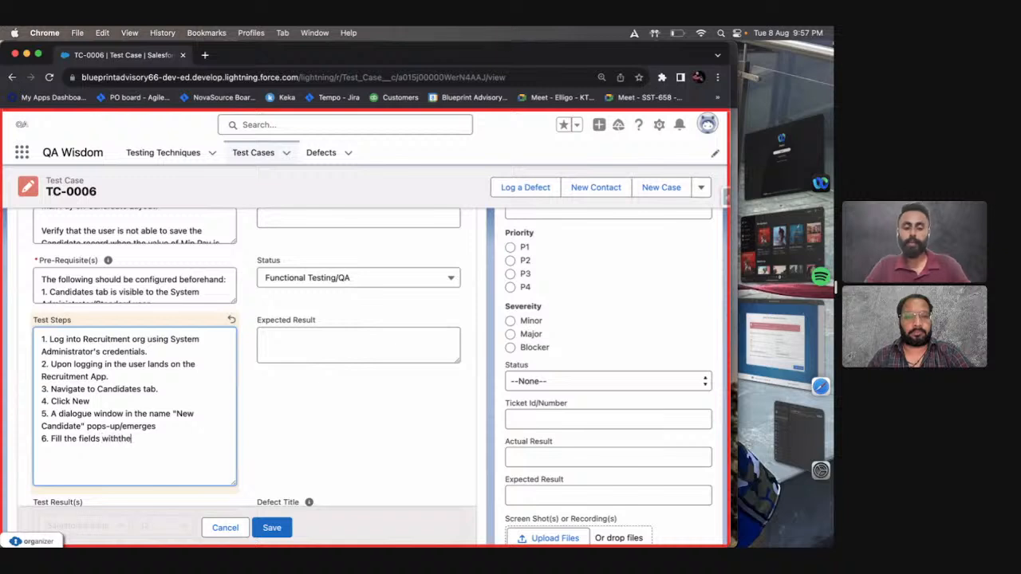
type("e required inf")
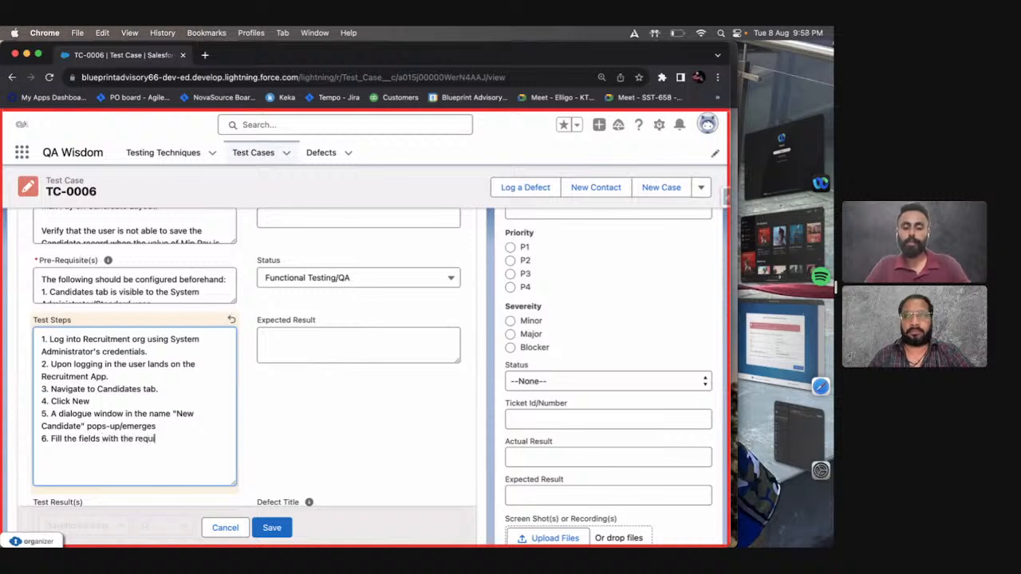
type("oram")
key("BackSpace")
key("BackSpace")
type("mation")
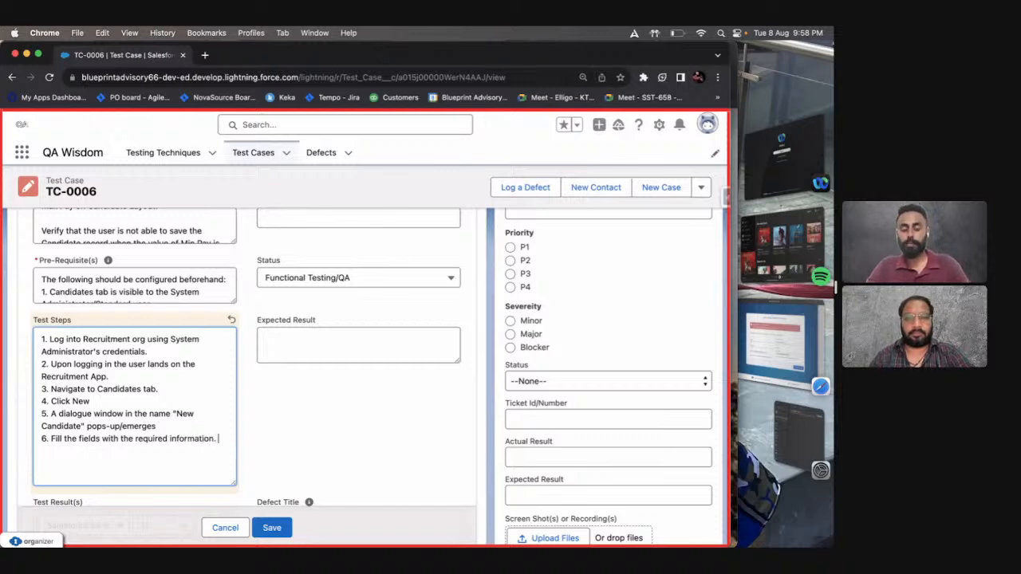
type(".")
Extend the sixth test step with: Feed the field "Min Pay" with a value that is greater than the Max Pay's value.
key("Return")
type("Feed the field")
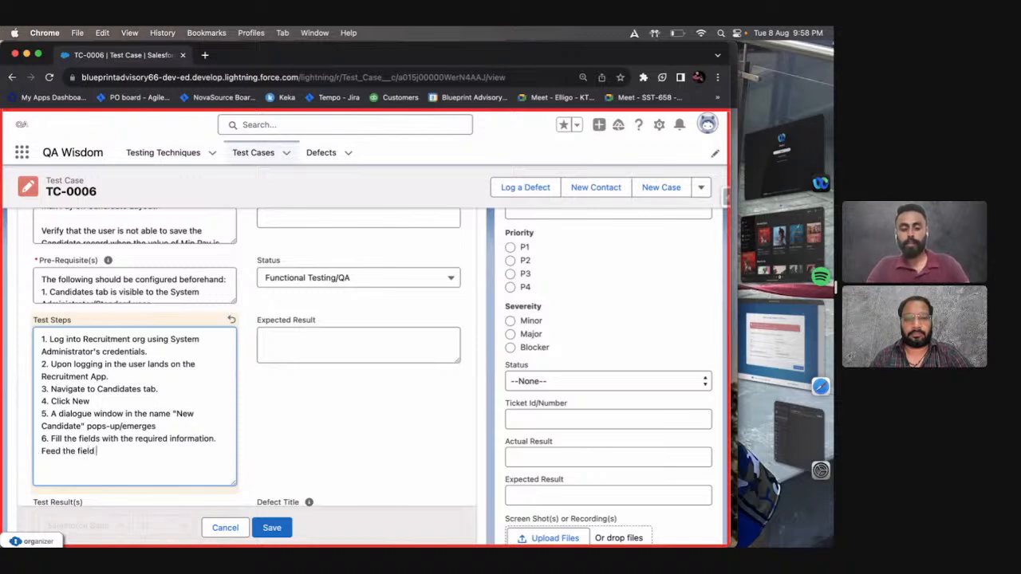
type("\"Mi")
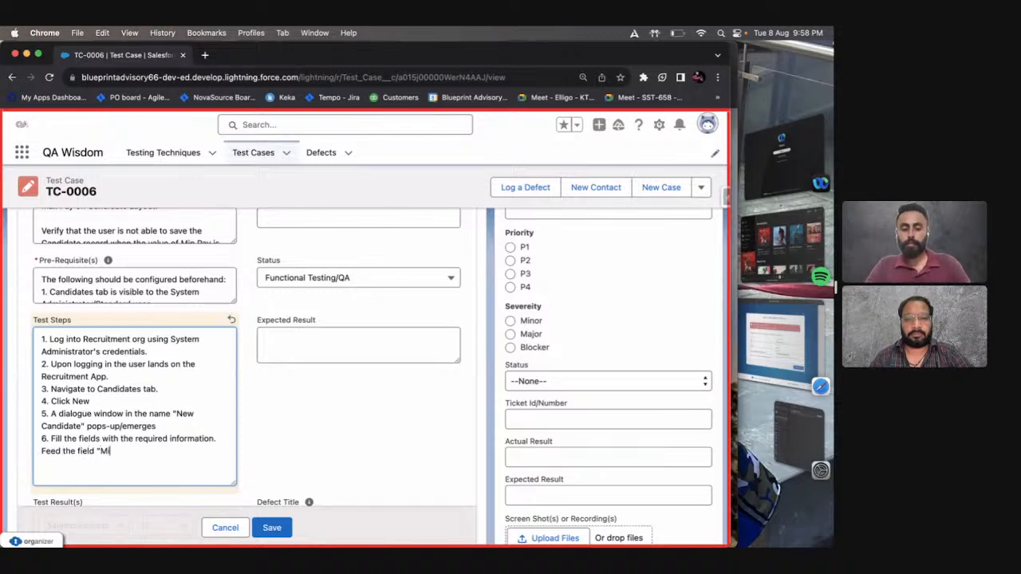
type("n Pay\" with a ")
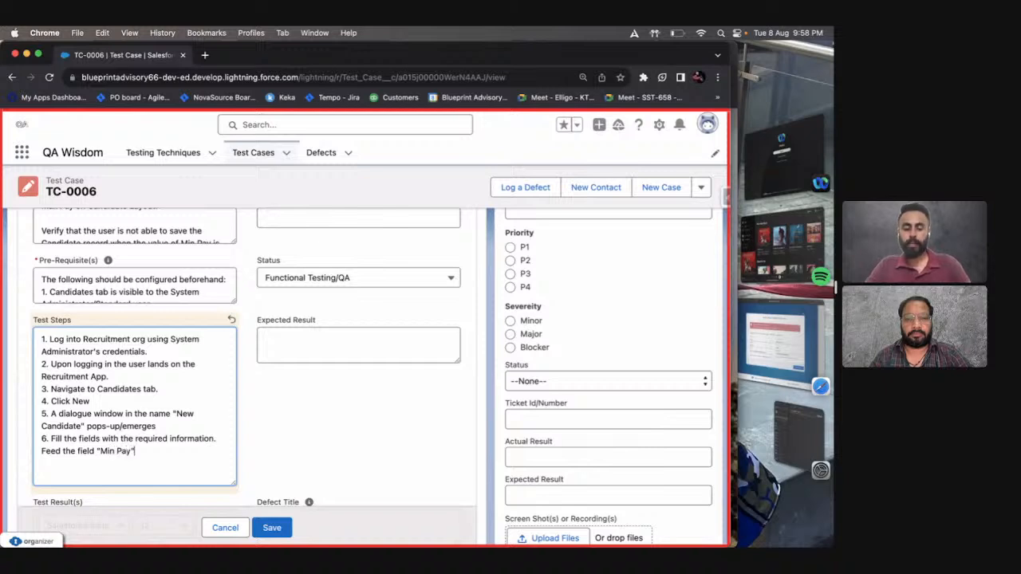
type("value wha")
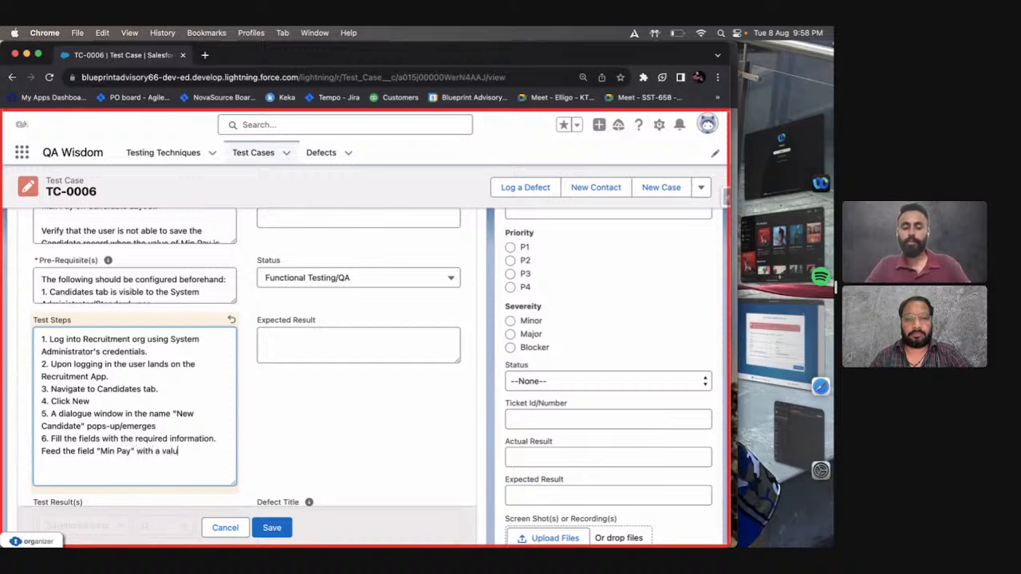
key("BackSpace")
key("BackSpace")
key("BackSpace")
type("that")
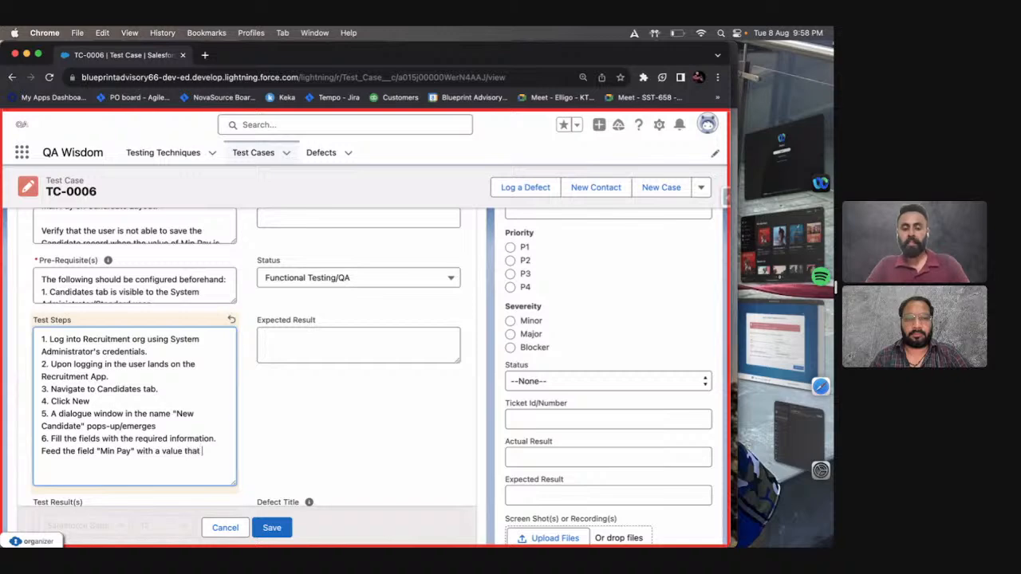
type(" is greater then")
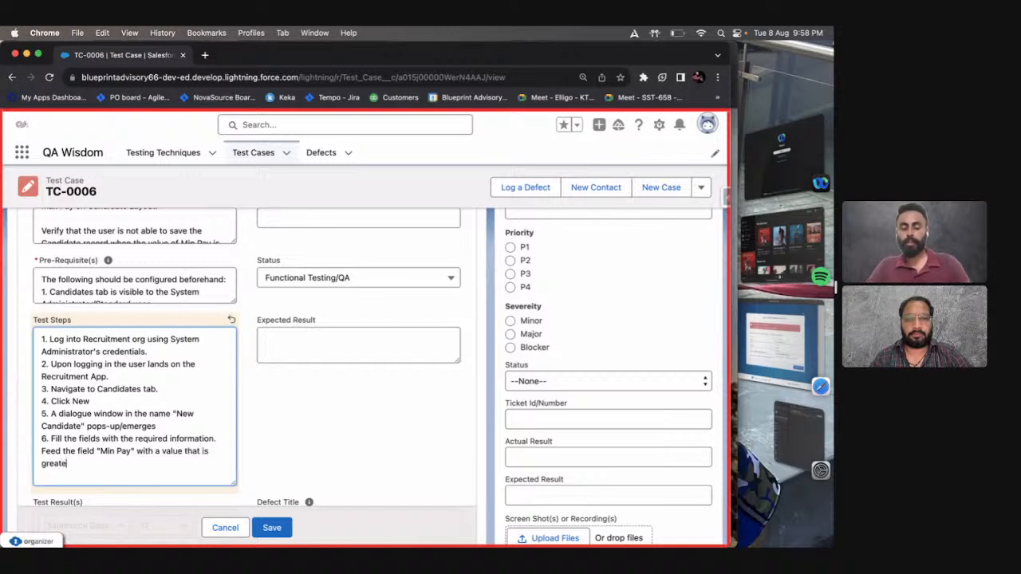
key("BackSpace")
key("BackSpace")
type("an the ")
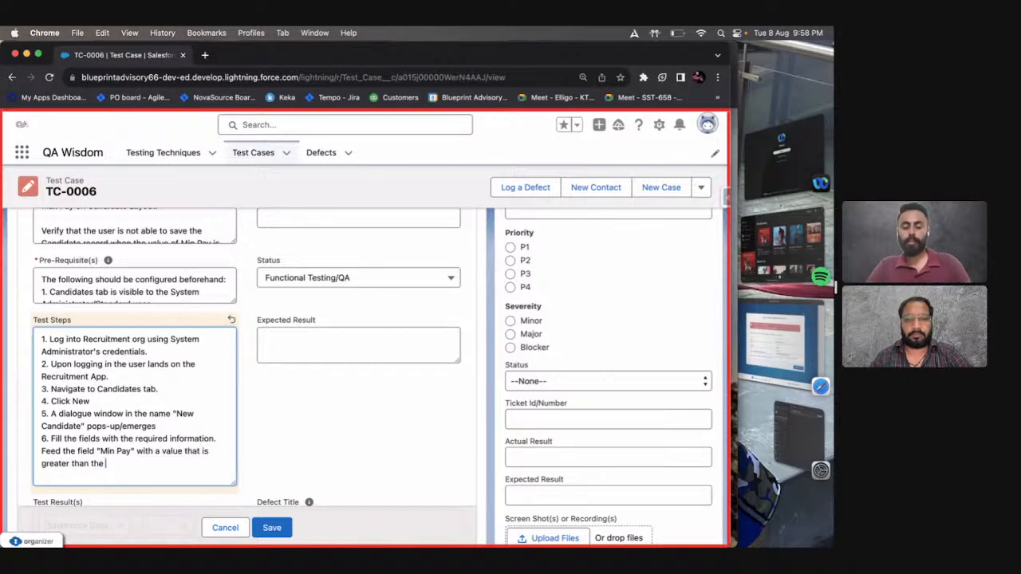
type("\"Maz")
key("BackSpace")
type("z")
key("BackSpace")
key("BackSpace")
type("x Pa")
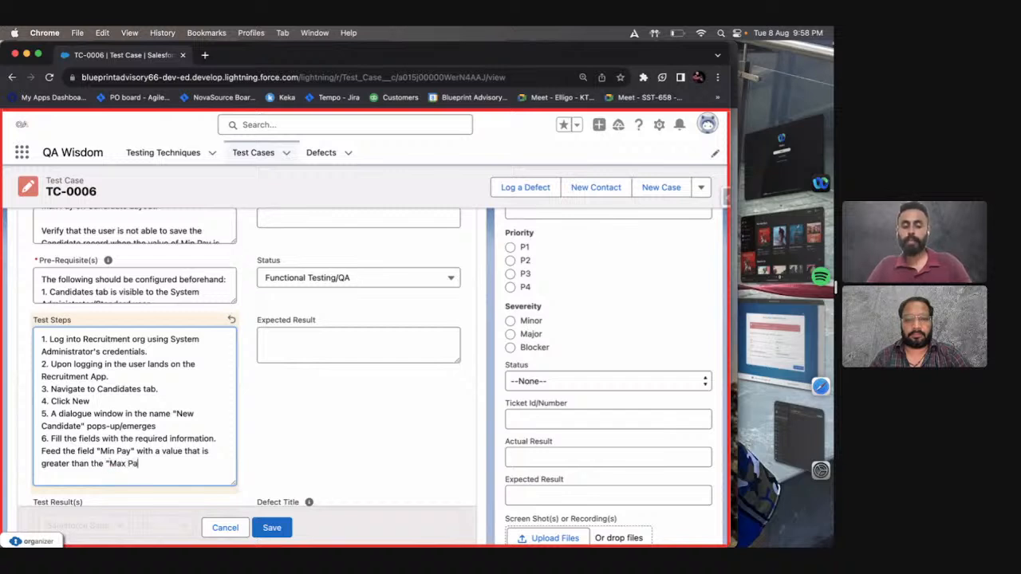
type("y's value.")
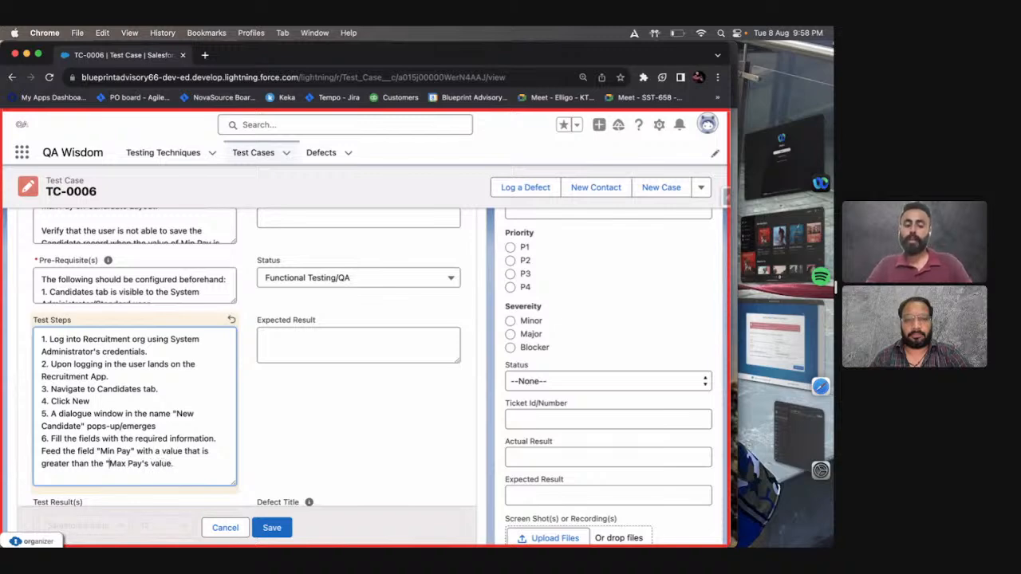
key("BackSpace")
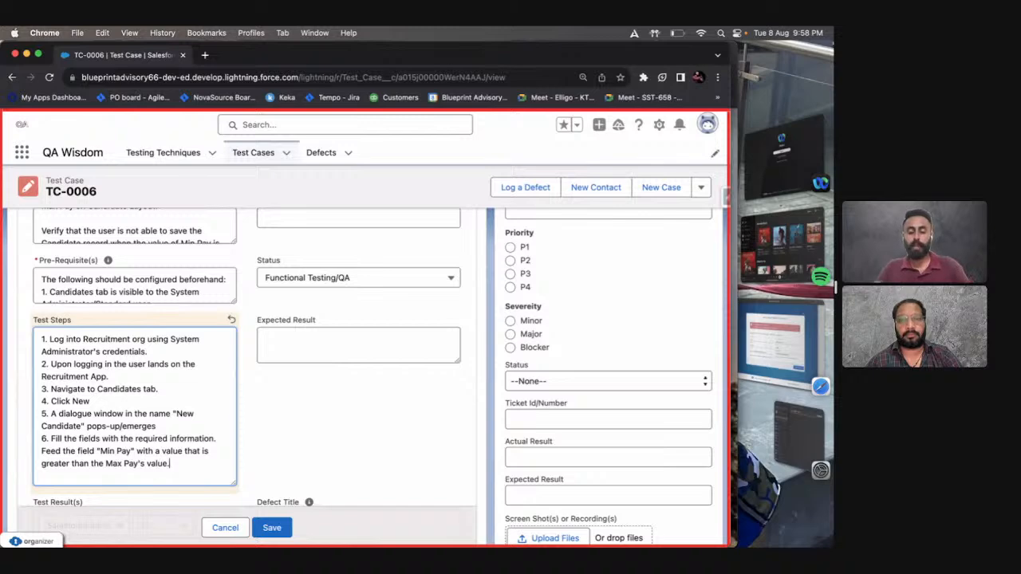
Add "7. Click Save" on a new line below the sixth test step.
type("7")
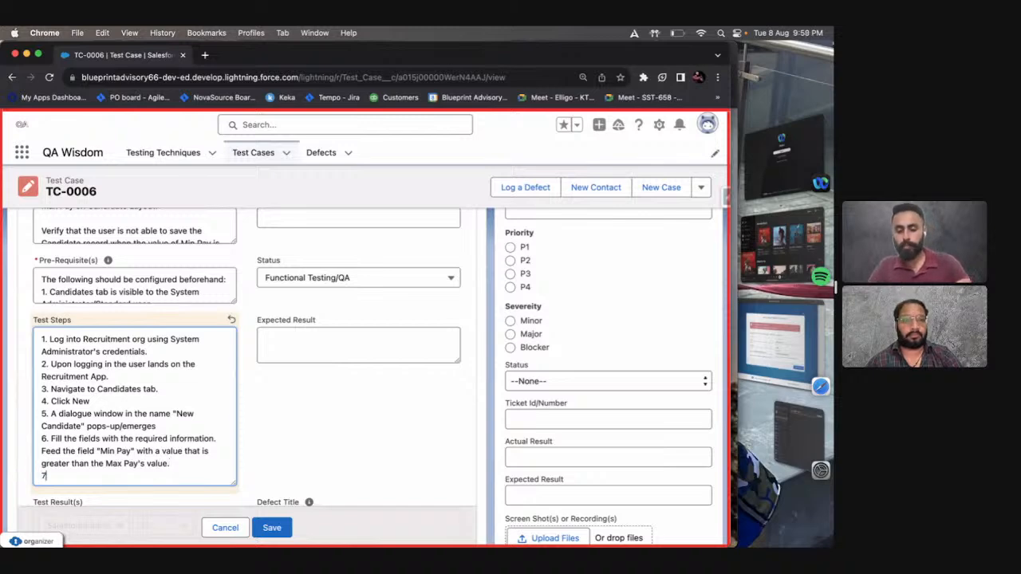
type(". Cl")
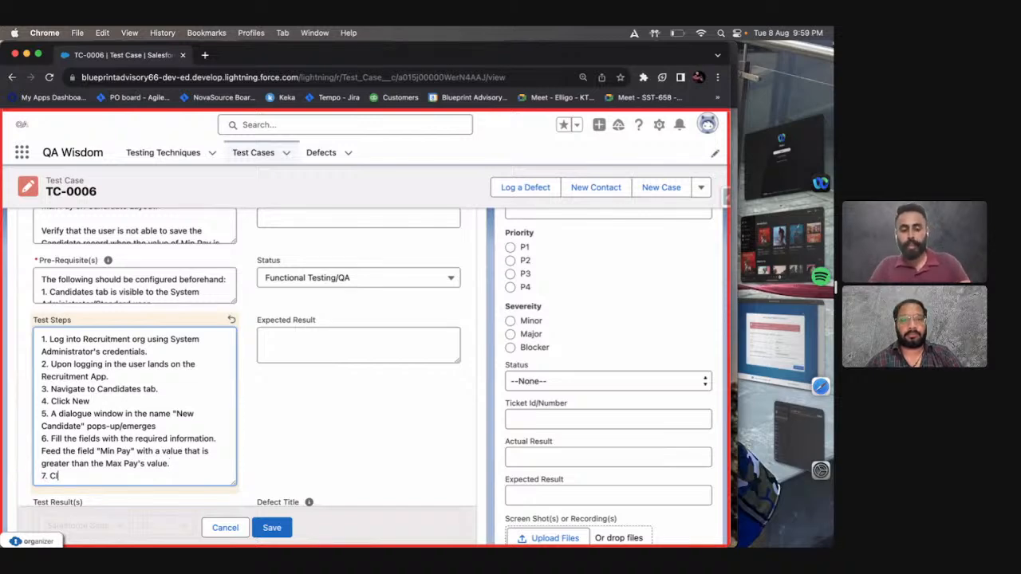
type("ick Save")
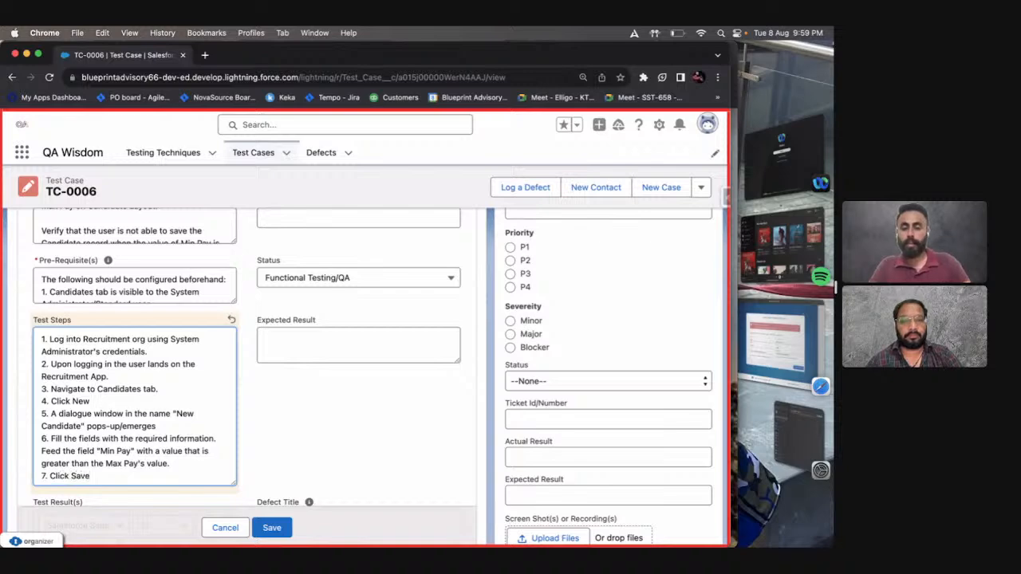
Start the eighth test step on a new line: "8. The user is prompted with an error message stating -".
key("Return")
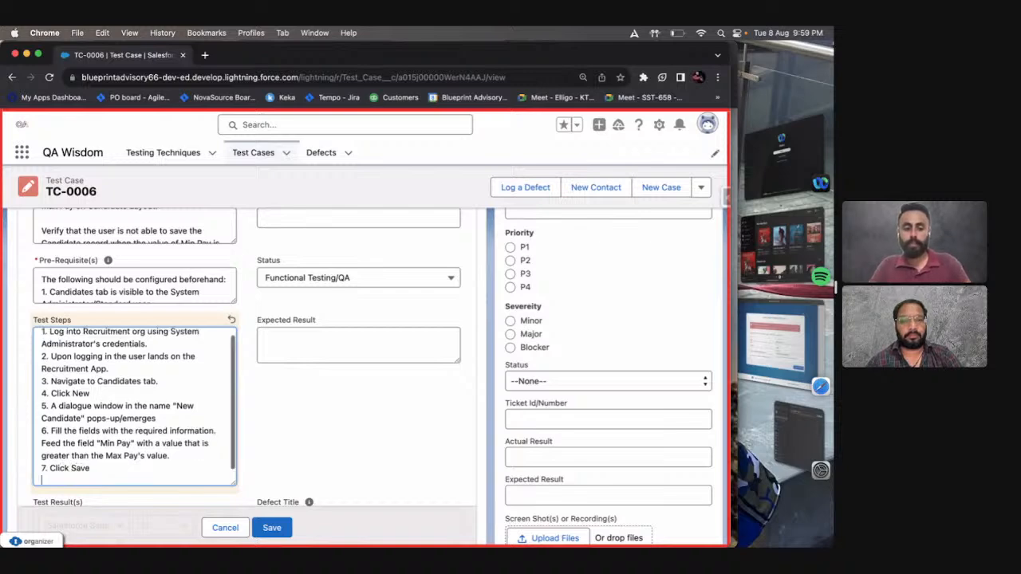
type("8.")
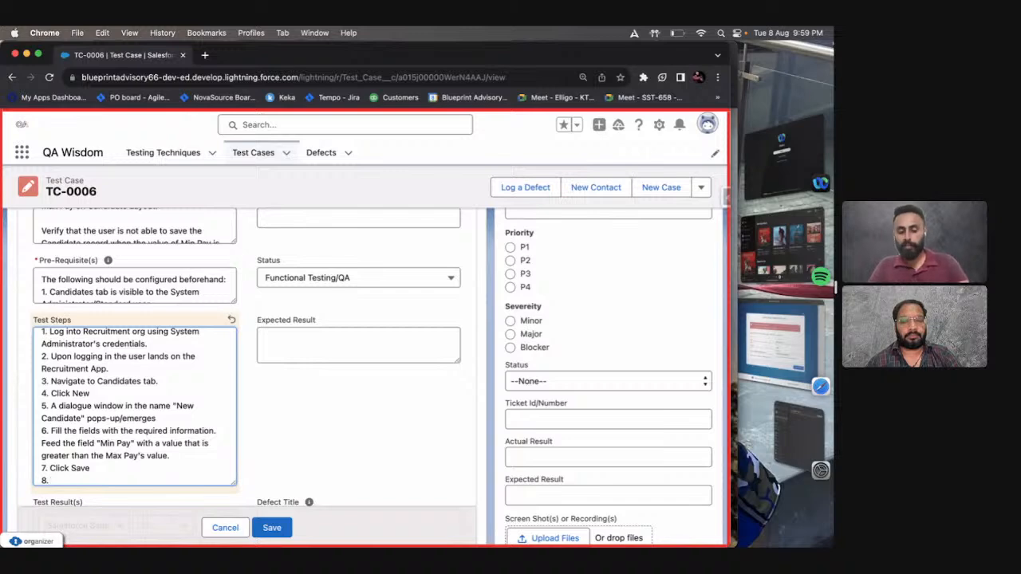
type("The user i")
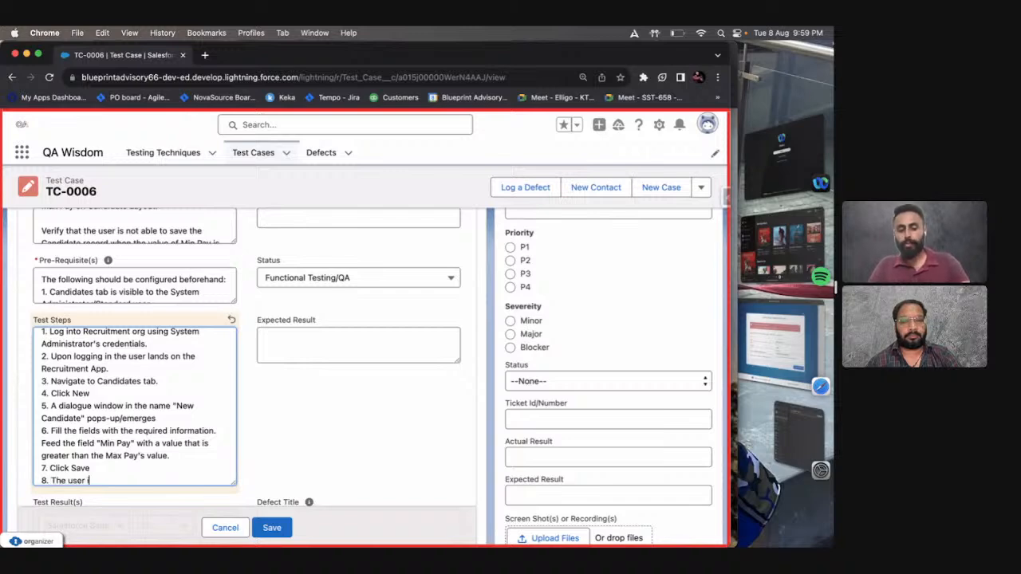
type("s pr")
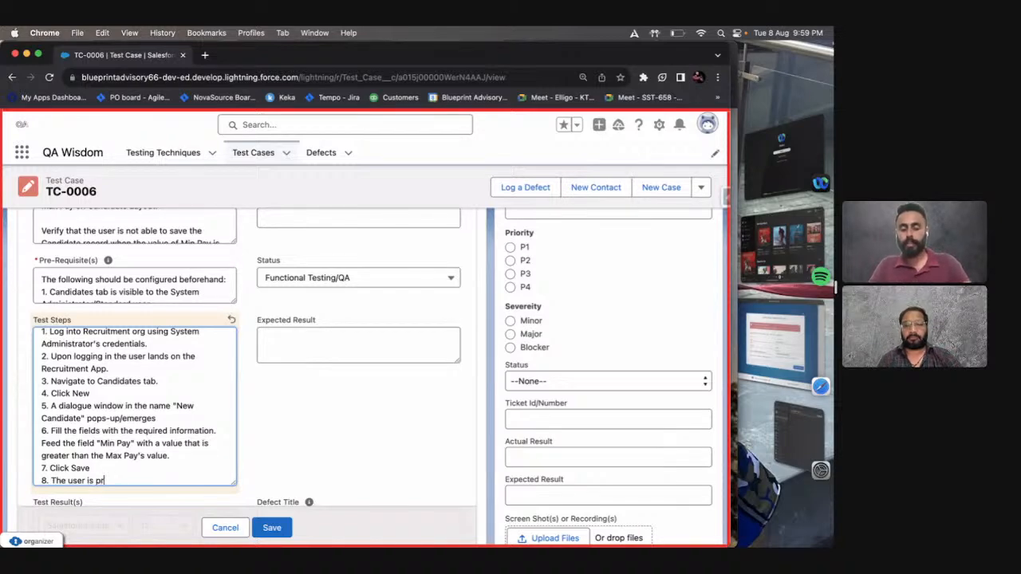
type("ompted with an error message ")
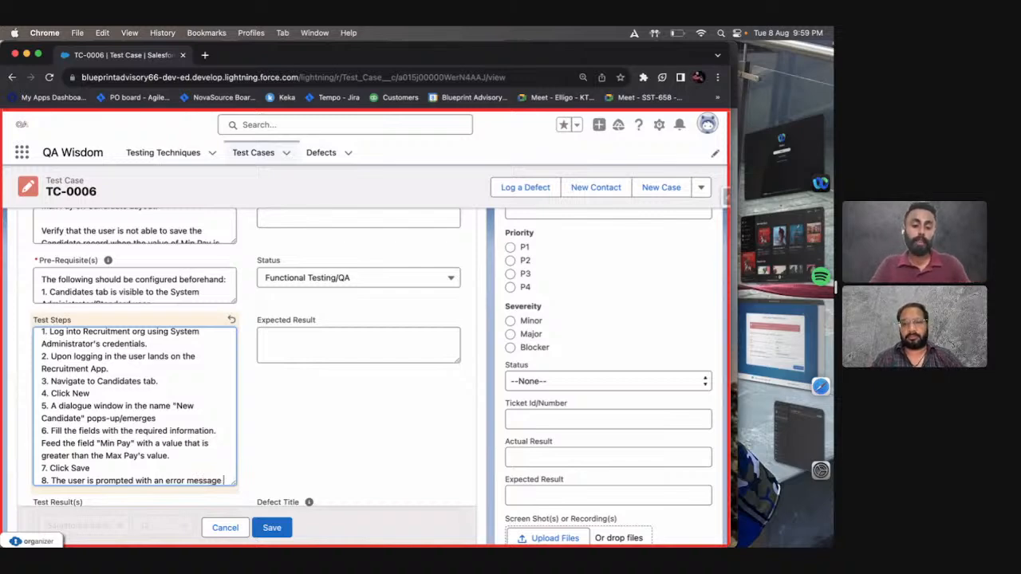
type("-sta")
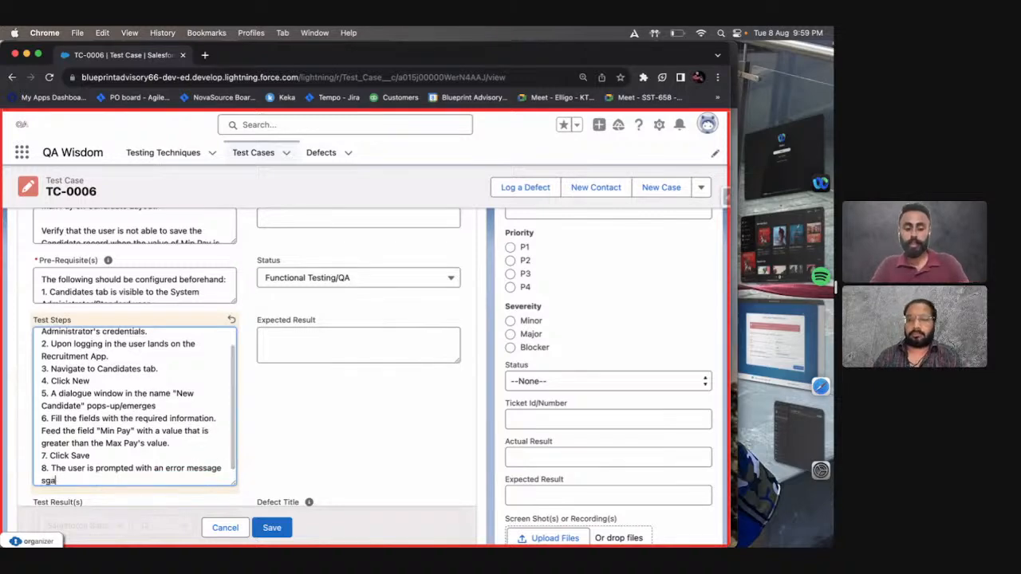
type("ting -")
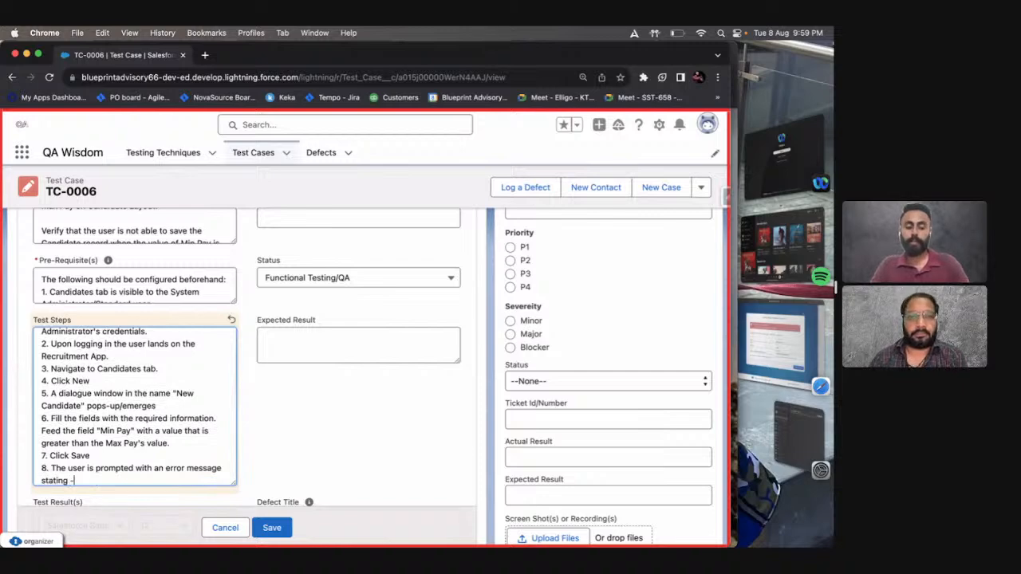
type(" \"Min")
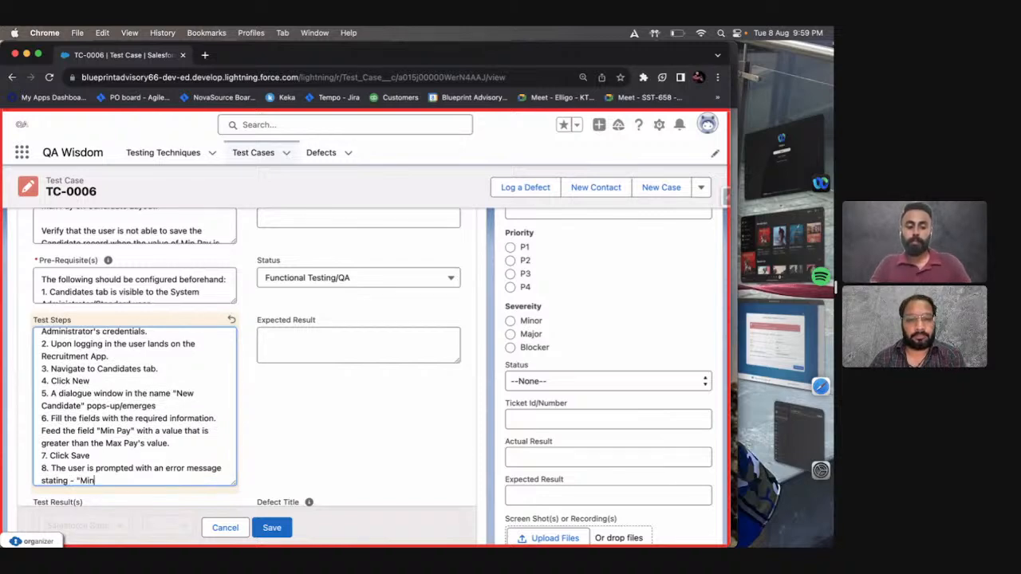
type(" Pay cannot ")
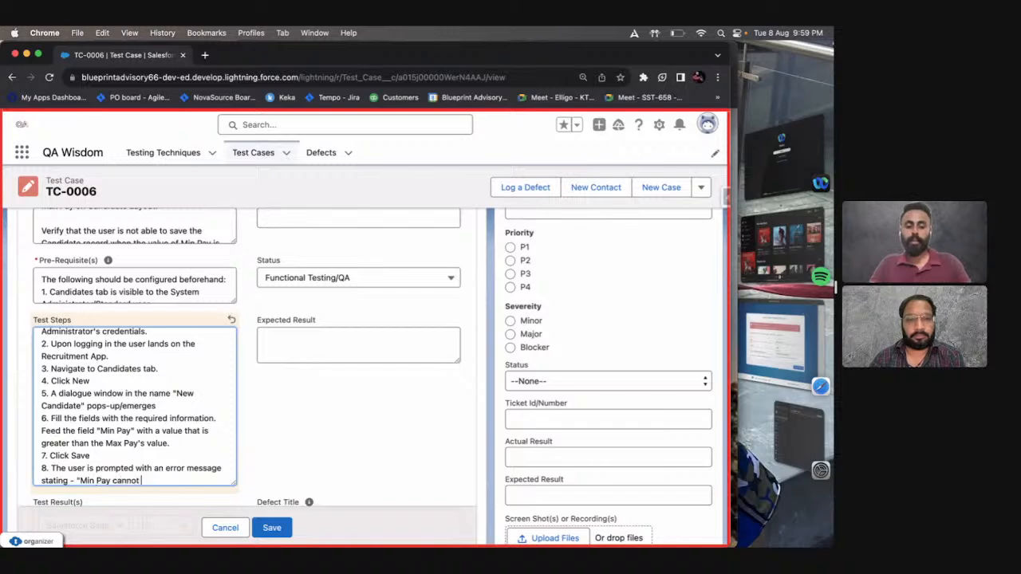
type("be greated")
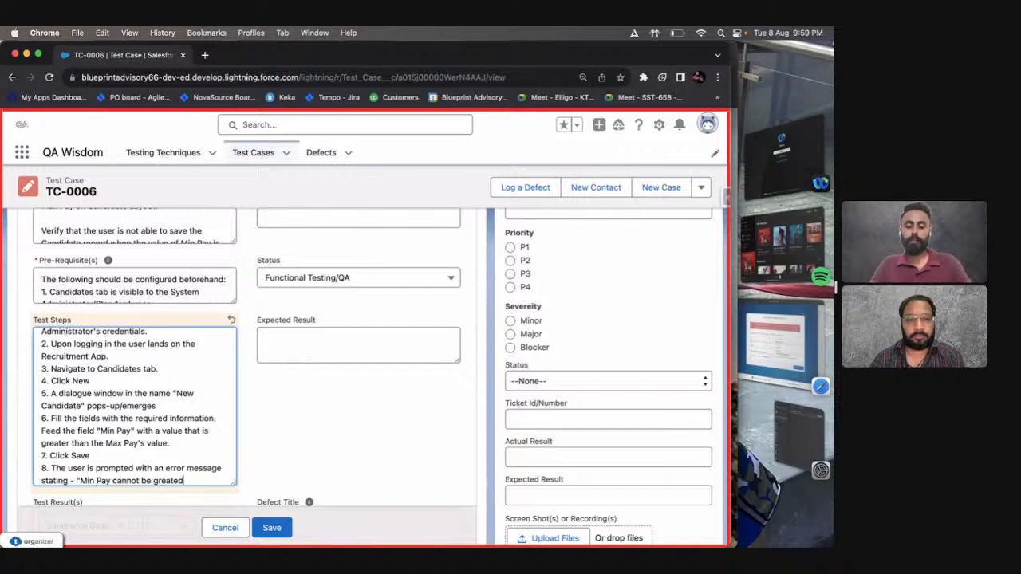
Complete the eighth test step with the quoted error message "Min Pay cannot be greater than the Max Pay".
key("BackSpace")
type("r t")
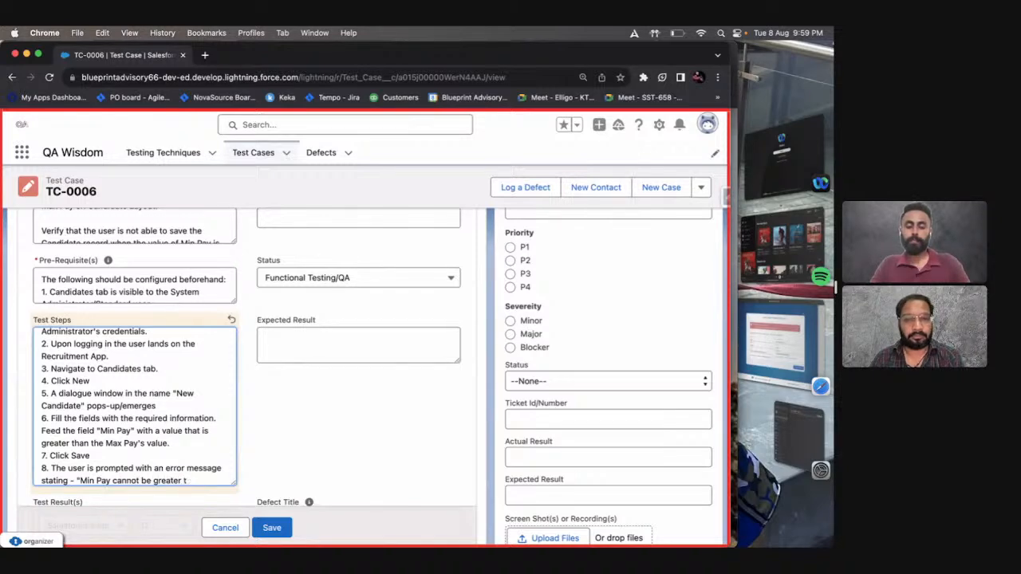
type("han the ")
type("Ma")
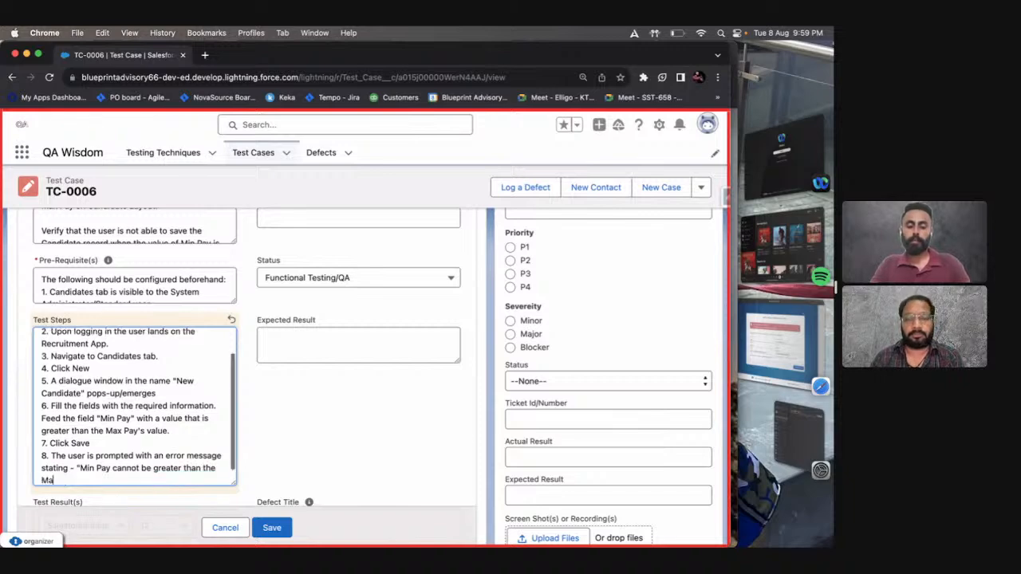
type("x Pay\"")
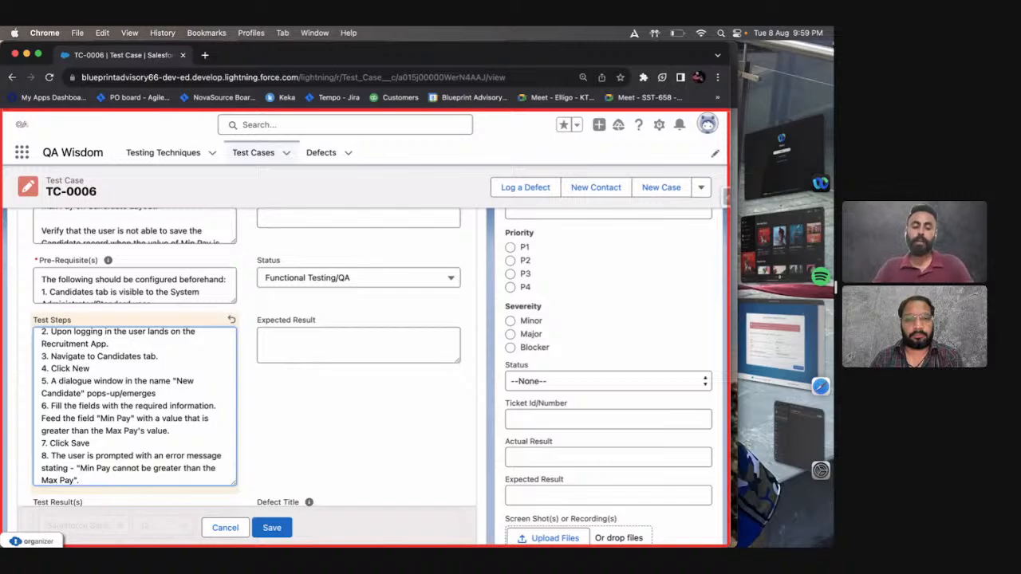
type(".")
scroll(163, 411, "down", 1)
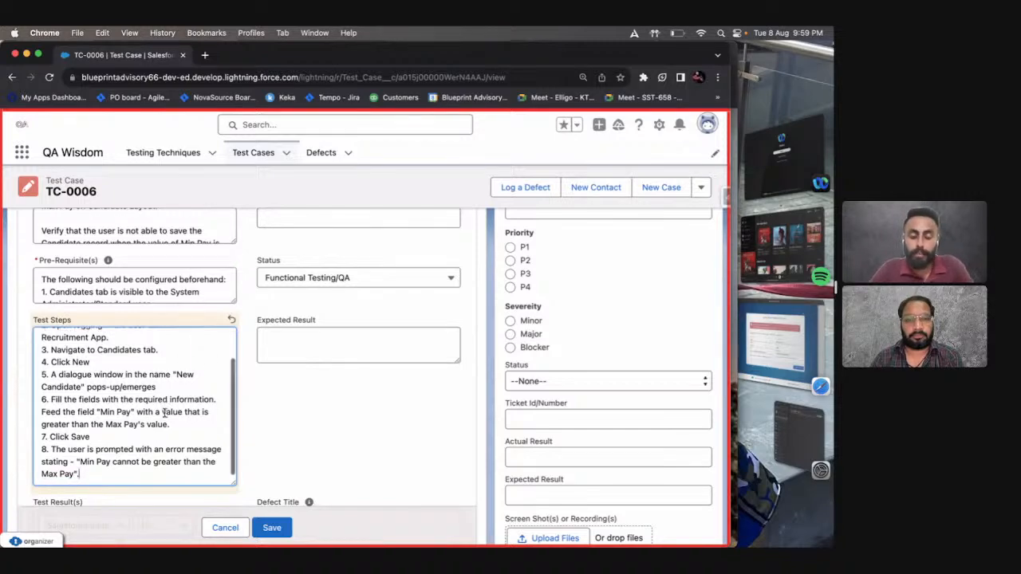
scroll(163, 412, "up", 2)
scroll(164, 413, "down", 2)
scroll(191, 379, "down", 1)
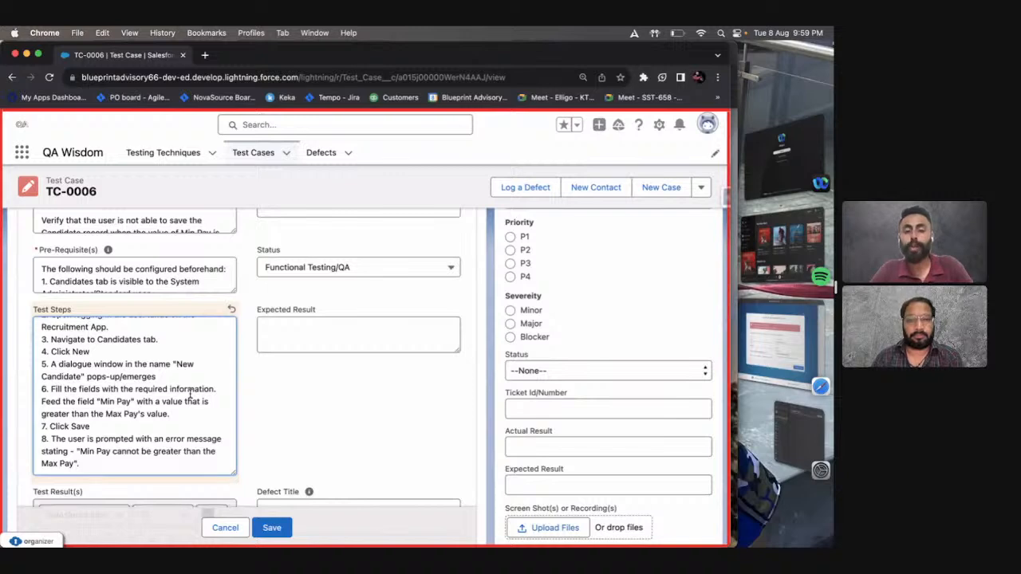
scroll(190, 392, "up", 2)
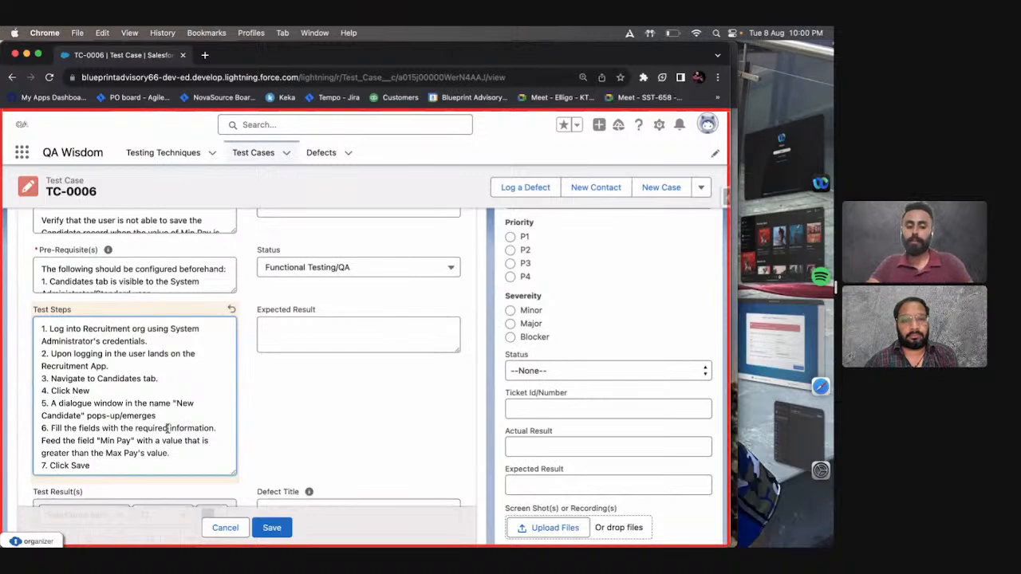
Open the Salesforce login page at login.salesforce.com in a new browser window.
key("super+n")
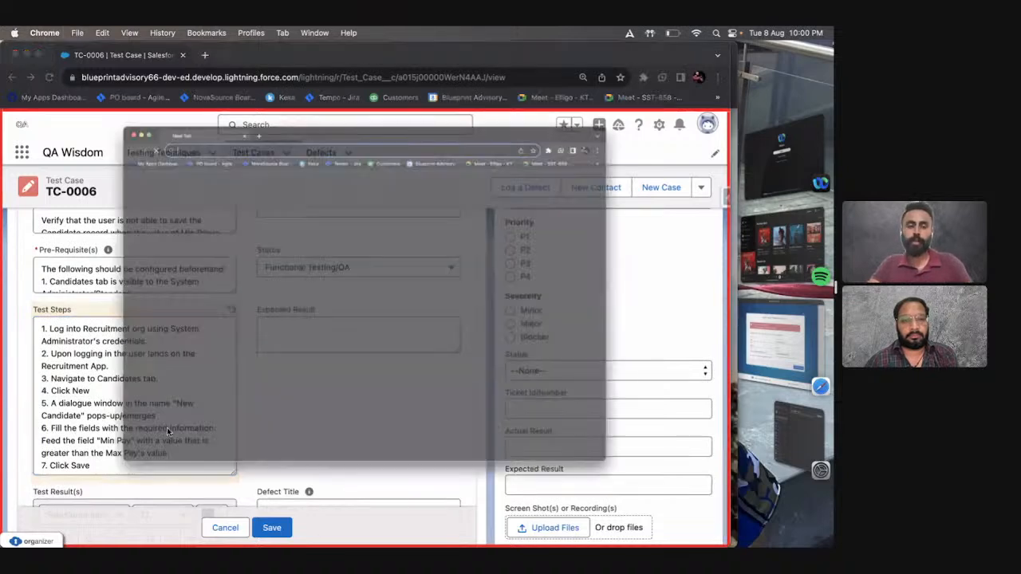
type("login.salesforce.com")
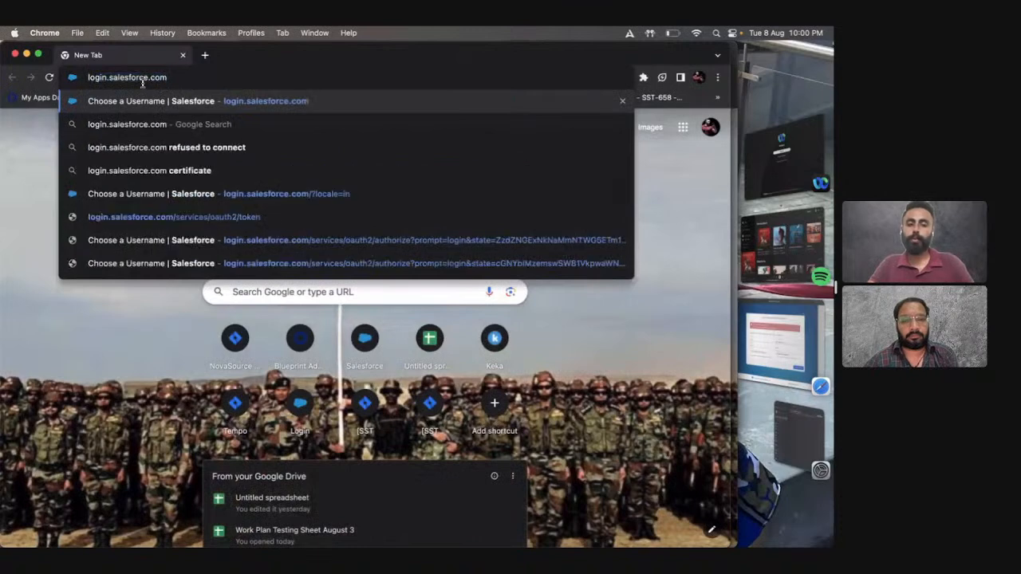
key("Return")
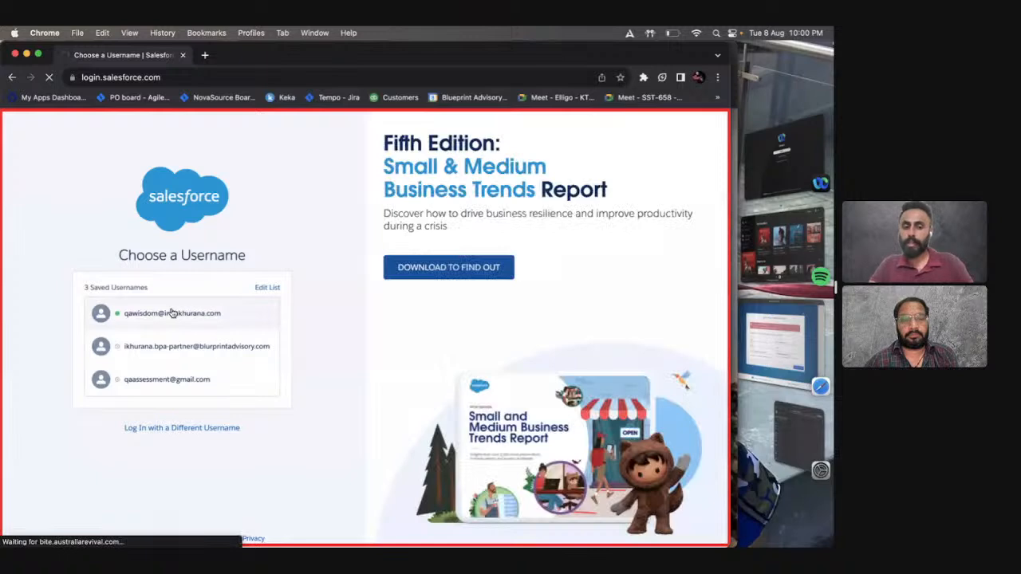
left_click(171, 313)
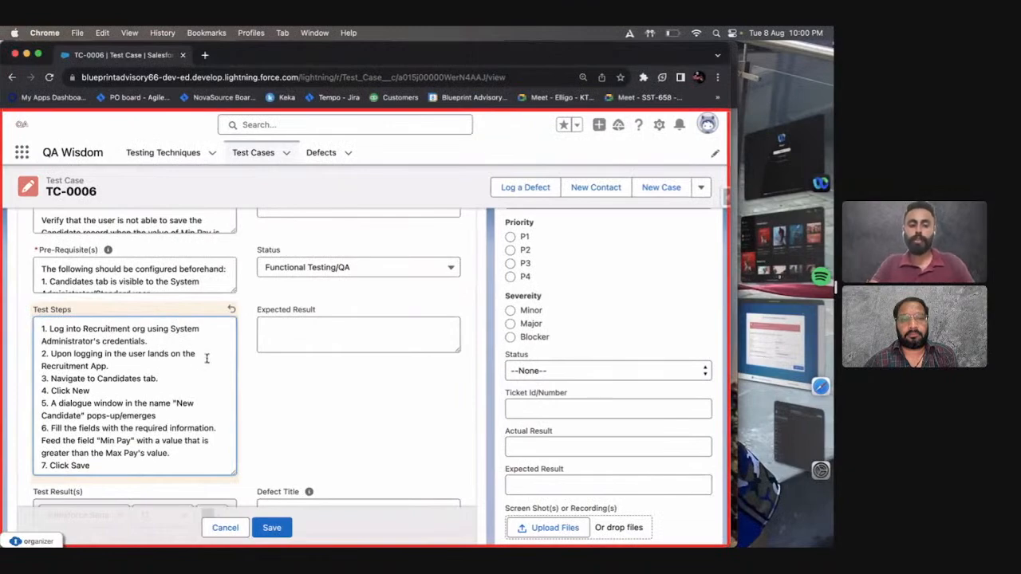
key("ctrl+Right")
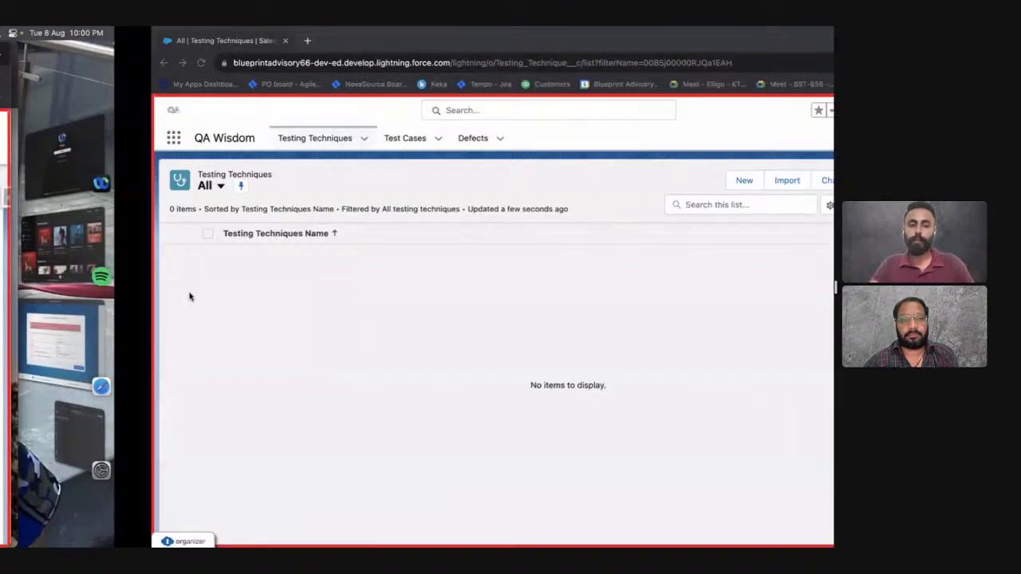
scroll(75, 169, "left", 5)
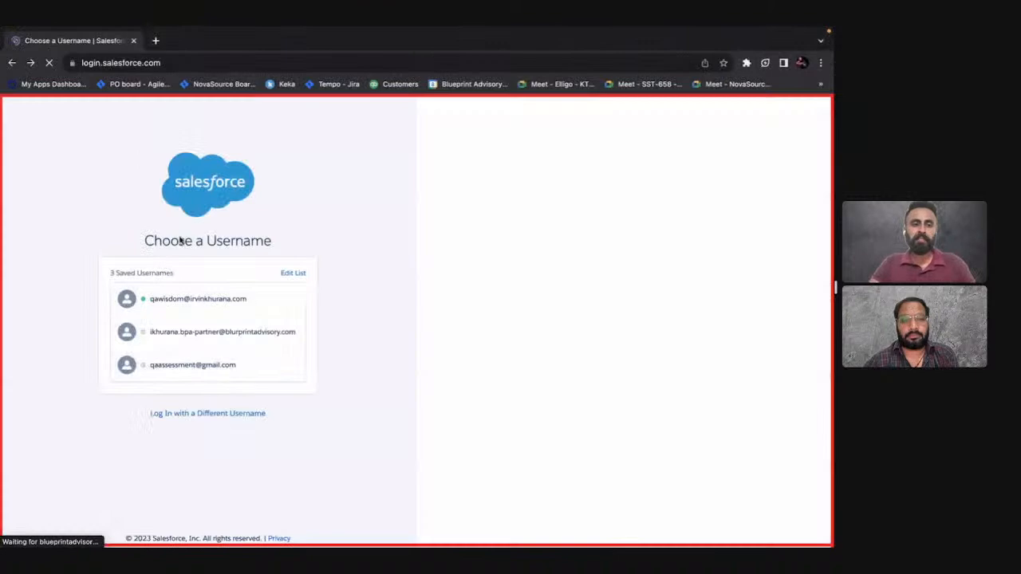
left_click(295, 273)
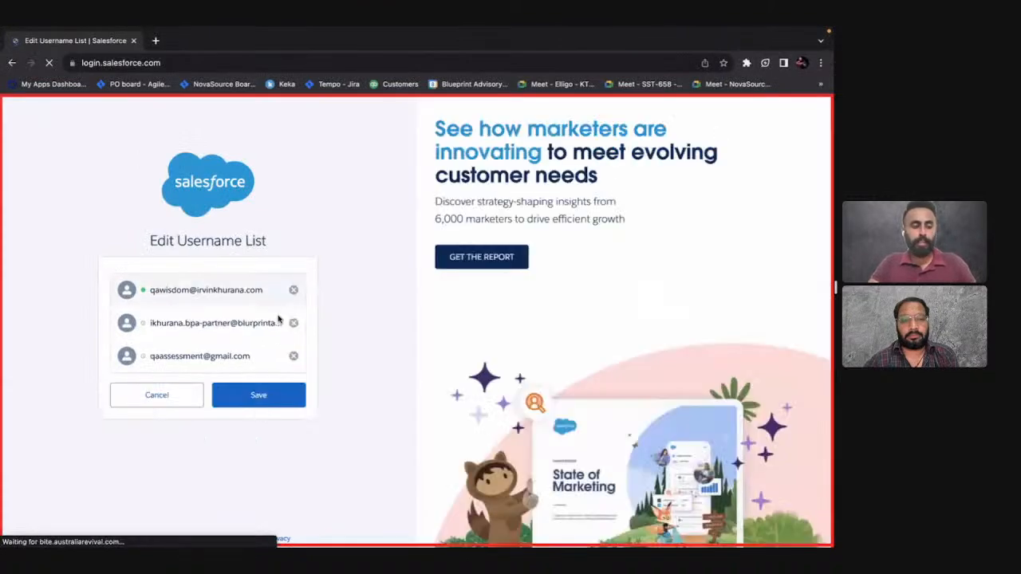
left_click(196, 389)
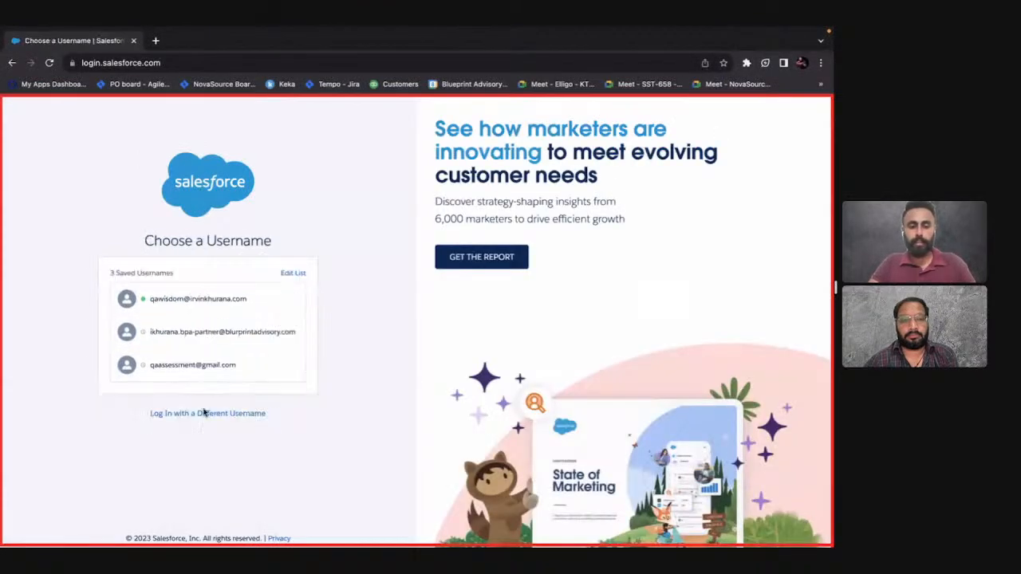
Choose to log in with a different username and fill in the org account's username.
left_click(201, 412)
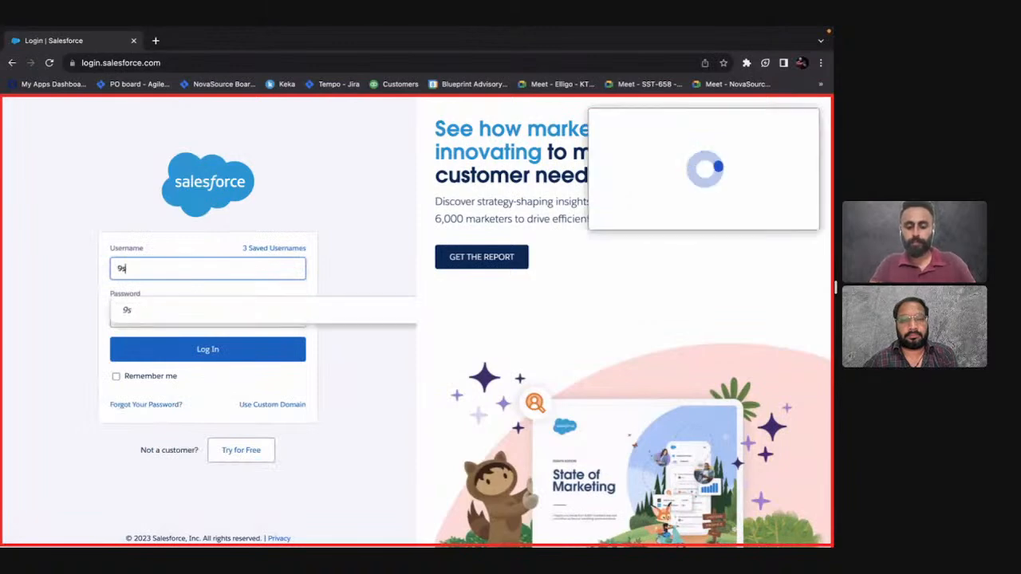
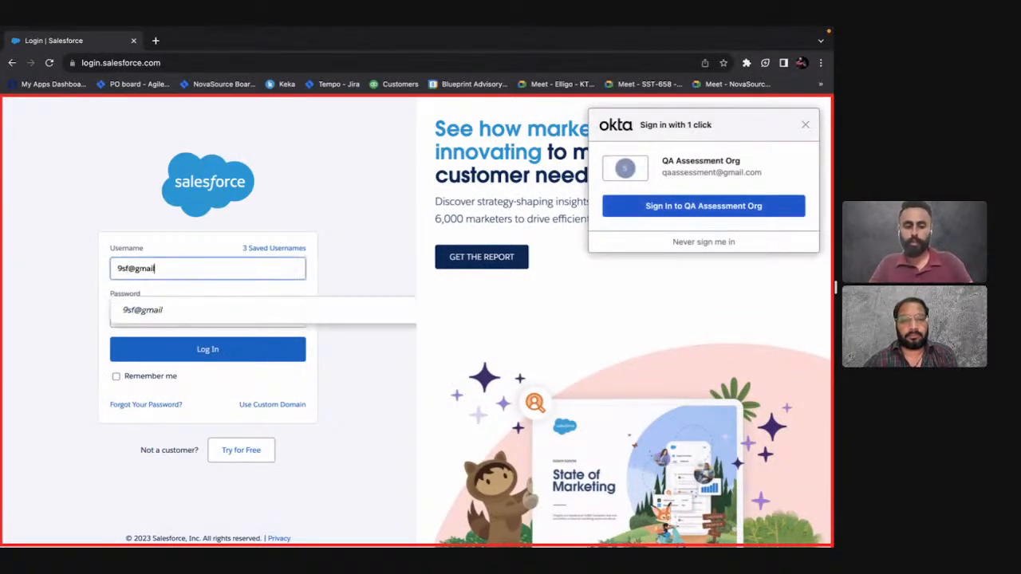
key("Tab")
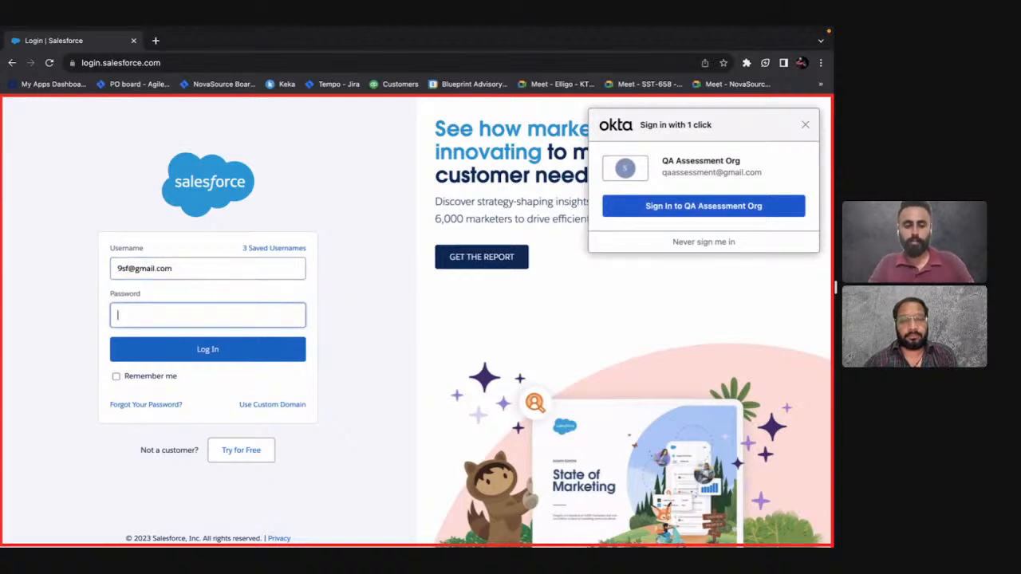
Enter the account password, log in to the org, and dismiss the offers to save the login details.
type("••••••••••••••••")
key("Return")
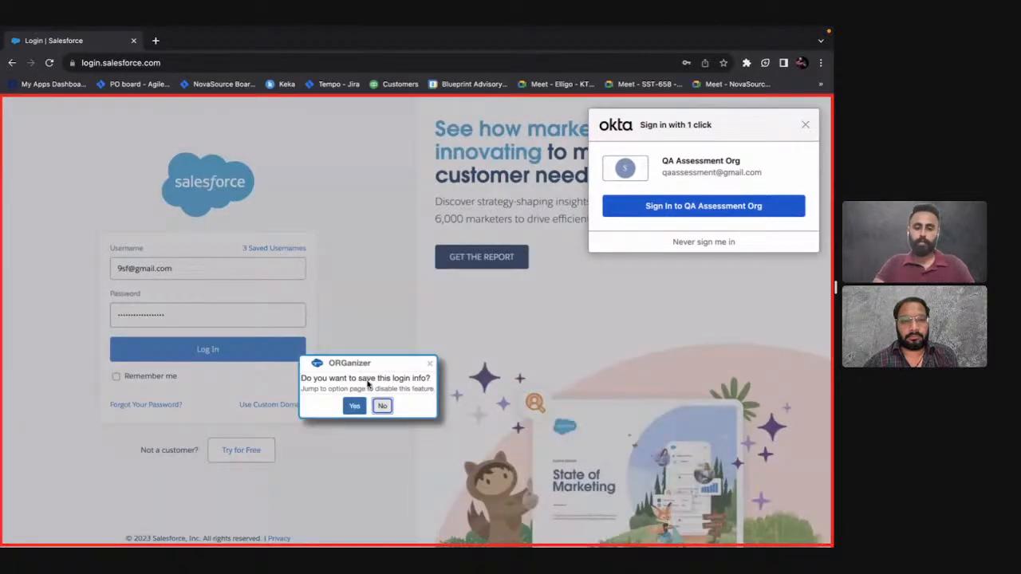
left_click(382, 406)
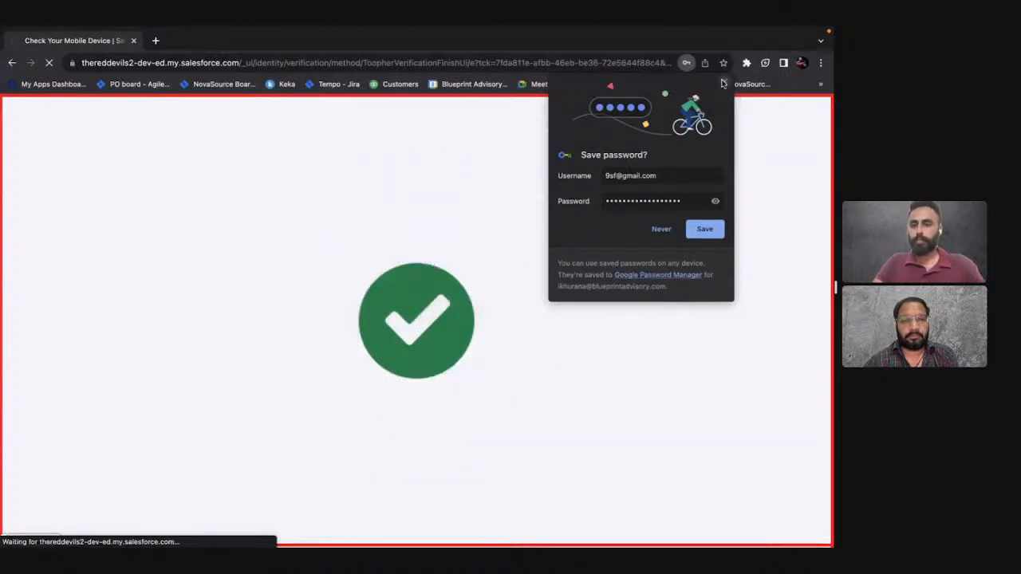
left_click(724, 82)
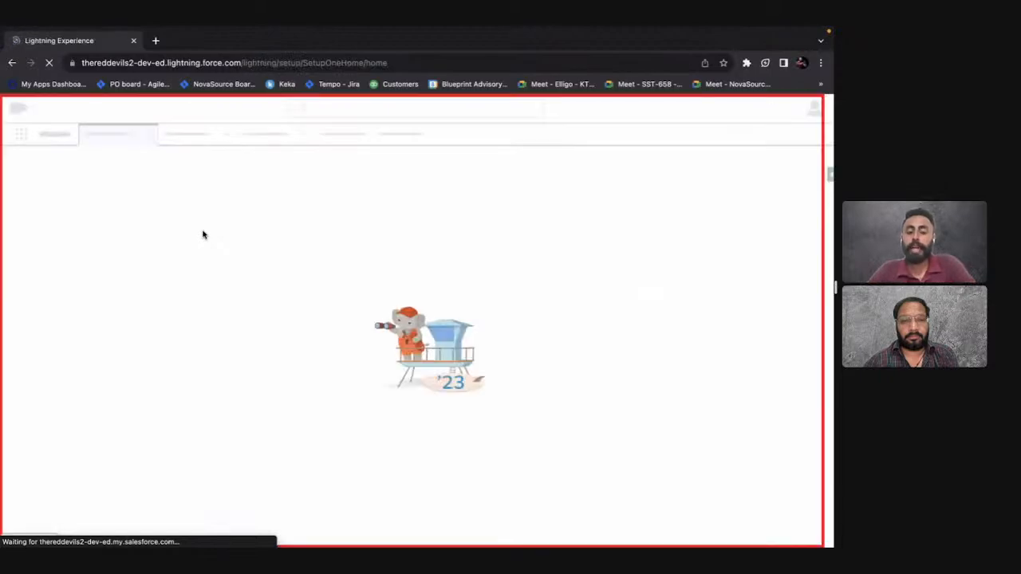
Review the second test step of TC-0006, about landing on the Recruitment App, against the logged-in org.
key("ctrl+Left")
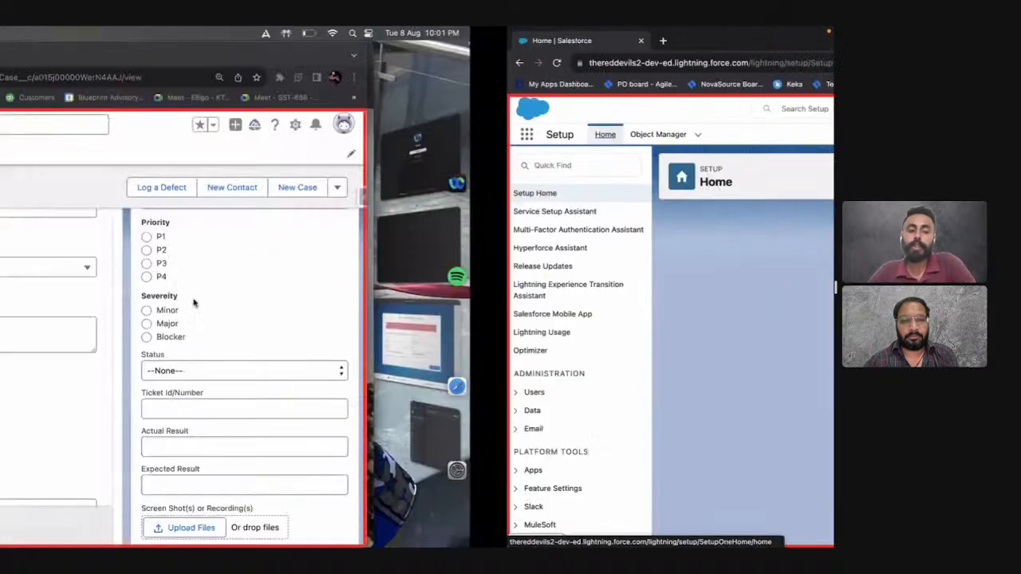
left_click_drag(109, 366, 52, 356)
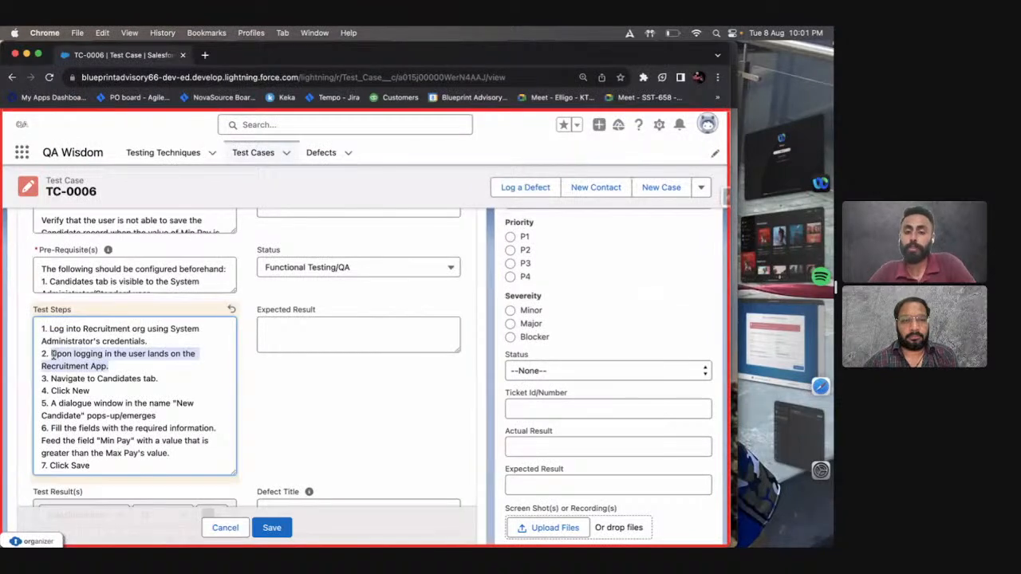
left_click(111, 368)
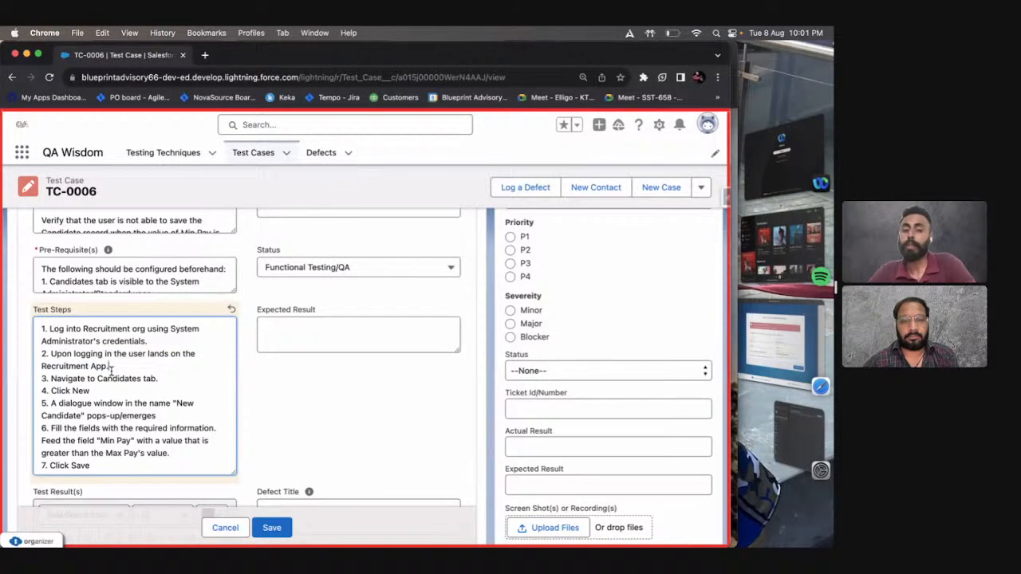
key("ctrl+Right")
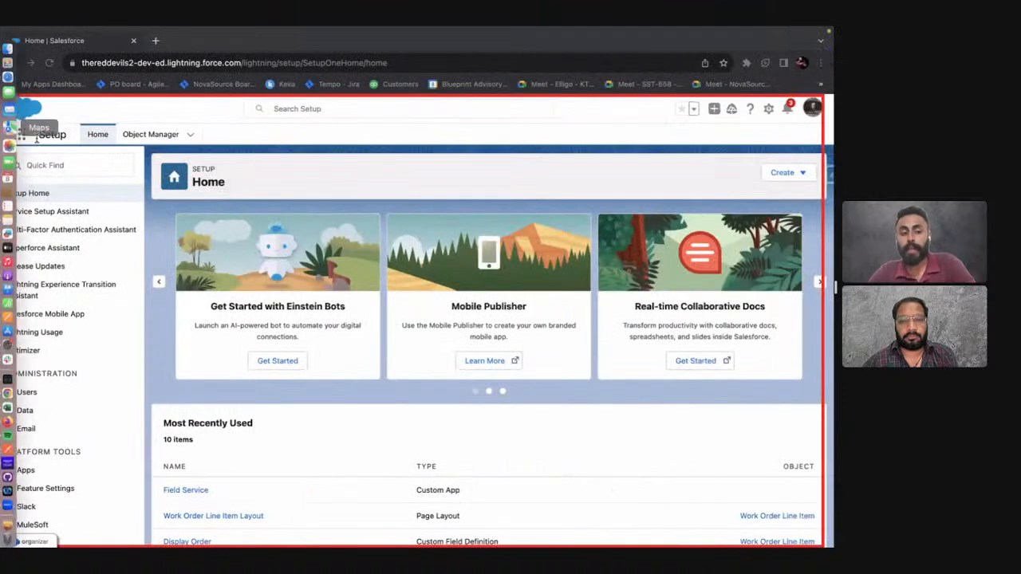
Find and open the Recruitment app in the Salesforce org, dismissing the site's request to show notifications.
left_click(19, 134)
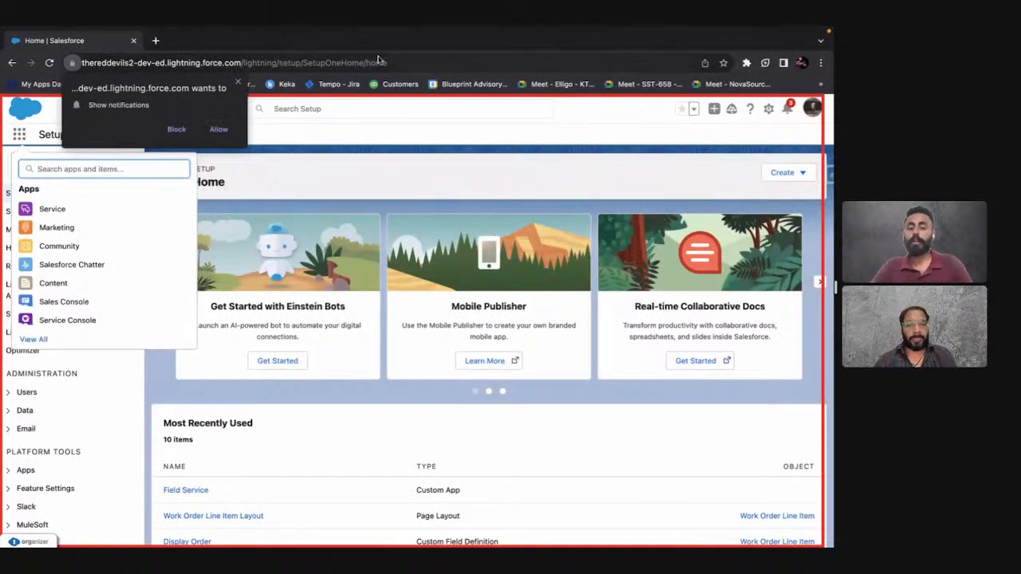
left_click(240, 84)
type("re")
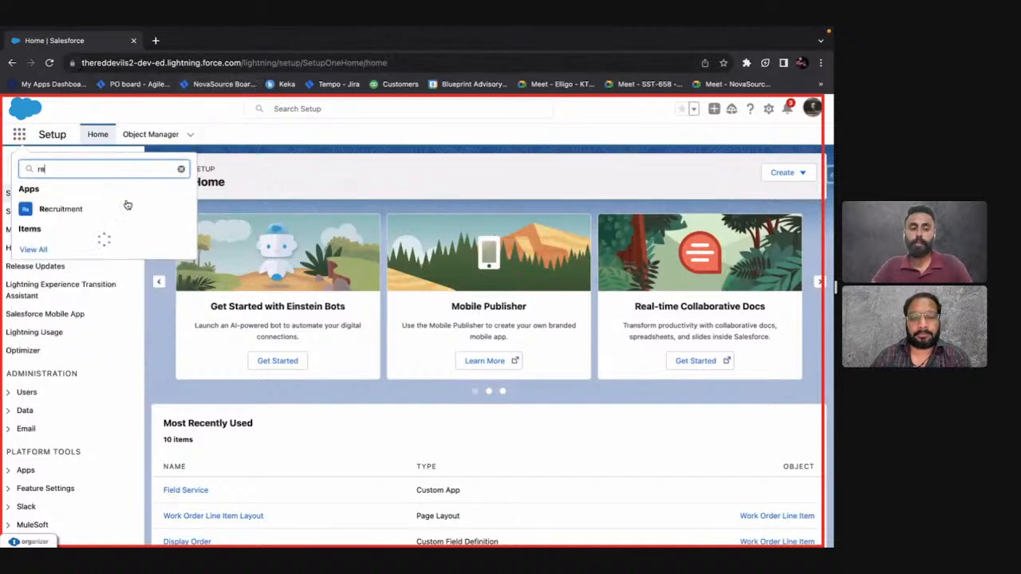
left_click(82, 212)
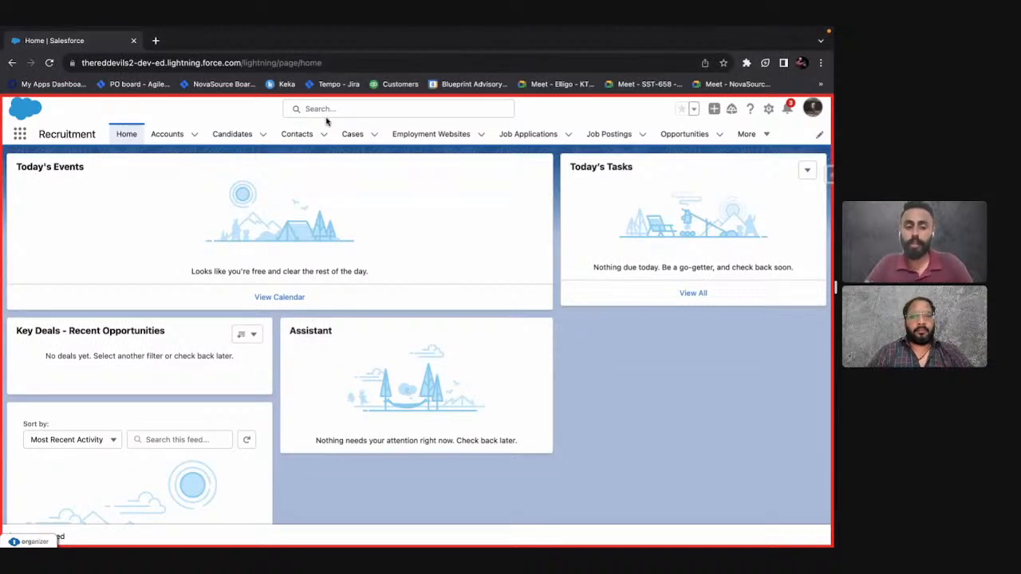
Check the third test step of TC-0006 and carry it out by opening the Candidates list in the Recruitment org.
key("ctrl+Left")
left_click_drag(156, 382, 51, 379)
key("ctrl+Right")
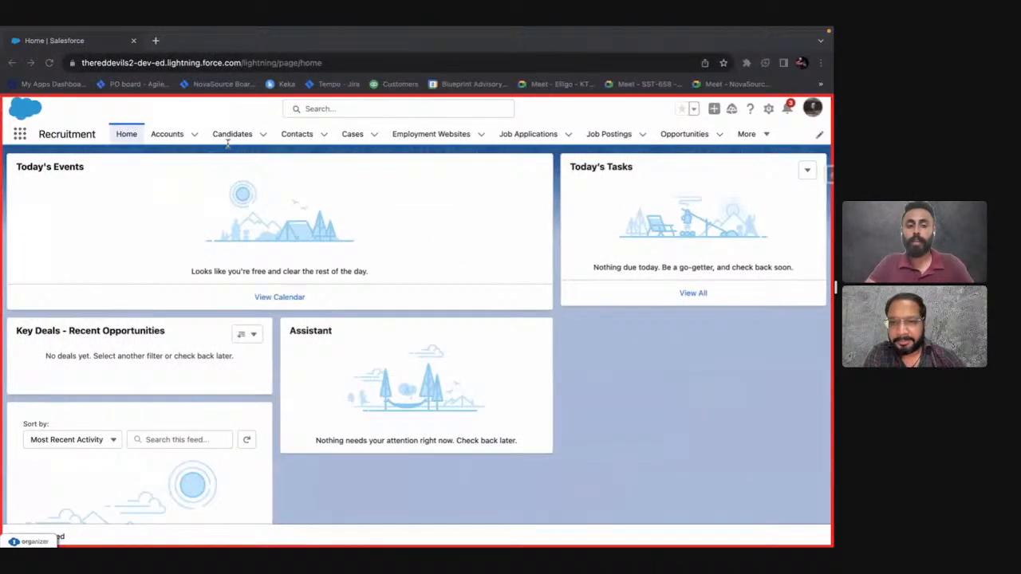
left_click(228, 133)
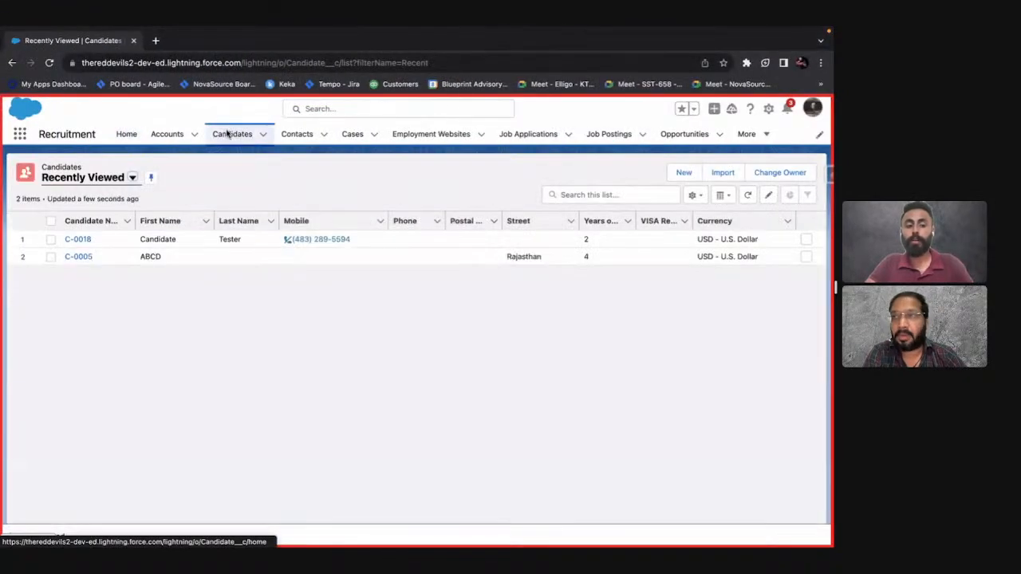
Compare test steps 4 and 5 of TC-0006 with the org by starting a new Candidate record.
key("ctrl+Left")
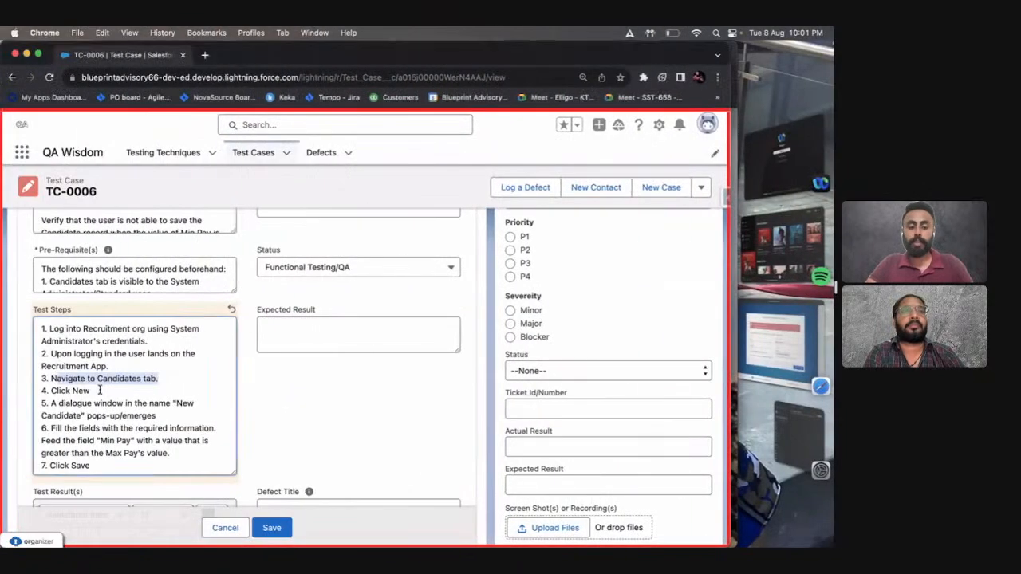
key("ctrl+Right")
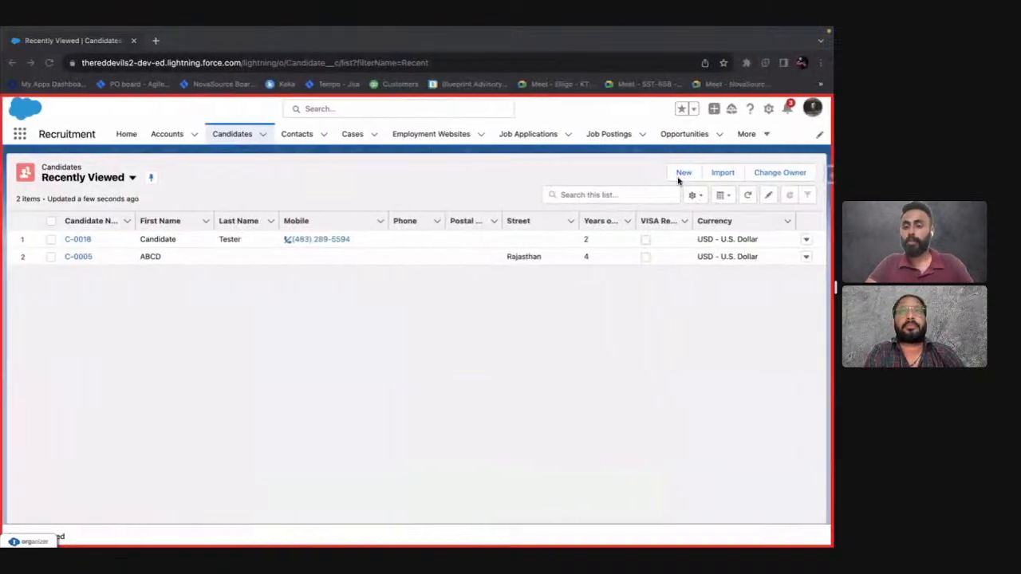
left_click(684, 173)
key("ctrl+Left")
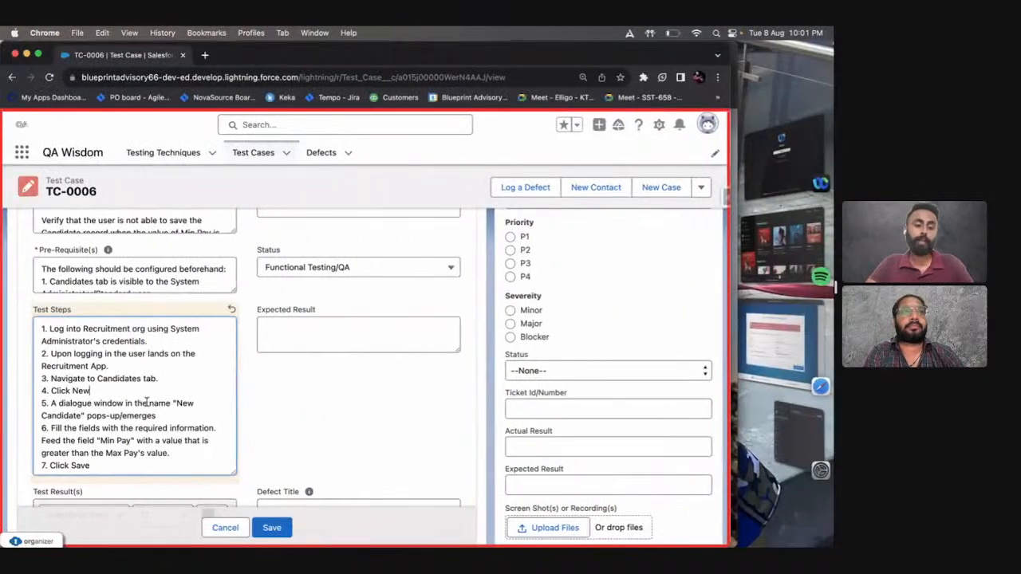
left_click_drag(156, 416, 57, 406)
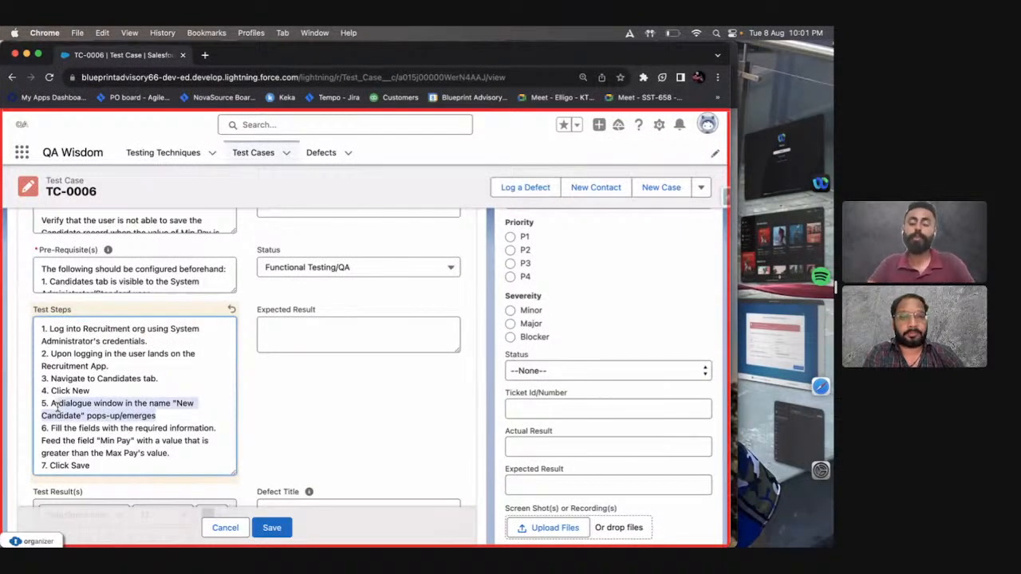
key("ctrl+Right")
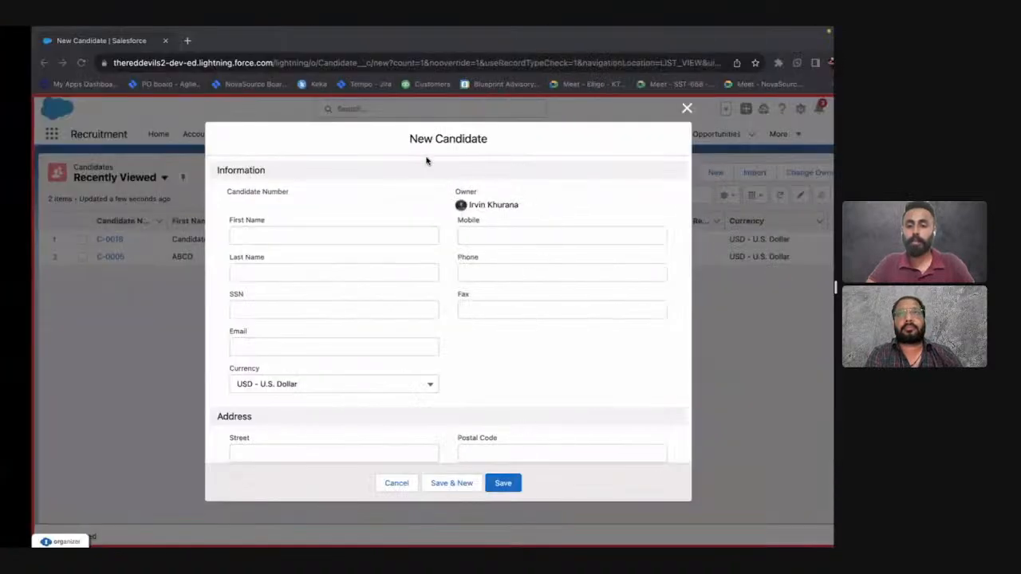
Look through the New Candidate form for the fields named in test step 6 of TC-0006.
scroll(380, 292, "down", 2)
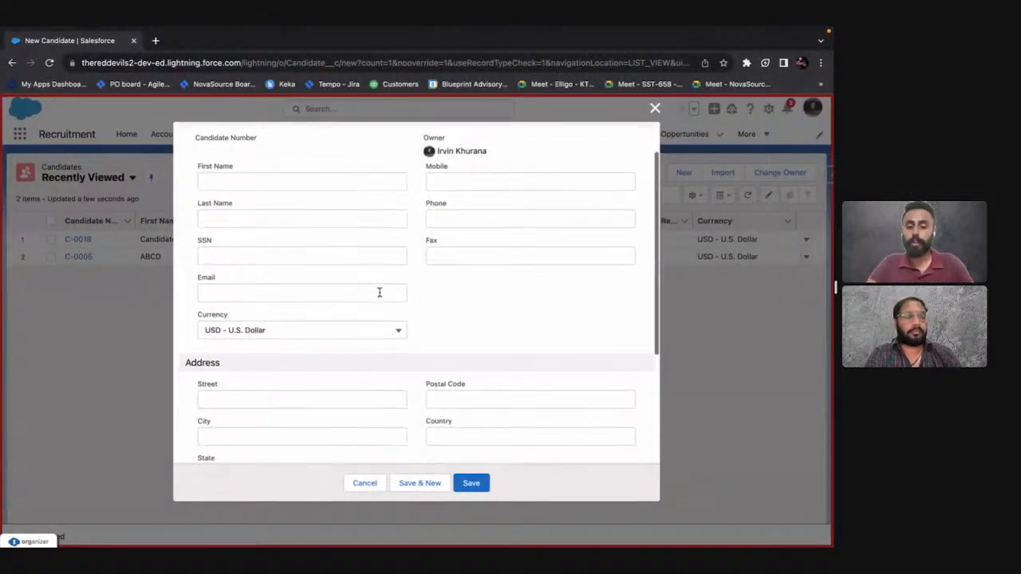
key("ctrl+Left")
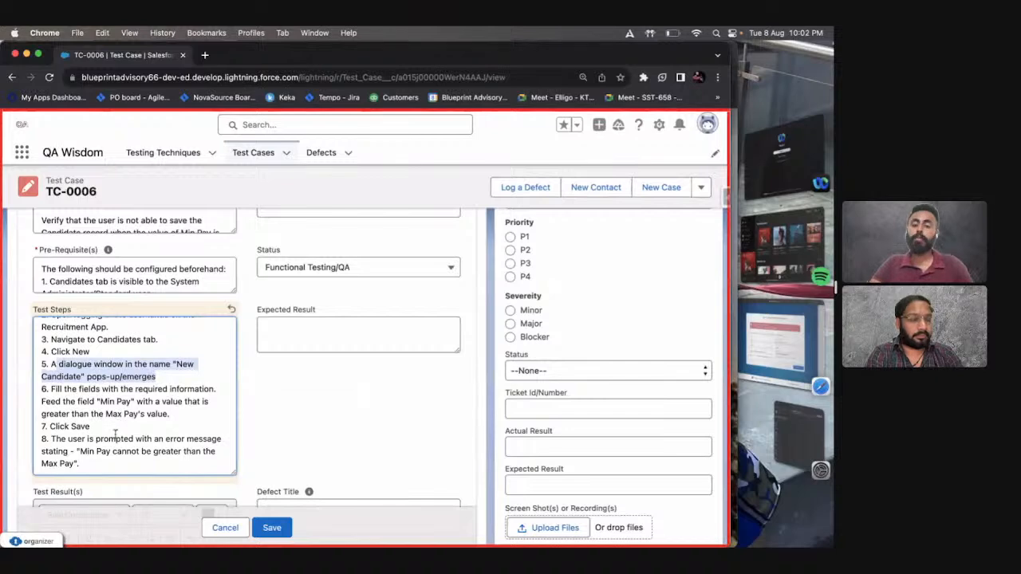
key("ctrl+Right")
scroll(359, 361, "down", 4)
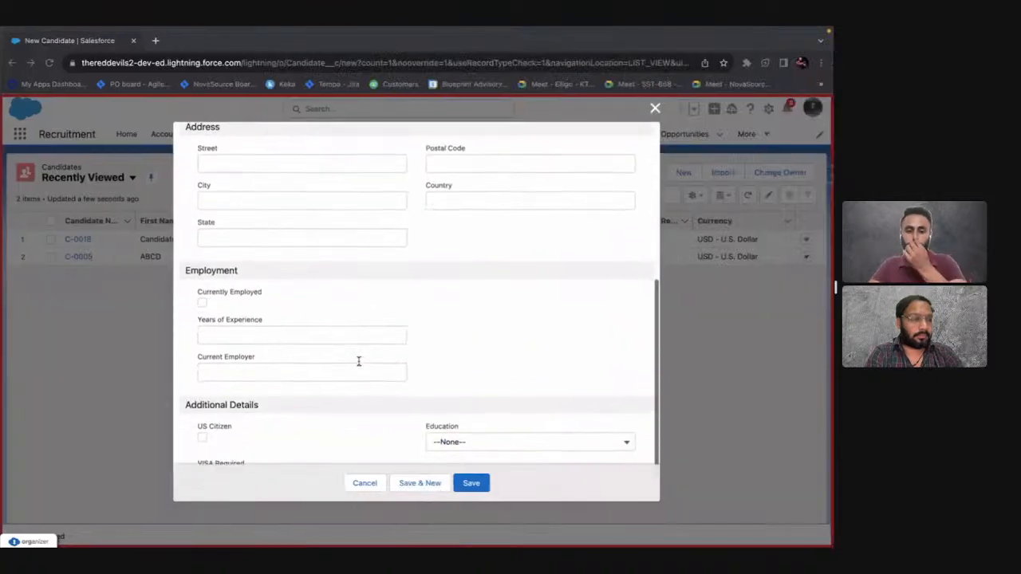
scroll(481, 312, "down", 1)
scroll(481, 312, "up", 4)
scroll(482, 323, "up", 2)
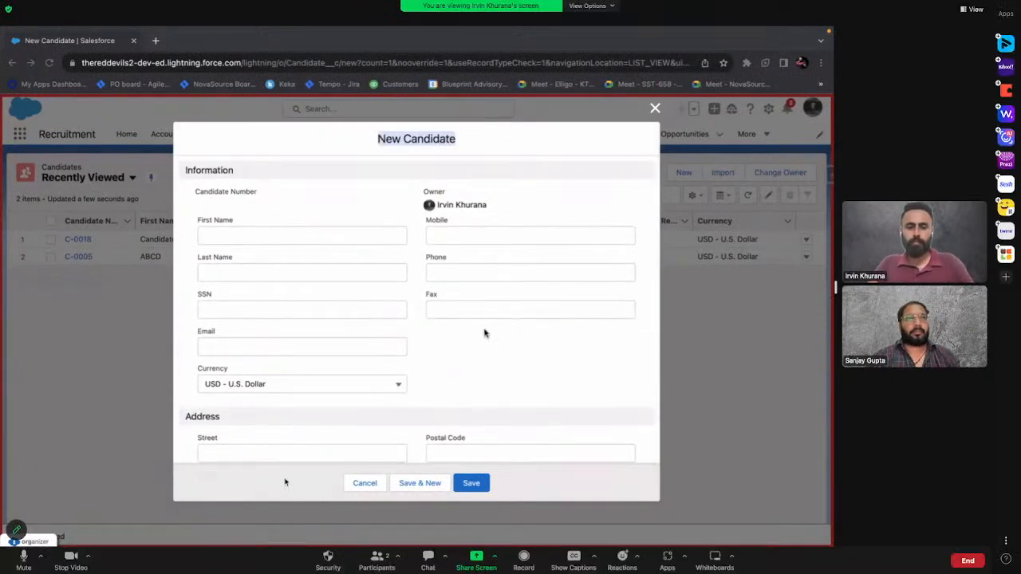
Search the New Candidate page for "min pay" and "min", then close the search.
key("ctrl+f")
type("min pay")
key("super+a")
key("BackSpace")
key("Escape")
key("super+f")
type("min")
key("Escape")
Examine every section of the New Candidate form for the pay fields and close the form without saving.
scroll(484, 333, "down", 3)
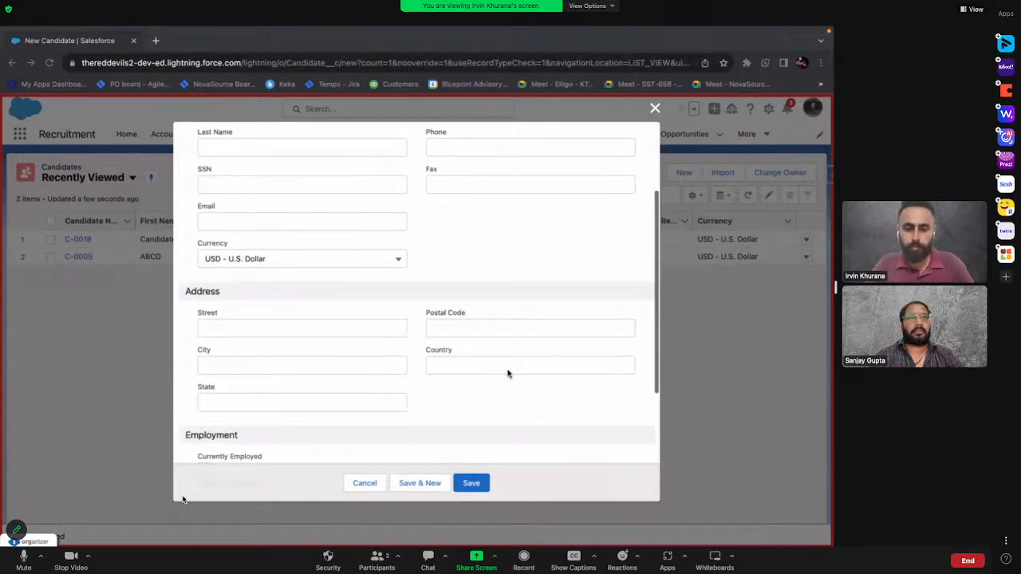
scroll(507, 372, "down", 2)
scroll(524, 403, "down", 1)
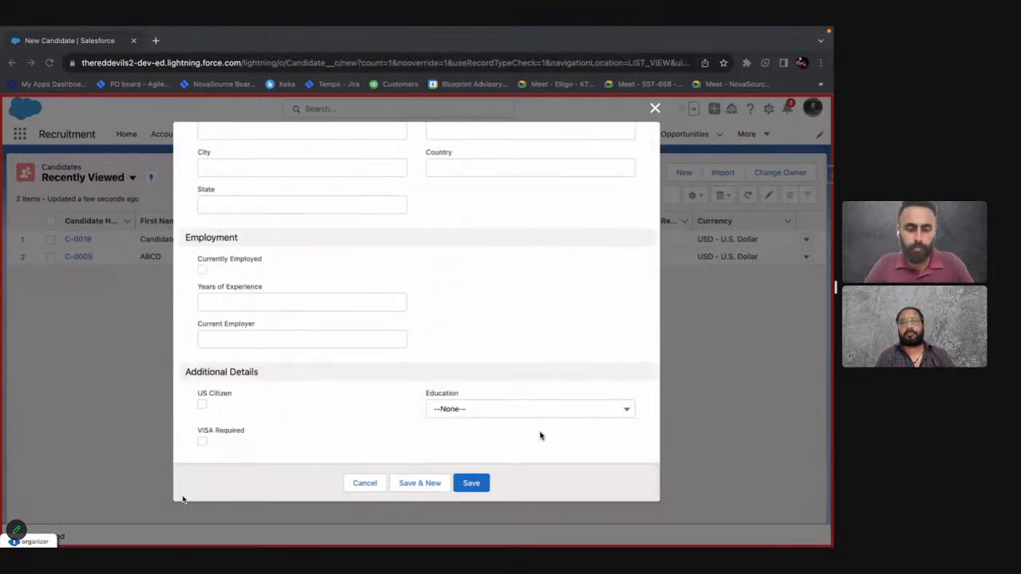
scroll(540, 435, "up", 8)
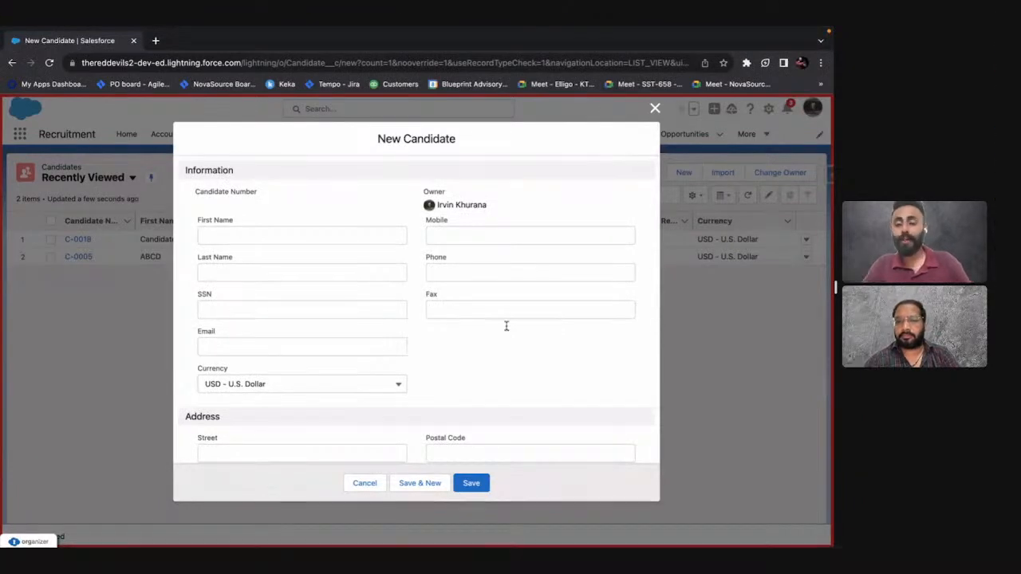
scroll(506, 335, "down", 1)
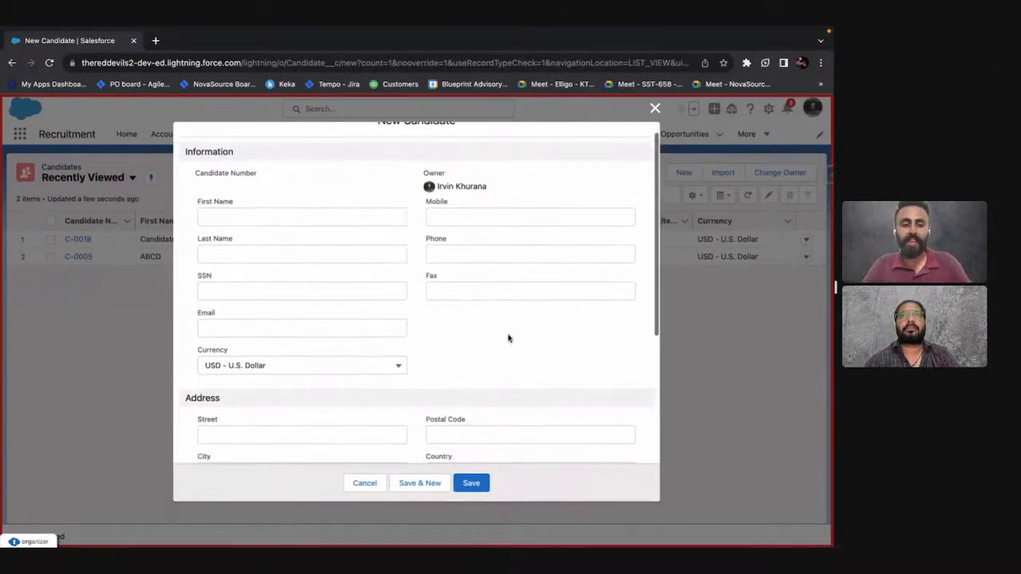
scroll(508, 339, "down", 2)
scroll(507, 336, "down", 1)
key("Escape")
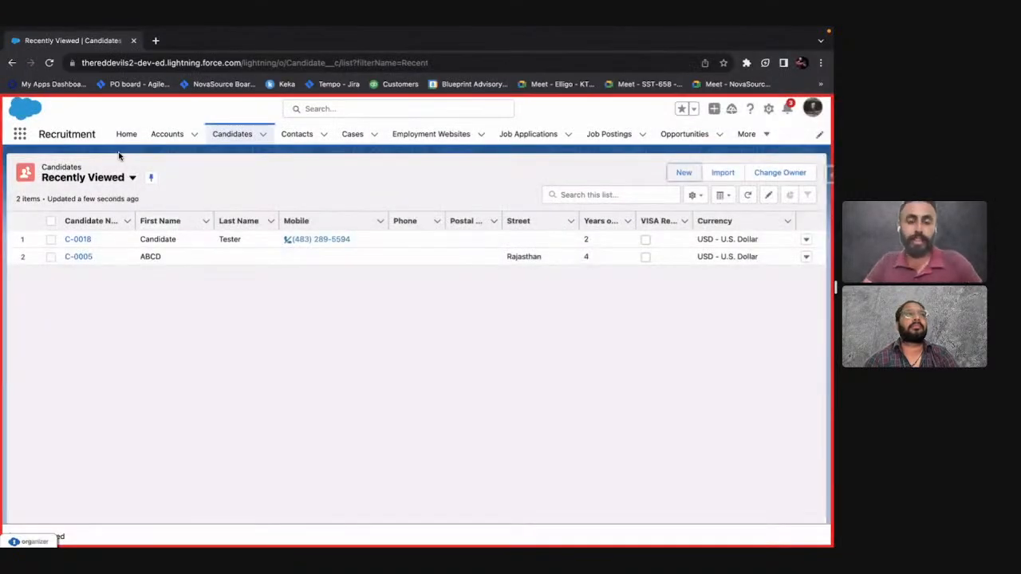
Open candidate record C-0018 and examine its details for the Min Pay and Max Pay fields.
left_click(812, 108)
left_click(141, 241)
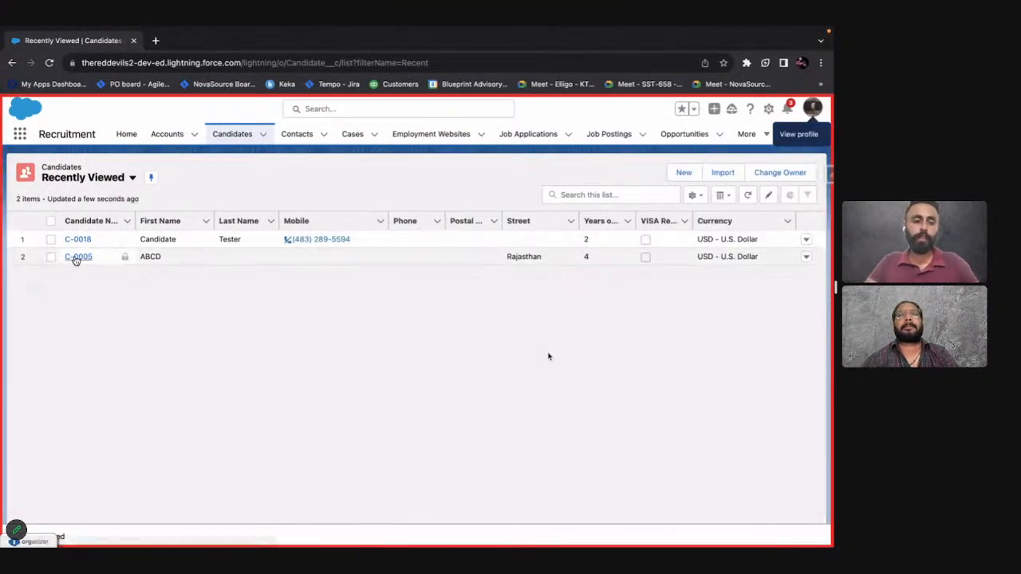
left_click(77, 241)
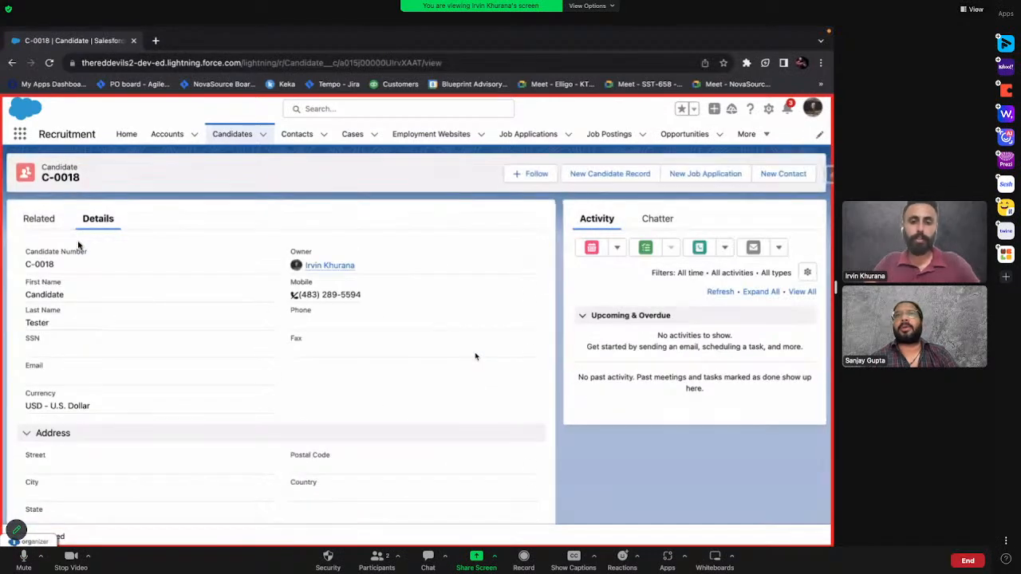
scroll(262, 375, "down", 1)
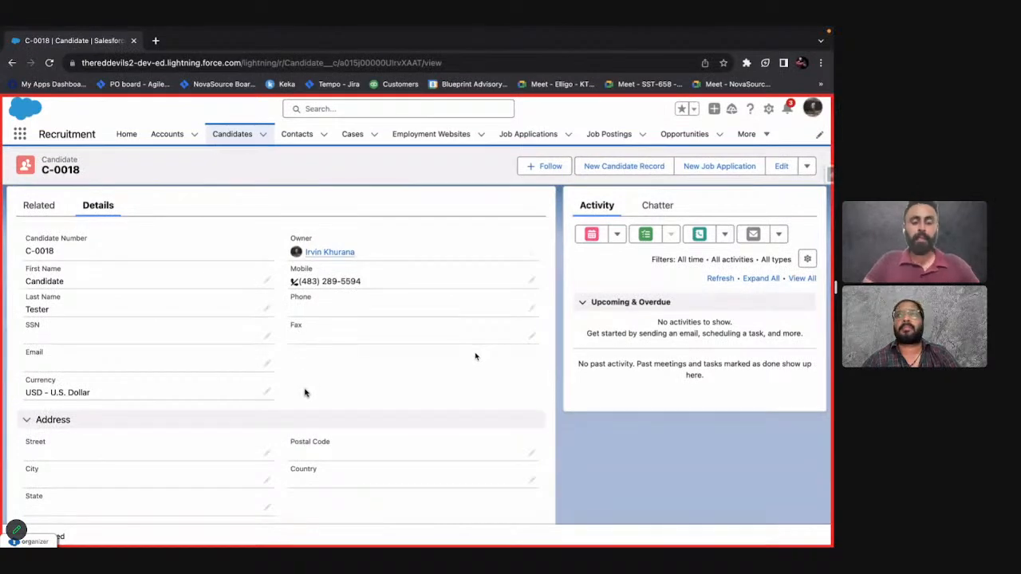
scroll(305, 391, "down", 2)
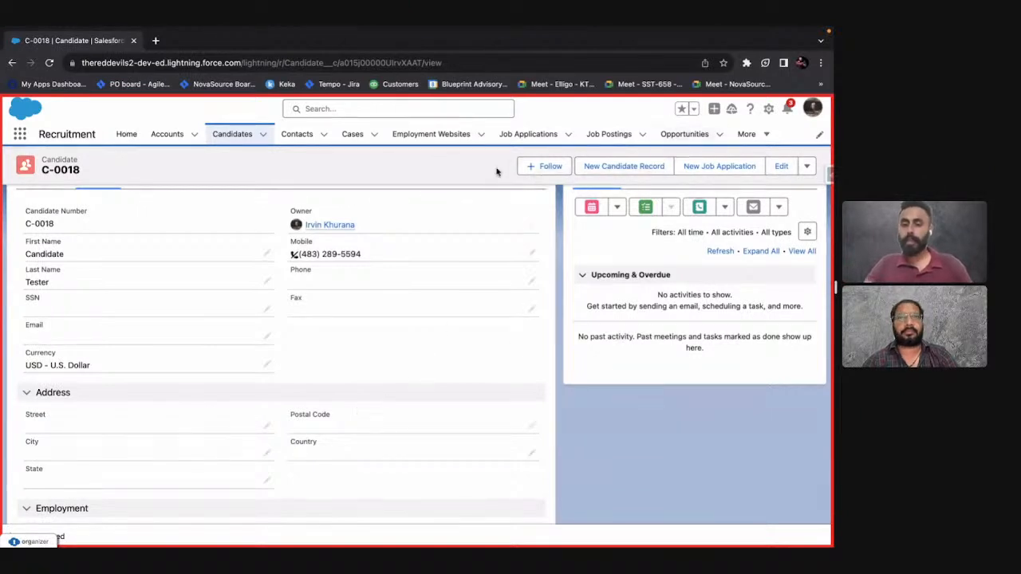
Return to the Candidates list, start a new Candidate record and view the end of its form.
left_click(259, 138)
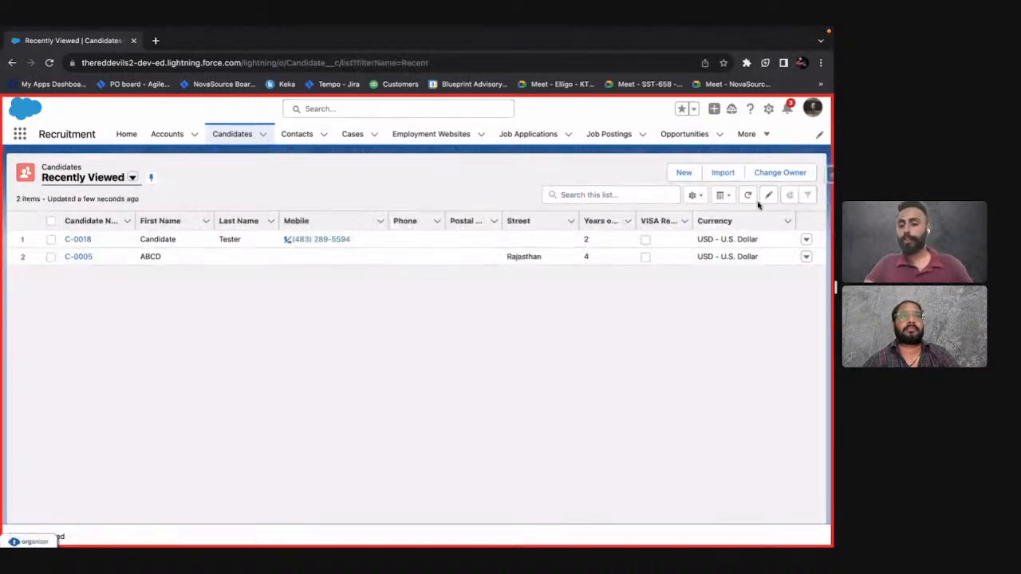
left_click(684, 173)
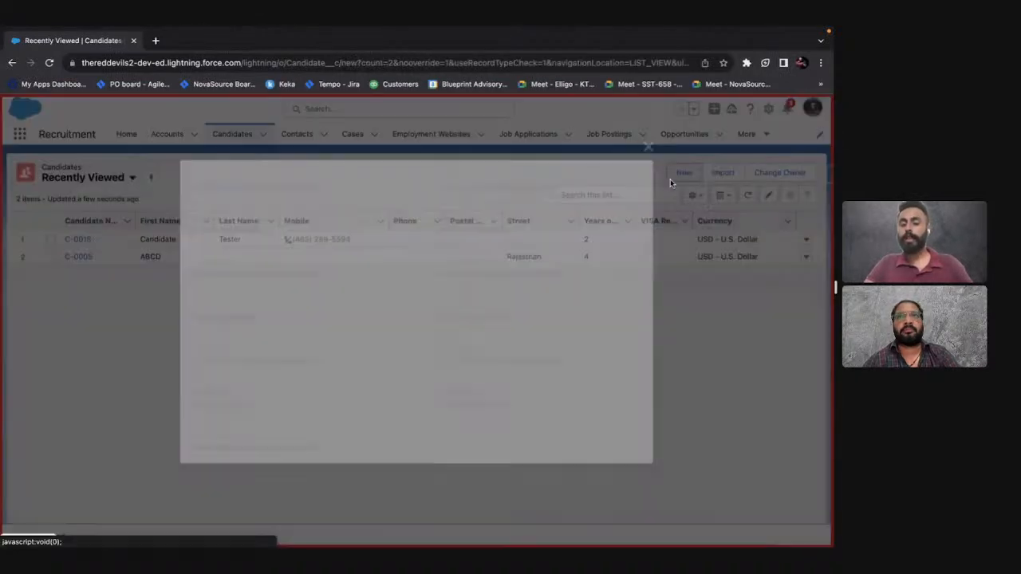
scroll(352, 419, "down", 5)
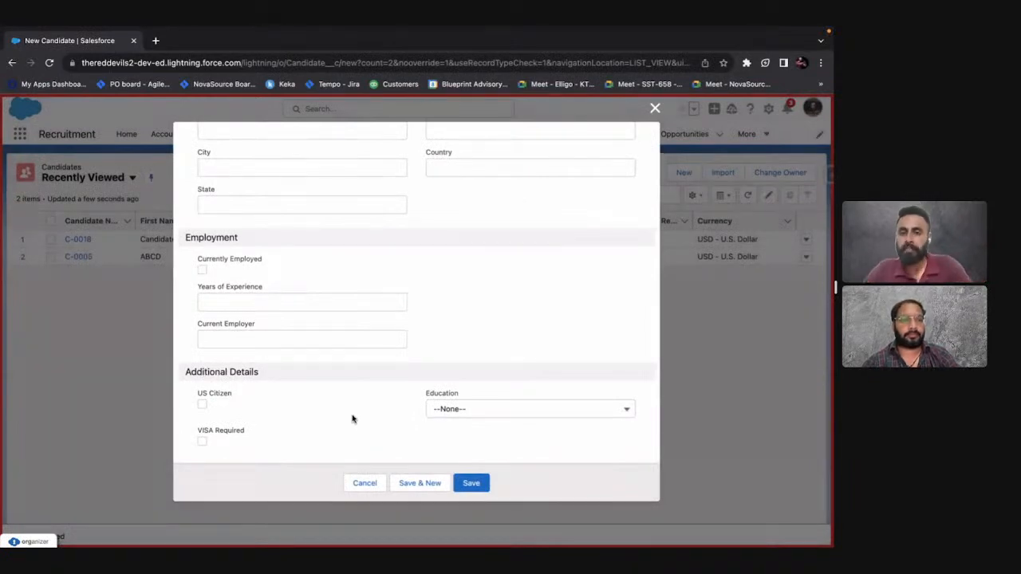
Review the full list of test steps and the title of TC-0006 in the QA Wisdom app.
key("ctrl+Left")
scroll(150, 429, "down", 1)
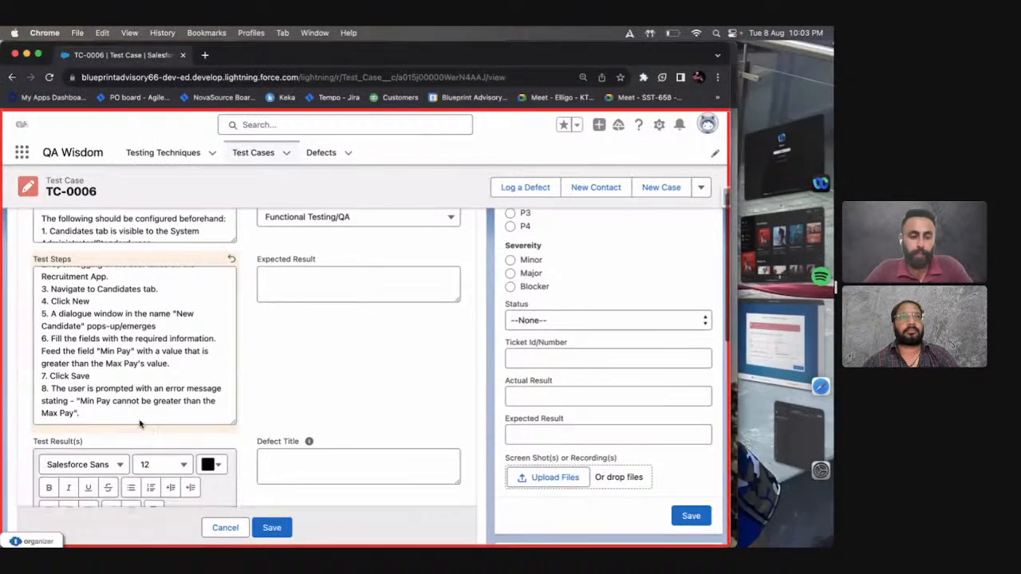
left_click_drag(130, 412, 37, 267)
key("super+c")
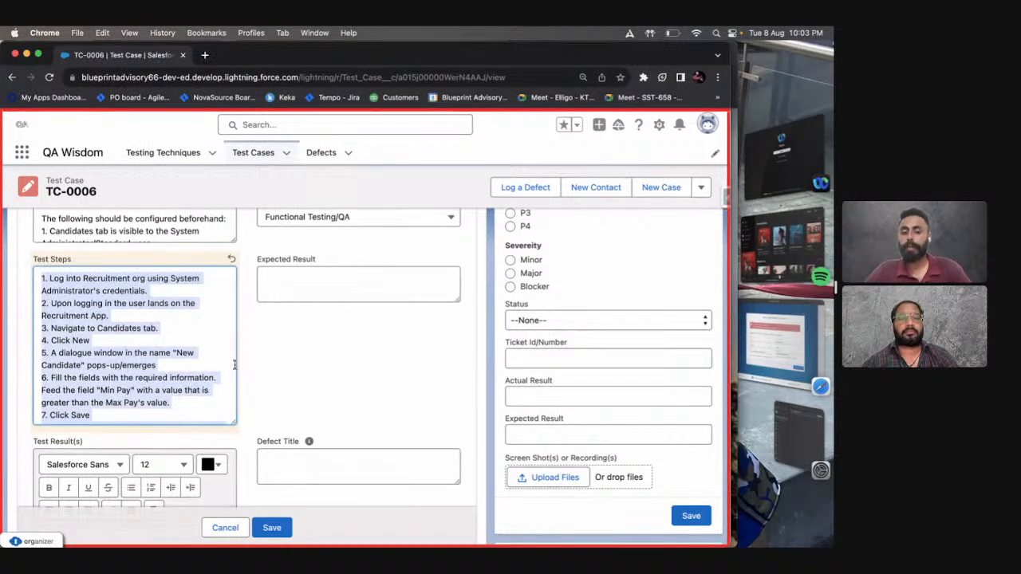
scroll(158, 374, "up", 4)
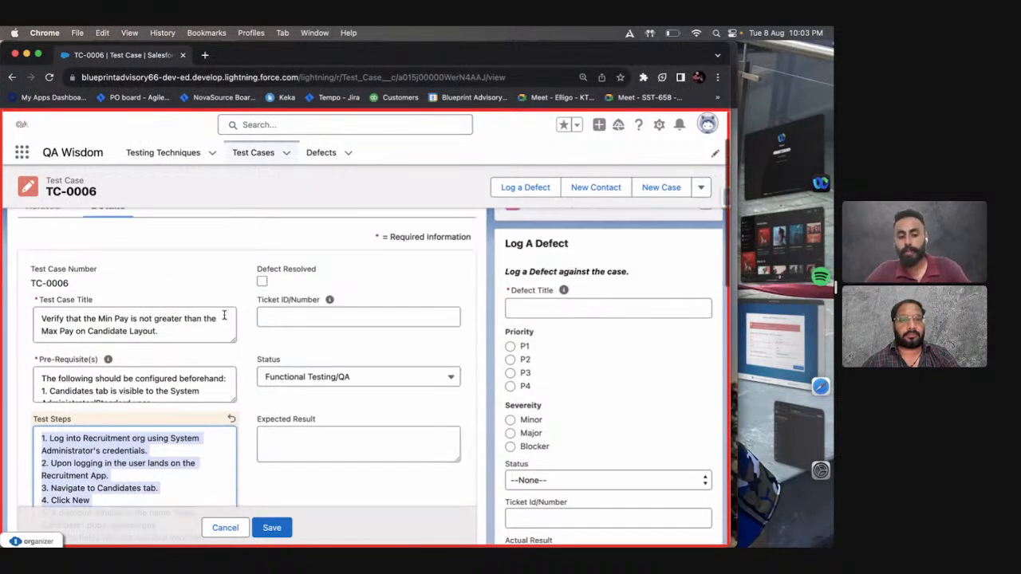
left_click(211, 288)
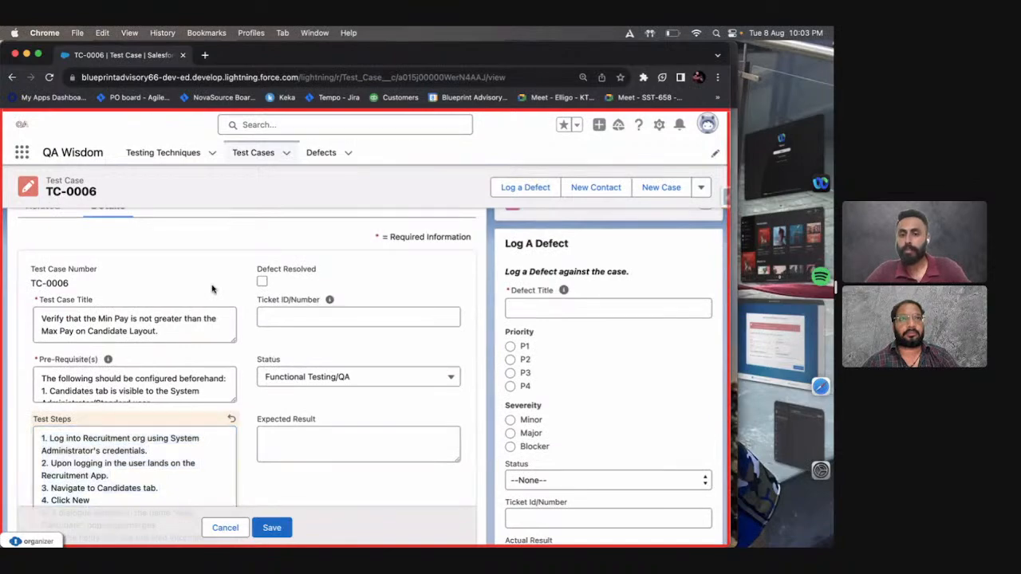
scroll(213, 289, "down", 3)
scroll(223, 400, "down", 1)
Switch to the presentation and review the Test Case Components slide.
key("ctrl+Right")
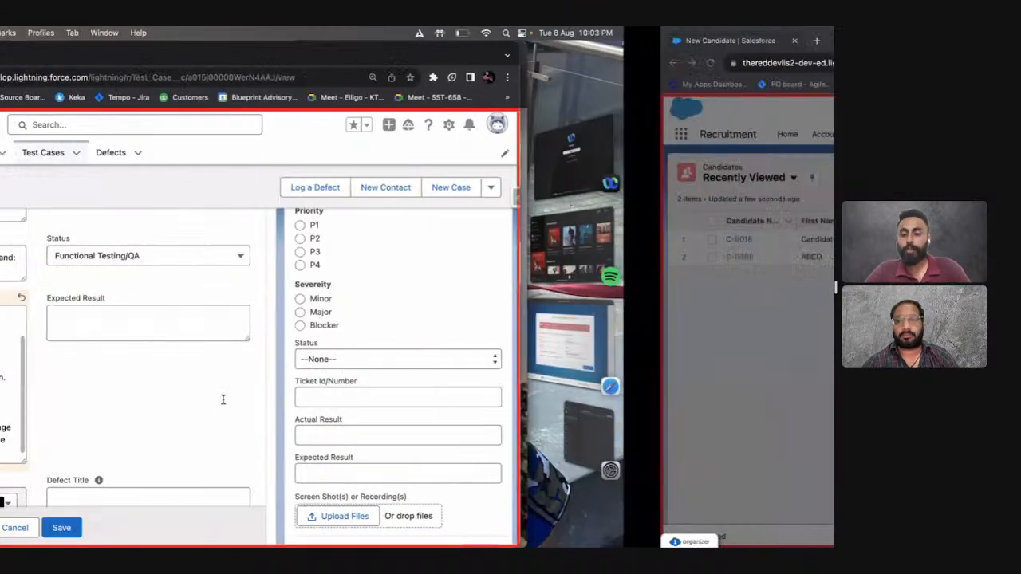
key("ctrl+Up")
left_click_drag(309, 84, 281, 84)
left_click(278, 83)
left_click(345, 351)
left_click(261, 334)
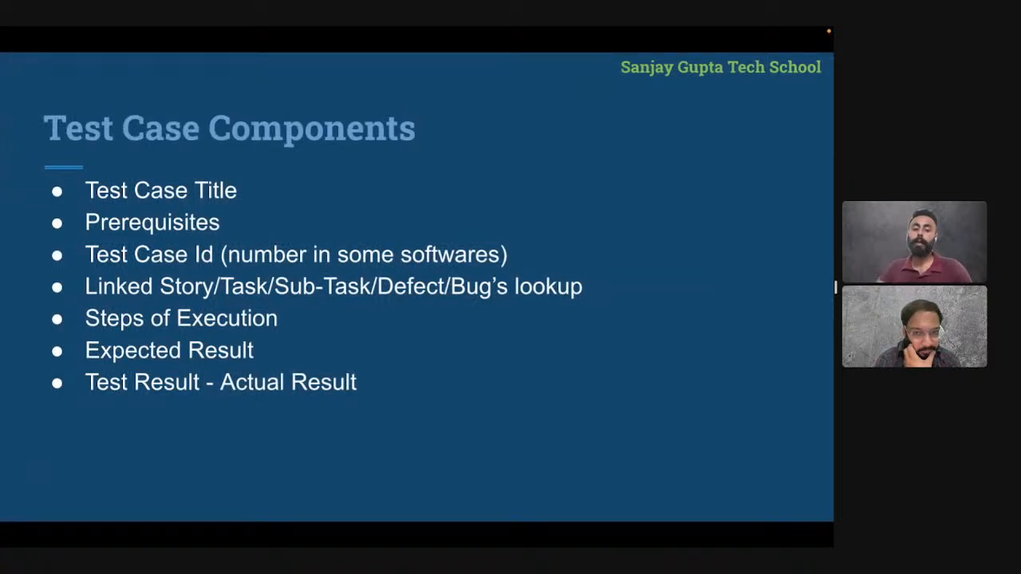
Return to TC-0006, enlarge the Expected Result box and copy all eight test steps into it.
key("ctrl+Left")
left_click(456, 339)
left_click_drag(456, 339, 456, 453)
left_click(133, 337)
key("super+a")
left_click(266, 348)
key("super+v")
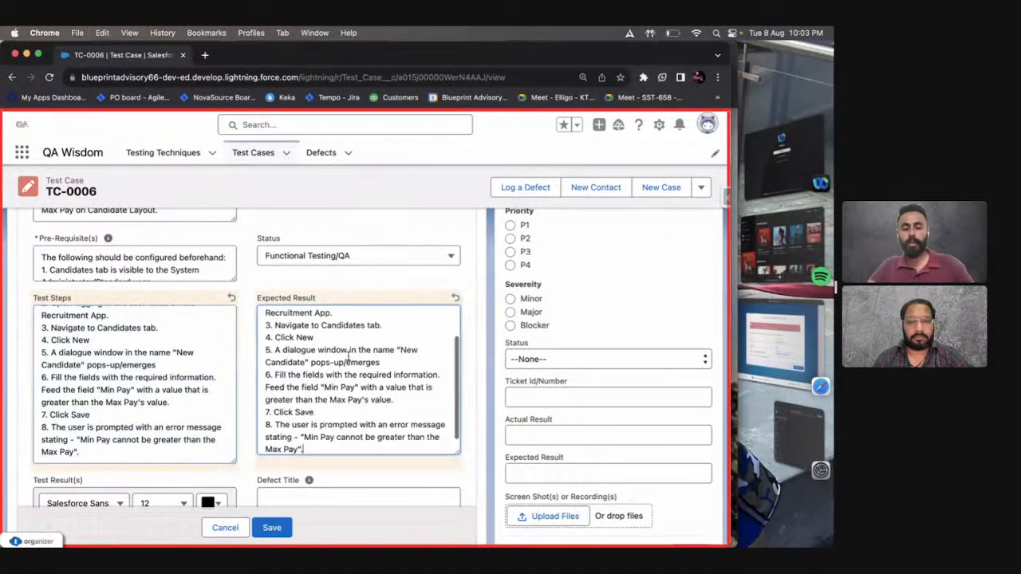
Reword expected result 1 of TC-0006 as "System Administrator user should be able to log into Recruitment org.".
scroll(348, 357, "up", 3)
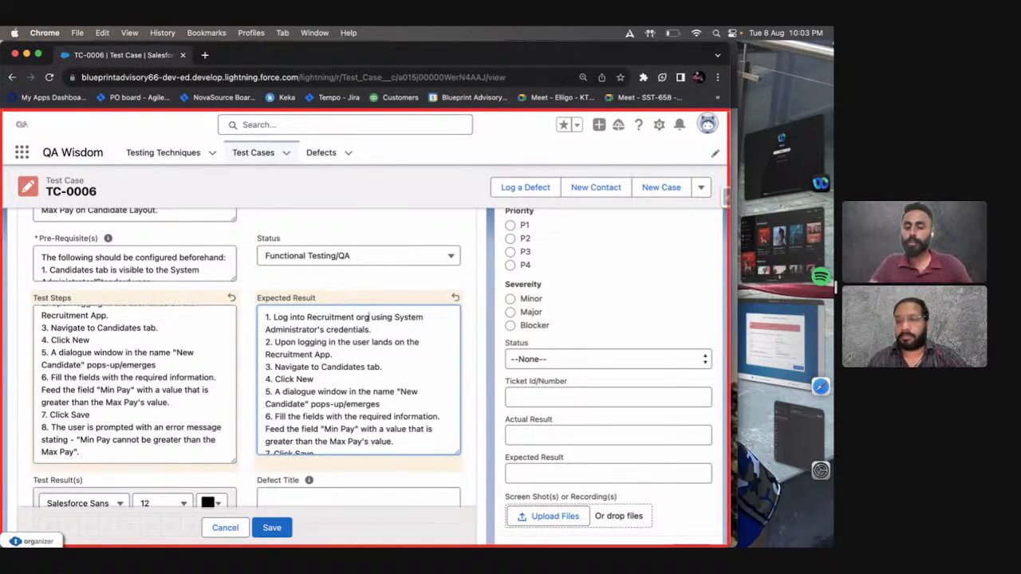
left_click_drag(393, 317, 323, 329)
key("super+c")
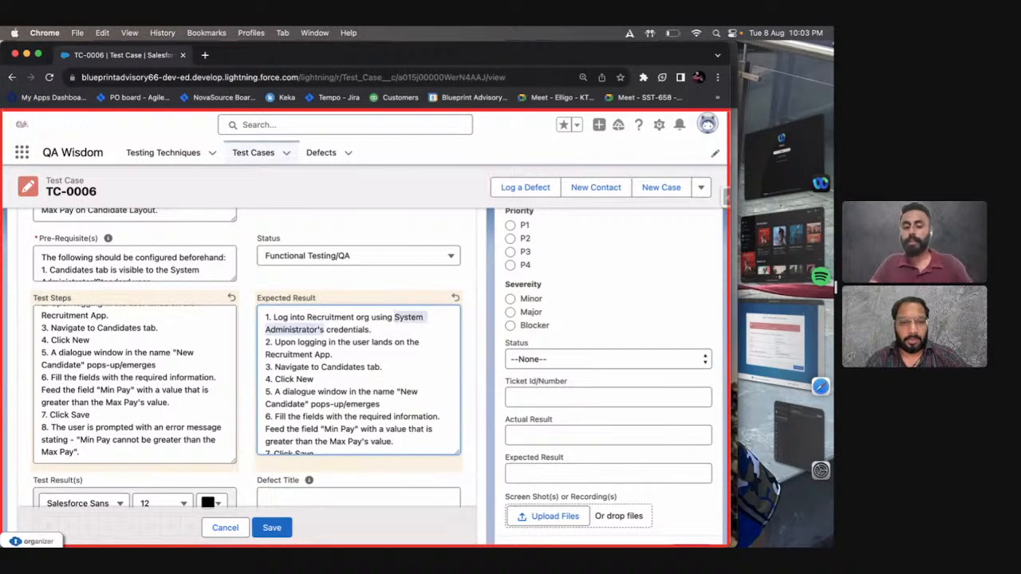
key("BackSpace")
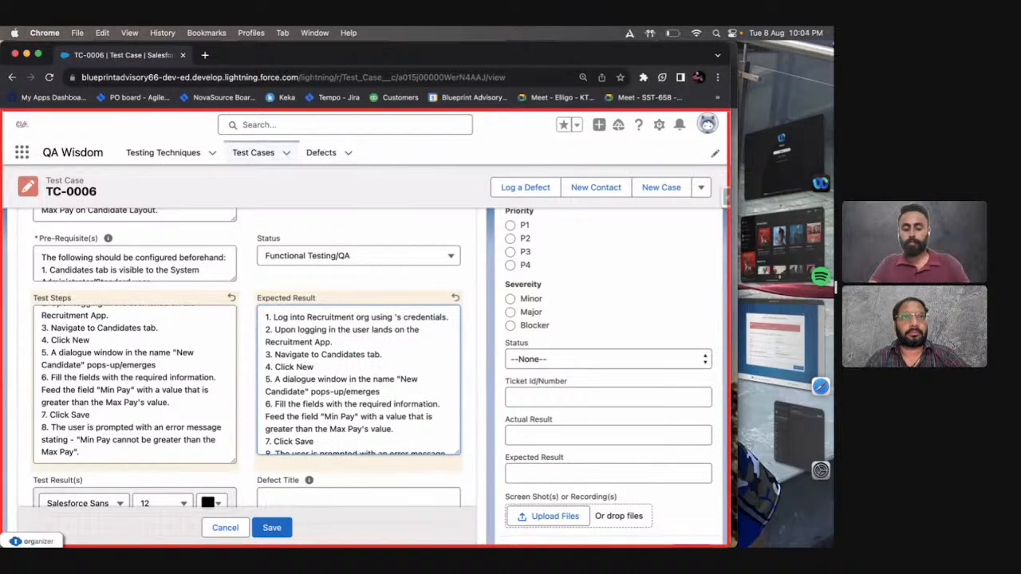
key("BackSpace")
key("super+v")
type("user s")
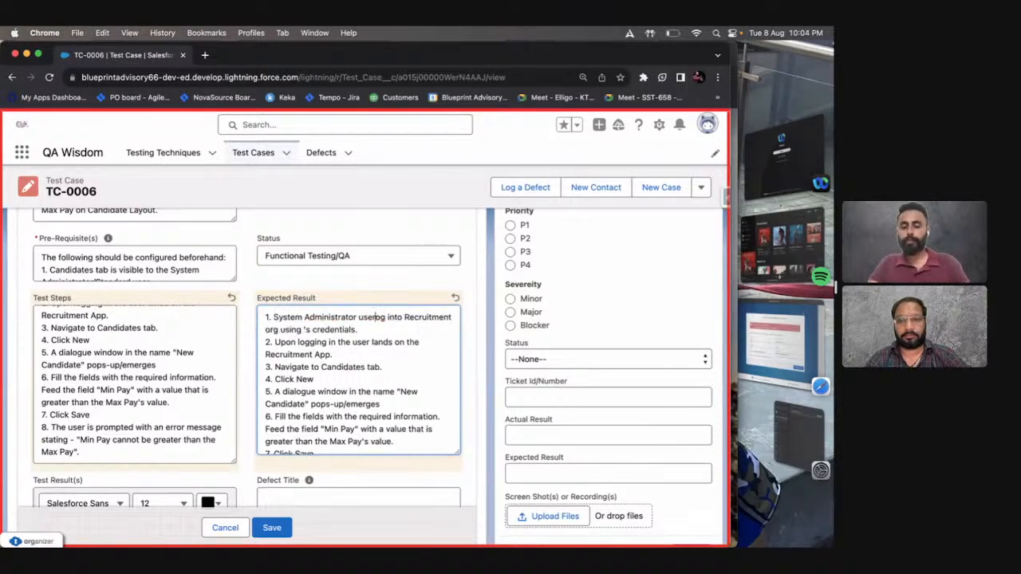
type("hould")
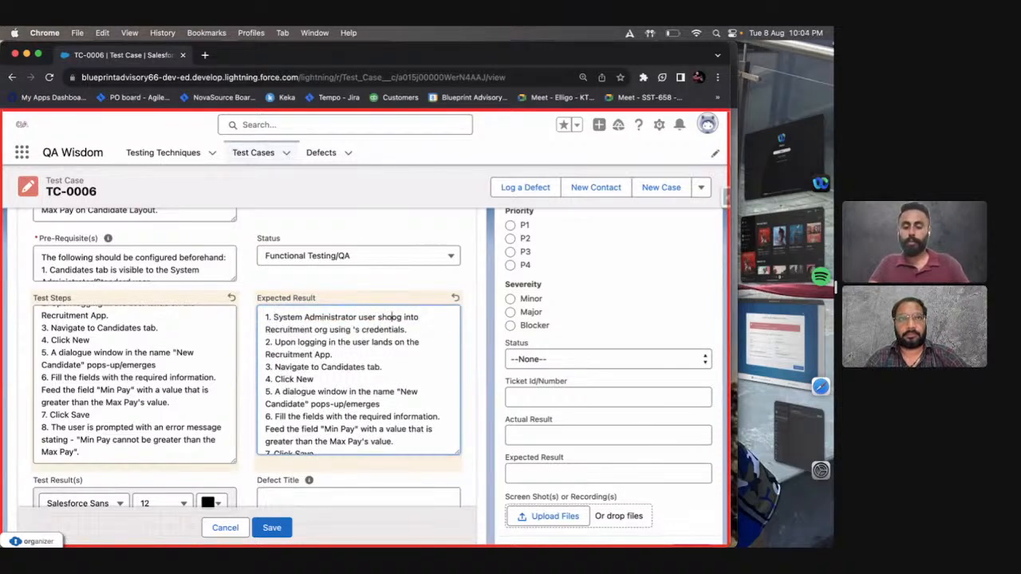
type("be")
key("BackSpace")
key("BackSpace")
key("BackSpace")
key("BackSpace")
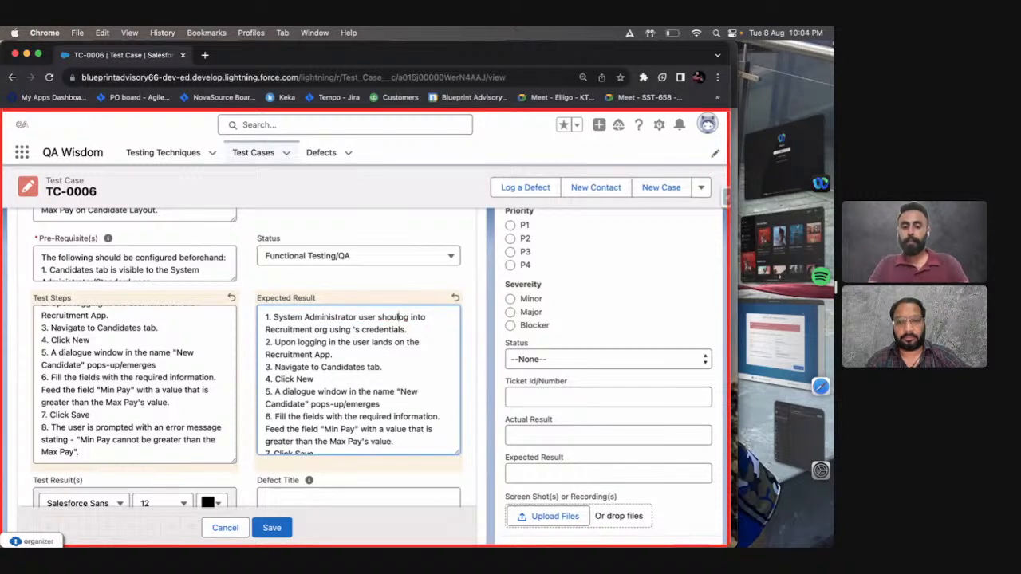
type("d be able to l")
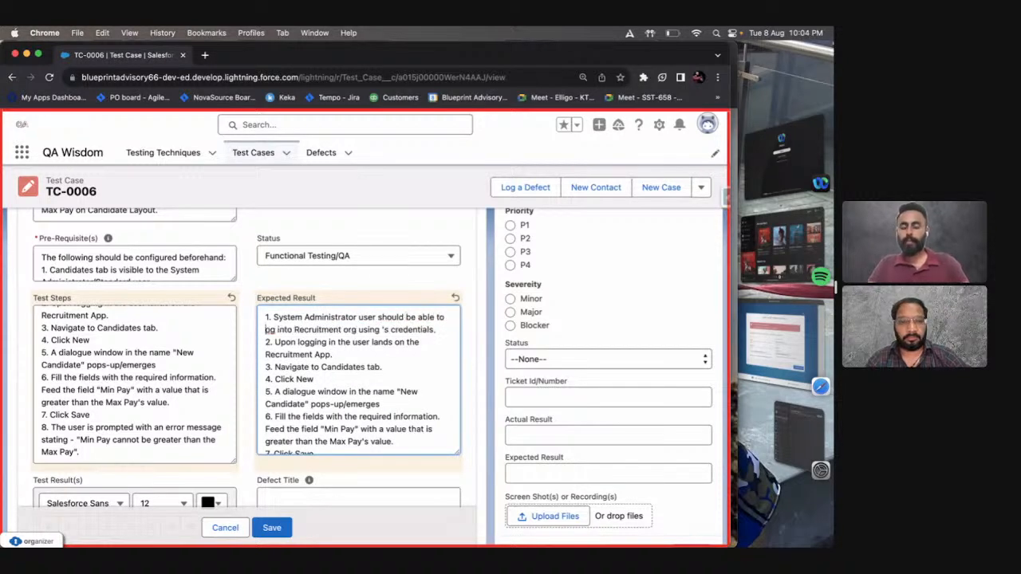
type("l")
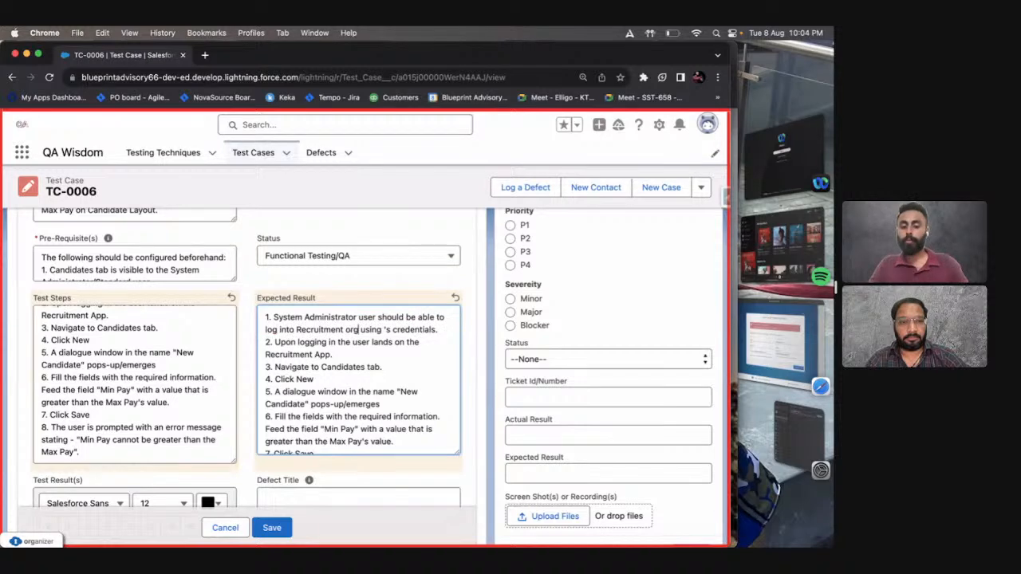
key("shift+super+Right")
key("BackSpace")
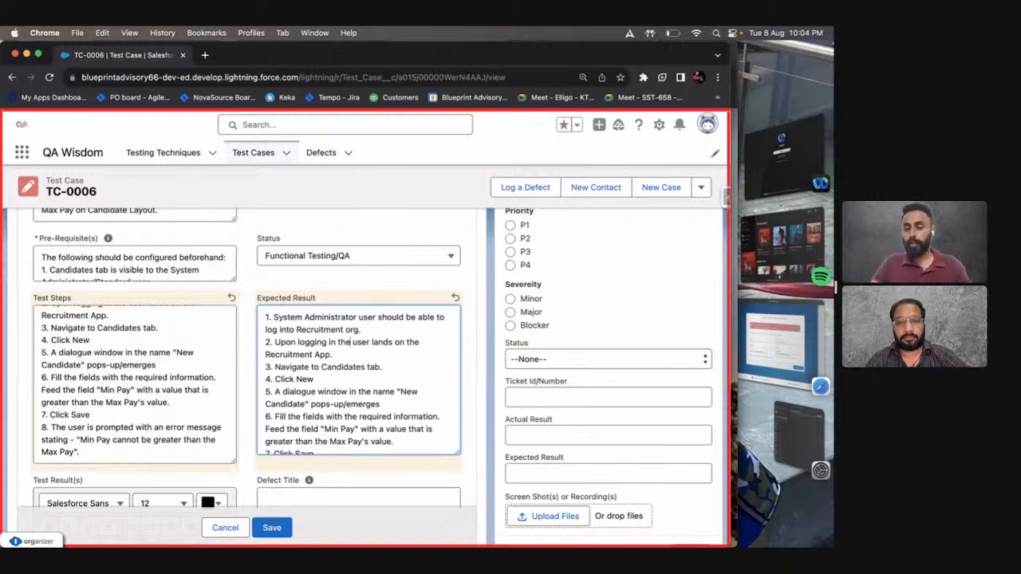
Reword expected result 2 as "Upon logging in the user should land on the Recruitment App.".
type("should")
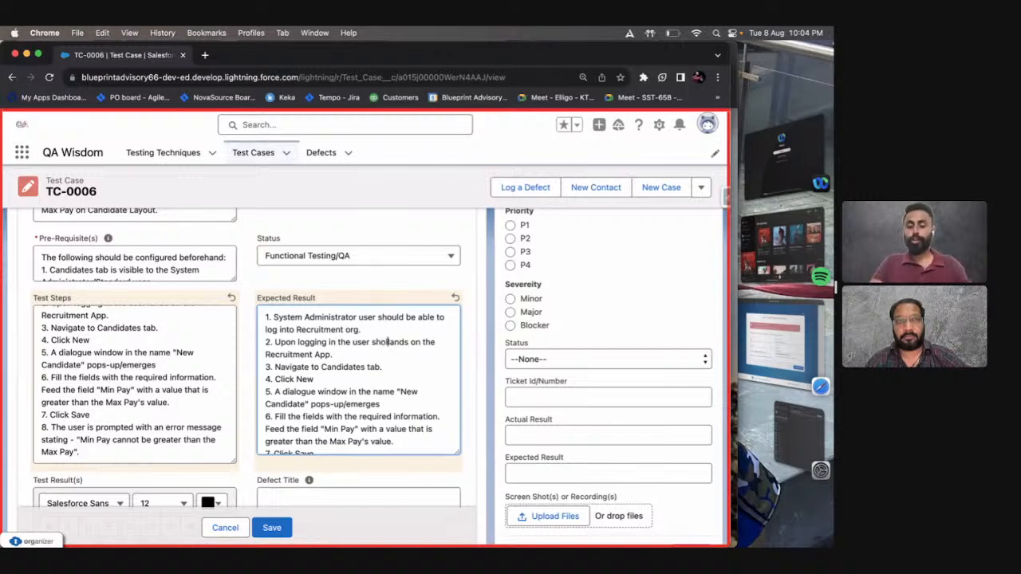
key("BackSpace")
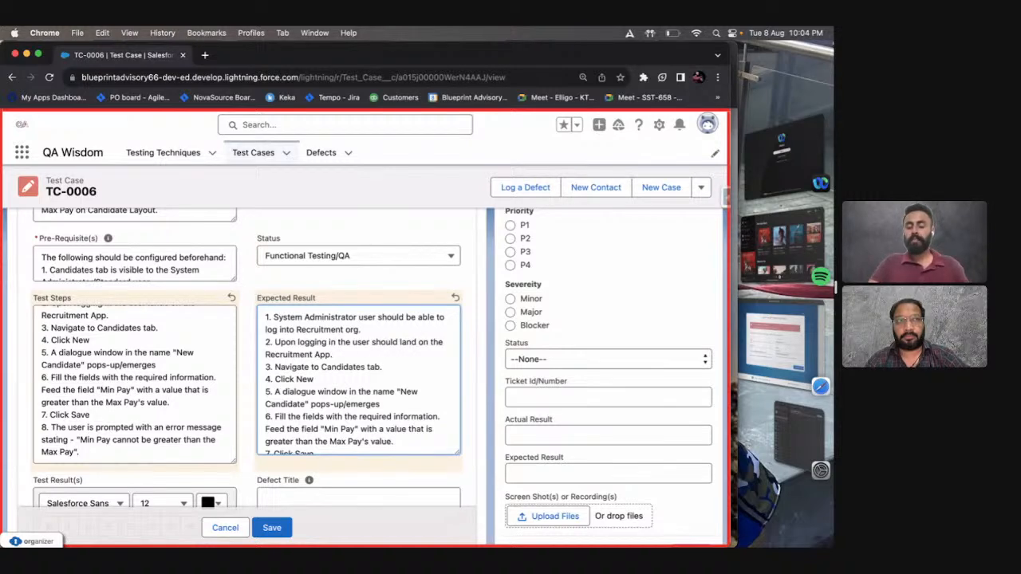
left_click(345, 356)
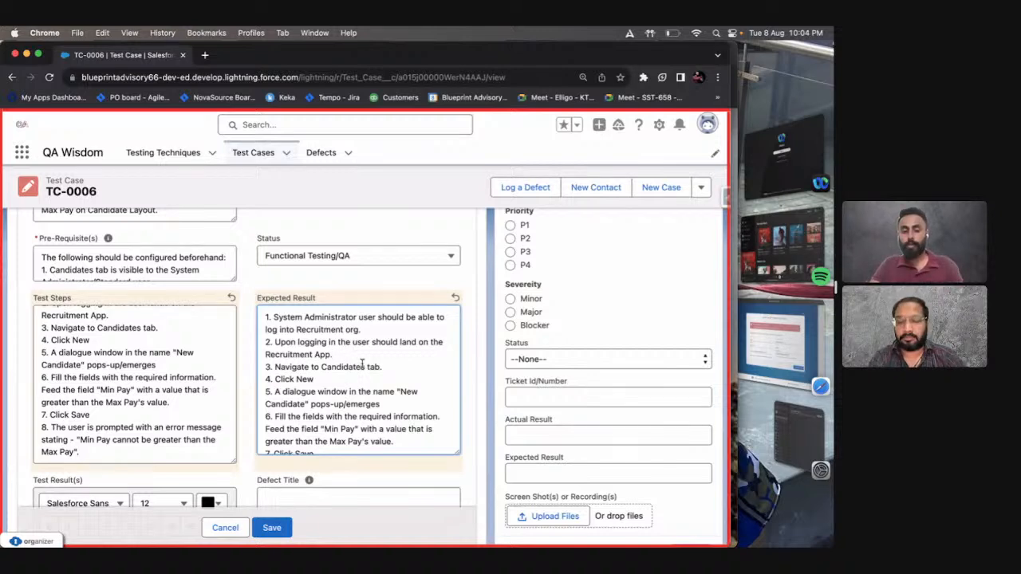
Reword expected result 3 as "The user should be able to navigate to Candidates tab.".
key("Right")
type("The user should")
key("Delete")
type("be able to n")
left_click_drag(380, 366, 274, 368)
key("ctrl+c")
key("Down")
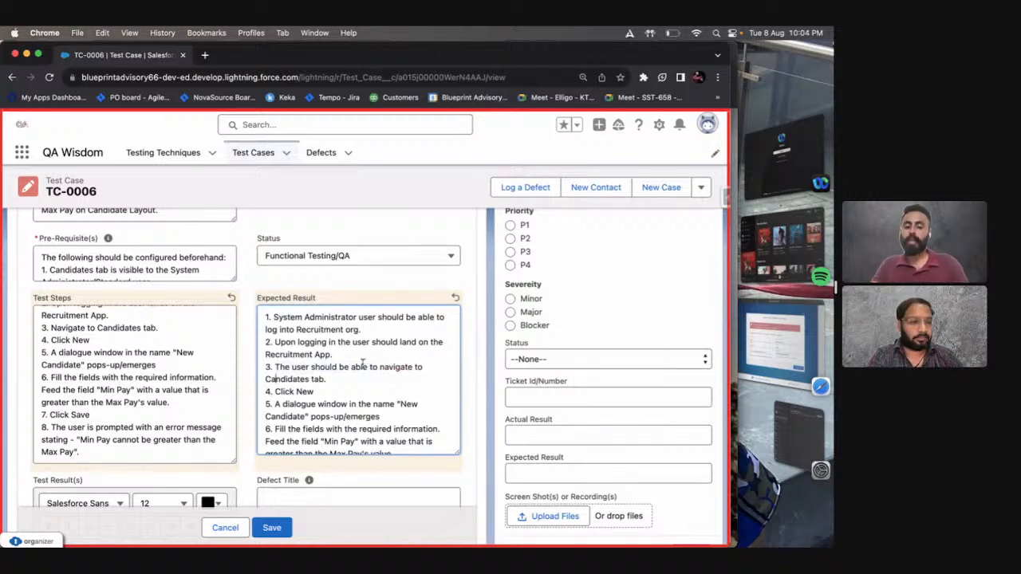
Reword expected result 4 as "The user should be able to click New.".
left_click(347, 389)
type(".")
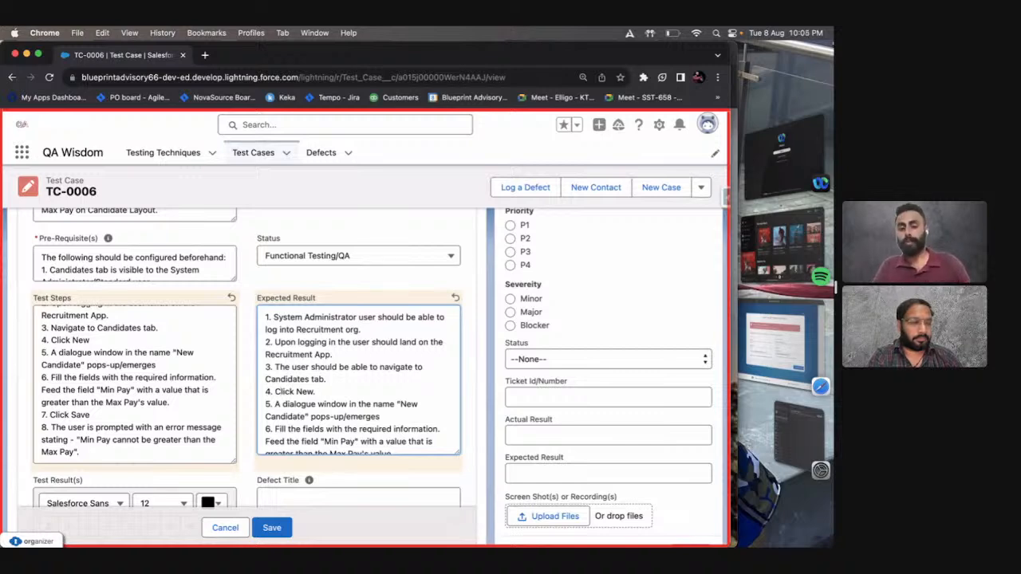
key("BackSpace")
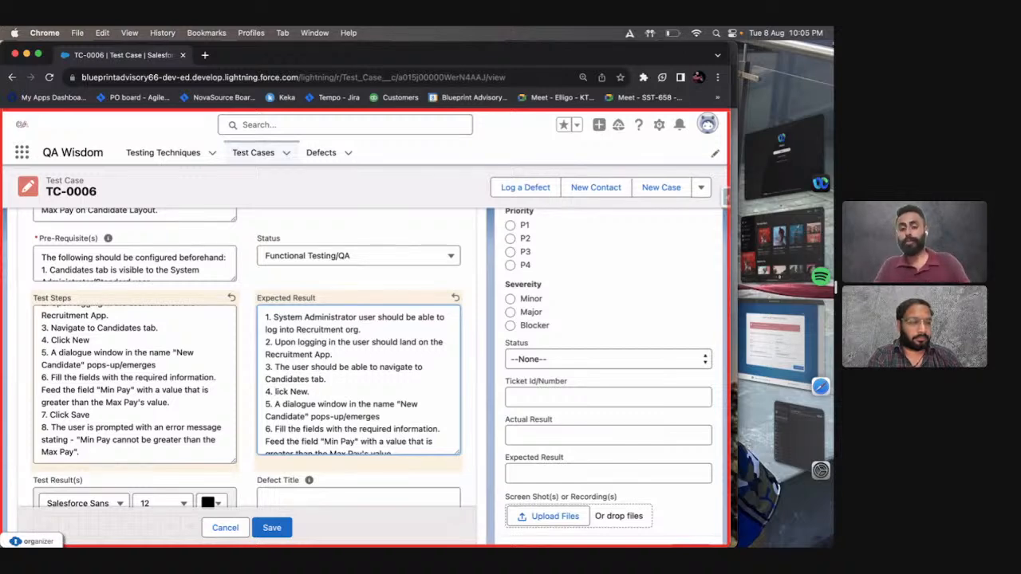
key("ctrl+v")
type("c")
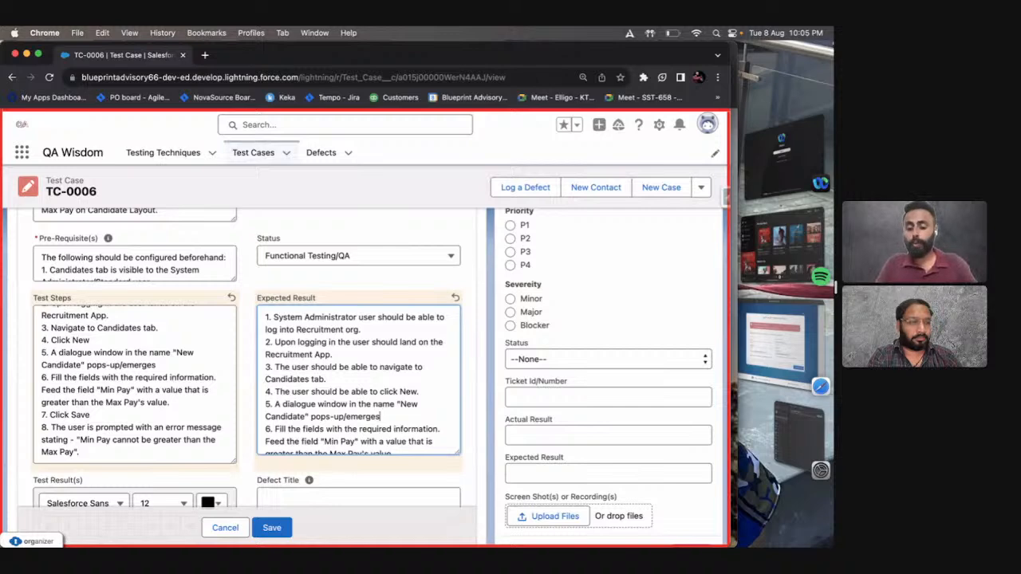
Reword expected result 5 as "A dialogue window in the name "New Candidate" should pop-up/emerge.".
type(".")
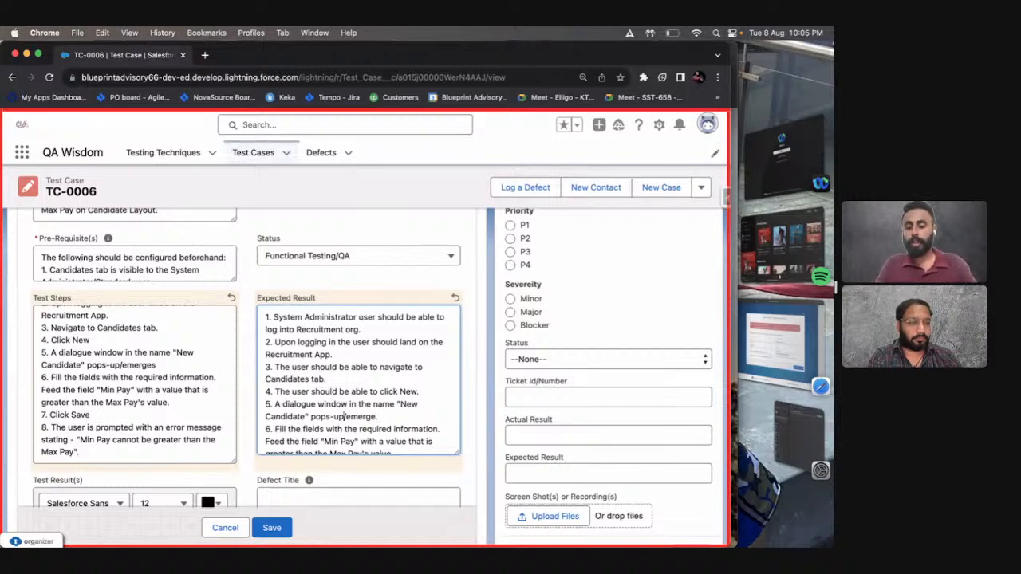
key("BackSpace")
type("should")
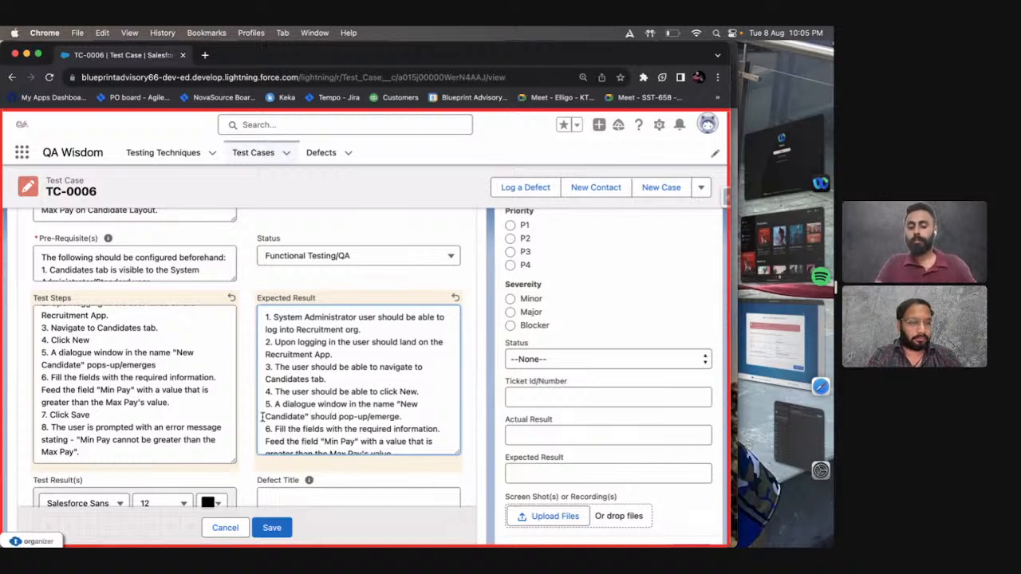
Reword the first sentence of expected result 6 as "The user should be able to fill the fields with the required information.".
scroll(440, 403, "down", 1)
scroll(439, 403, "down", 1)
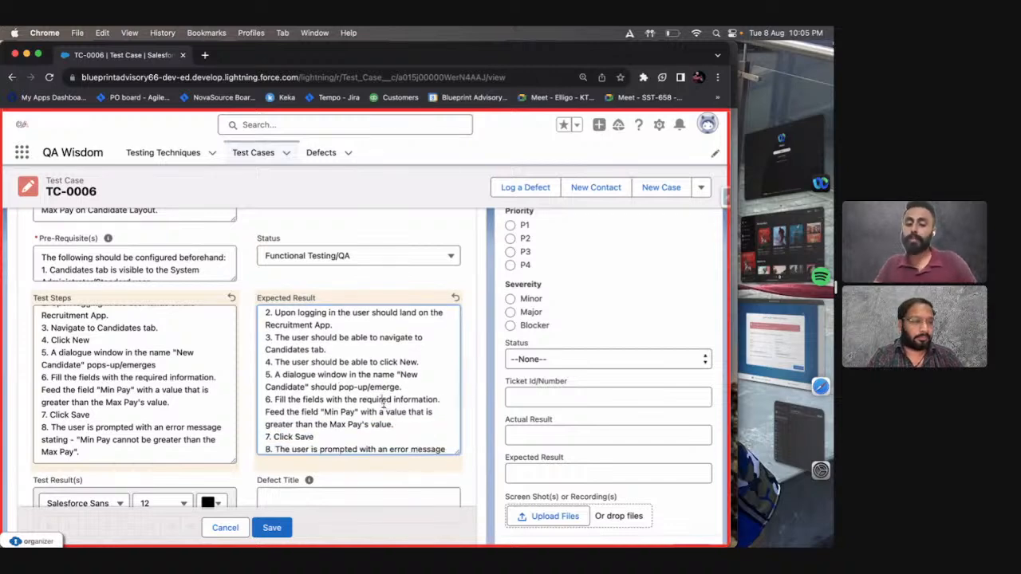
left_click(441, 400)
key("Delete")
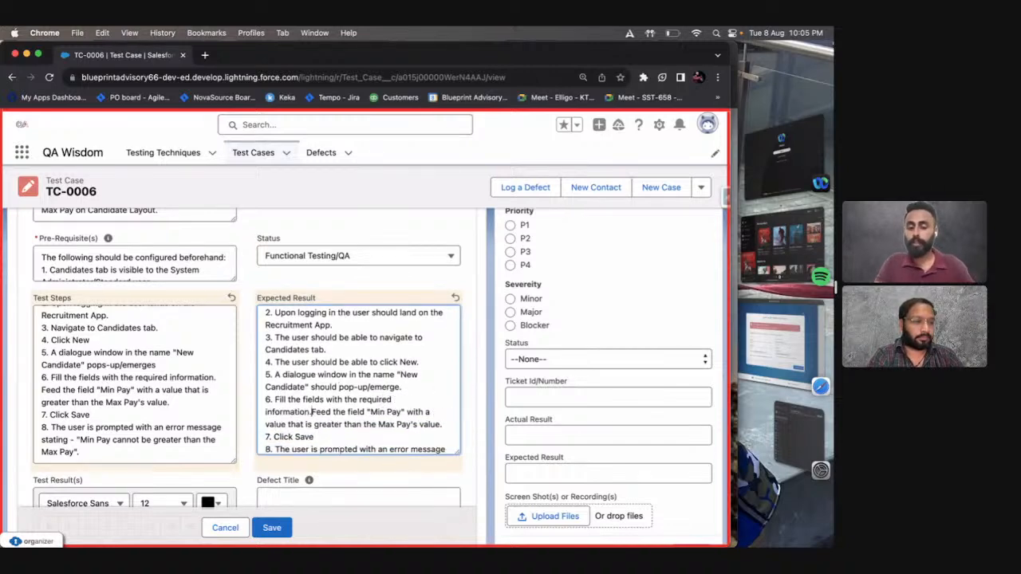
key("Return")
scroll(439, 369, "down", 2)
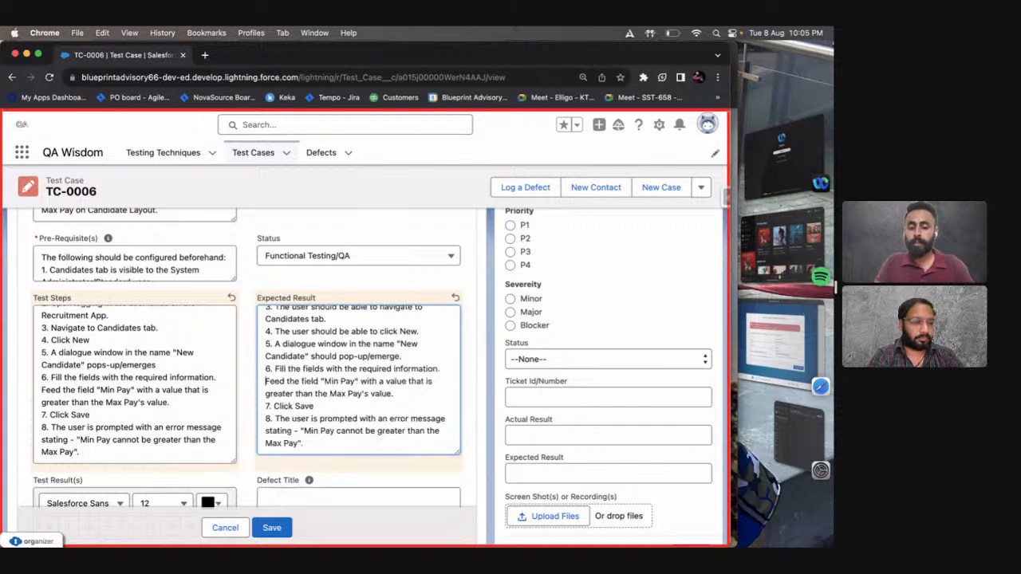
left_click(280, 369)
key("BackSpace")
type("The user should be able to")
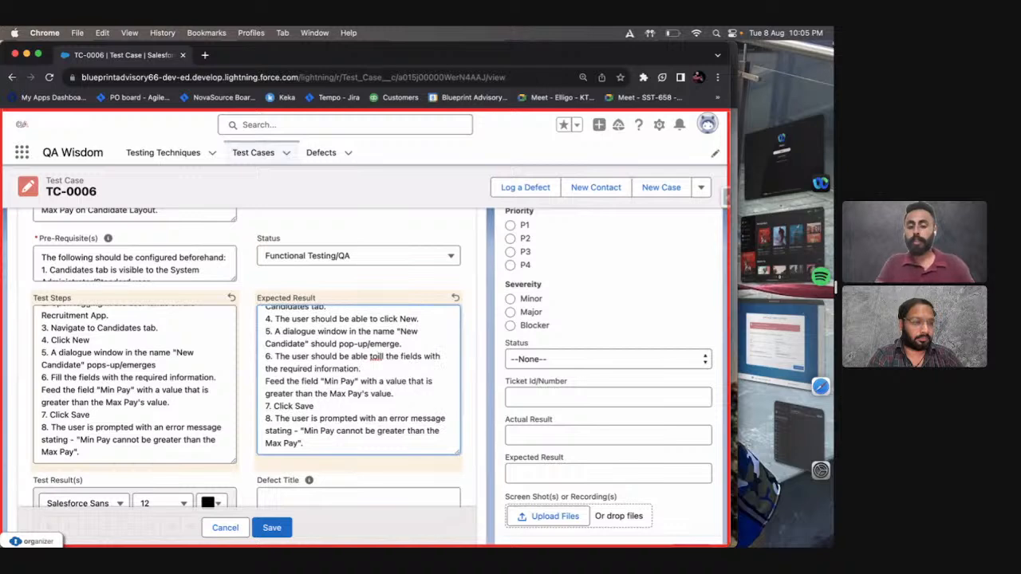
type(" f")
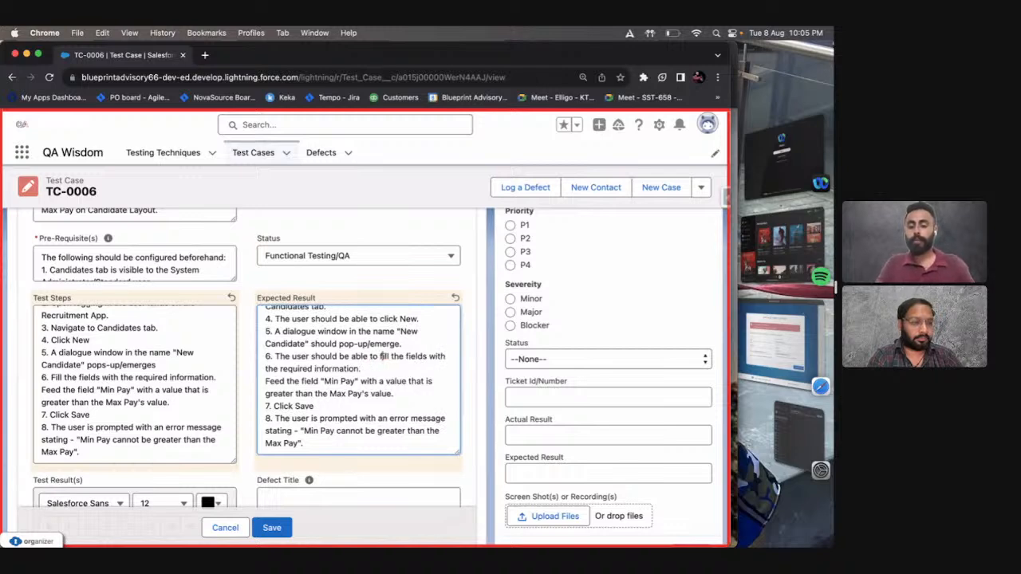
Enclose the "Feed the field "Min Pay"" sentence of expected result 6 in parentheses.
left_click(362, 369)
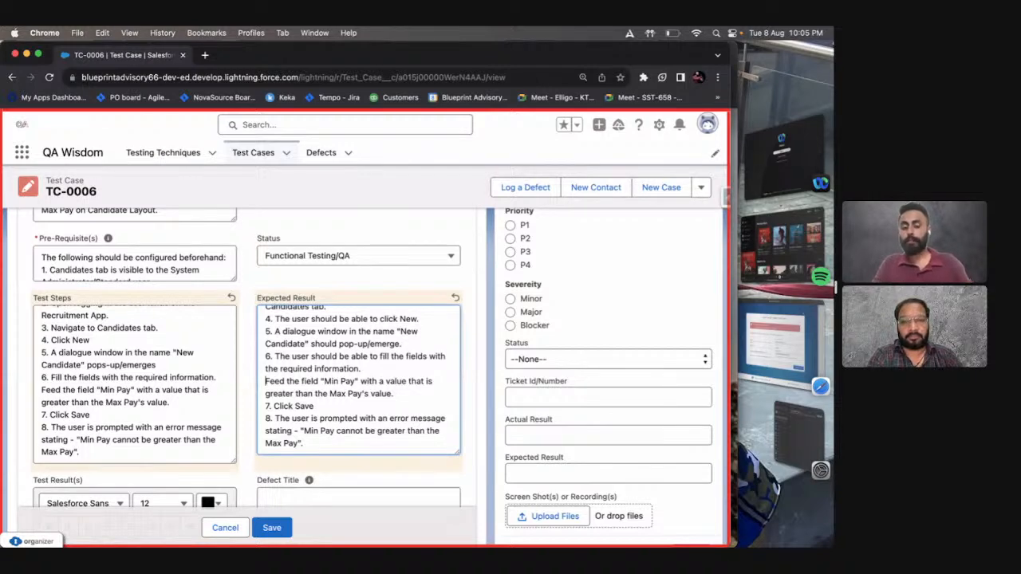
type("(")
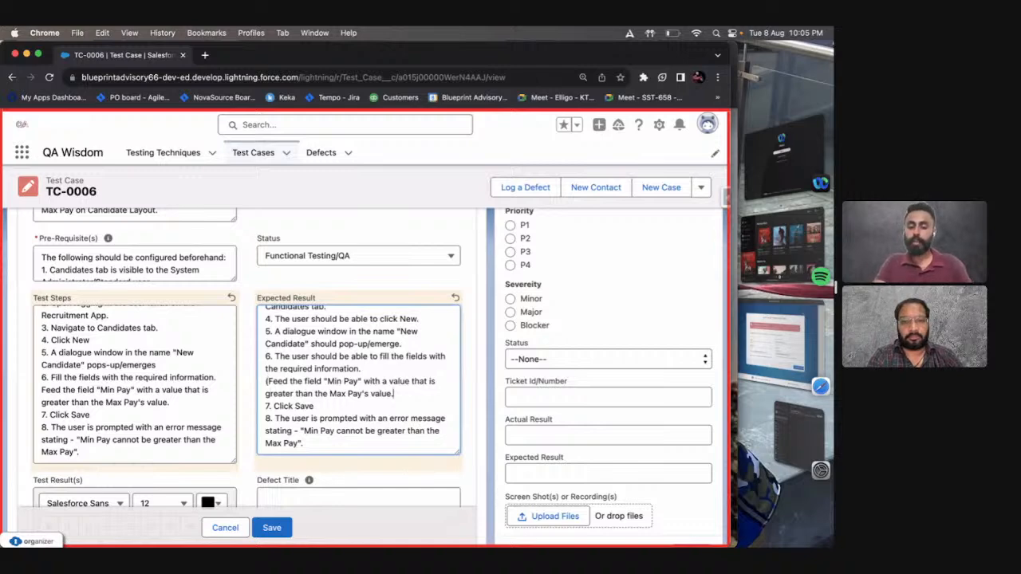
type(")")
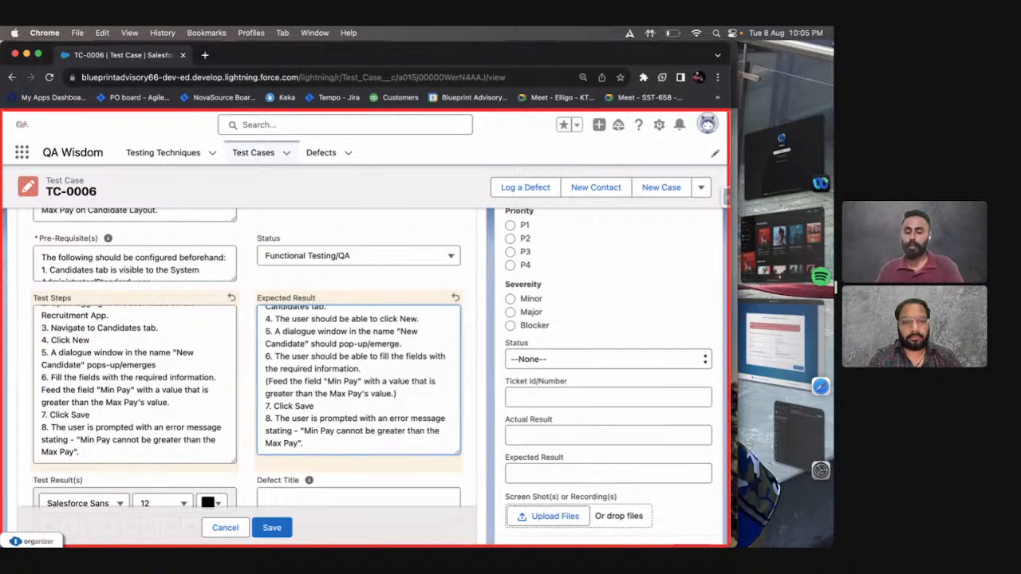
Replace the text of expected result 7 with "The user should be able to save the newly created Candidate record.".
left_click(321, 408)
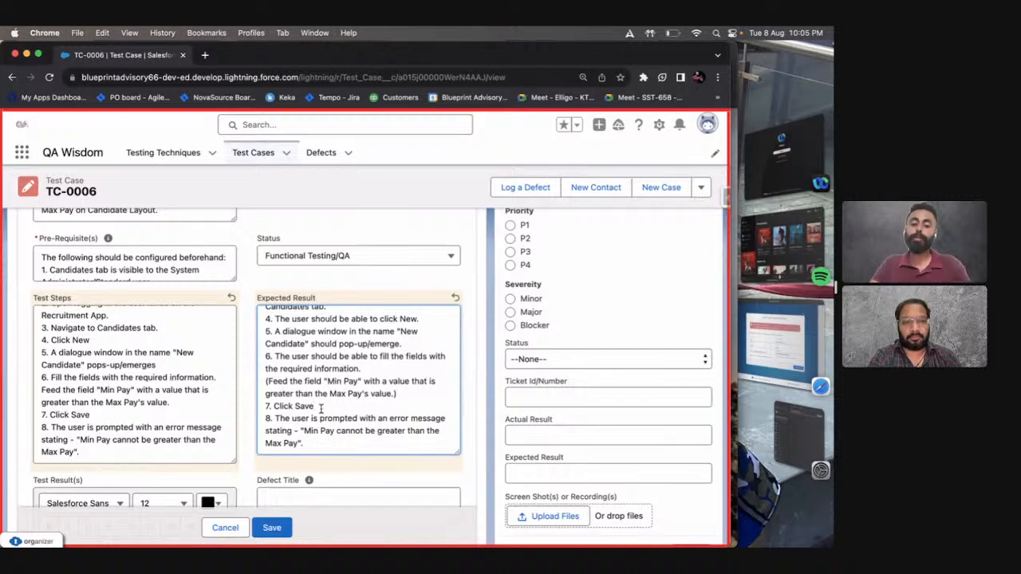
key("shift+alt+Left")
key("shift+alt+Left")
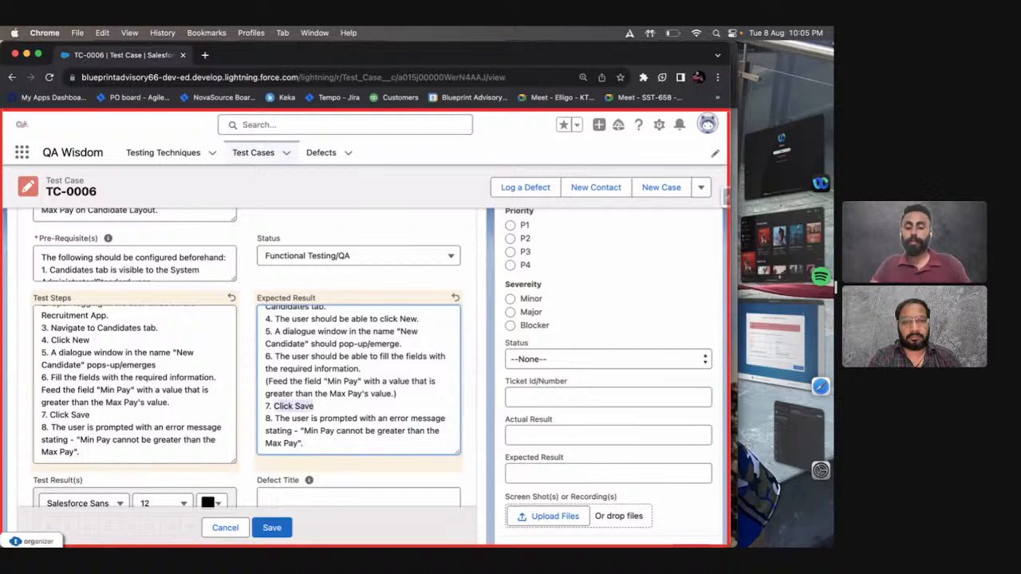
type("The user should be able to sav")
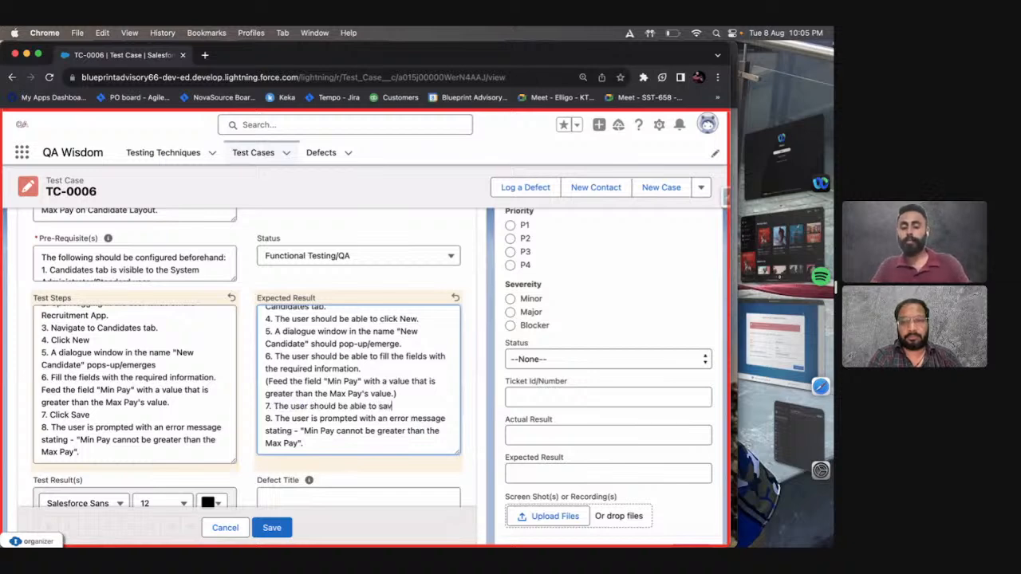
type("e the newly c")
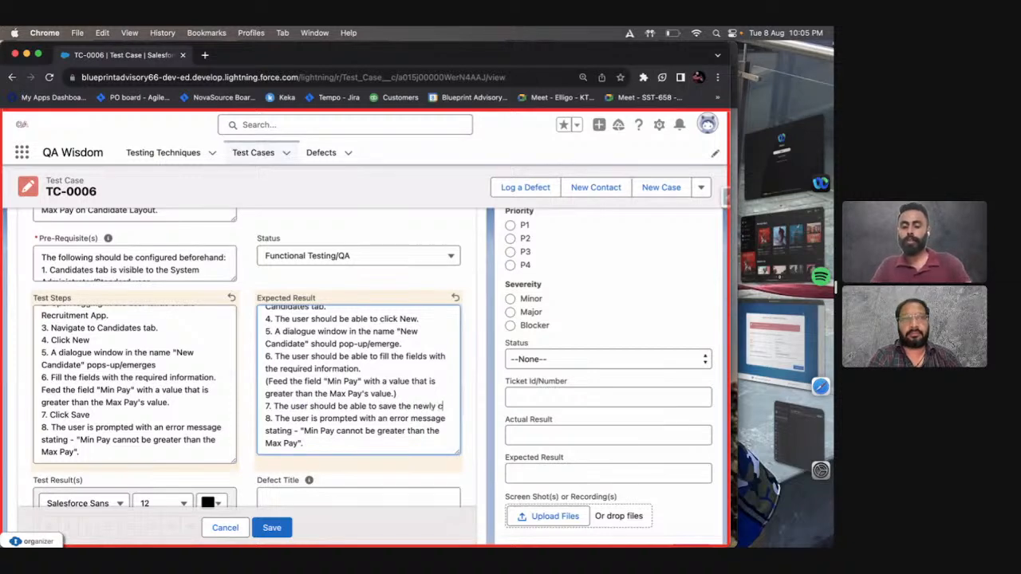
type("reated Candidate ")
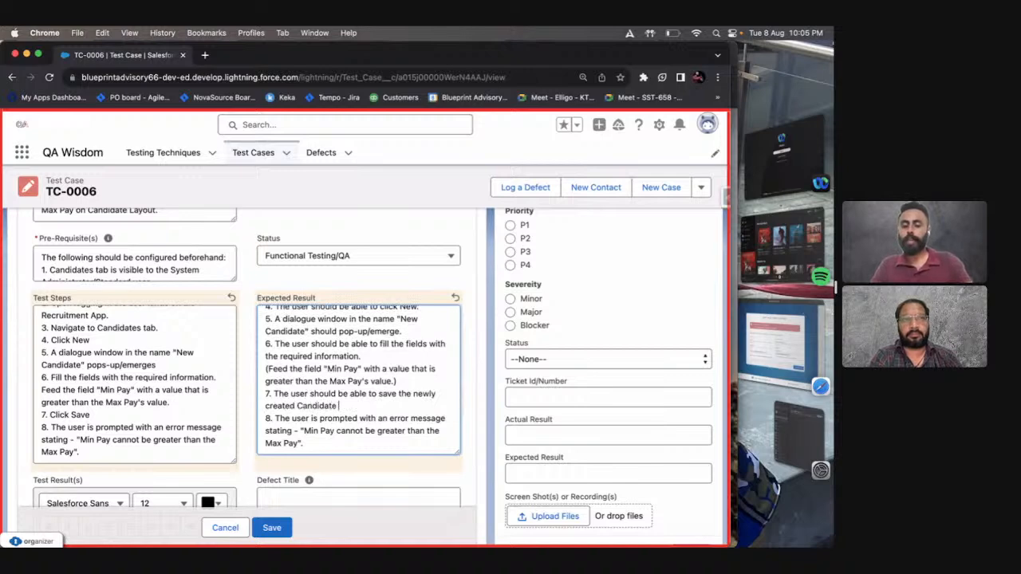
type("record.")
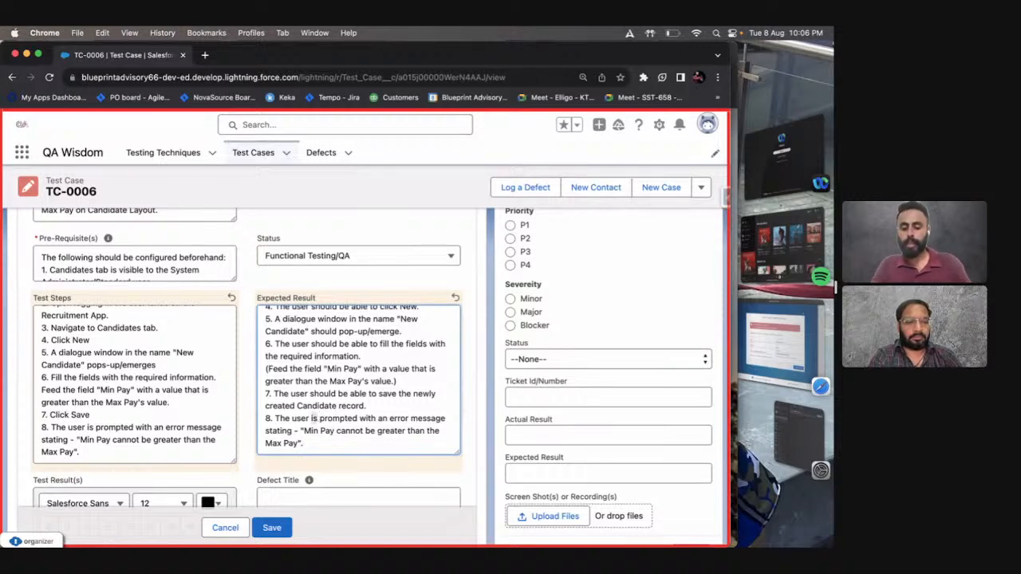
Change "is prompted" to "should be prompted" in expected result 8 about the Min Pay error message.
double_click(314, 418)
type("should be")
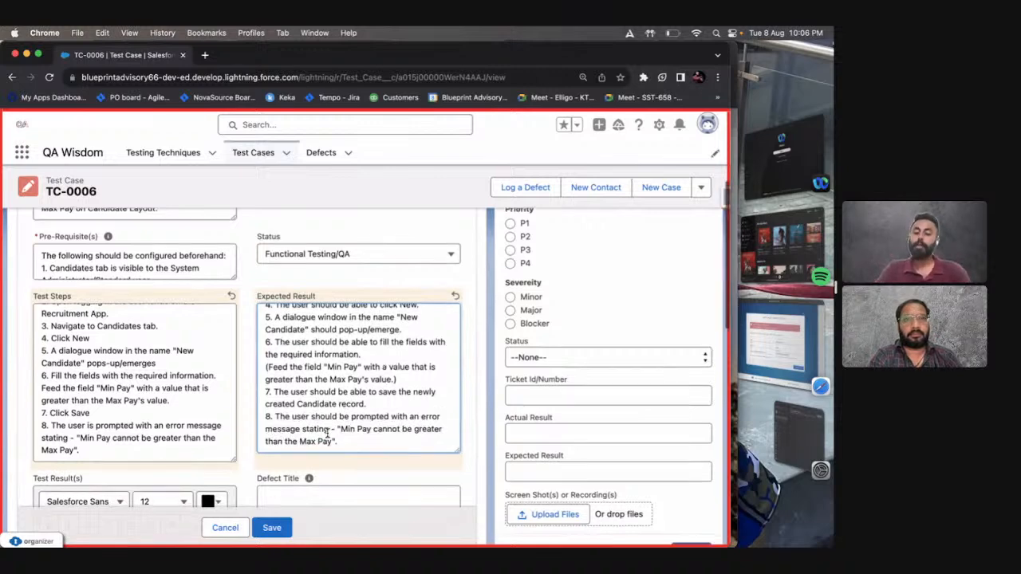
Copy the entire Expected Result text into the empty Test Result(s) field.
scroll(327, 433, "down", 1)
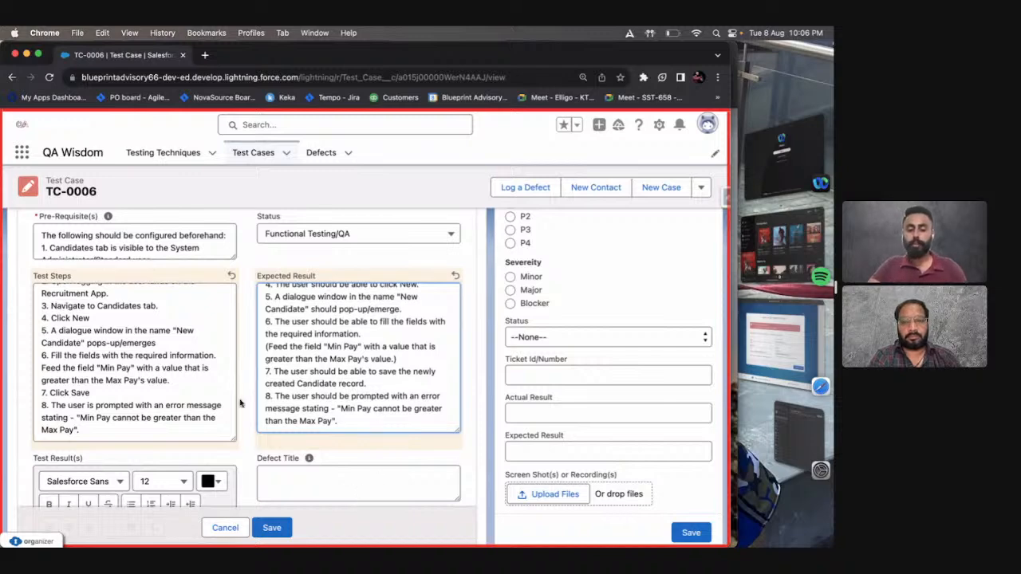
scroll(238, 427, "down", 4)
left_click(234, 447)
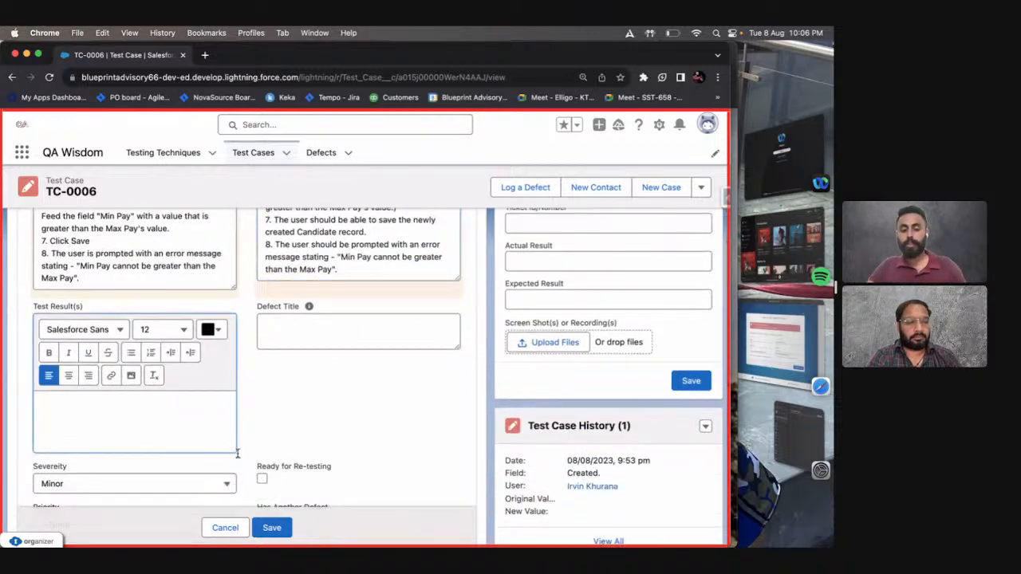
key("ctrl+Right")
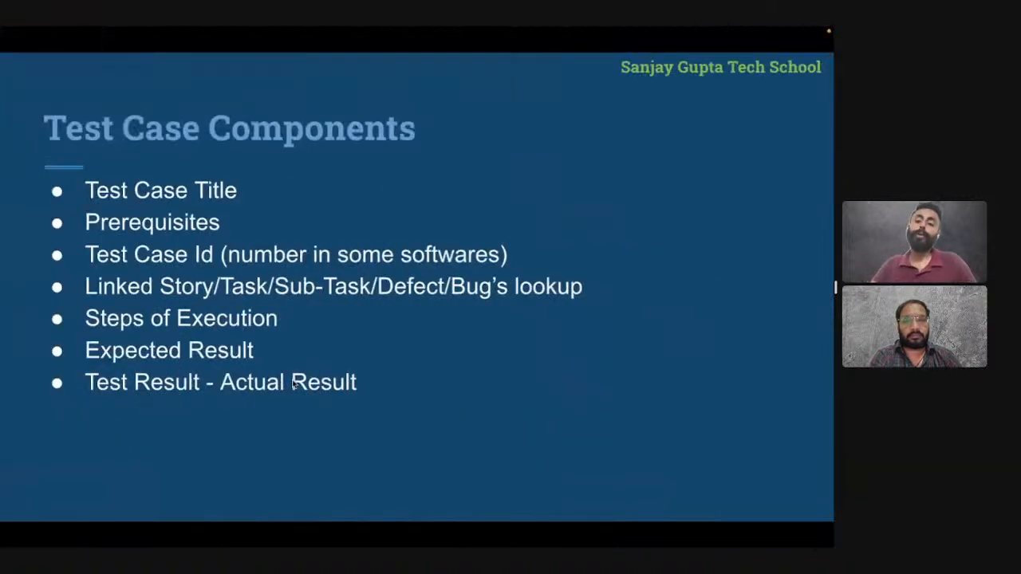
key("ctrl+Left")
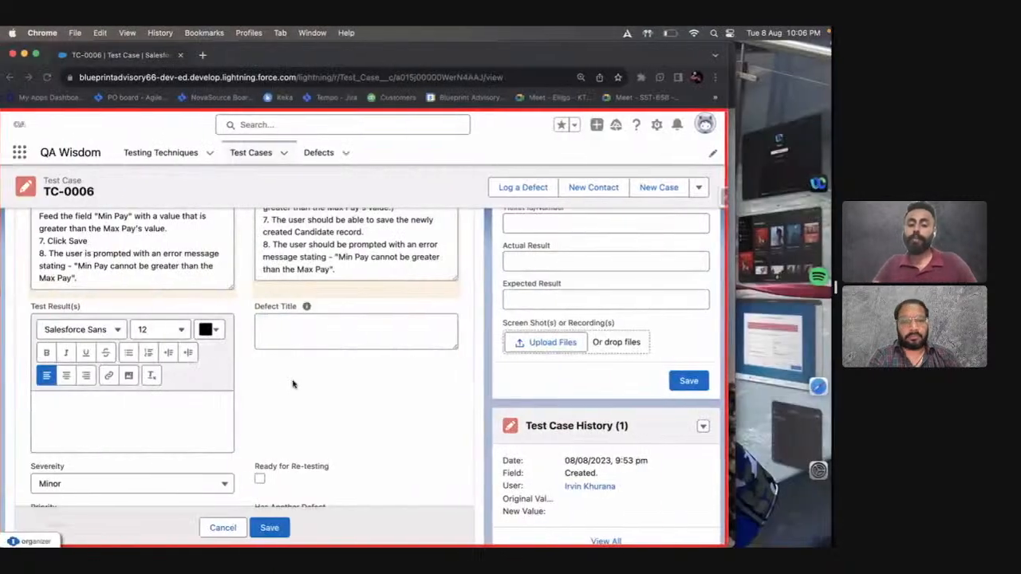
left_click(340, 272)
key("super+a")
key("super+c")
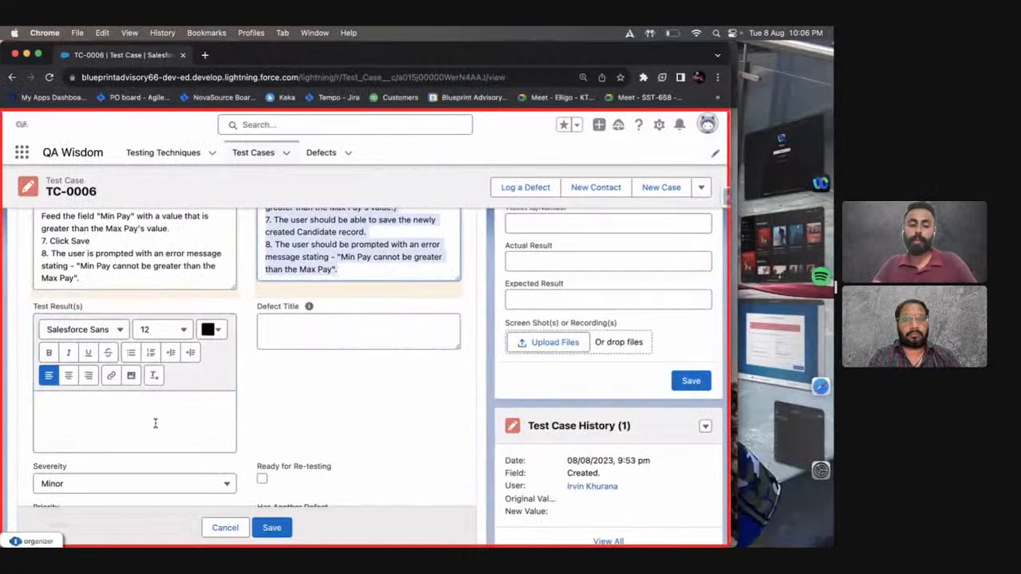
left_click(156, 423)
key("super+v")
Change "should be able" to "was able" in test result 1 about logging into the Recruitment org.
scroll(148, 339, "up", 5)
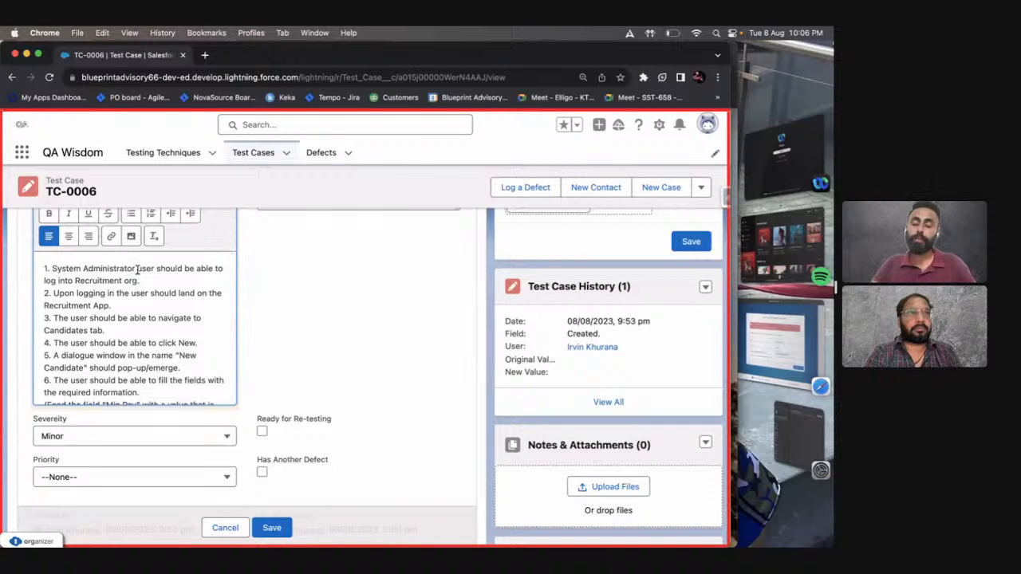
double_click(168, 268)
type("was")
double_click(178, 268)
key("BackSpace")
Change "should land" to "landed" in test result 2 about the Recruitment App.
scroll(180, 294, "down", 1)
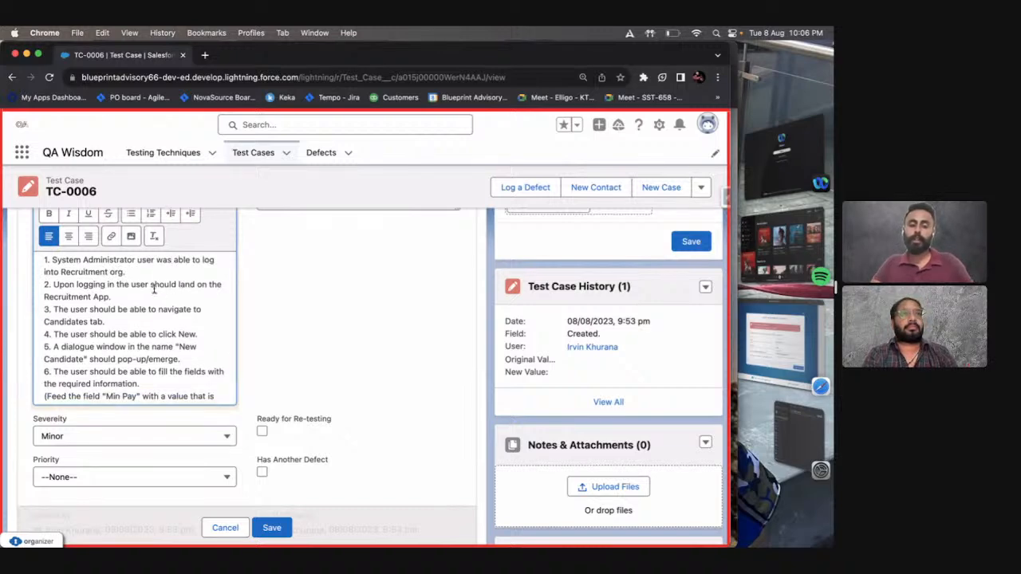
double_click(155, 284)
key("BackSpace")
key("Right")
key("Right")
key("Right")
key("Right")
type("ed")
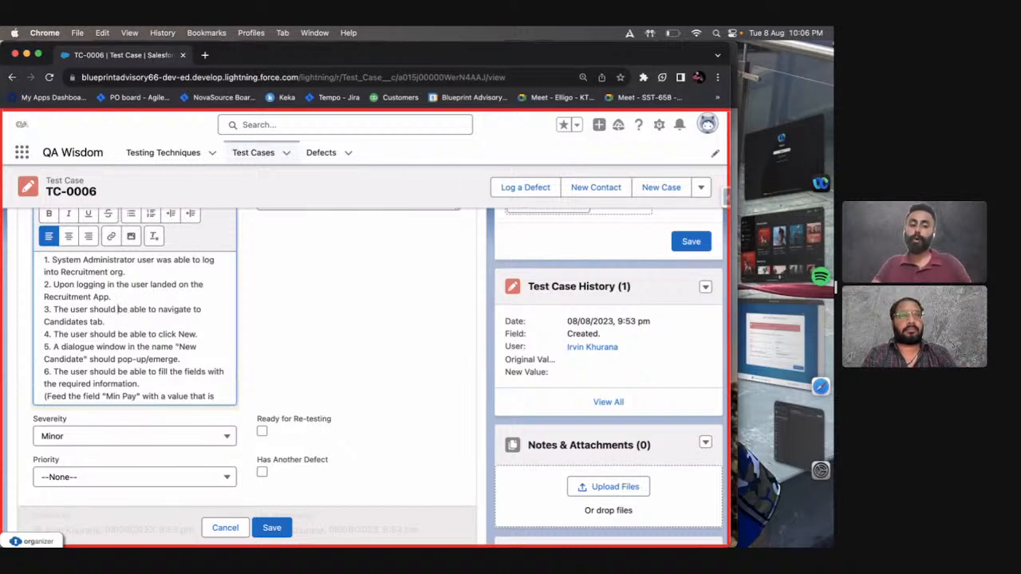
Replace "should be" with "was" in test results 3 and 4 about navigating to the Candidates tab and clicking New.
left_click_drag(128, 309, 89, 309)
type("was")
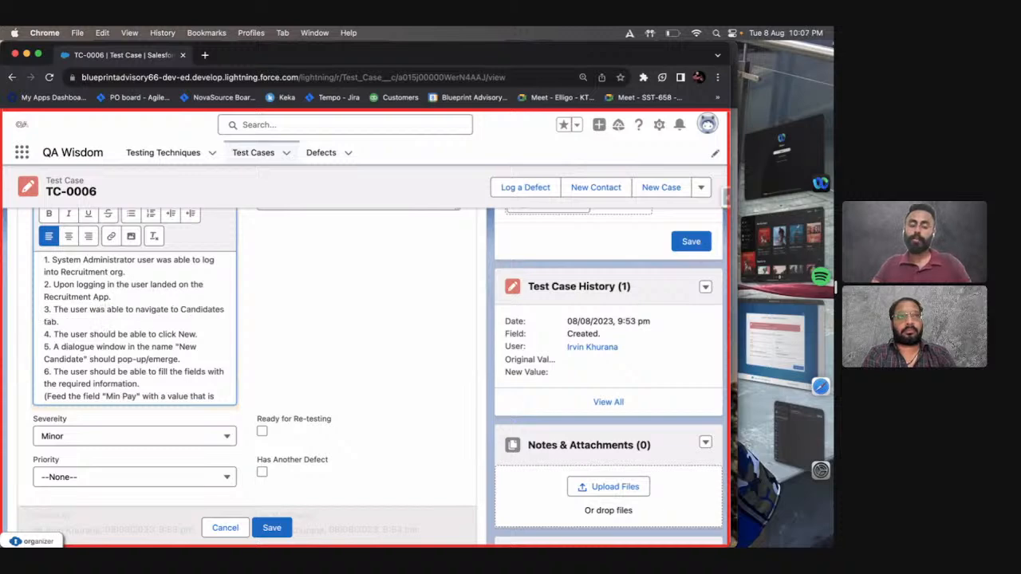
key("Down")
key("Down")
key("Right")
key("Right")
key("Right")
key("Right")
key("Right")
key("Right")
key("alt+shift+Left")
key("alt+shift+Left")
type("was")
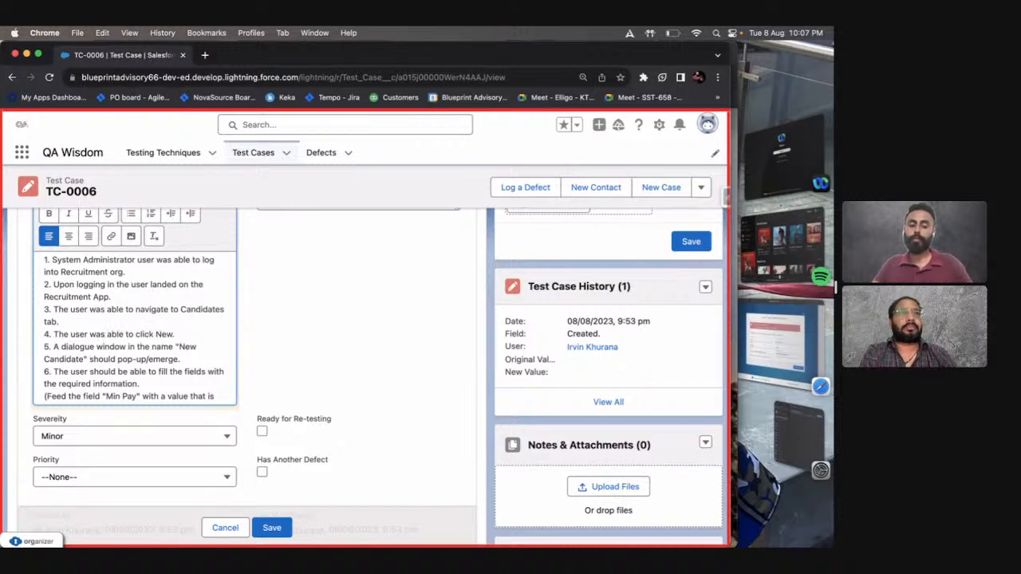
Change "should pop-up/emerge" to "poped-up/emerged" in test result 5, and "should be" to "was" in test result 6.
double_click(91, 359)
key("BackSpace")
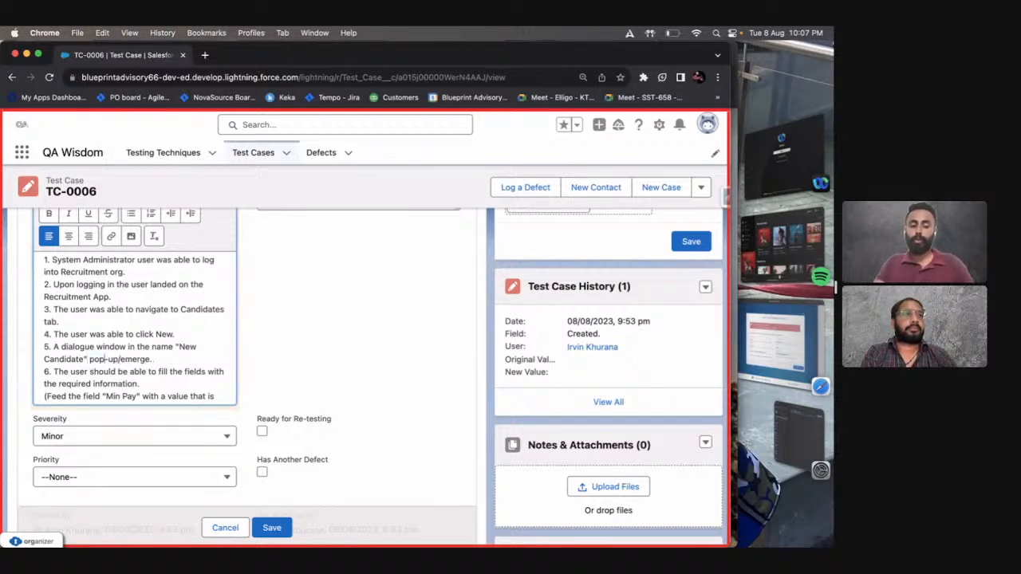
left_click(104, 359)
type("ed")
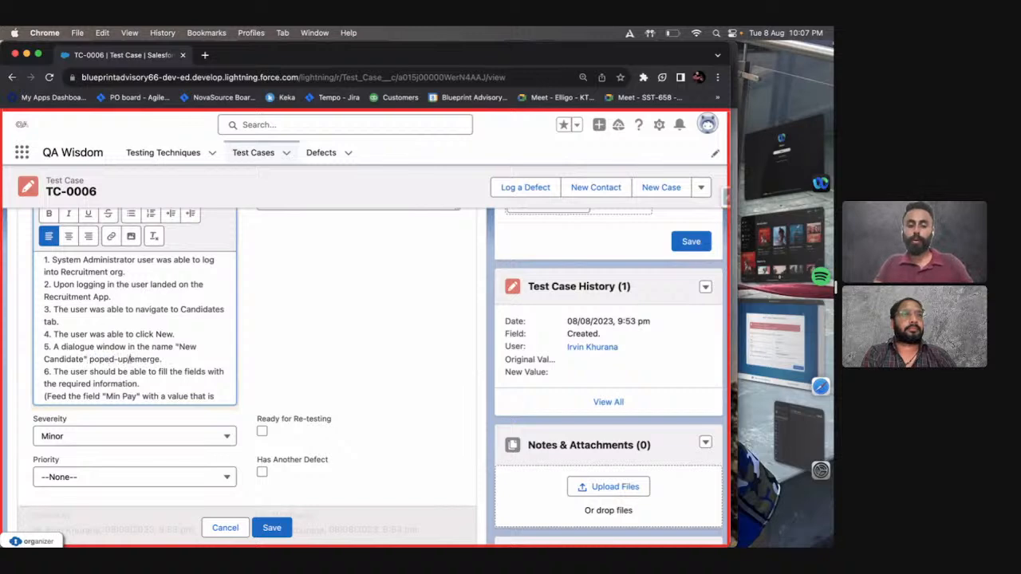
left_click(159, 359)
type("d")
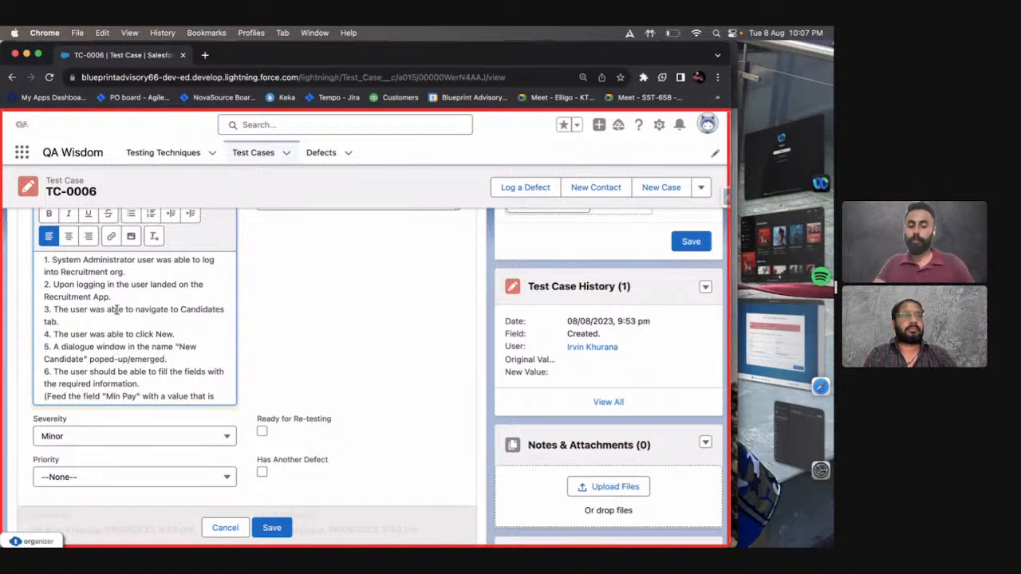
left_click_drag(129, 372, 90, 372)
type("wass")
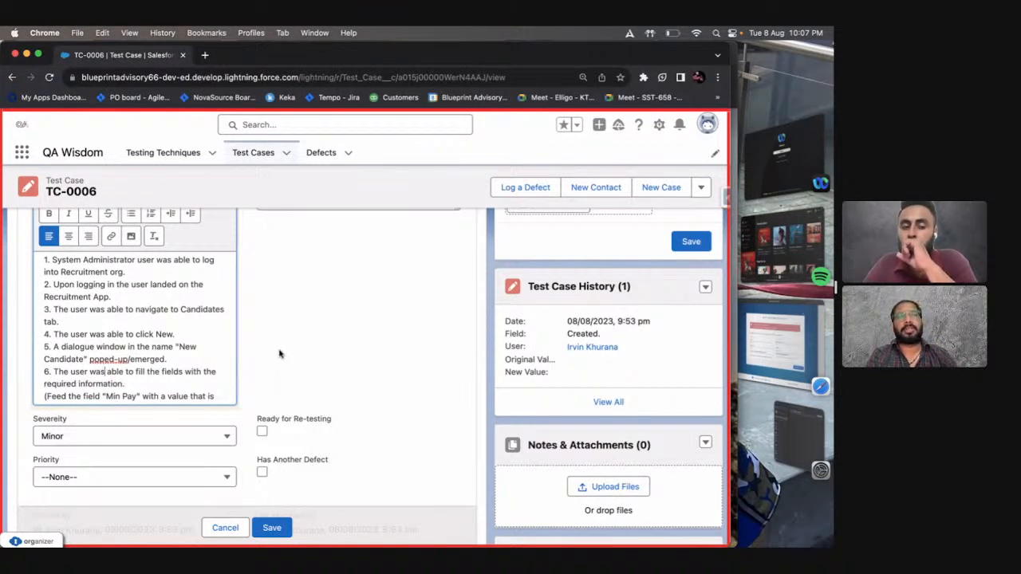
Review the remaining test results 6 to 8 against the Test Steps and Expected Result texts.
scroll(281, 355, "up", 2)
scroll(279, 353, "up", 1)
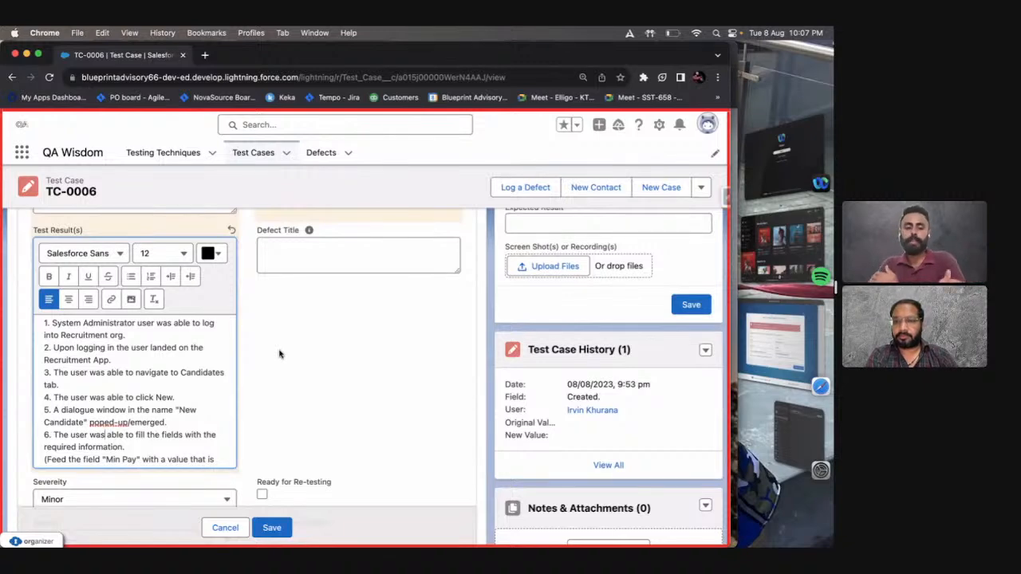
scroll(194, 382, "down", 2)
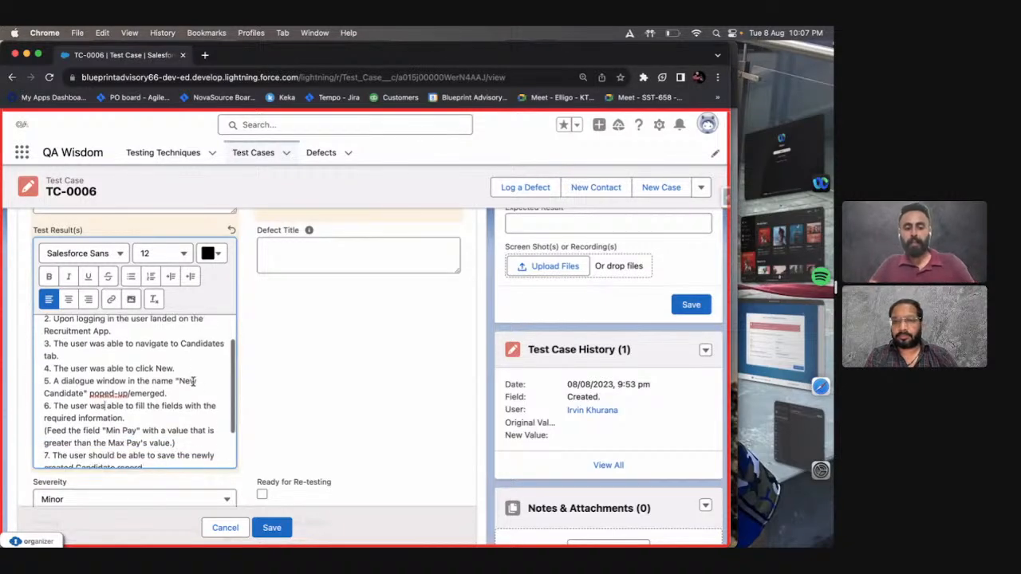
scroll(90, 404, "down", 1)
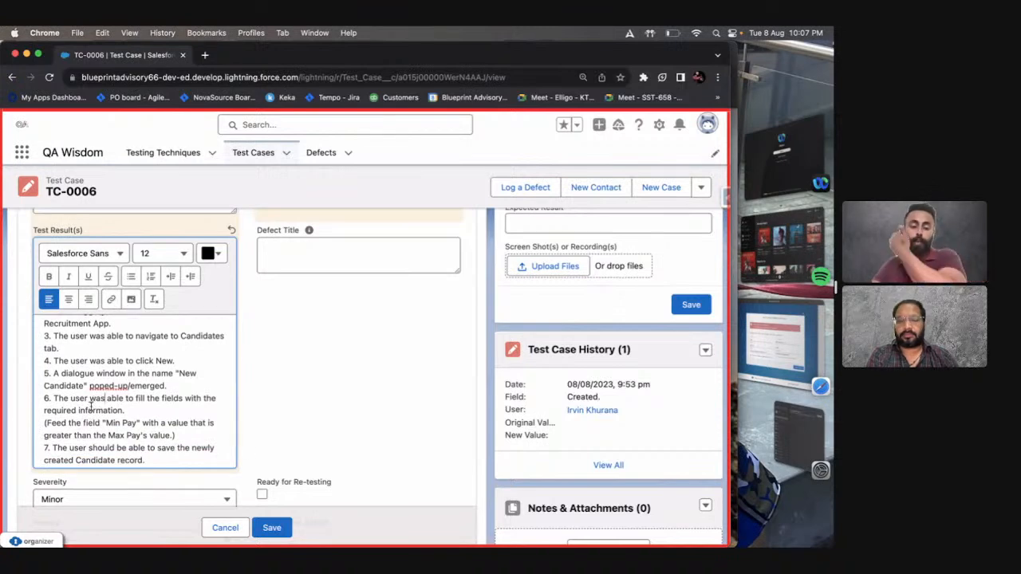
scroll(90, 405, "up", 3)
scroll(90, 405, "down", 5)
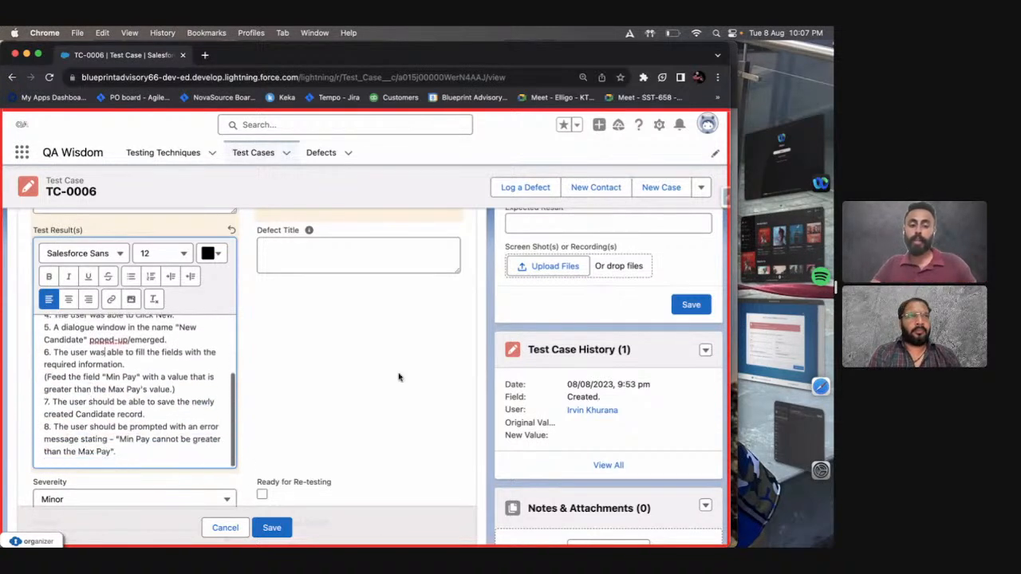
scroll(399, 376, "up", 3)
scroll(399, 376, "up", 3)
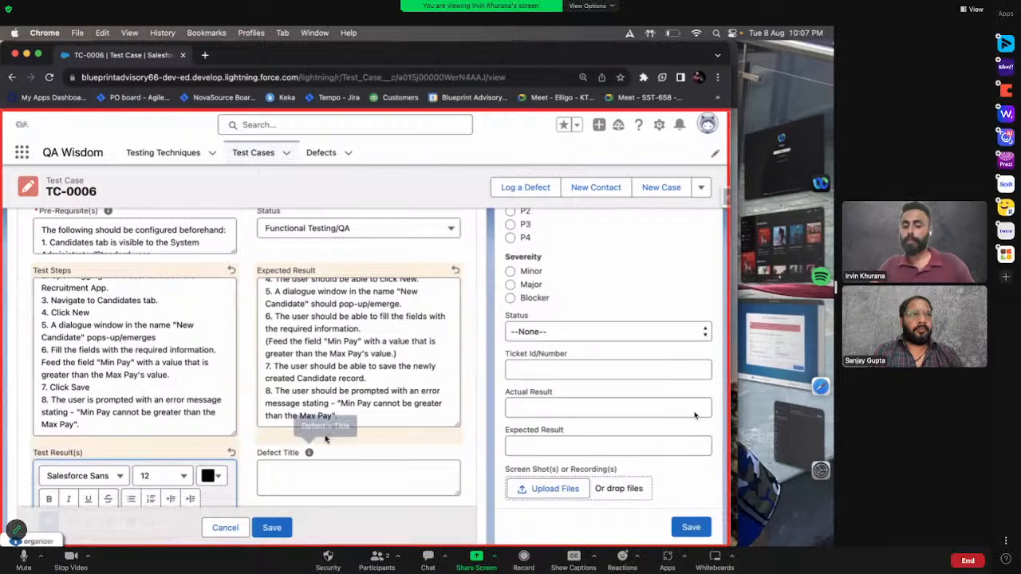
scroll(307, 463, "down", 5)
left_click(64, 562)
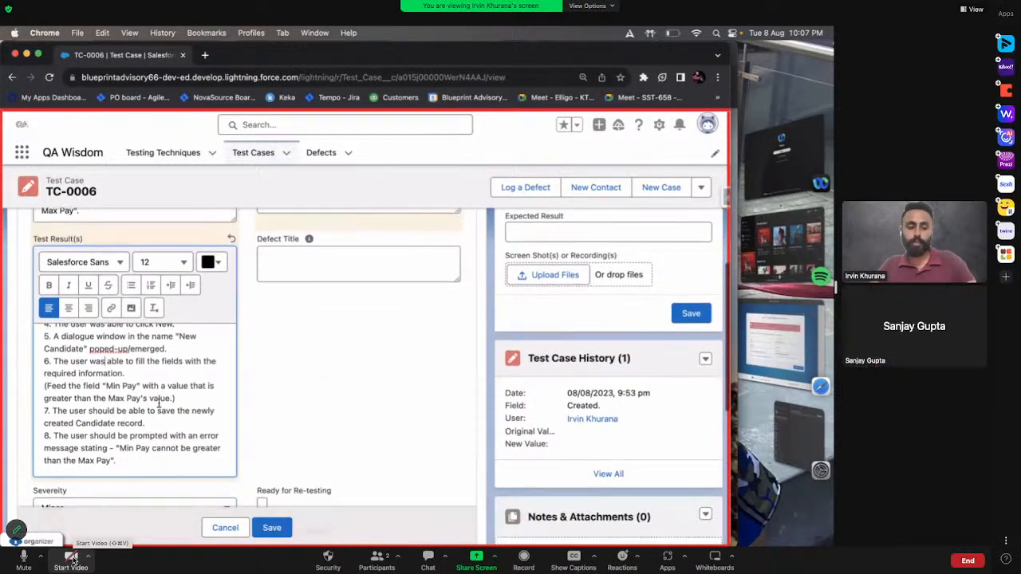
left_click(134, 373)
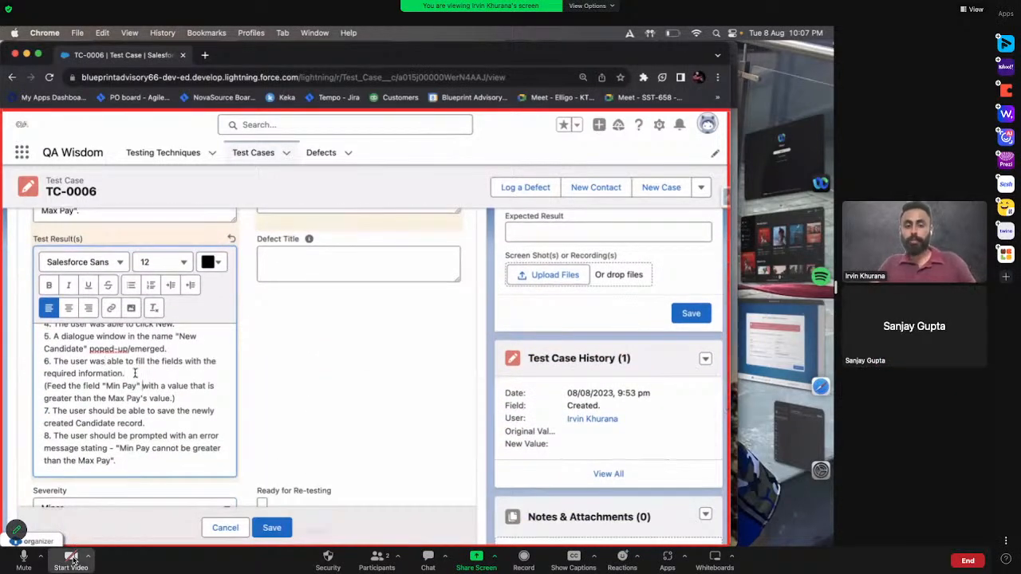
left_click(71, 559)
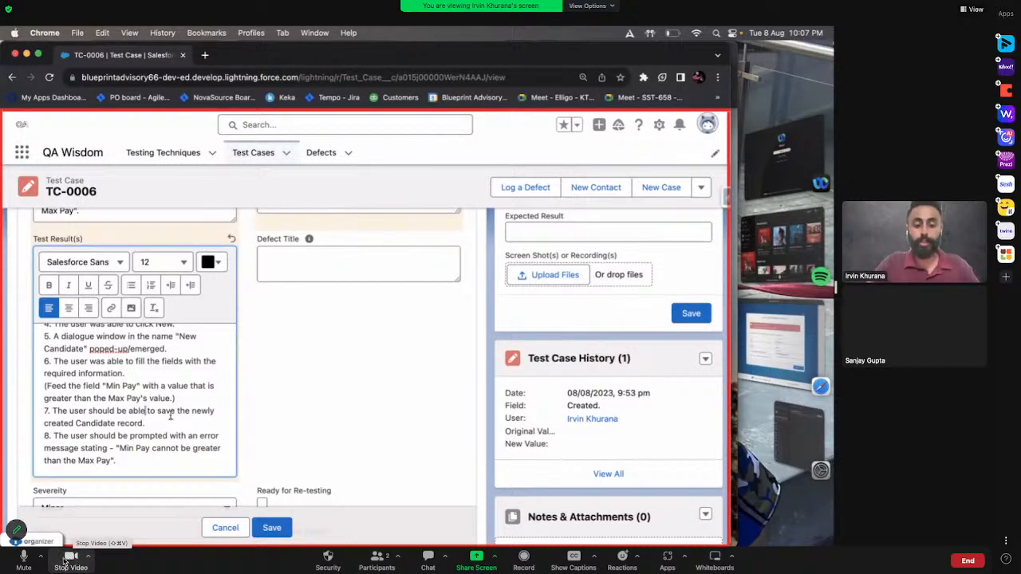
left_click(71, 559)
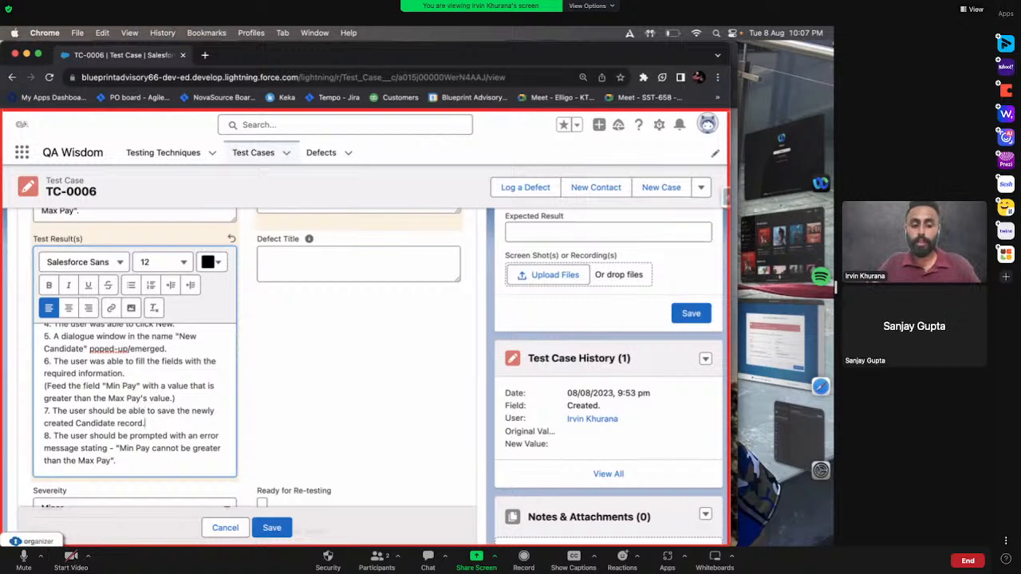
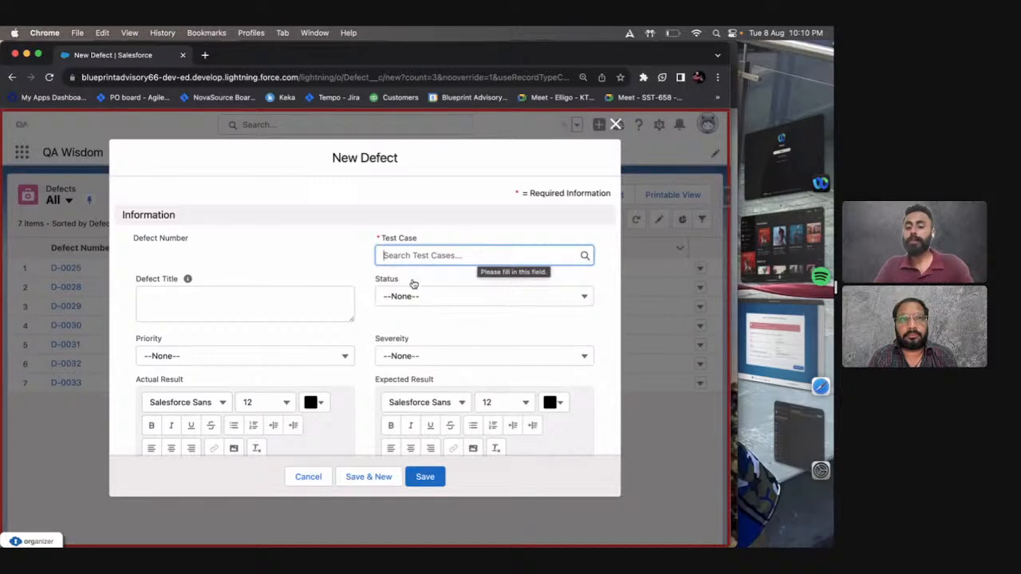
Enter the Defect Title "The user was able to save the Candidate record even when the Min Pay's value was greater than Max Pay's value.".
left_click(299, 297)
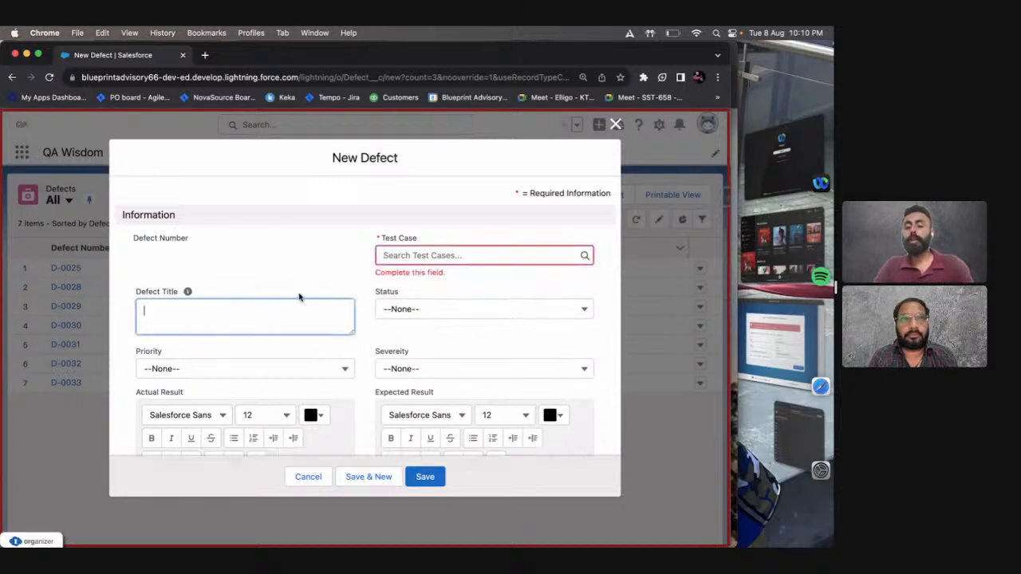
left_click_drag(351, 338, 351, 375)
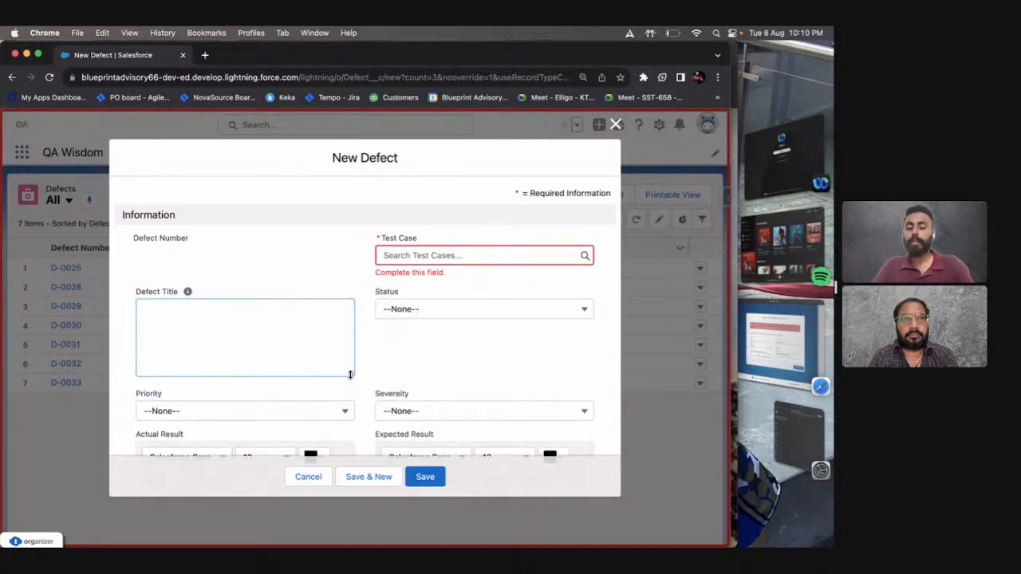
left_click(307, 319)
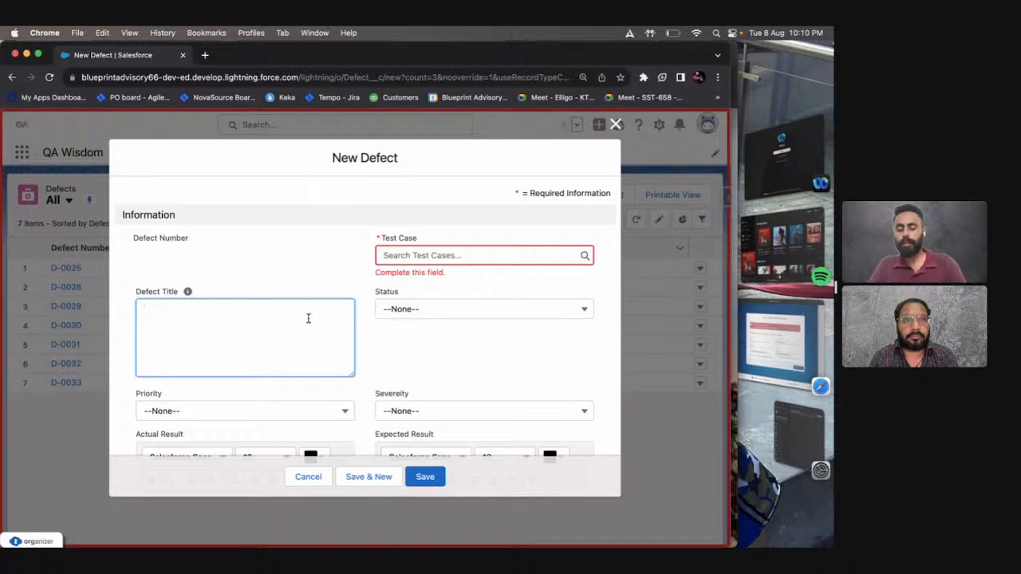
type("The user")
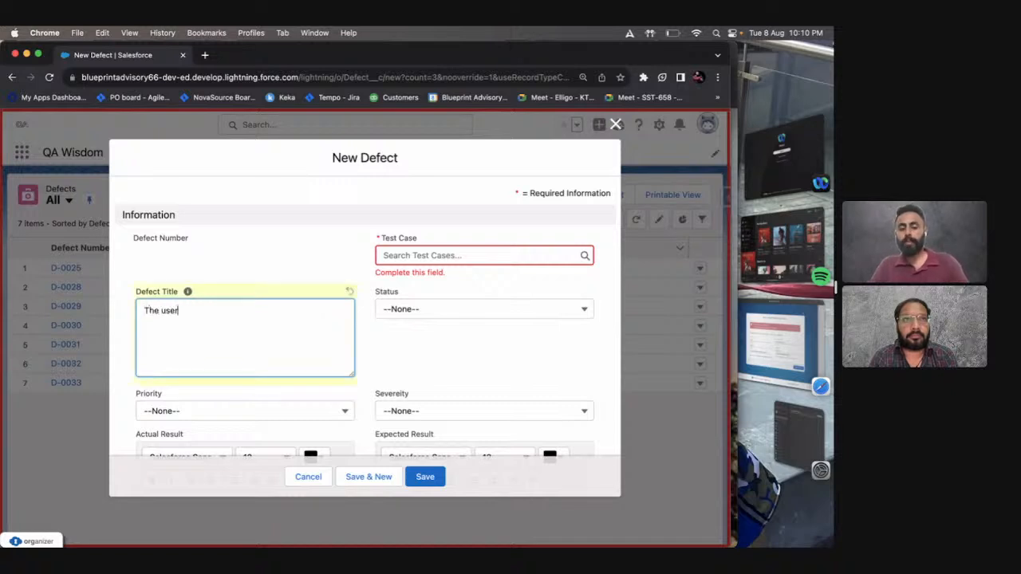
type(" w")
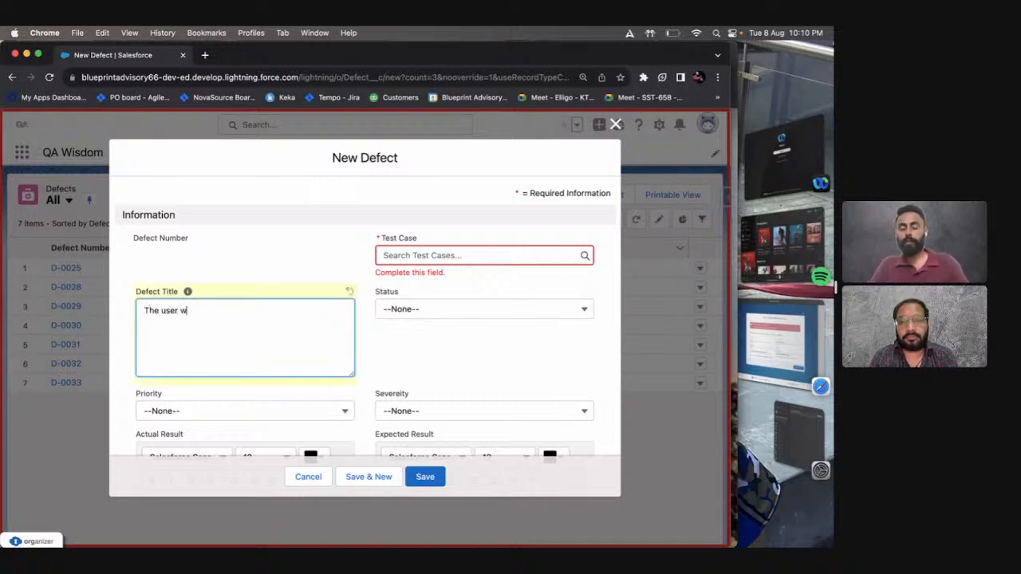
type("as able to ")
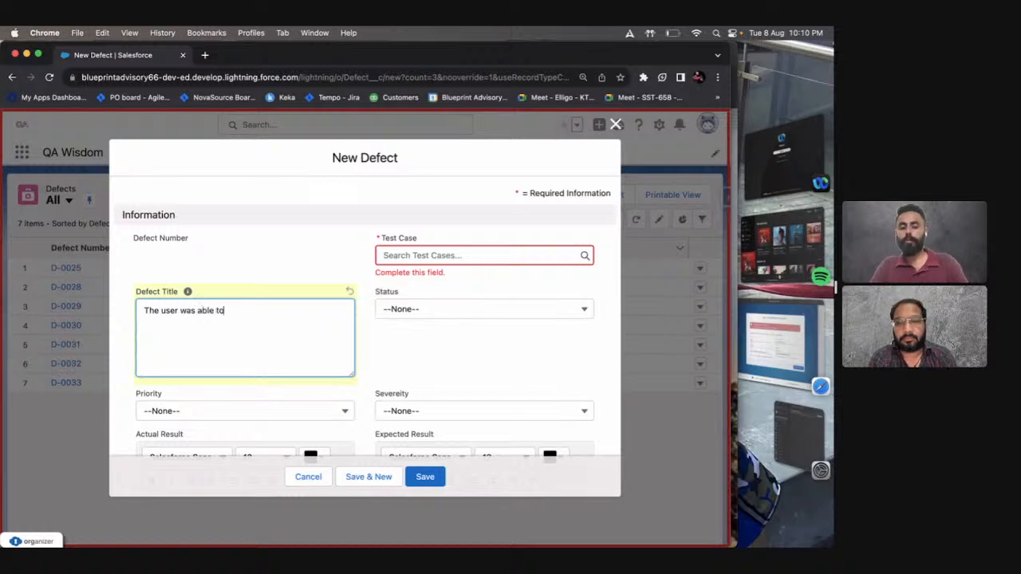
type("save the C")
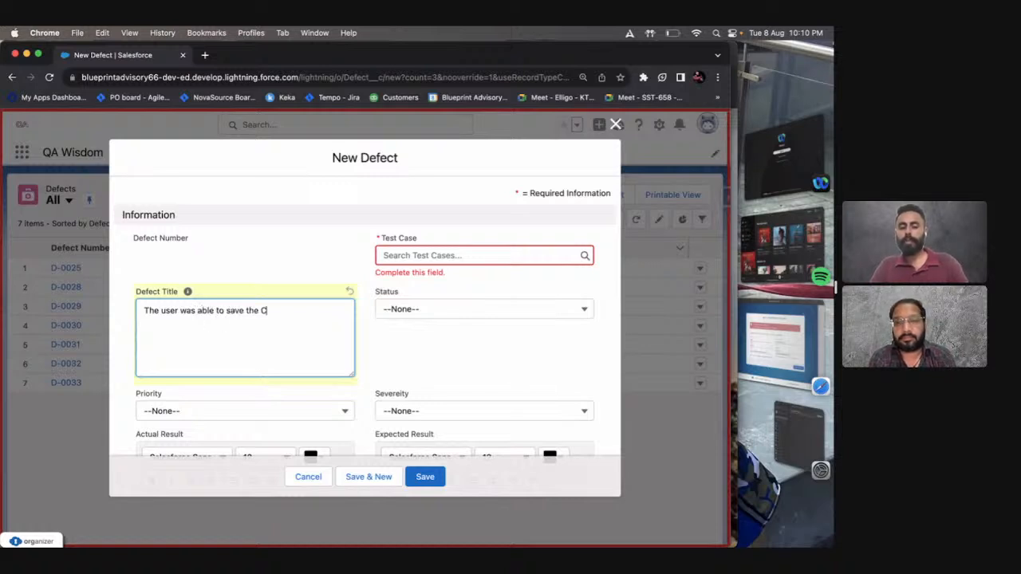
type("andidate record")
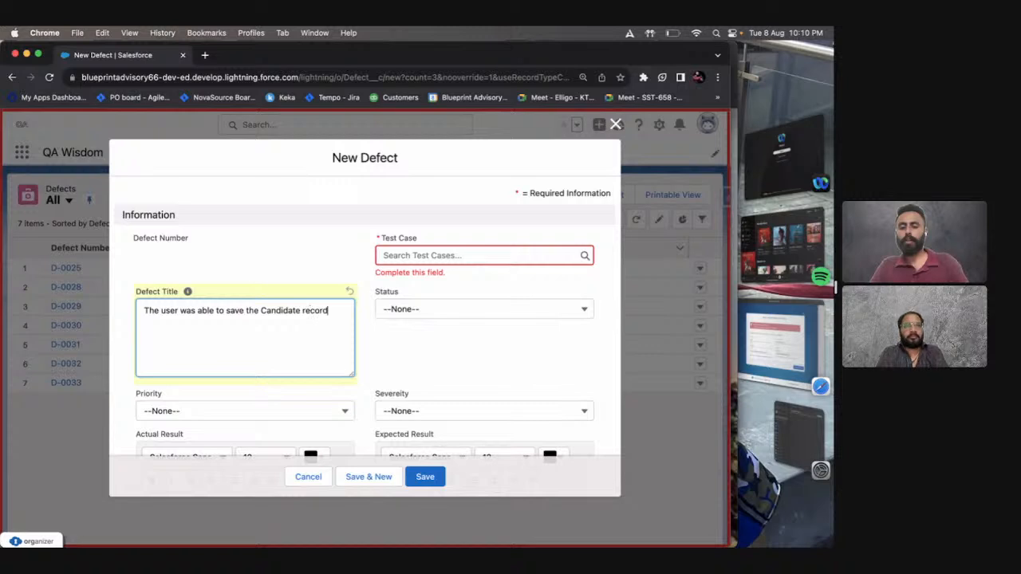
type(" even weh")
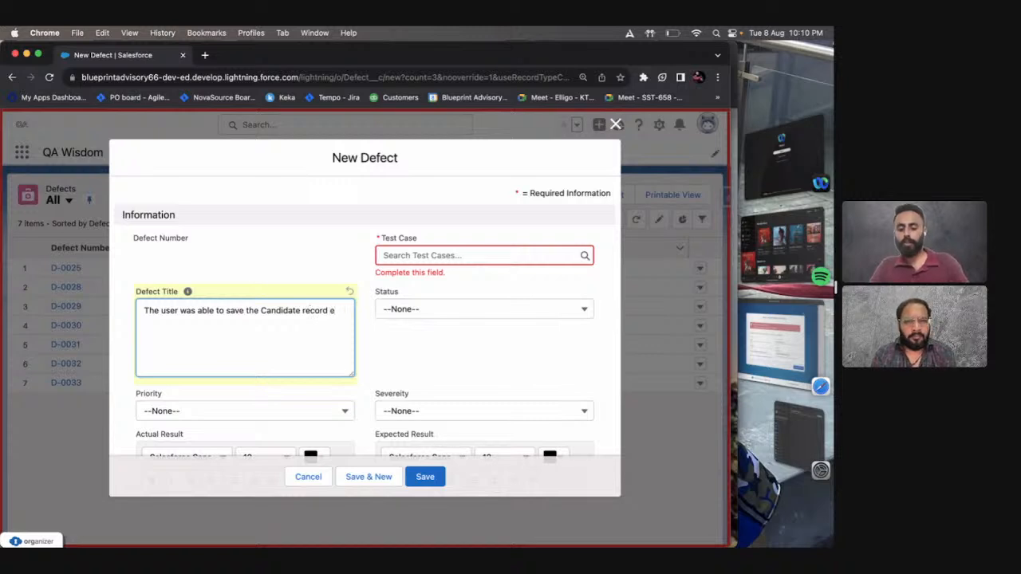
key("BackSpace")
key("BackSpace")
type("hen")
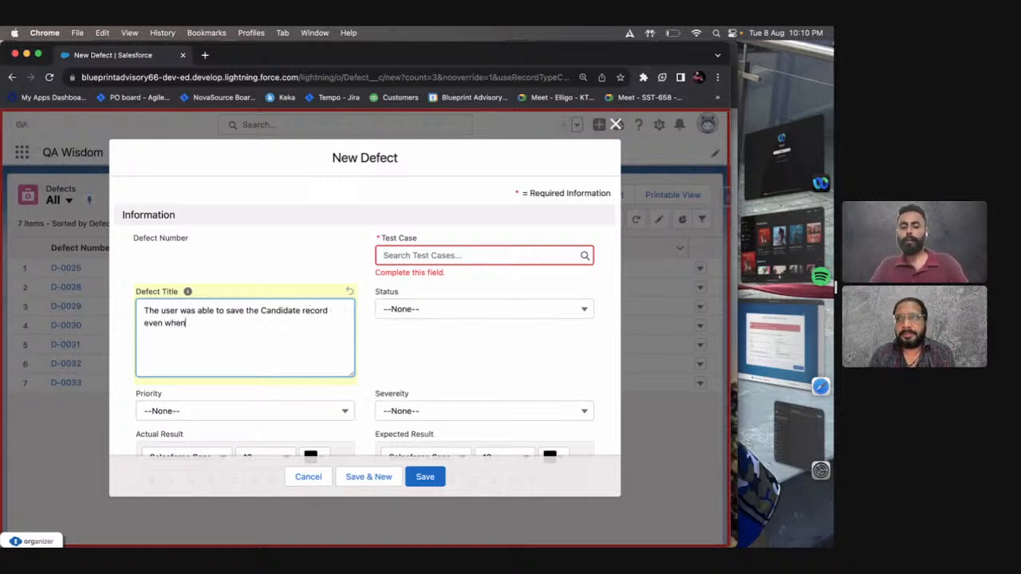
type(" the")
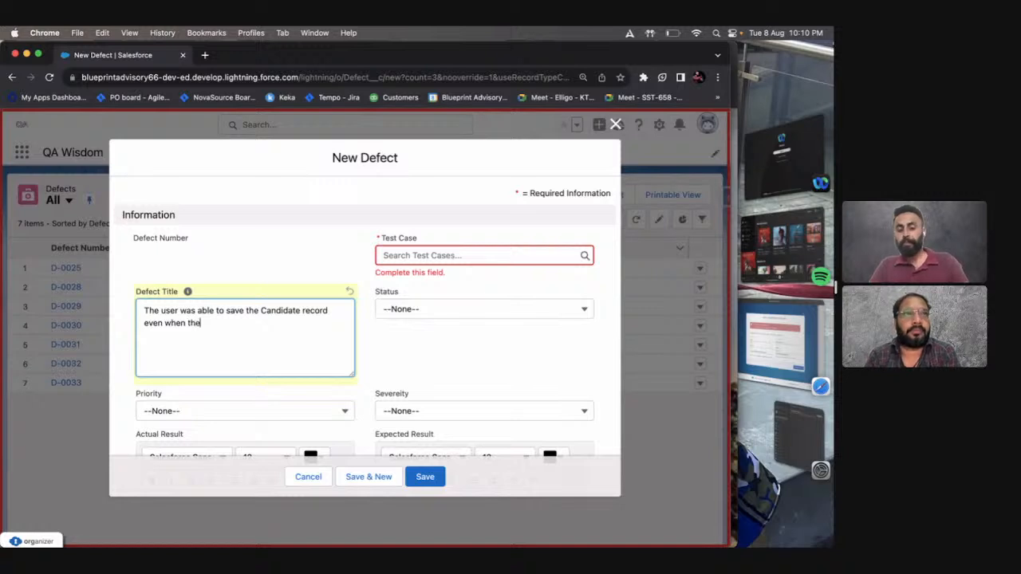
type(" Min")
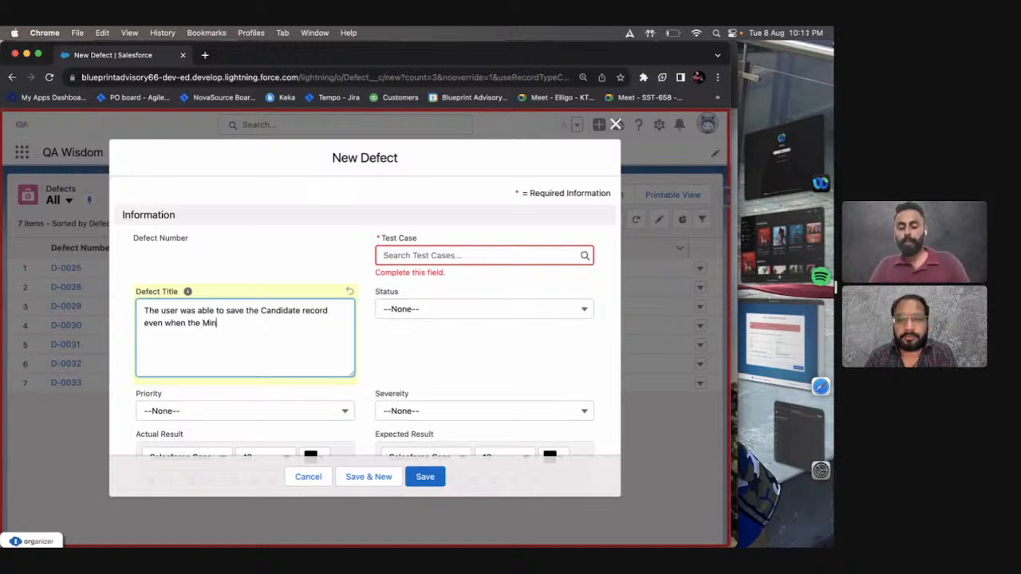
type(" Pay's value")
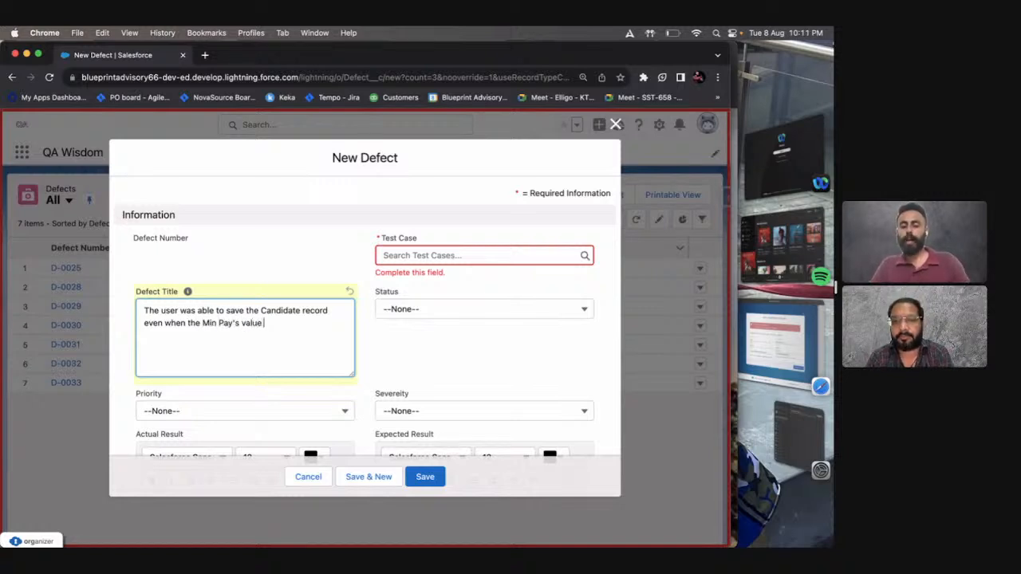
type(" was greater")
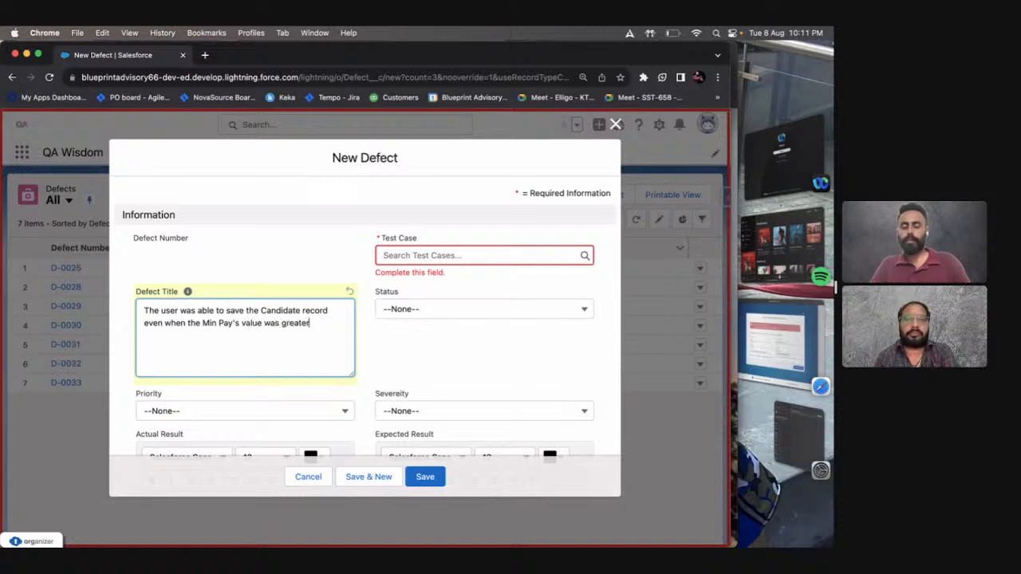
type(" then the")
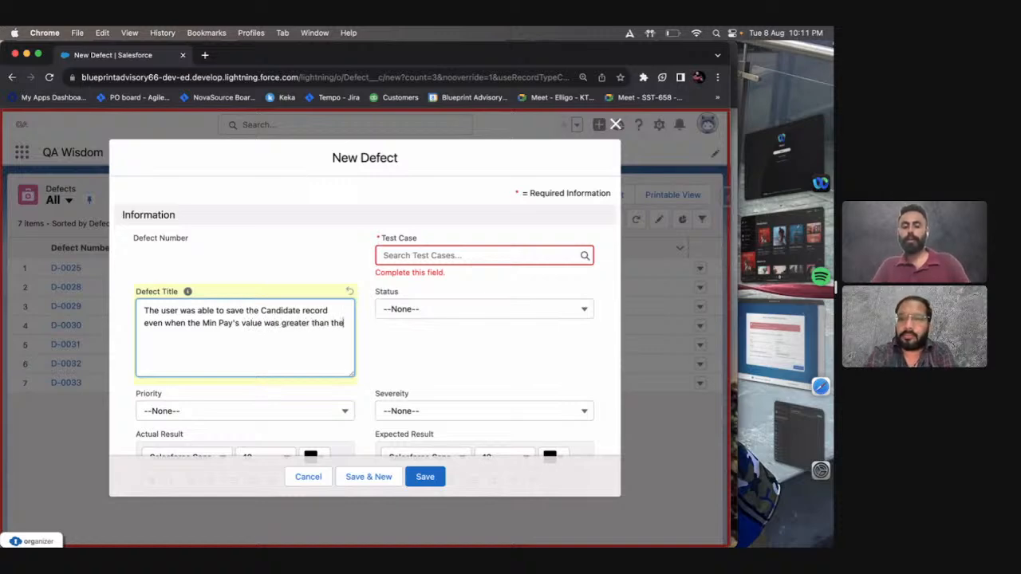
key("BackSpace")
type("Ma")
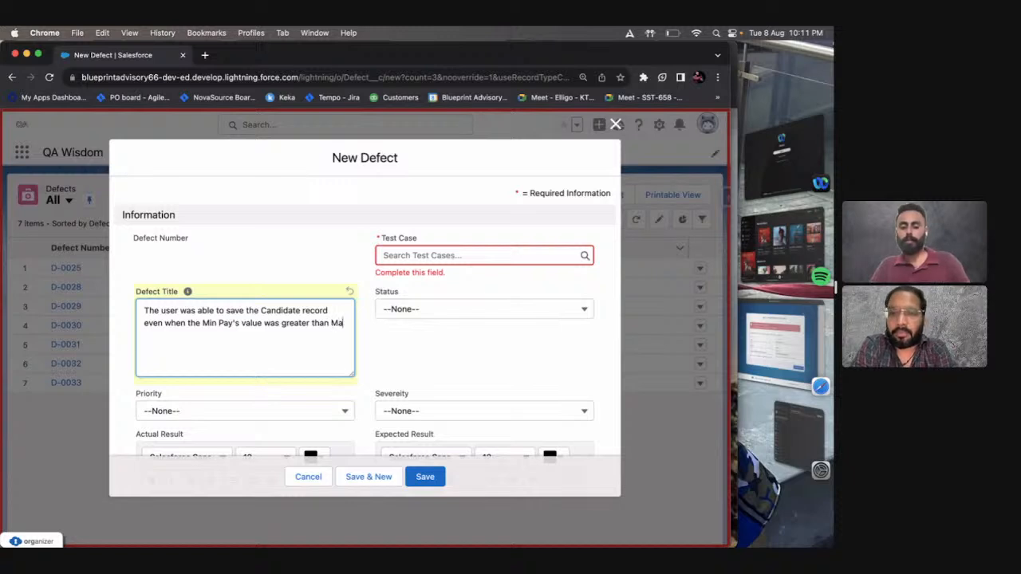
type("x Pay's valu")
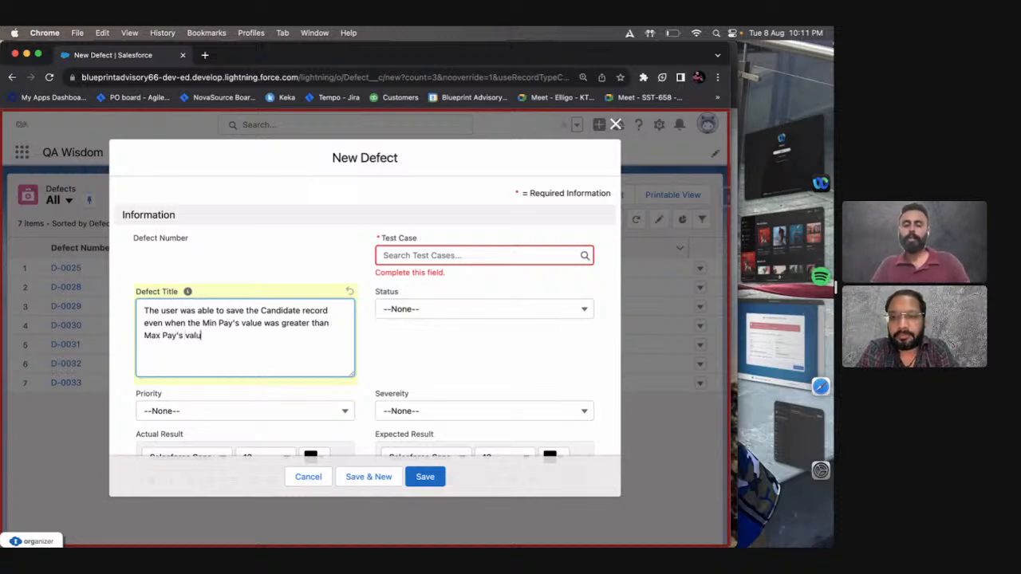
type("e.")
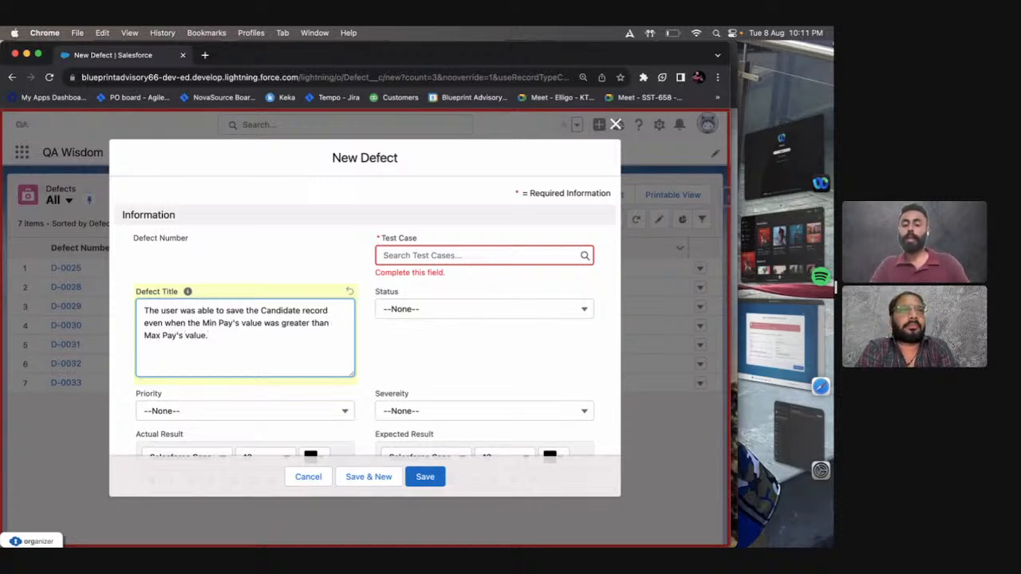
Set the defect's Priority to P1 and close the New Defect form without saving.
scroll(274, 337, "down", 3)
left_click(268, 320)
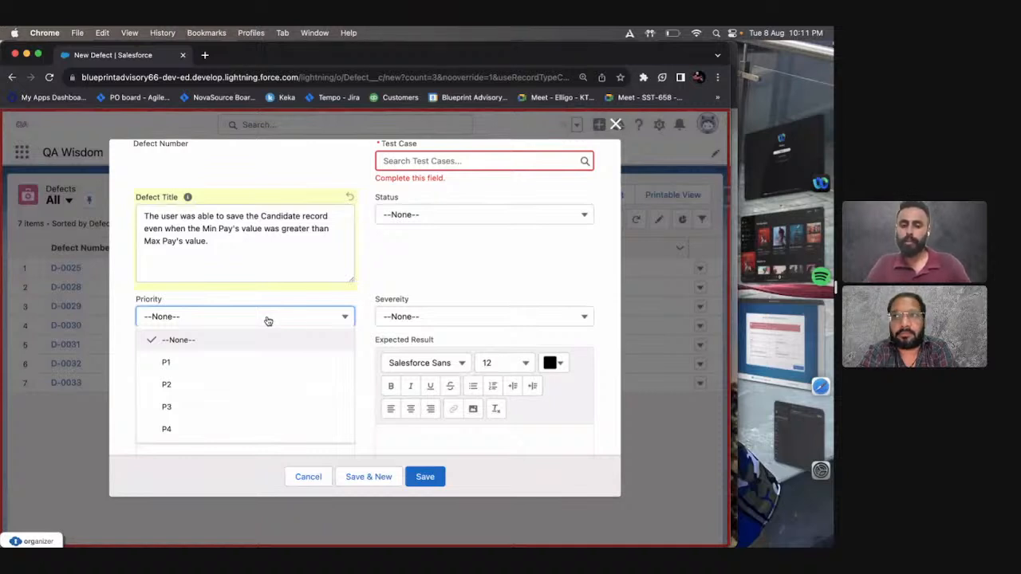
left_click(257, 372)
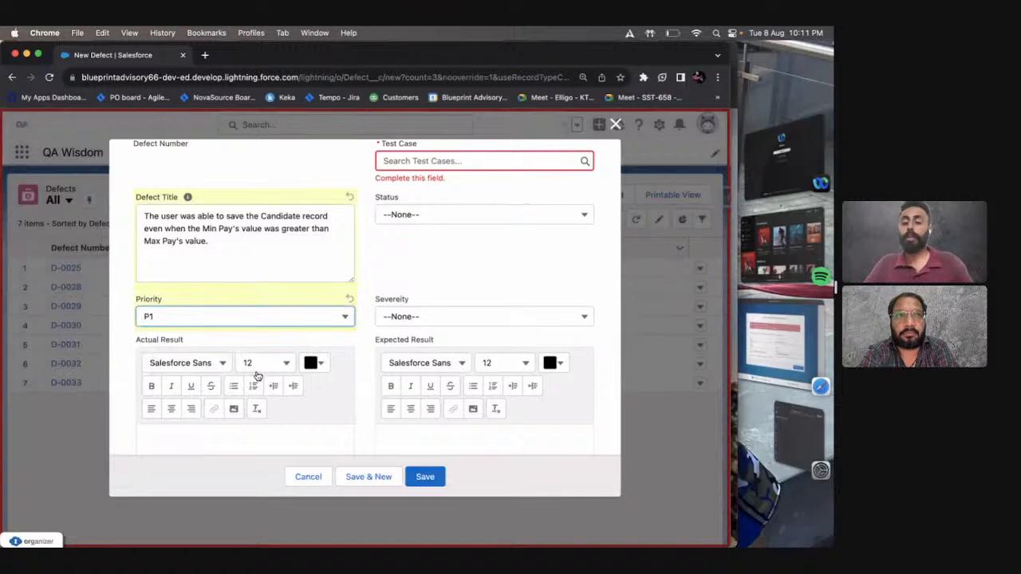
scroll(256, 375, "down", 1)
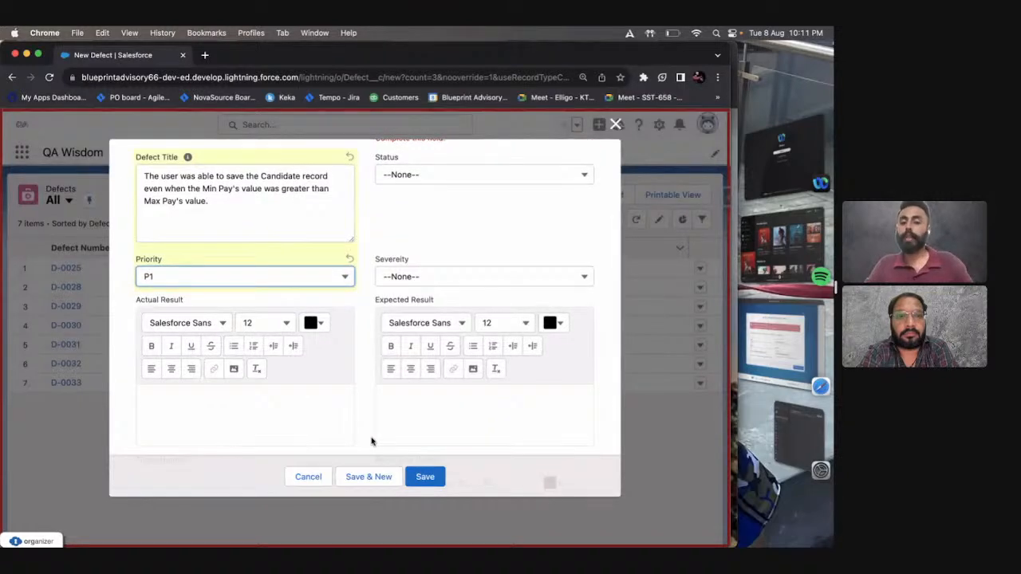
scroll(371, 441, "down", 3)
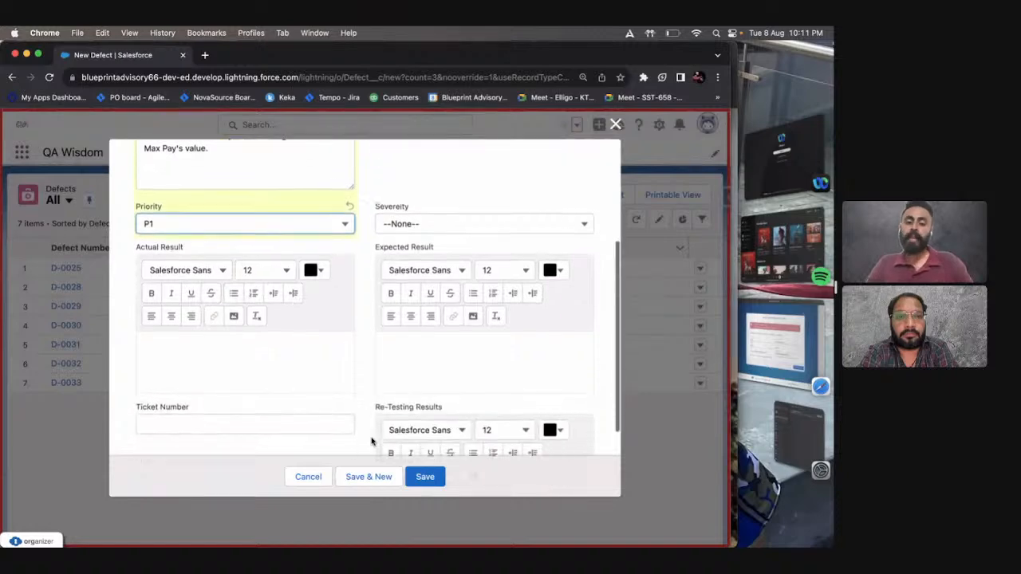
left_click(225, 325)
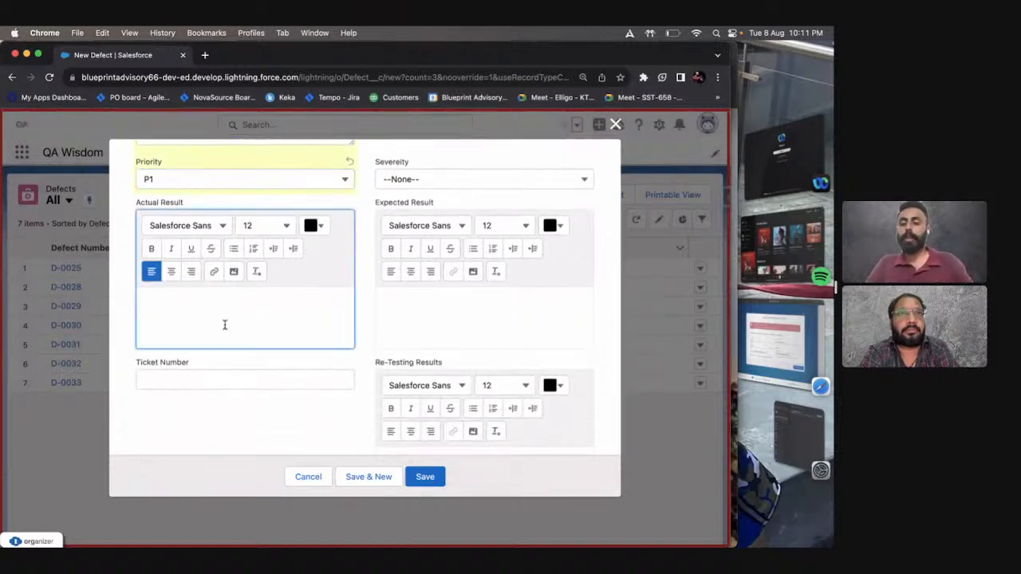
key("Escape")
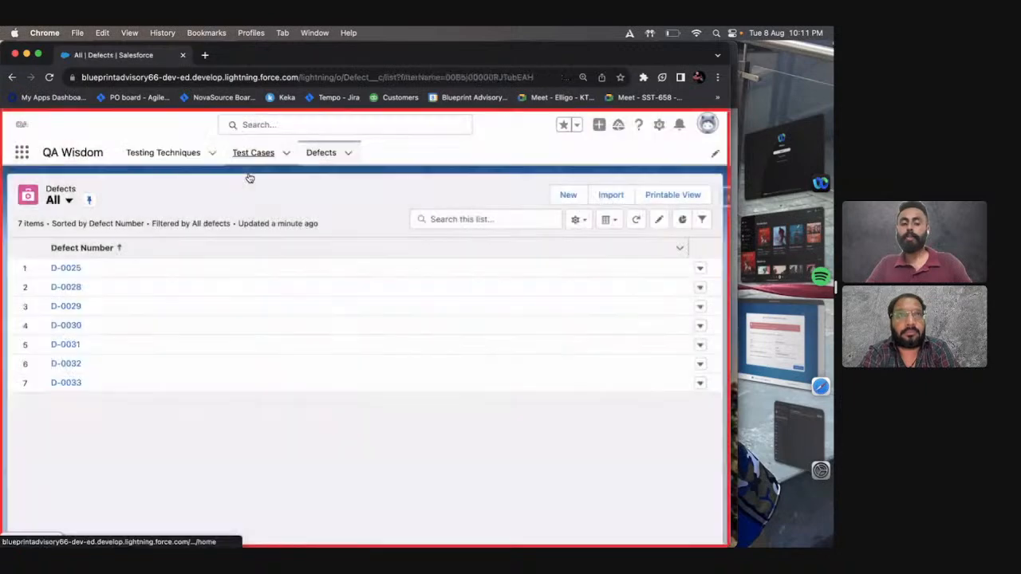
Open test case TC-0006 and copy the text of its test results 1 to 8.
left_click(253, 152)
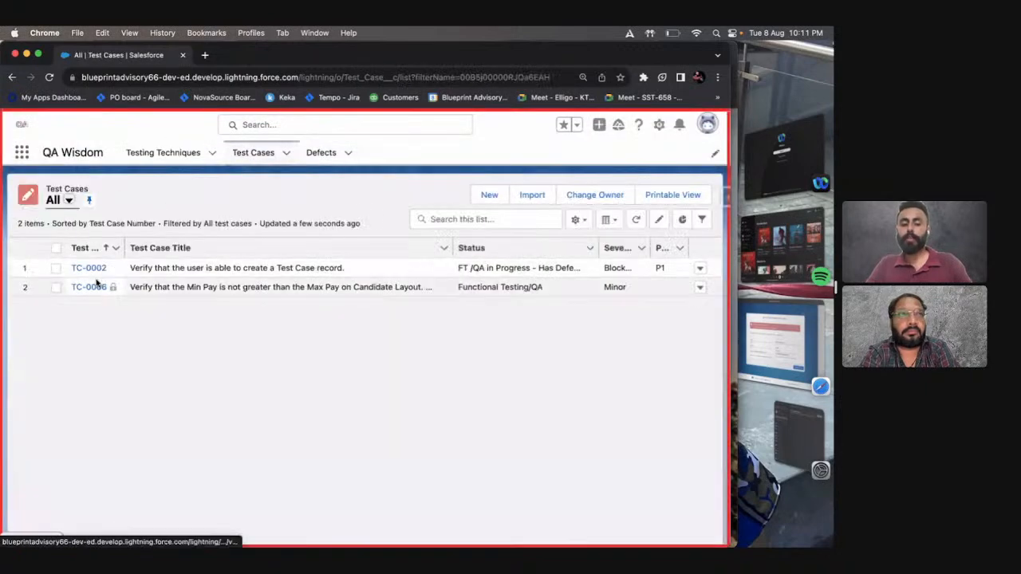
left_click(91, 288)
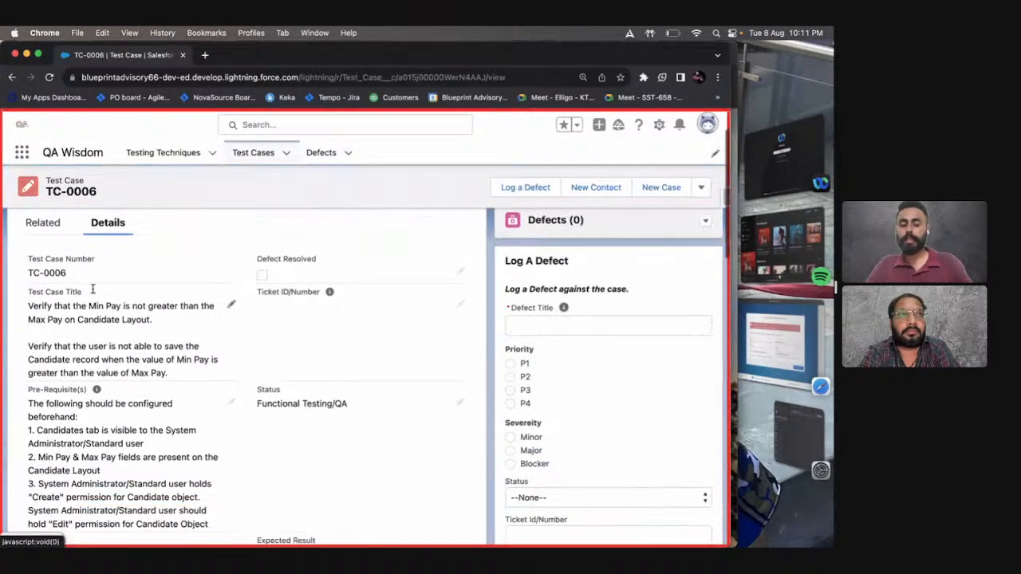
scroll(120, 345, "down", 2)
scroll(121, 345, "down", 5)
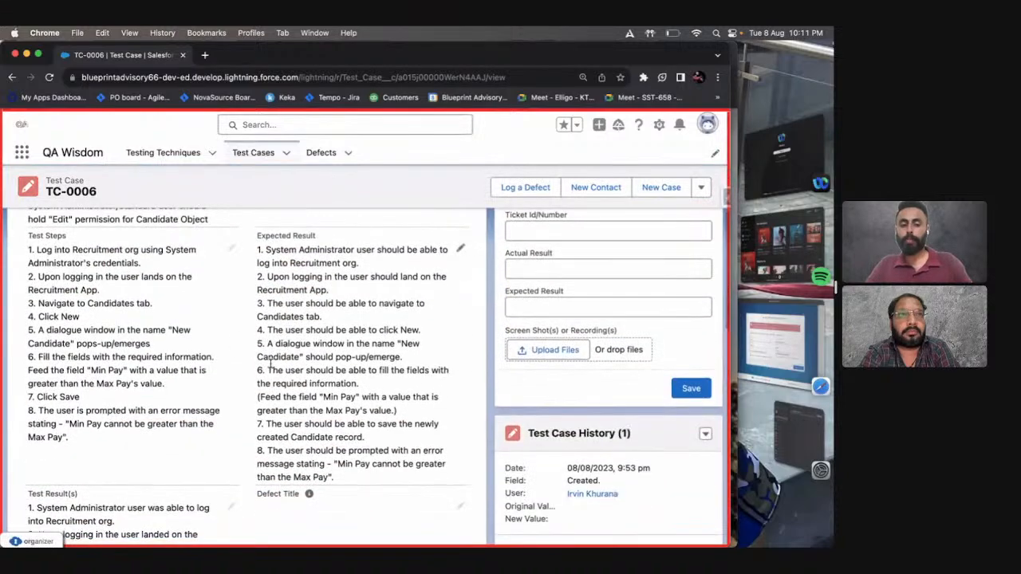
scroll(277, 366, "down", 5)
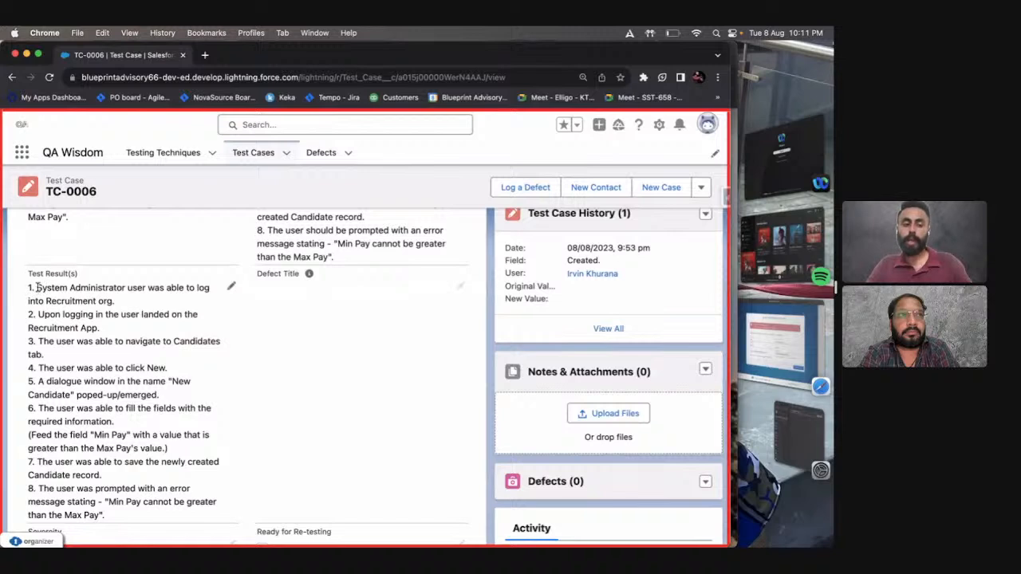
left_click_drag(36, 288, 185, 509)
Start a new defect in a separate browser tab and paste the copied test results into Actual Result.
left_click(312, 152, "super")
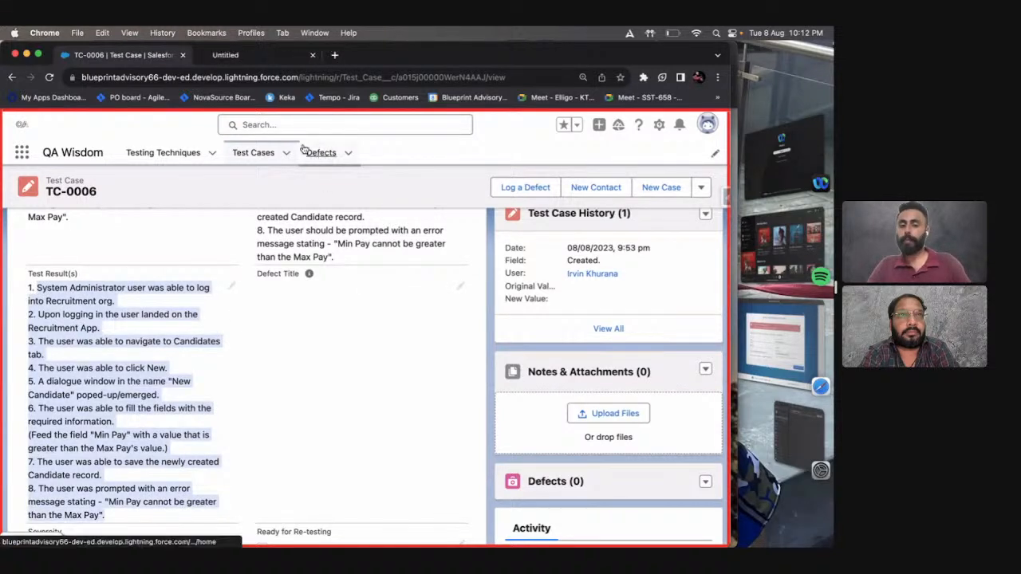
left_click(205, 54)
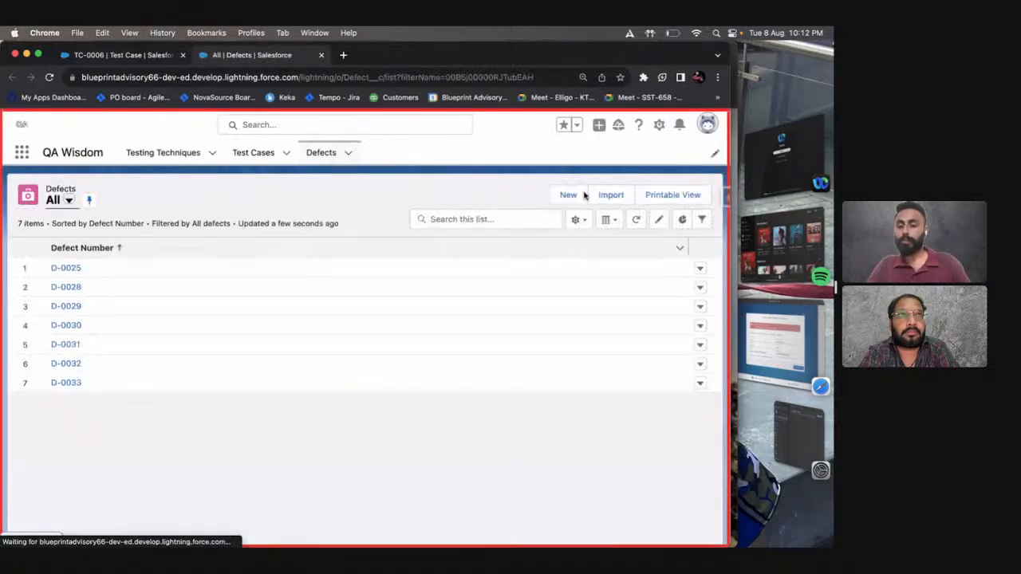
left_click(576, 202)
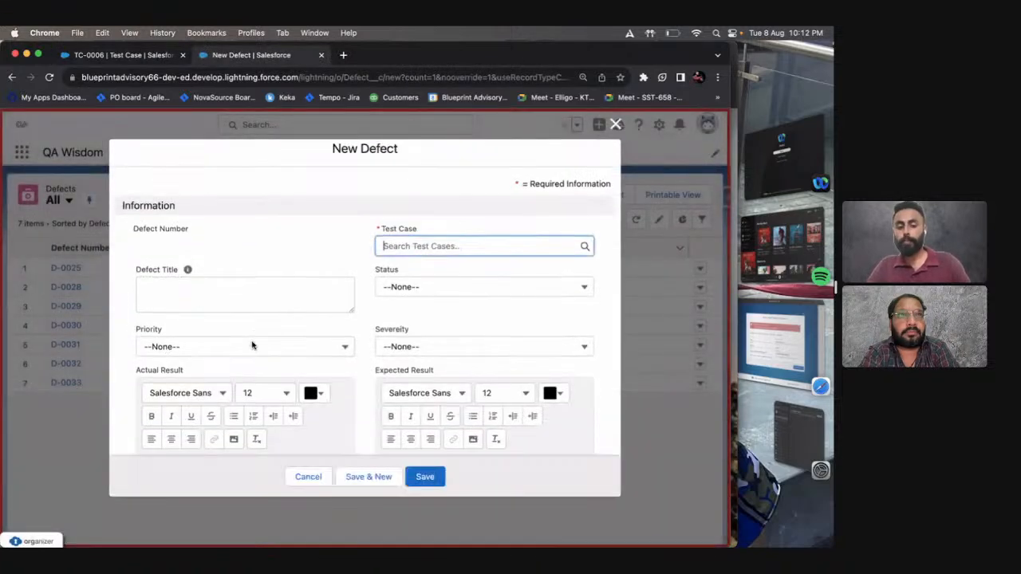
scroll(252, 345, "down", 3)
scroll(253, 345, "down", 2)
left_click(237, 312)
key("super+v")
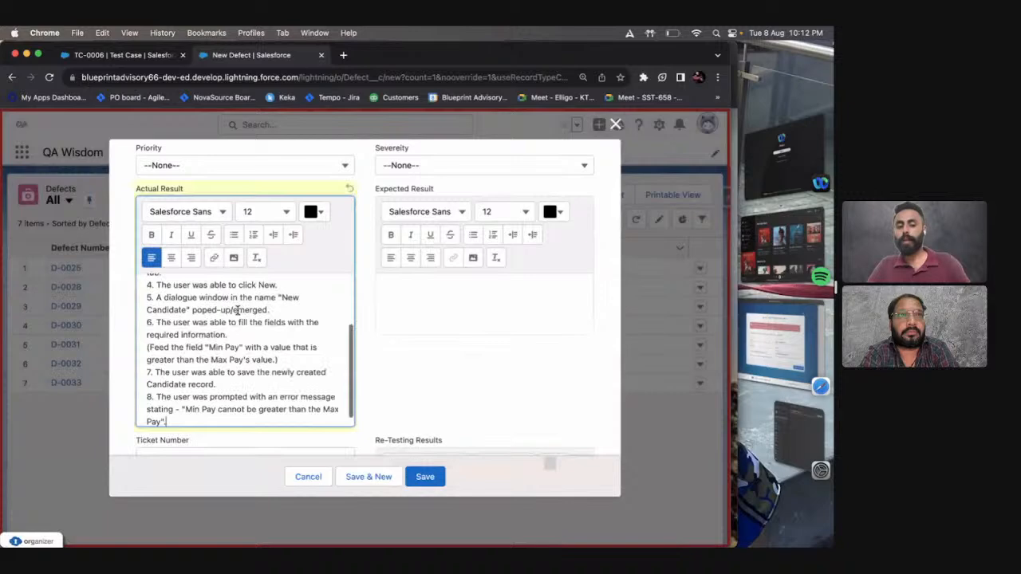
Change actual result 8 to say the user "was not prompted" with the Min Pay error message.
scroll(284, 375, "down", 1)
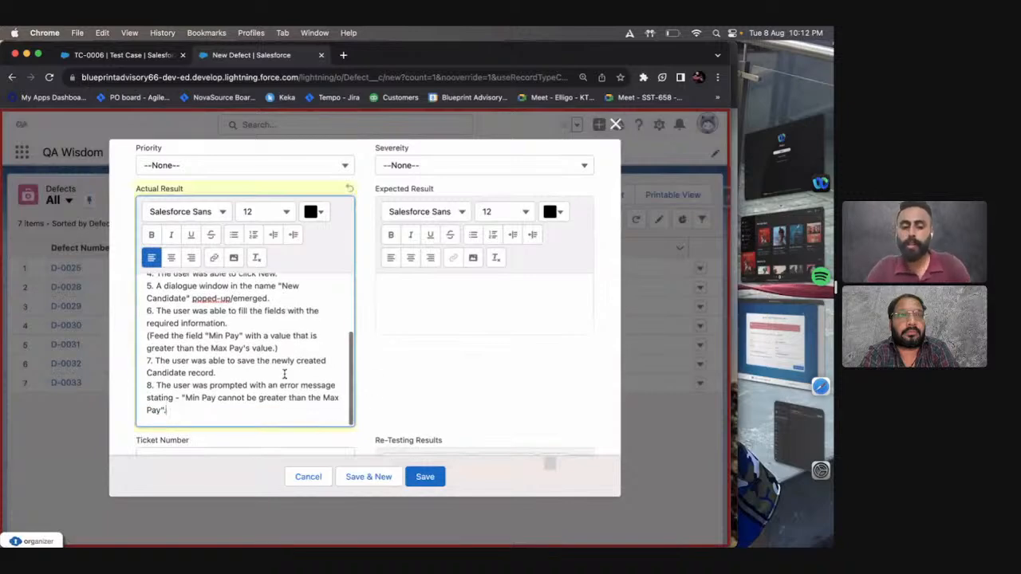
left_click(208, 385)
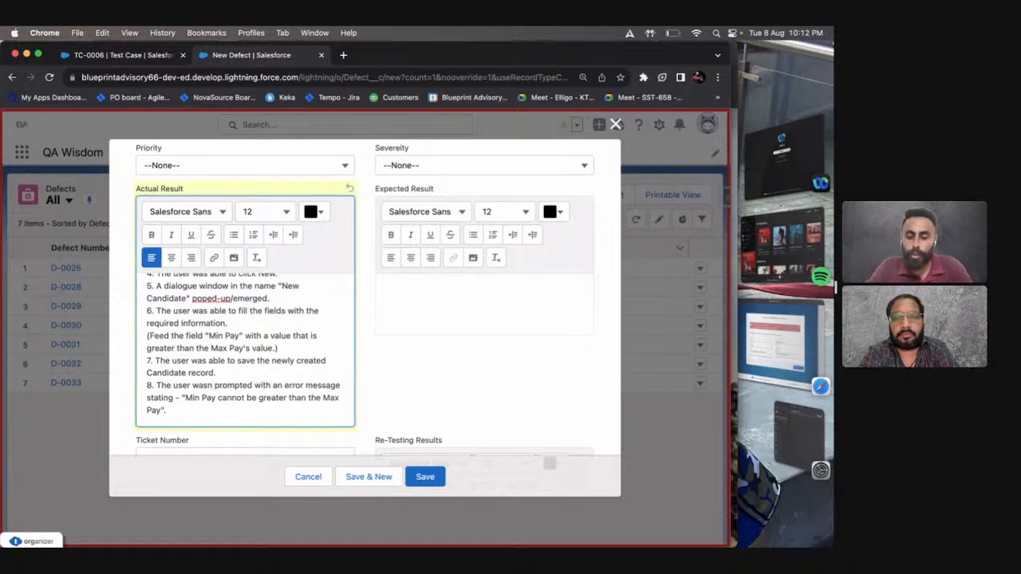
type("not")
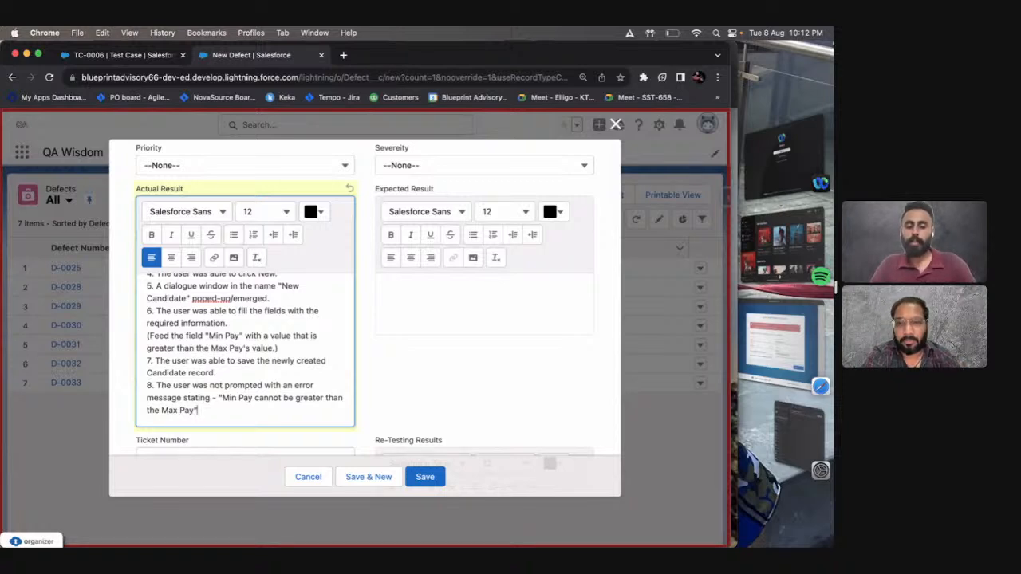
End actual result 8 with a period and highlight the sentence of actual result 7.
type(".")
left_click(227, 371)
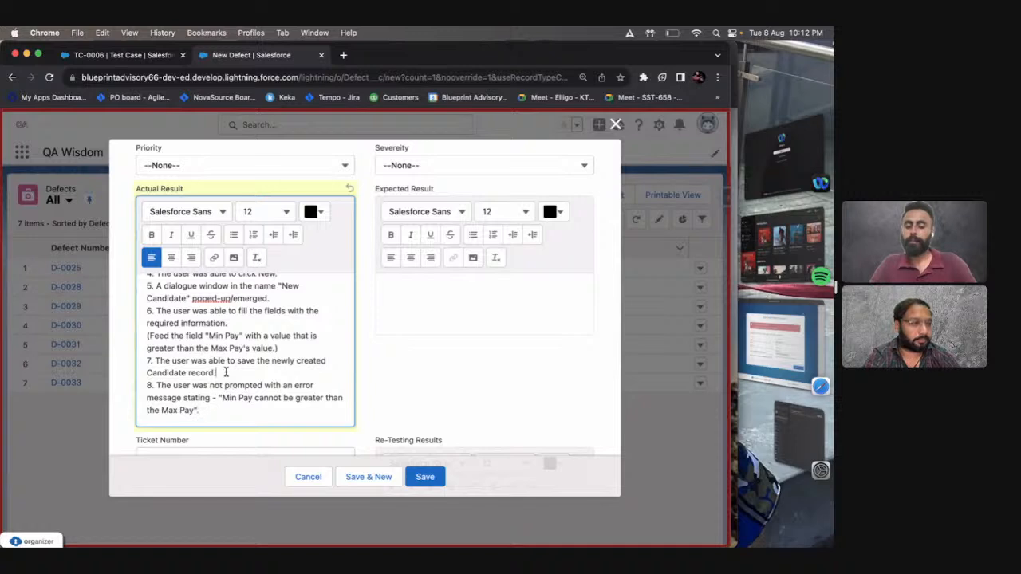
left_click_drag(156, 361, 246, 371)
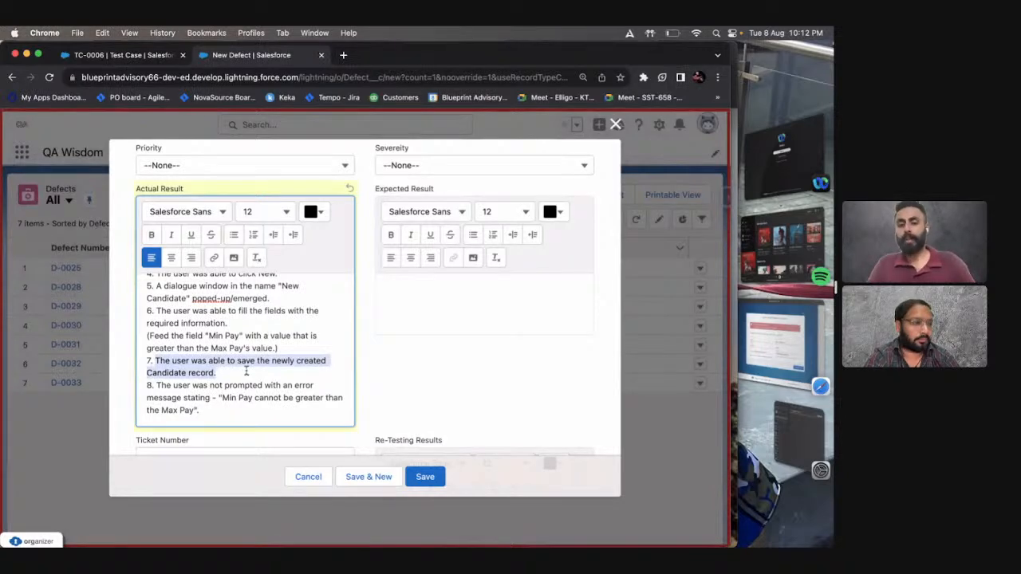
Copy expected results 1 to 8 from test case TC-0006 and paste them into the new defect's Expected Result.
left_click(437, 300)
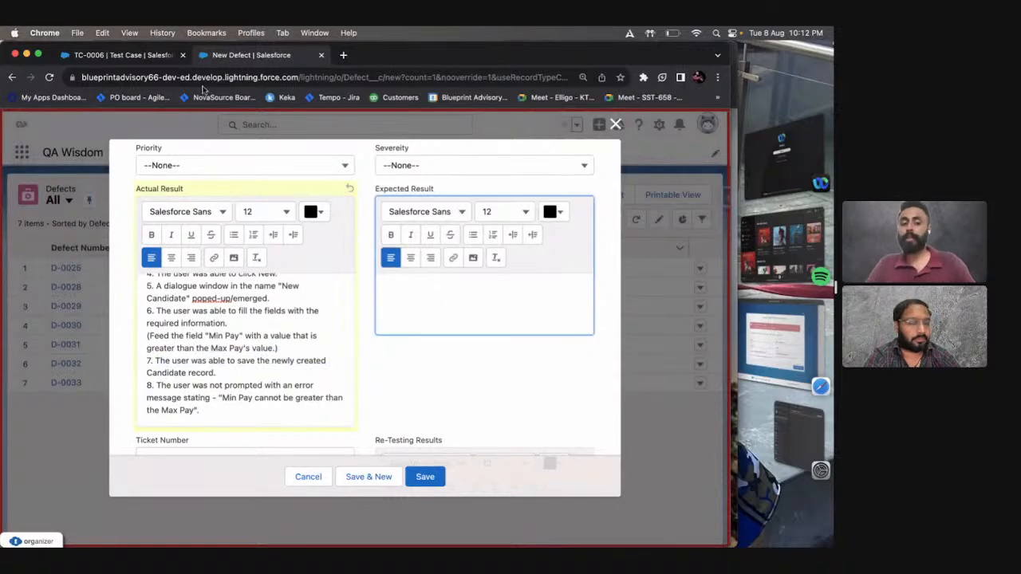
left_click(159, 60)
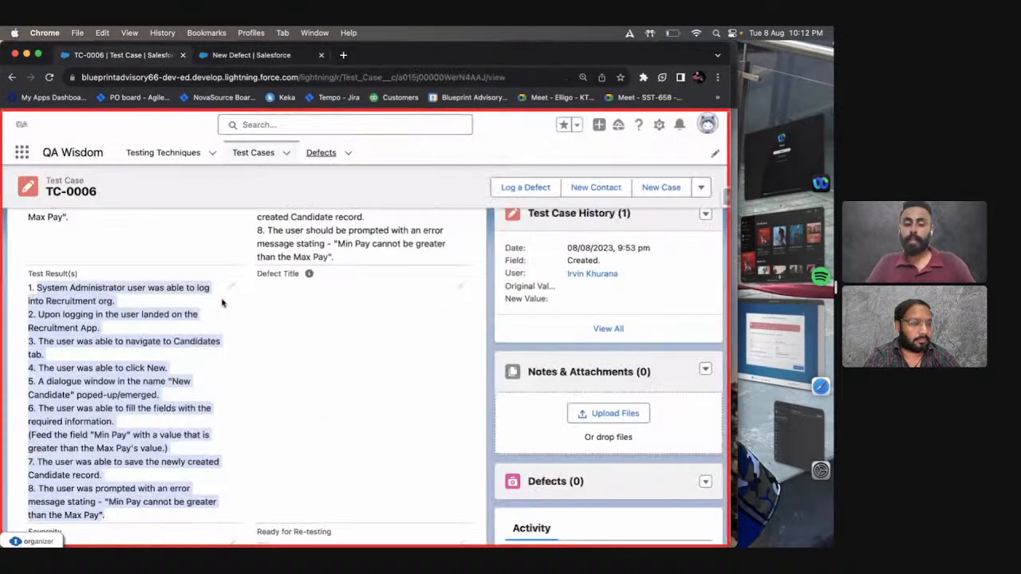
scroll(246, 350, "up", 5)
left_click_drag(263, 243, 357, 473)
key("super+c")
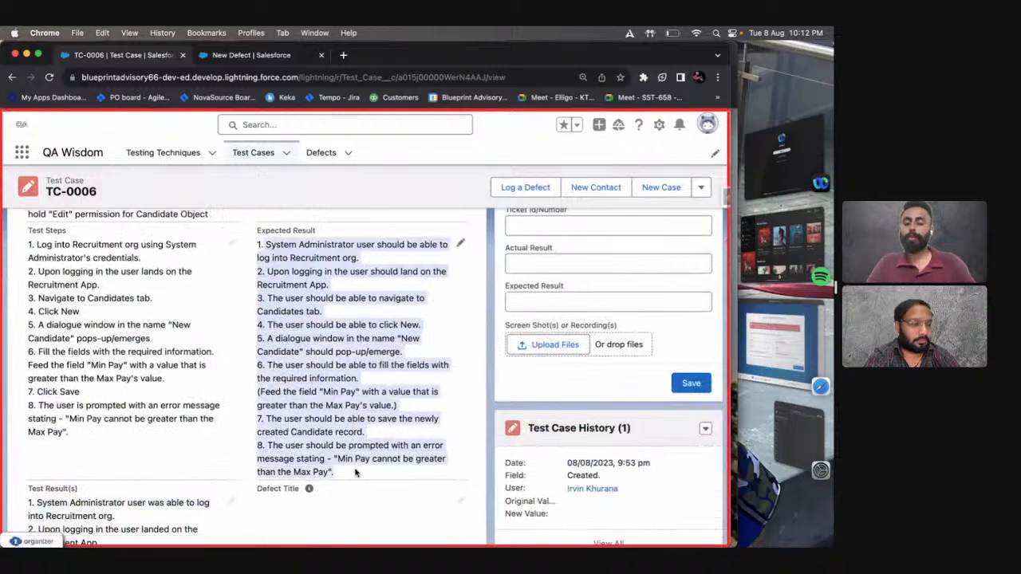
key("ctrl+Right")
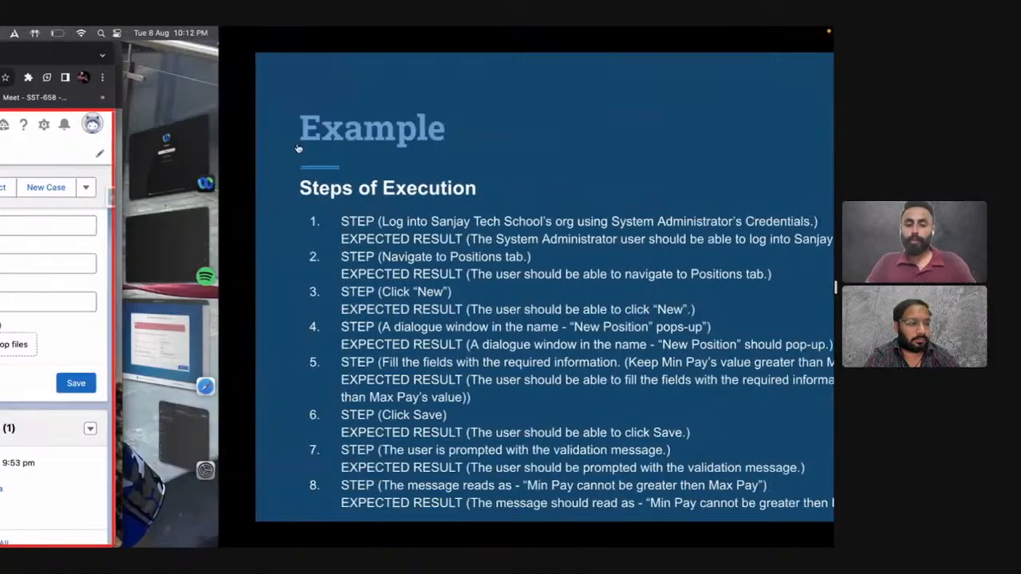
key("ctrl+Left")
left_click(262, 55)
left_click(424, 319)
key("super+v")
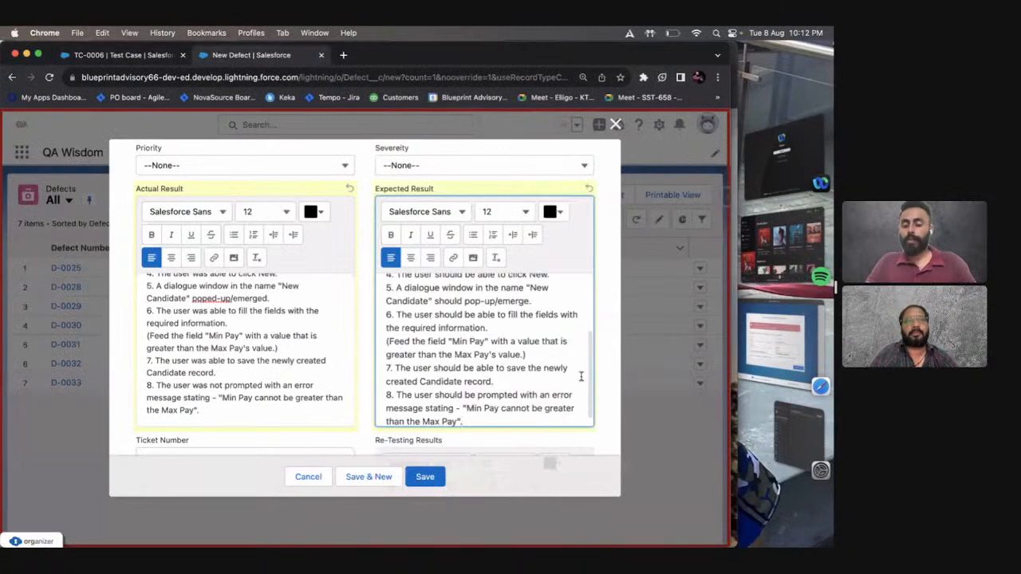
scroll(562, 363, "up", 8)
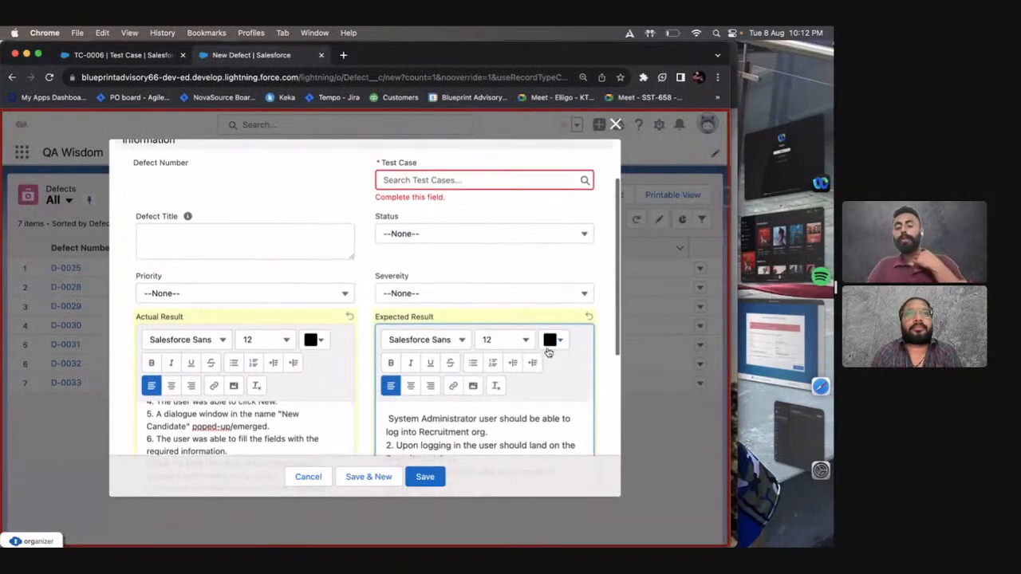
scroll(548, 352, "down", 3)
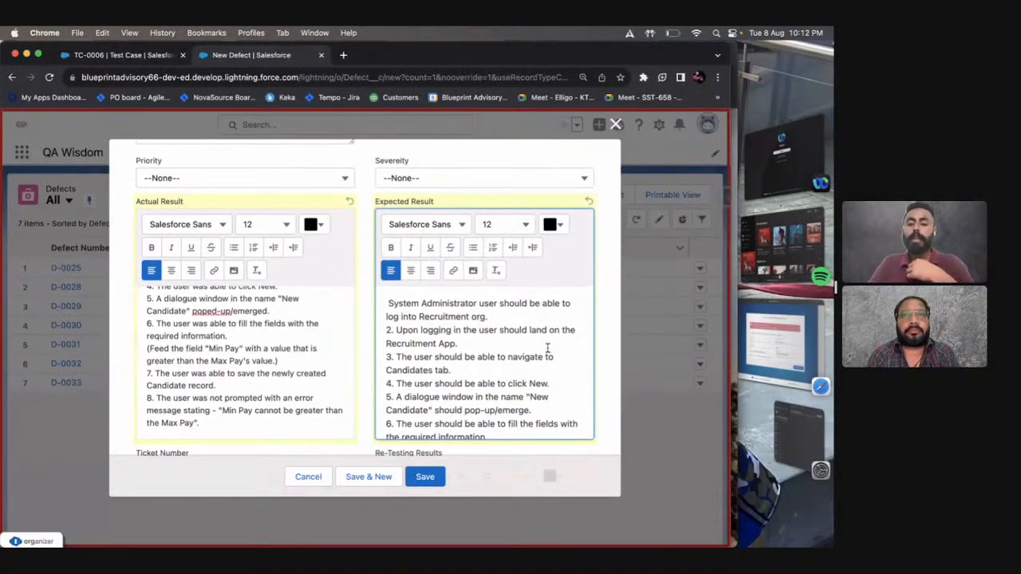
Clear all the pasted text from the defect's Expected Result.
left_click(547, 349)
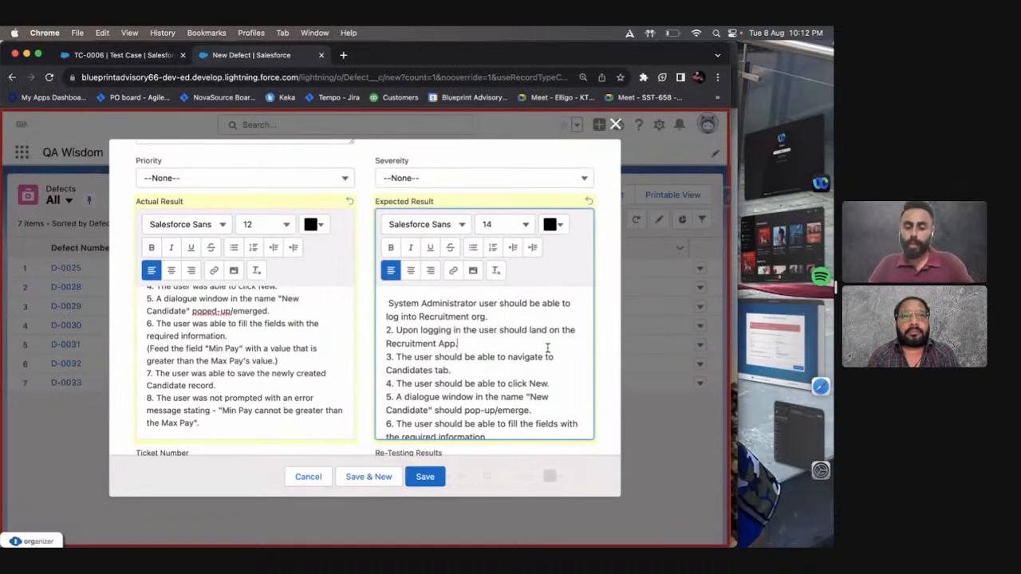
key("super+a")
key("BackSpace")
scroll(548, 353, "up", 1)
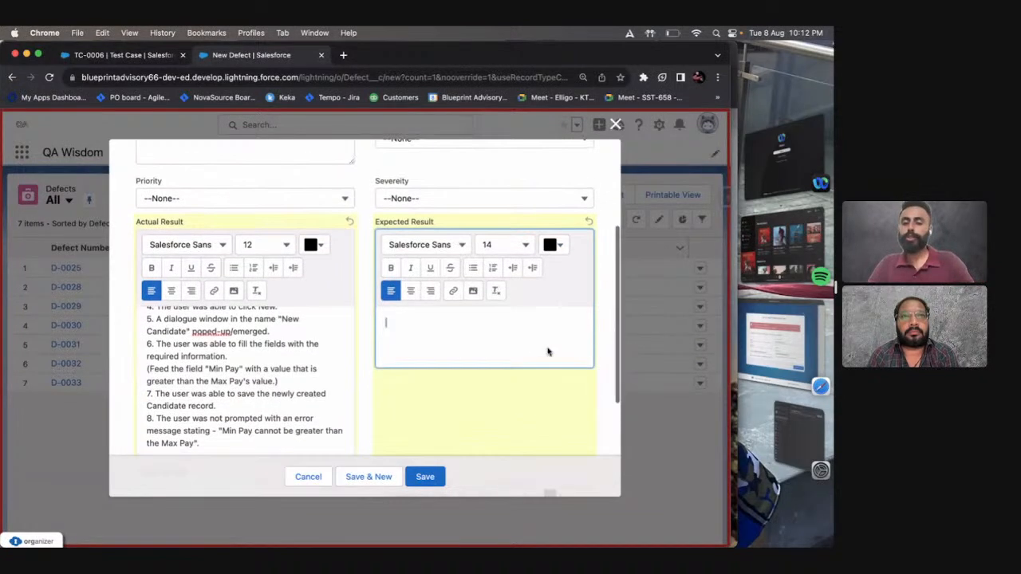
scroll(548, 353, "down", 1)
Begin the Expected Result with "The user should be prompted with an error message stating -".
type("The u")
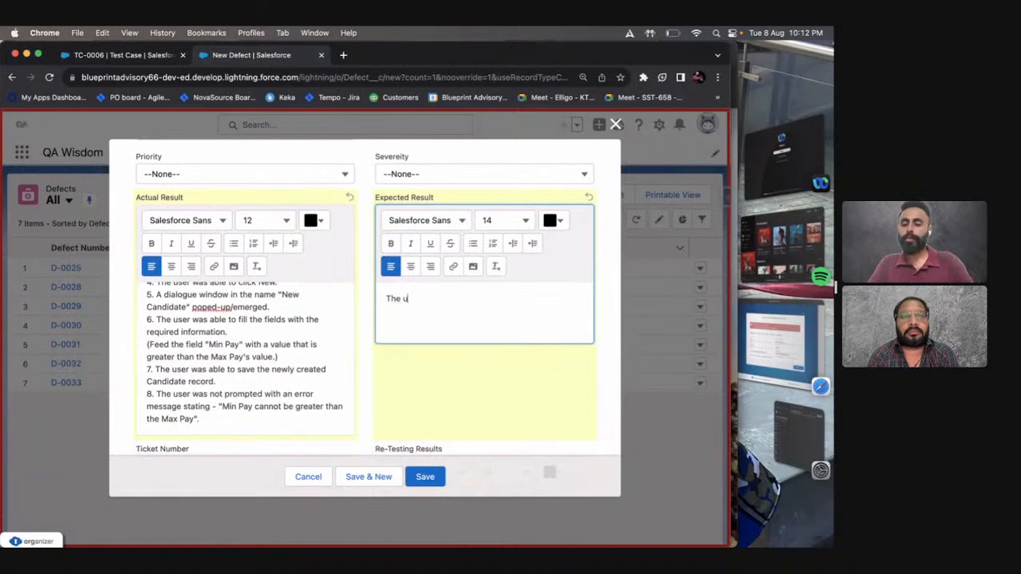
type("ser should be ab")
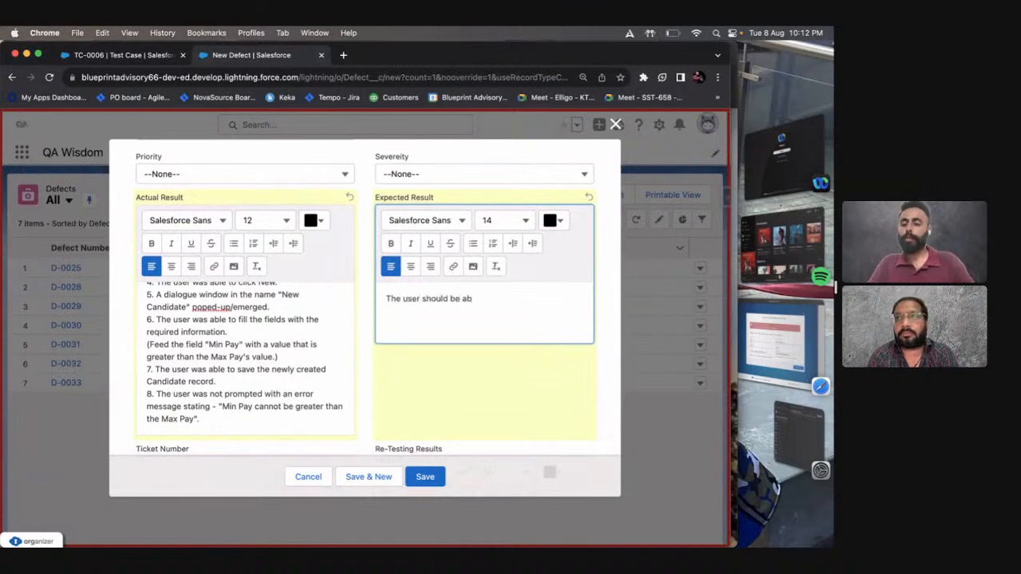
key("BackSpace")
key("BackSpace")
type("prompte")
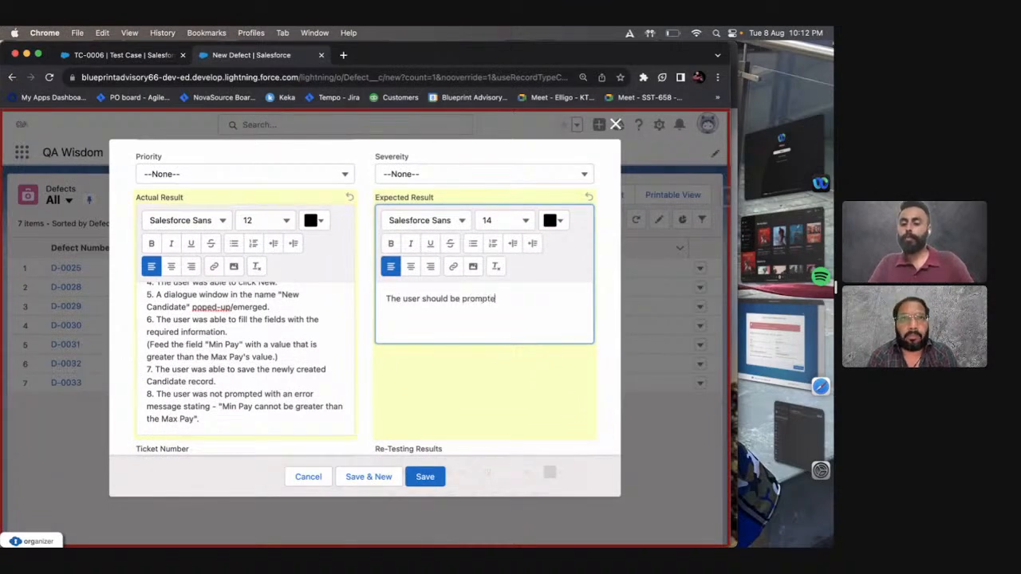
type("d with an errpr")
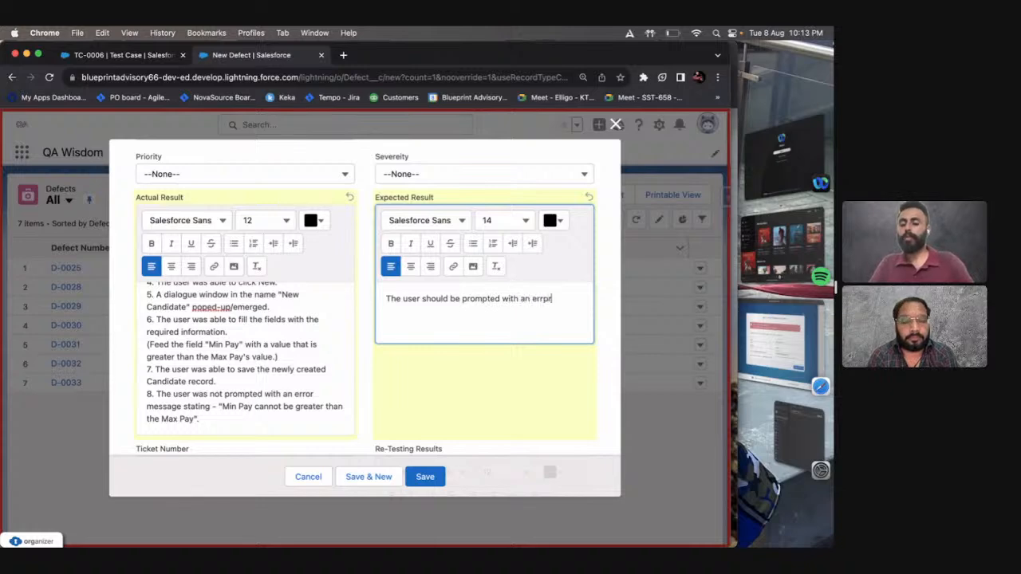
key("BackSpace")
key("BackSpace")
type("or mess")
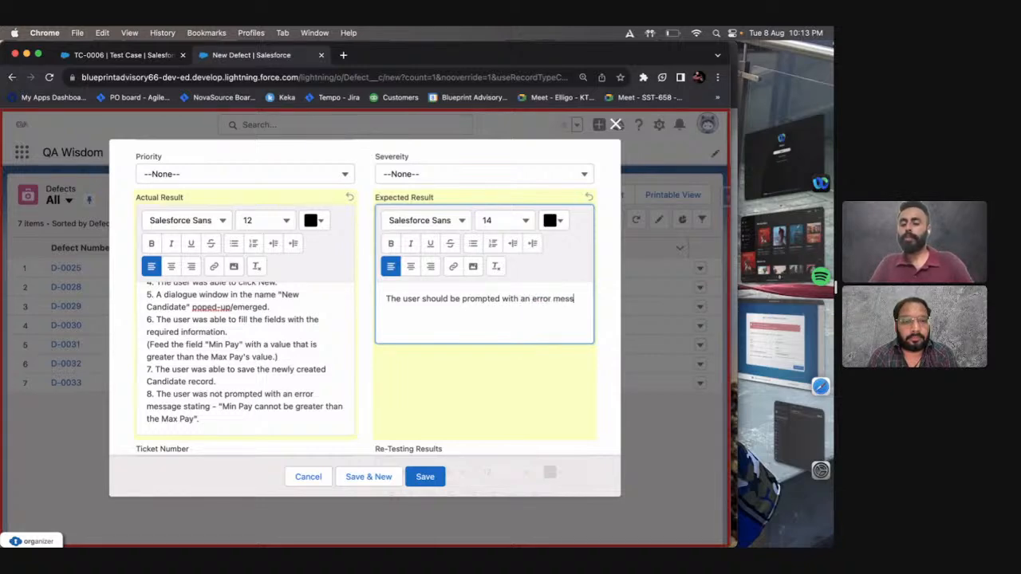
type("age stating -")
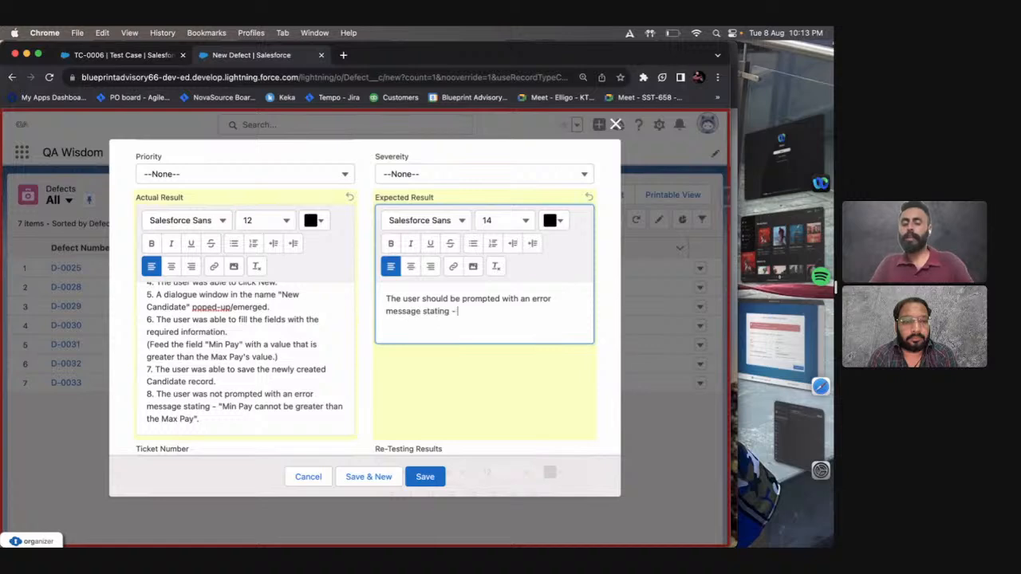
type(" \"Min {ay")
Complete the Expected Result sentence with the quoted error message "Min Pay cannot be greater than Max Pay".
key("BackSpace")
key("BackSpace")
key("BackSpace")
type("Pay cannot ")
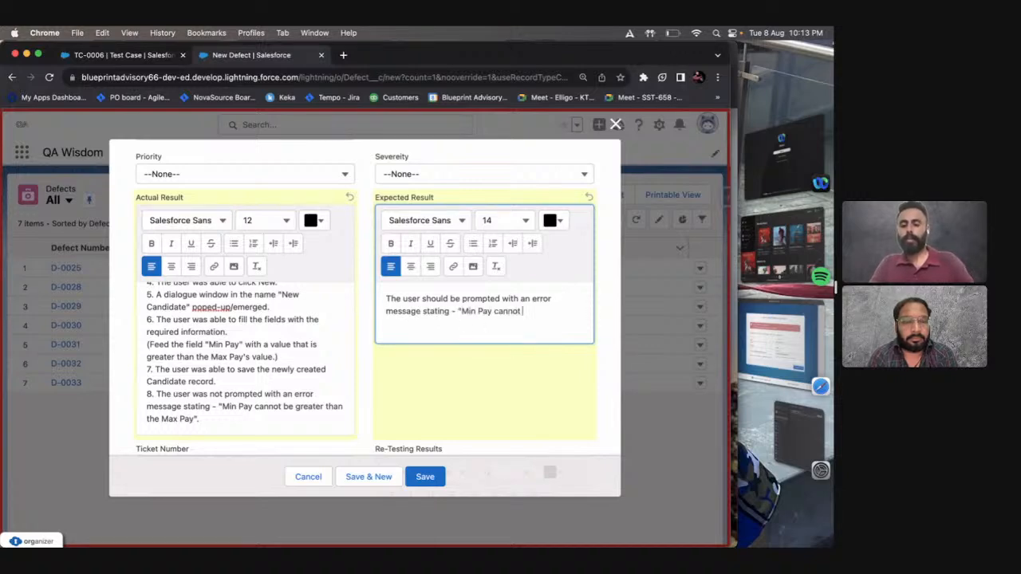
type("be greater ")
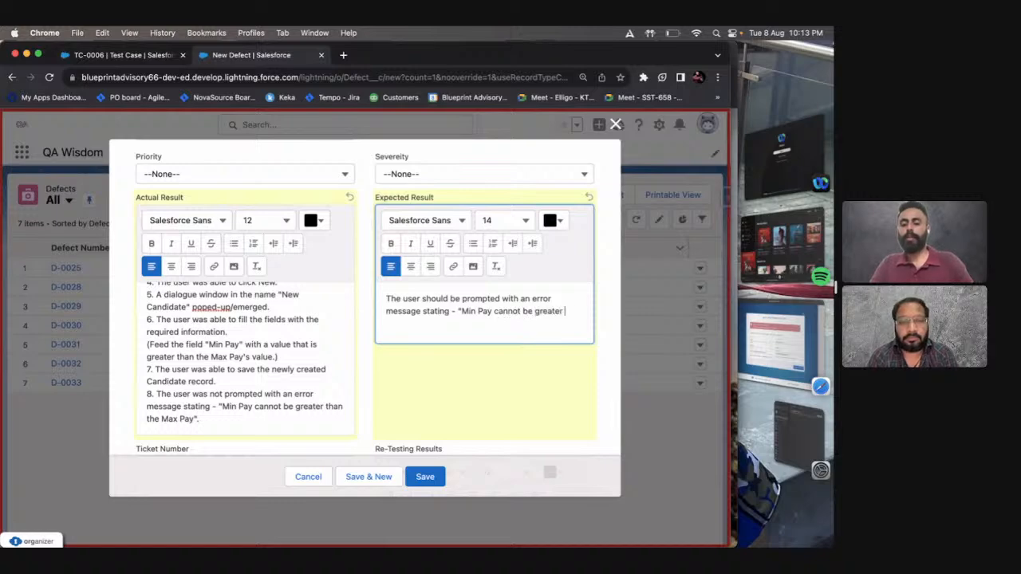
type("than Max Pay\".")
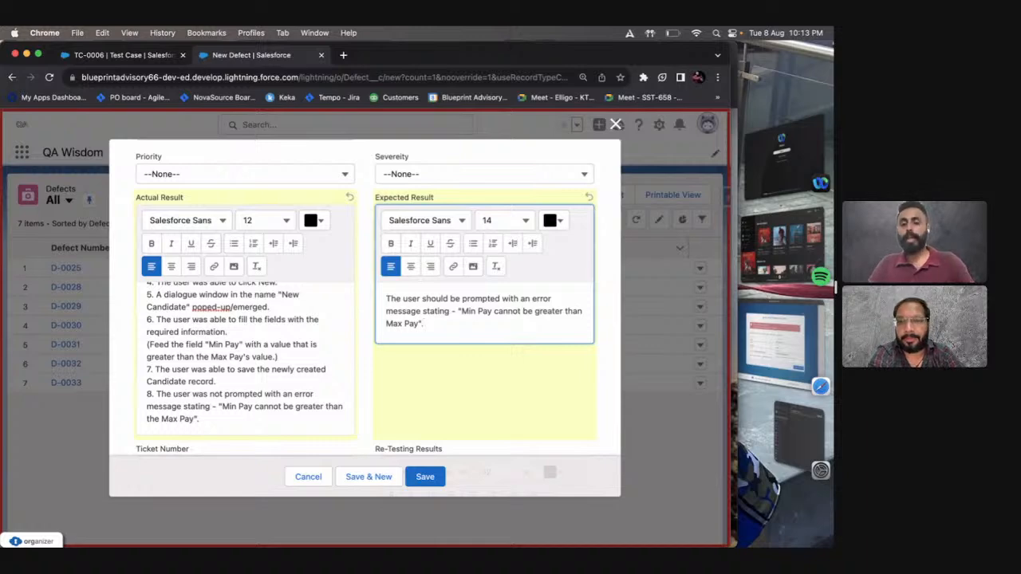
Replace the whole Actual Result text with a copy of the Expected Result sentence.
left_click(332, 347)
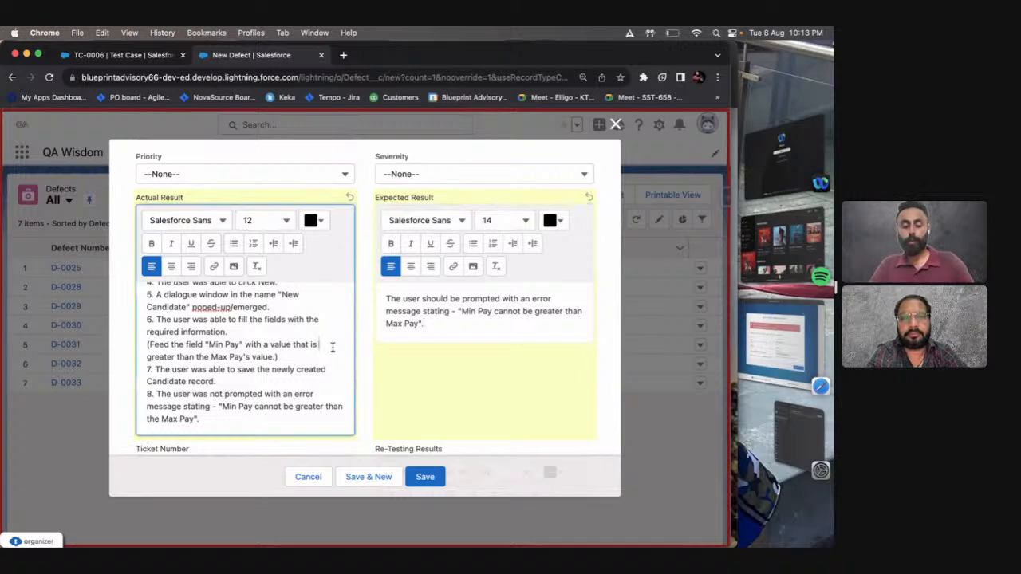
key("ctrl+a")
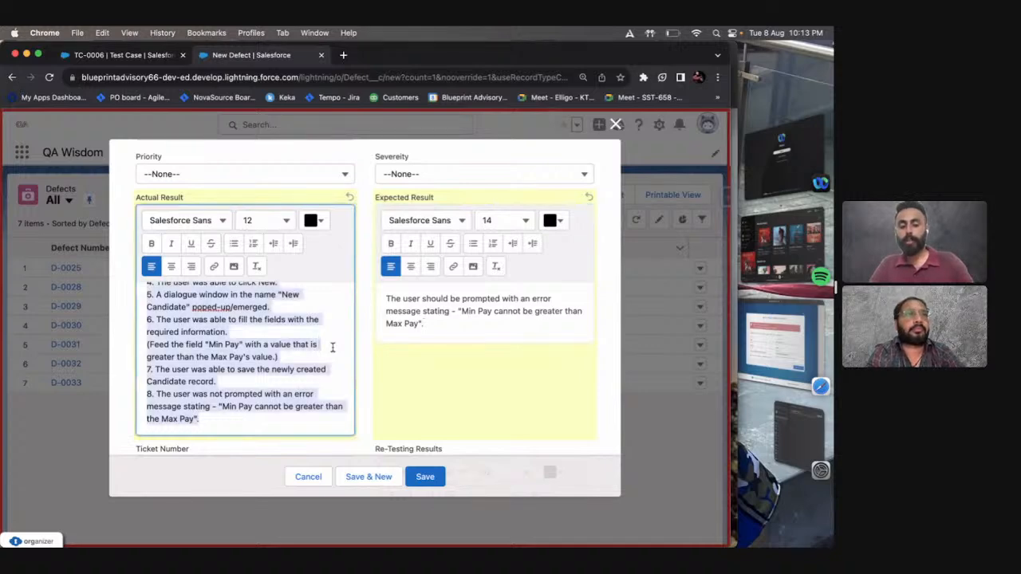
key("BackSpace")
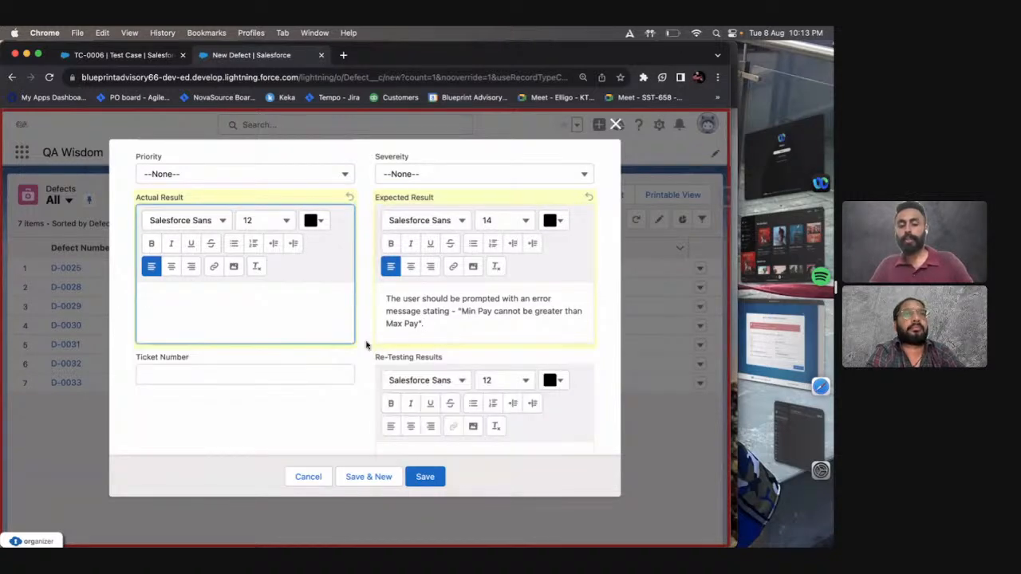
triple_click(438, 327)
key("super+c")
left_click(280, 301)
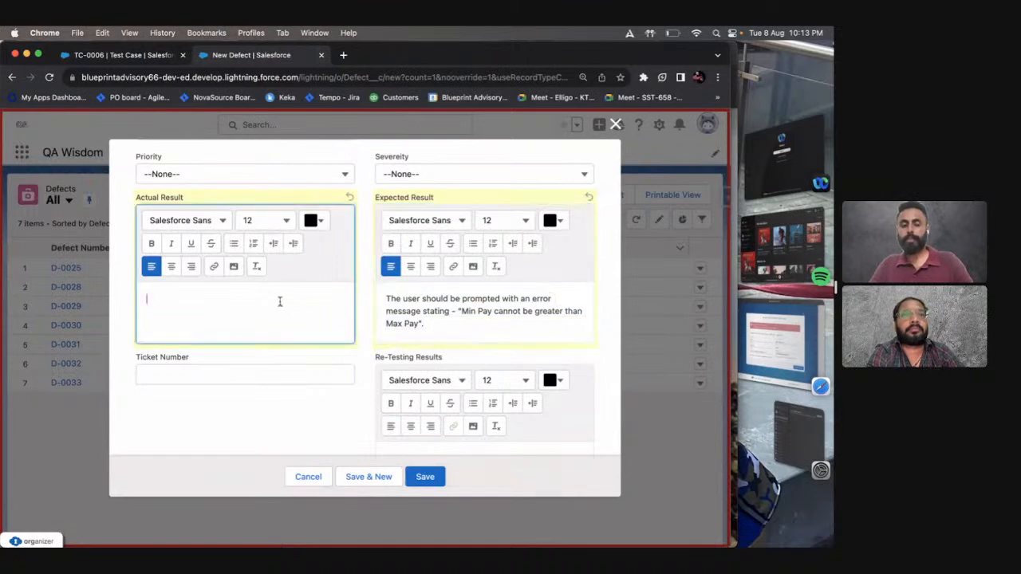
key("super+v")
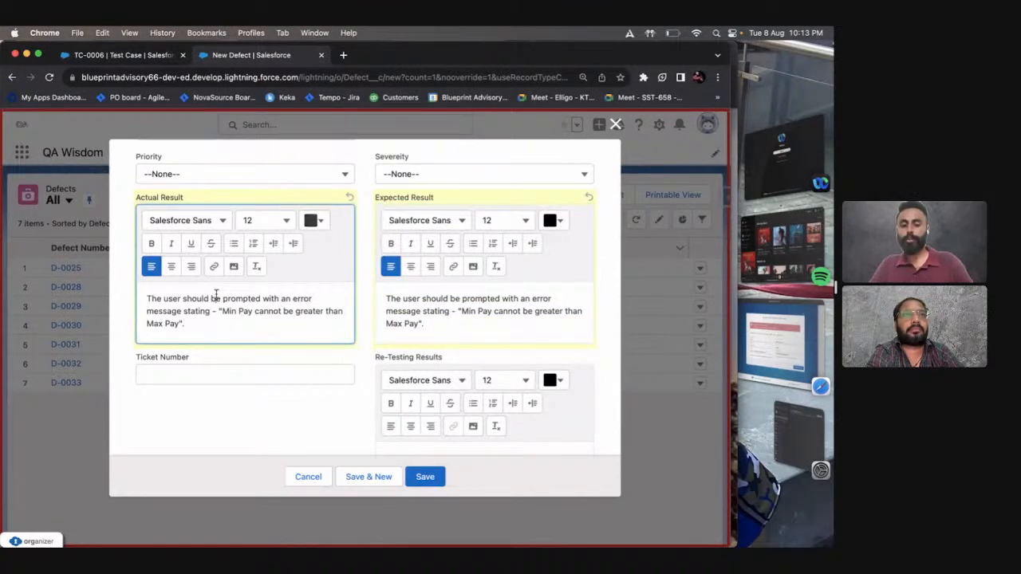
Change "should be prompted" to "was not prompted" in the Actual Result.
double_click(191, 299)
type("was not")
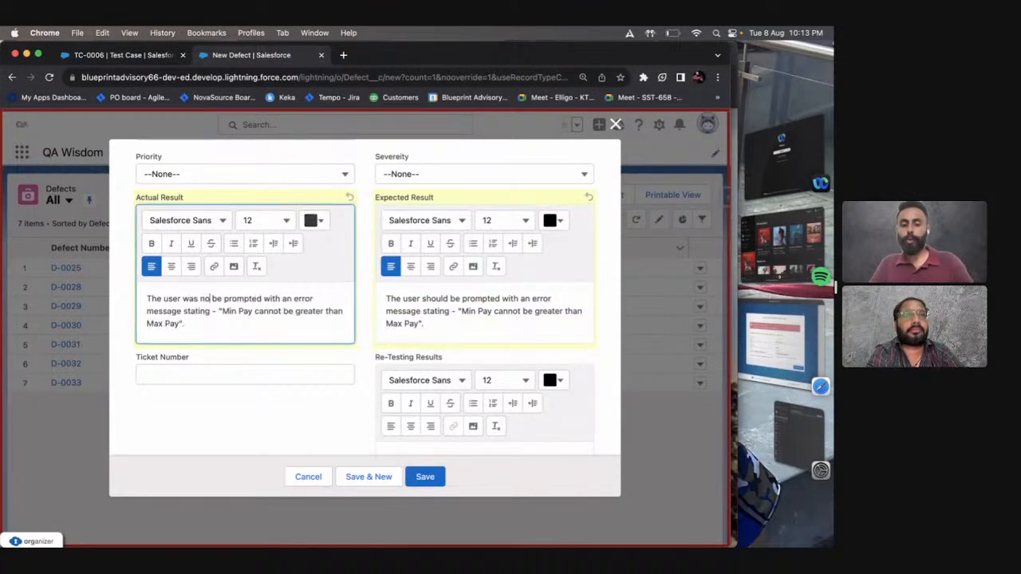
double_click(218, 298)
key("BackSpace")
Extend the end of the Actual Result sentence with ", and was able to save the newly created Candidate record.".
key("Down")
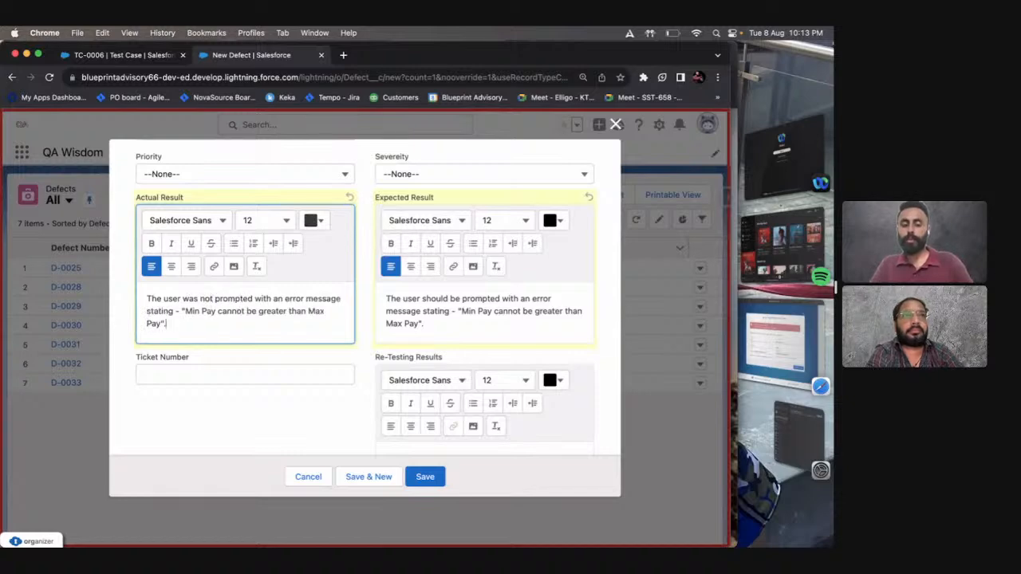
type("and was ")
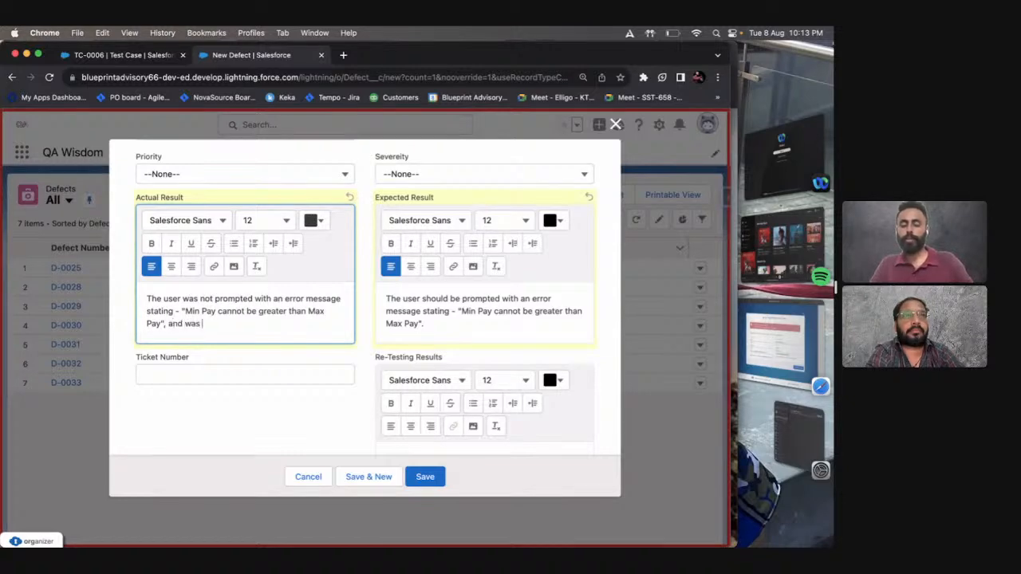
type("able to save the new")
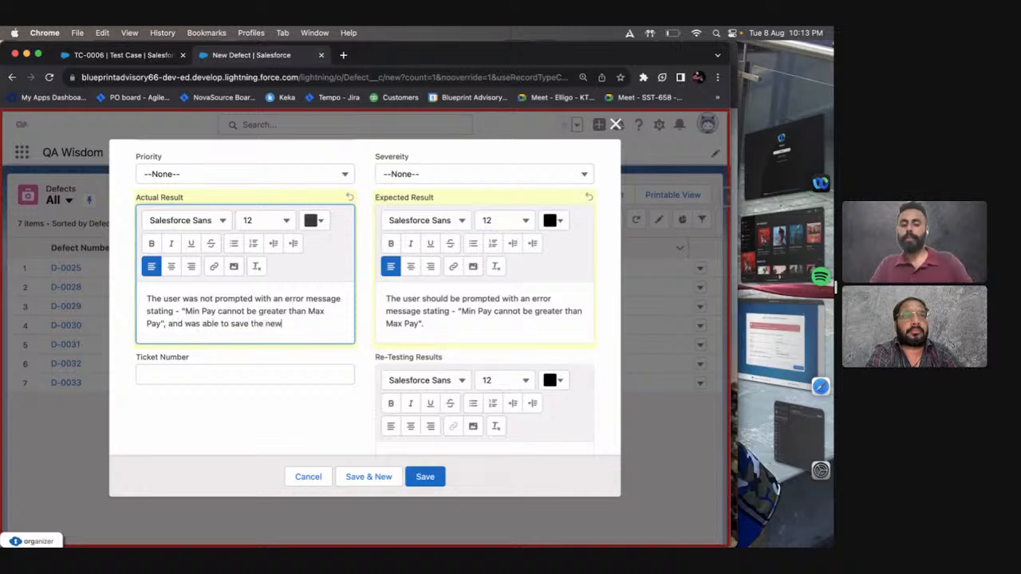
type("ly created")
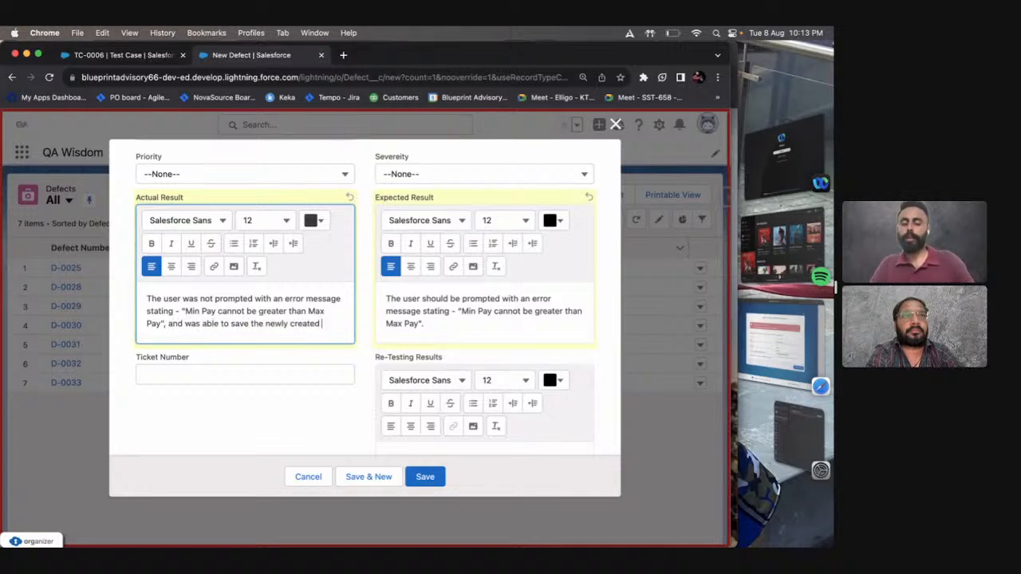
type("Candidate")
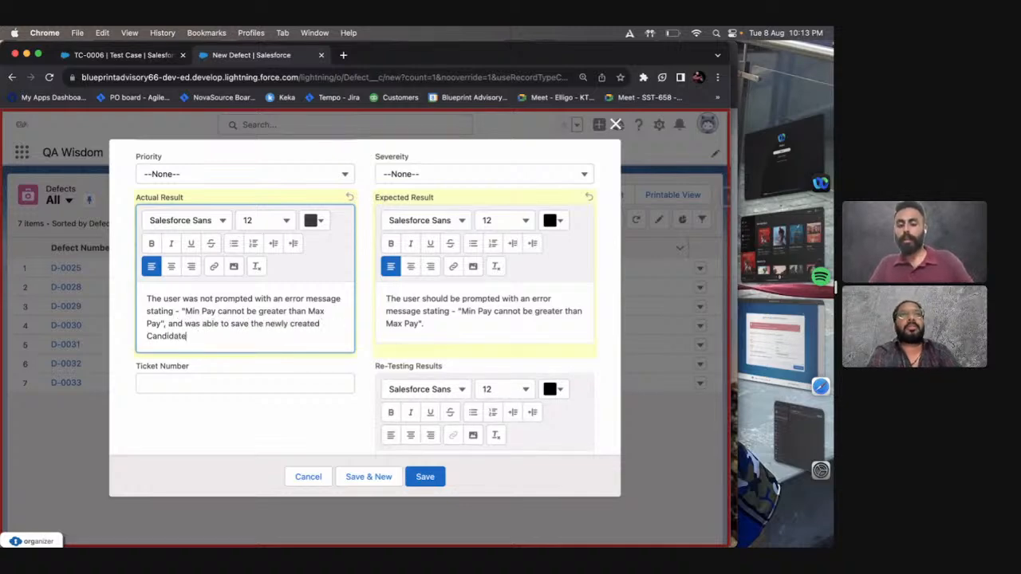
type(" record.")
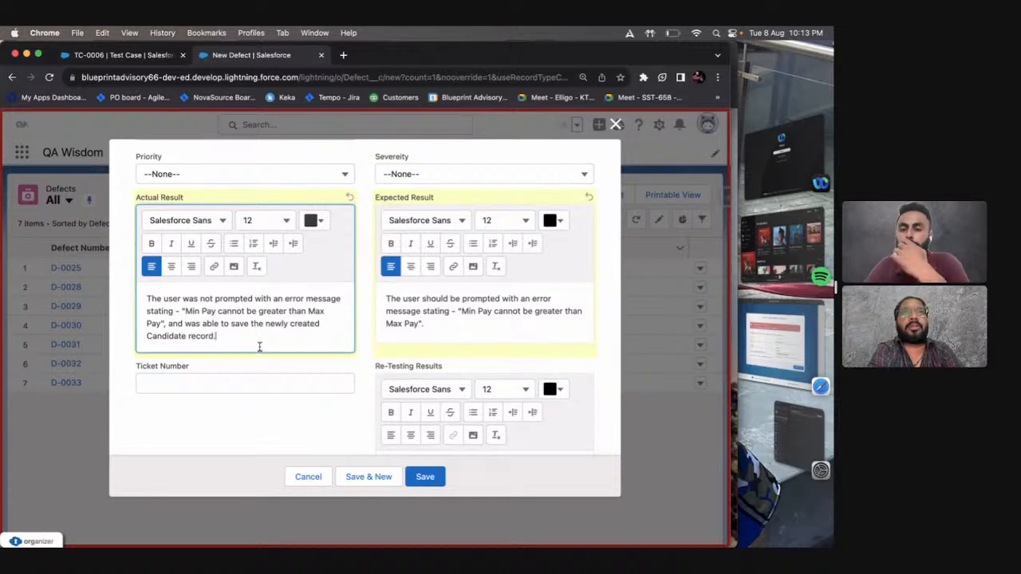
scroll(260, 348, "up", 1)
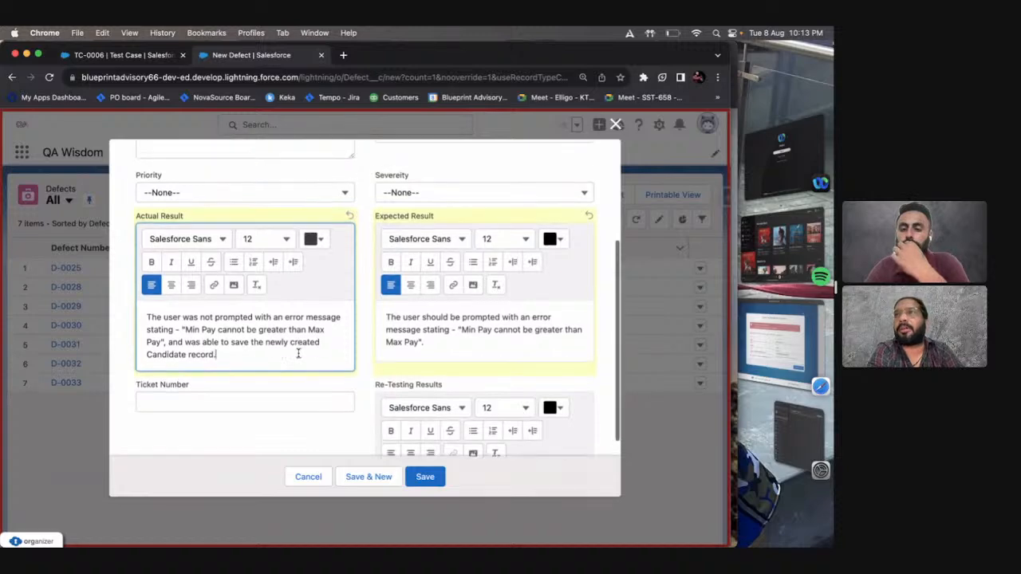
left_click(366, 369)
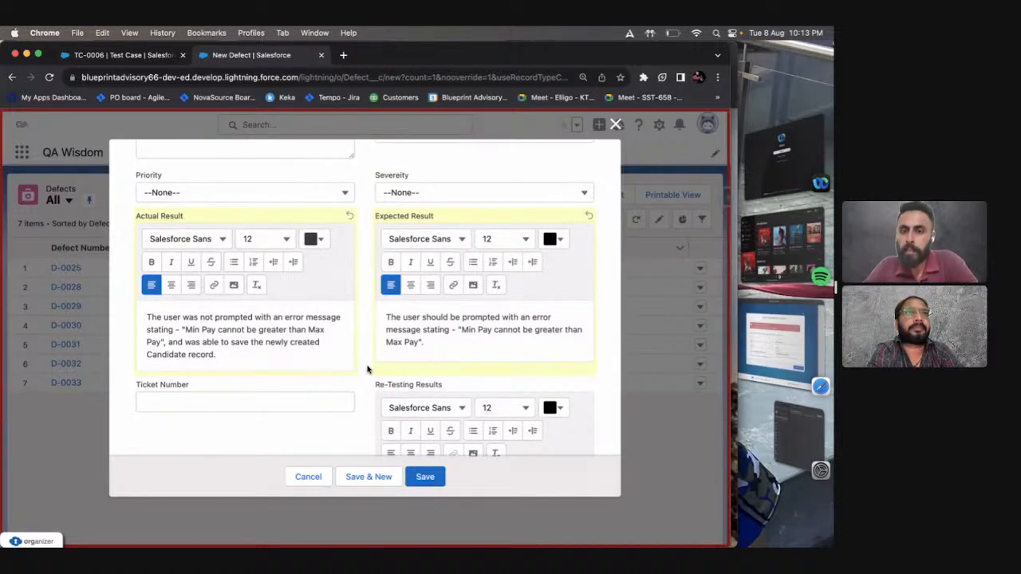
scroll(367, 369, "up", 1)
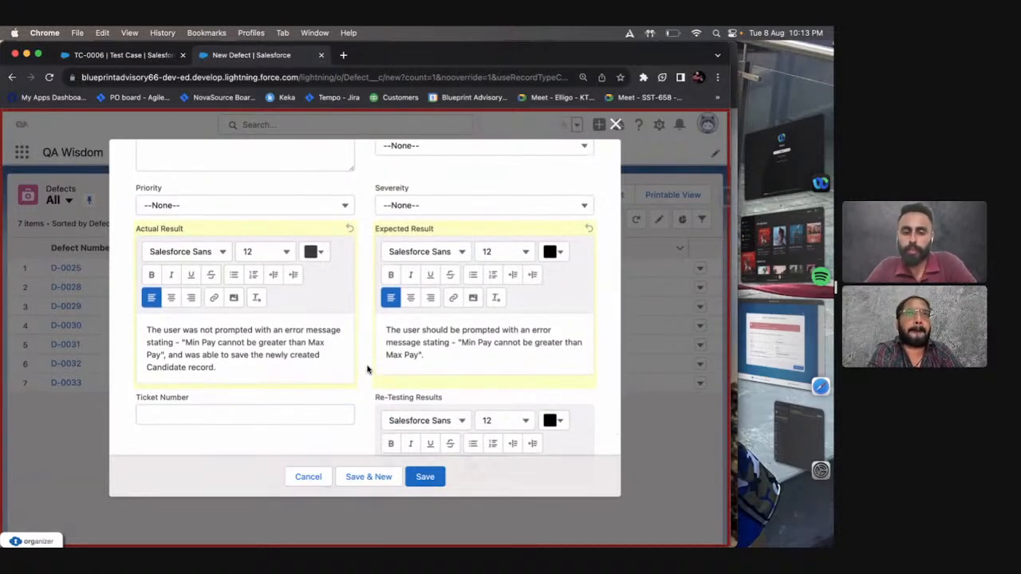
Enter TCKT-1 as the defect's Ticket Number and link the defect to test case TC-0006.
scroll(367, 370, "down", 1)
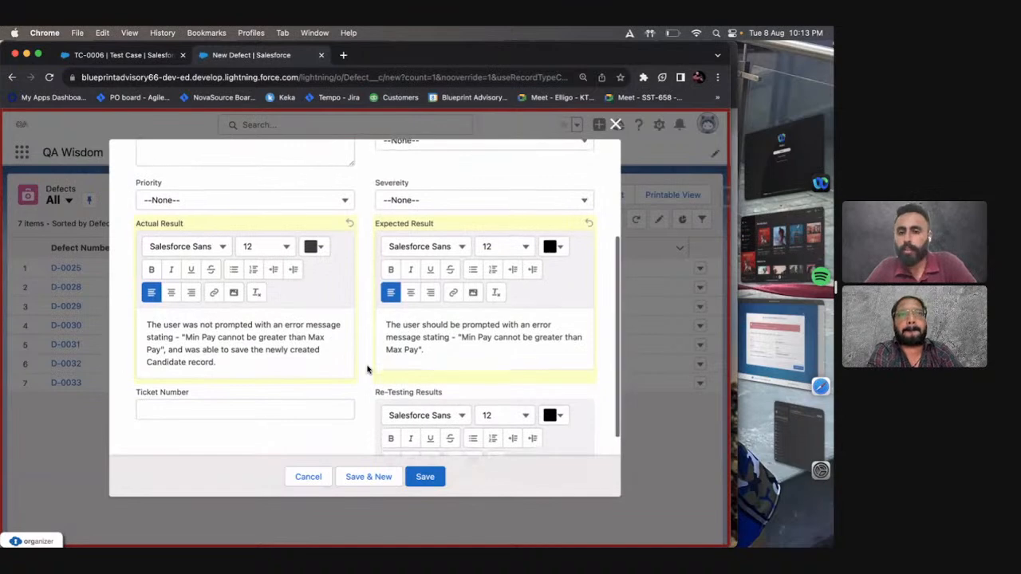
left_click(304, 399)
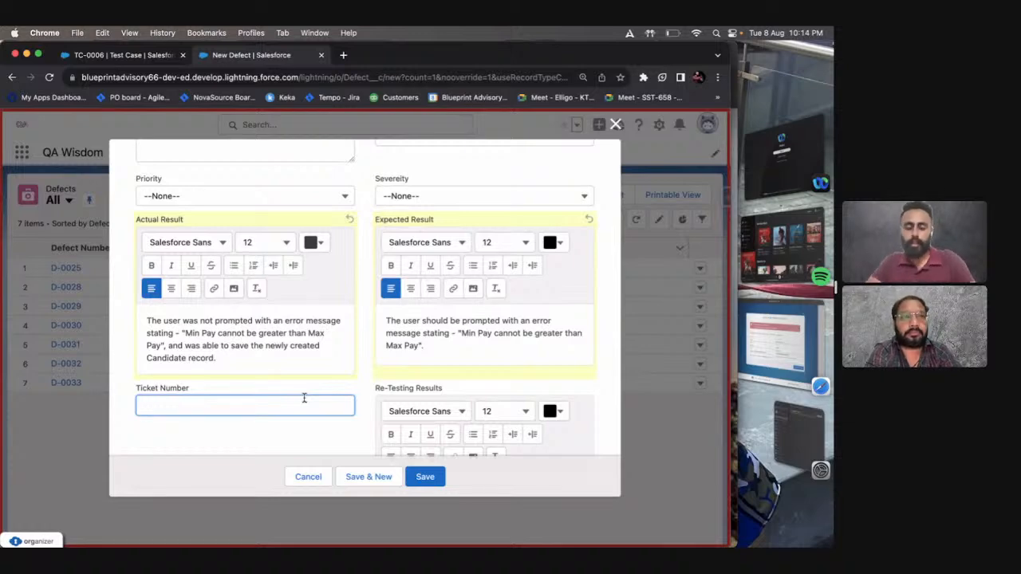
type("TCK")
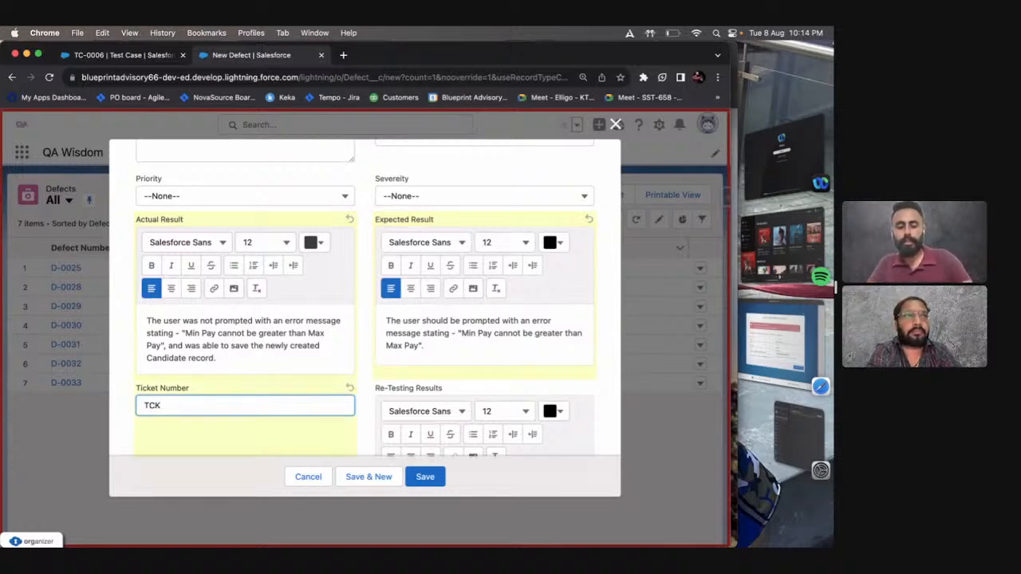
type("T-1")
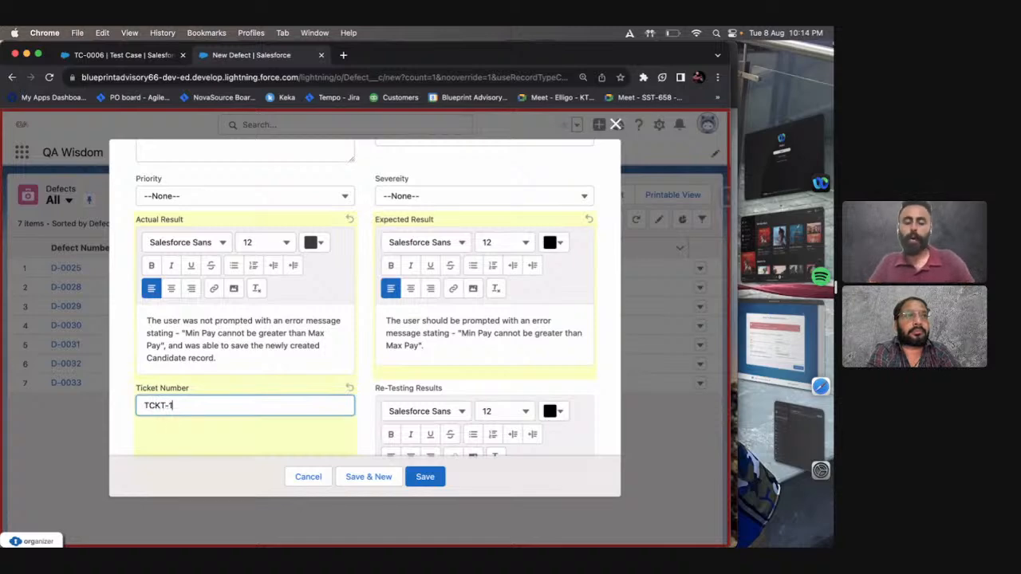
key("Return")
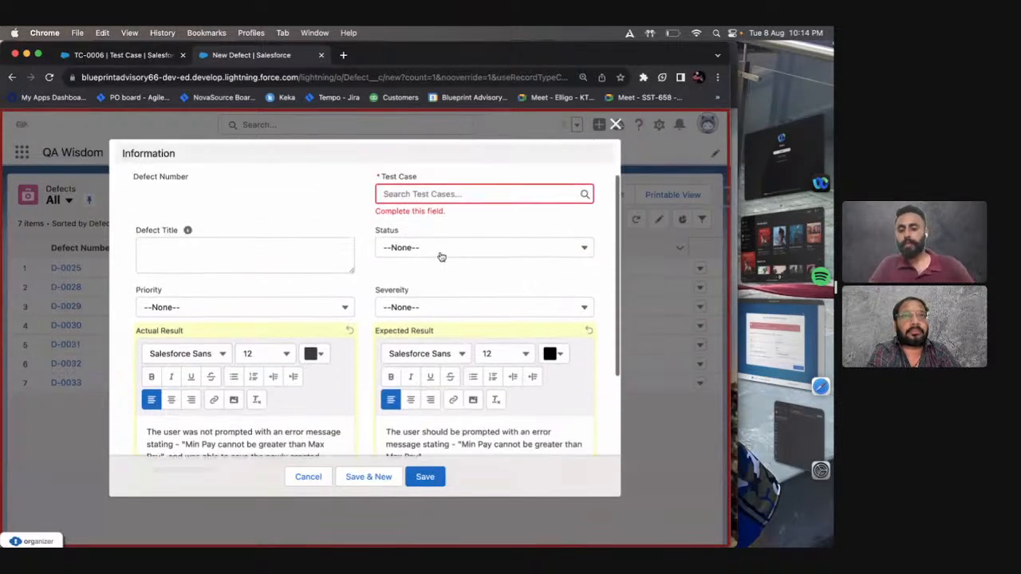
left_click(424, 198)
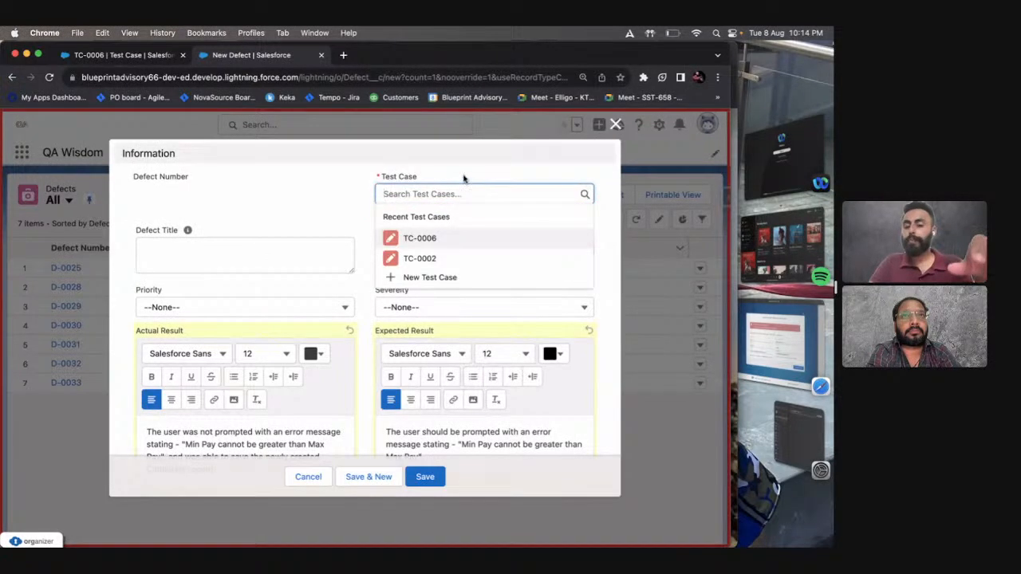
left_click(491, 240)
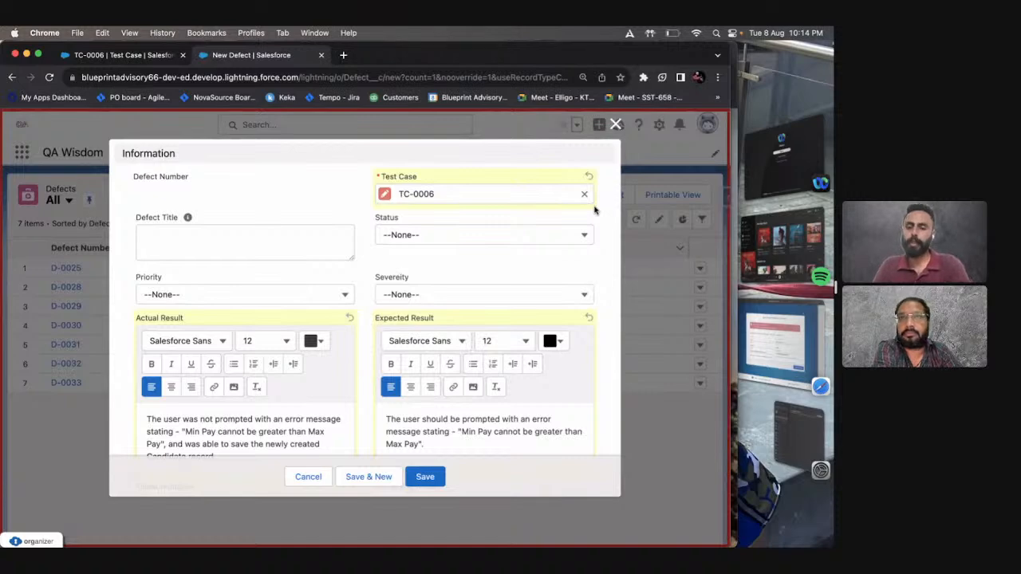
Examine the available Status and Severity options and the Re-Testing Results field of the new defect.
left_click(527, 238)
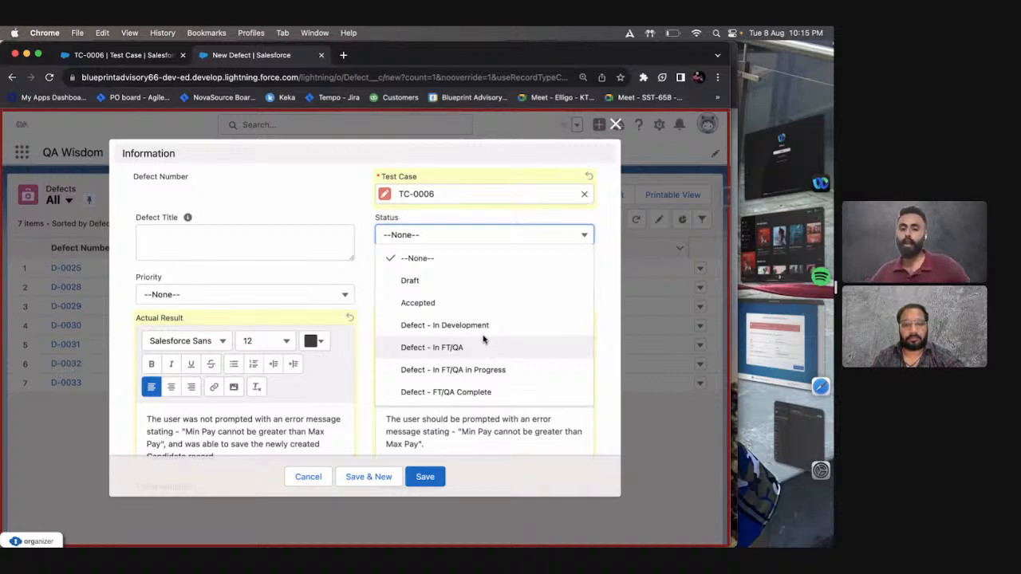
key("Escape")
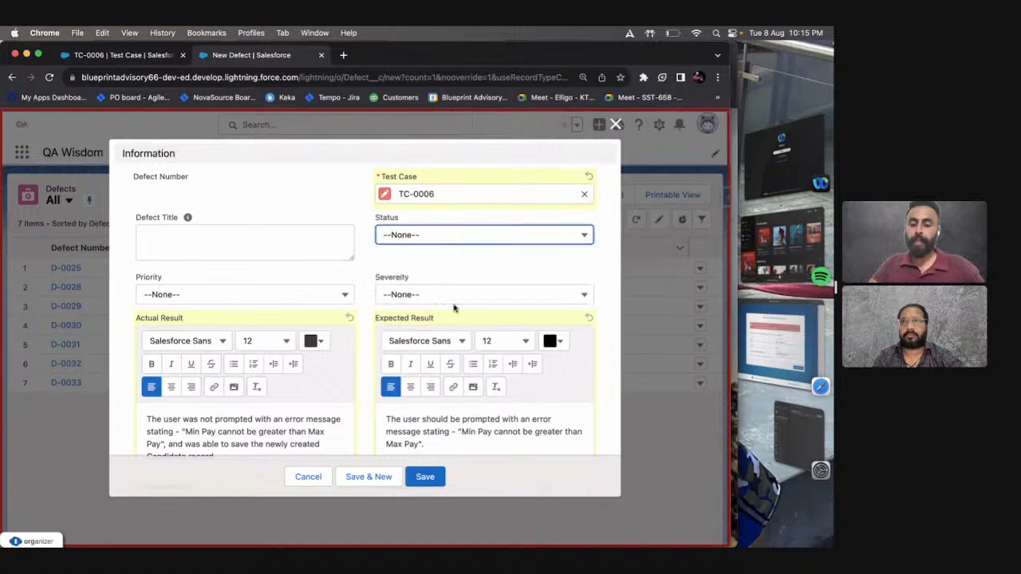
left_click(441, 293)
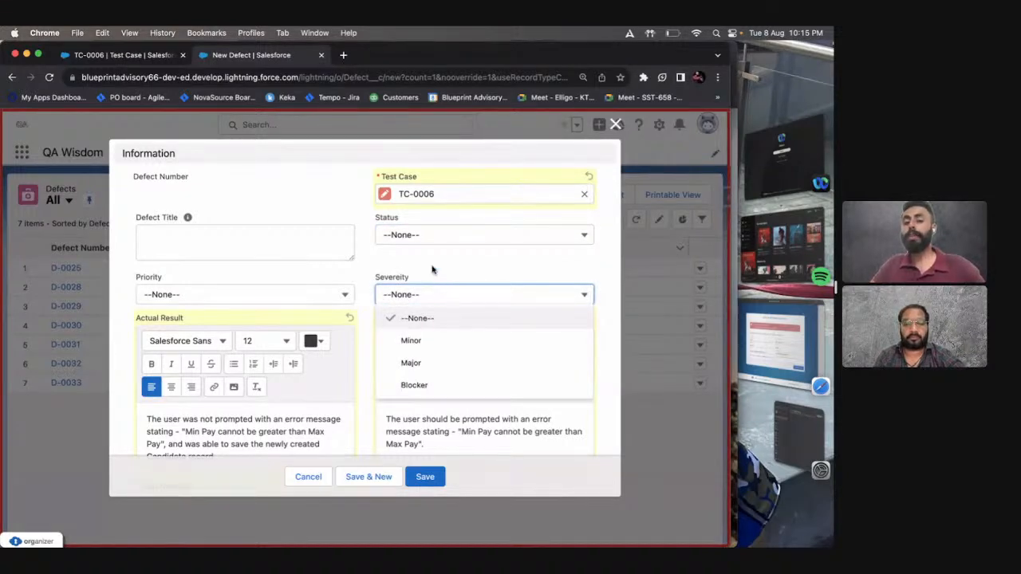
key("Escape")
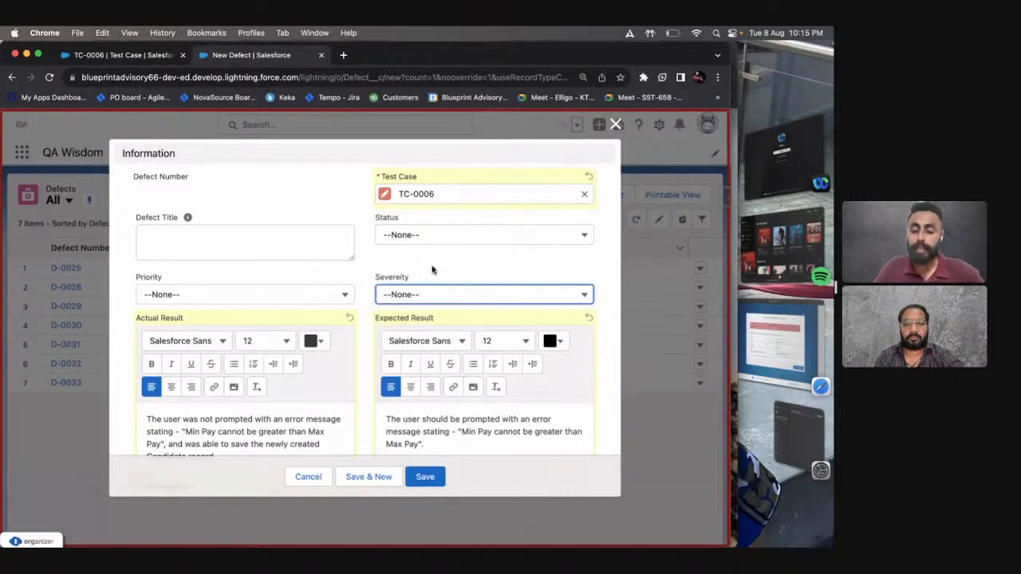
left_click(442, 296)
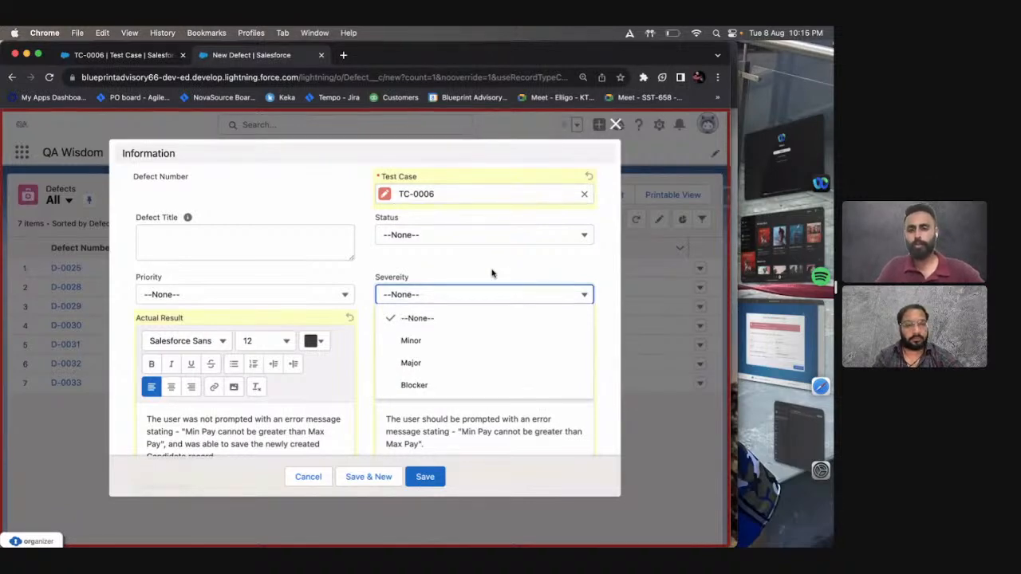
scroll(491, 273, "down", 3)
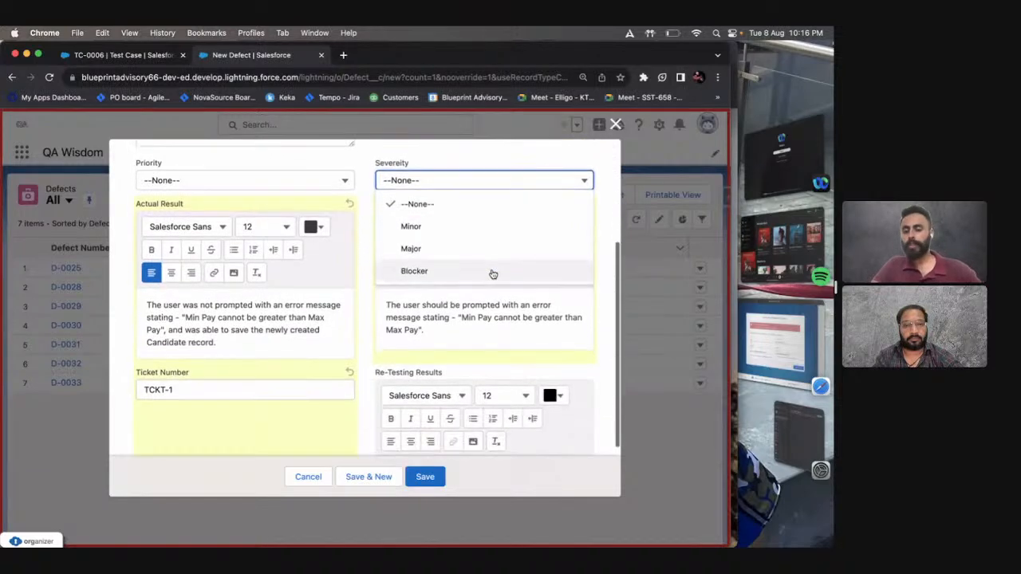
left_click(369, 238)
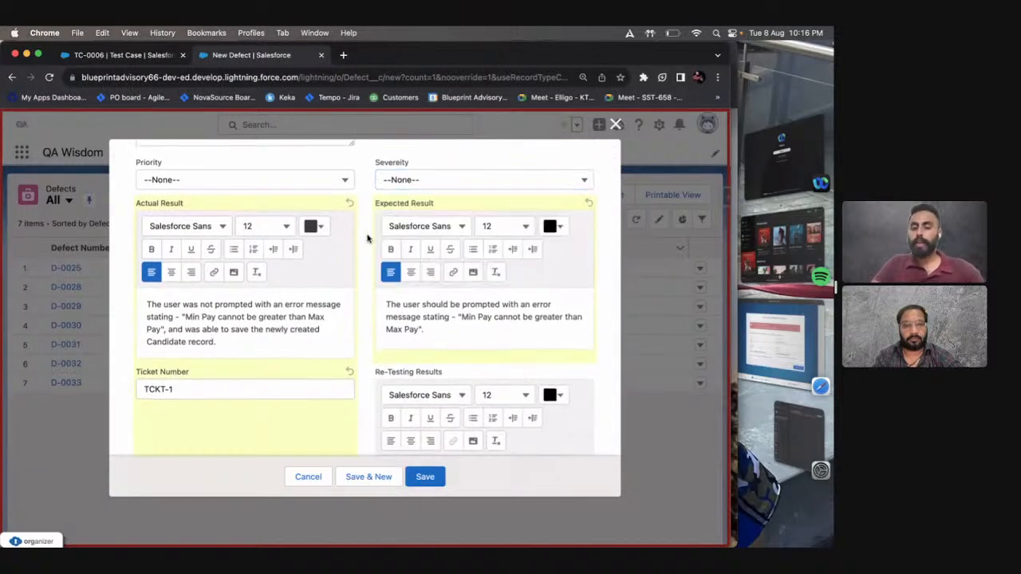
scroll(369, 238, "down", 2)
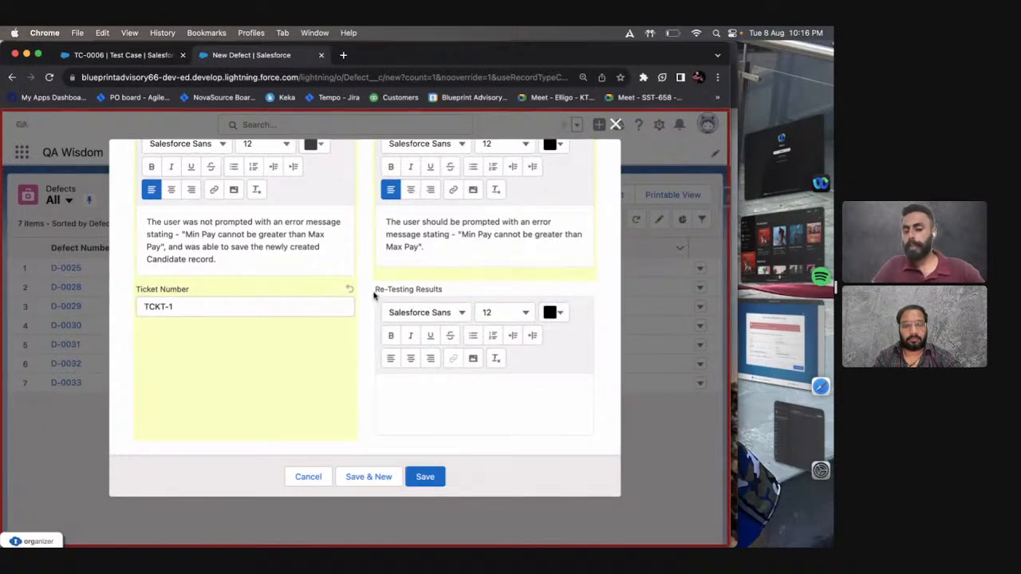
left_click_drag(377, 289, 441, 291)
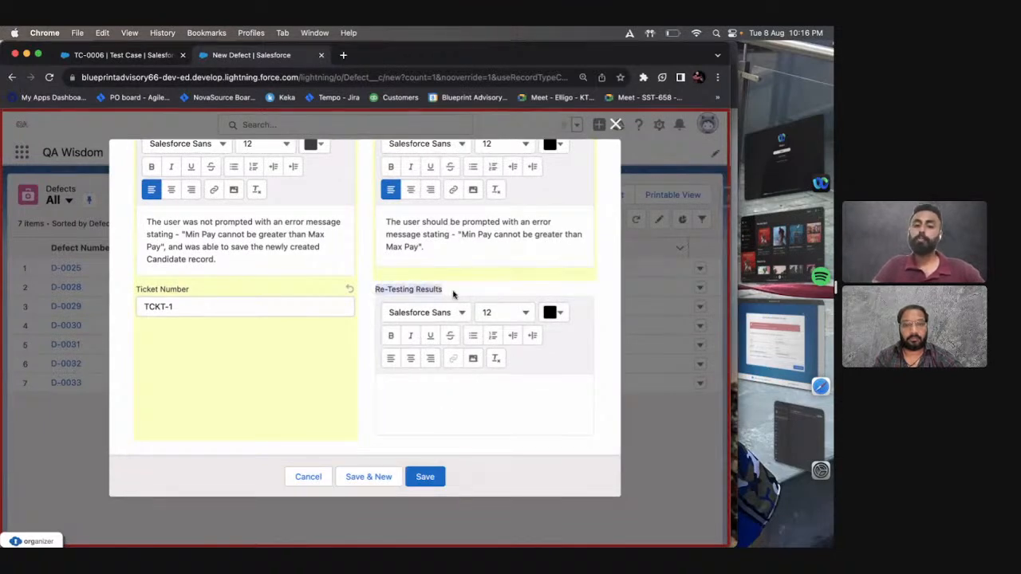
left_click(452, 294)
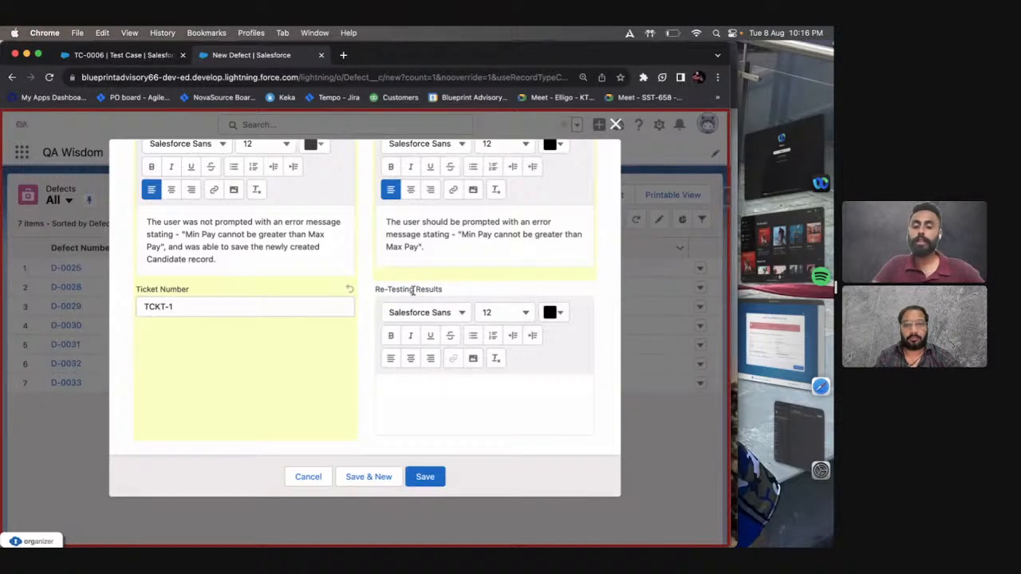
left_click_drag(444, 291, 375, 290)
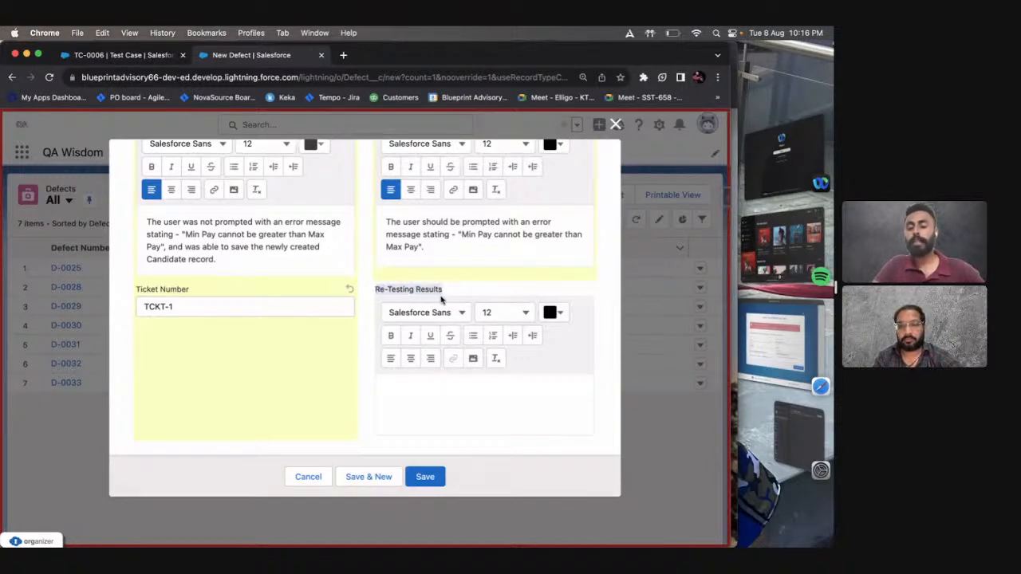
left_click(449, 296)
Copy the whole Expected Result sentence into the Re-Testing Results field.
scroll(449, 296, "up", 1)
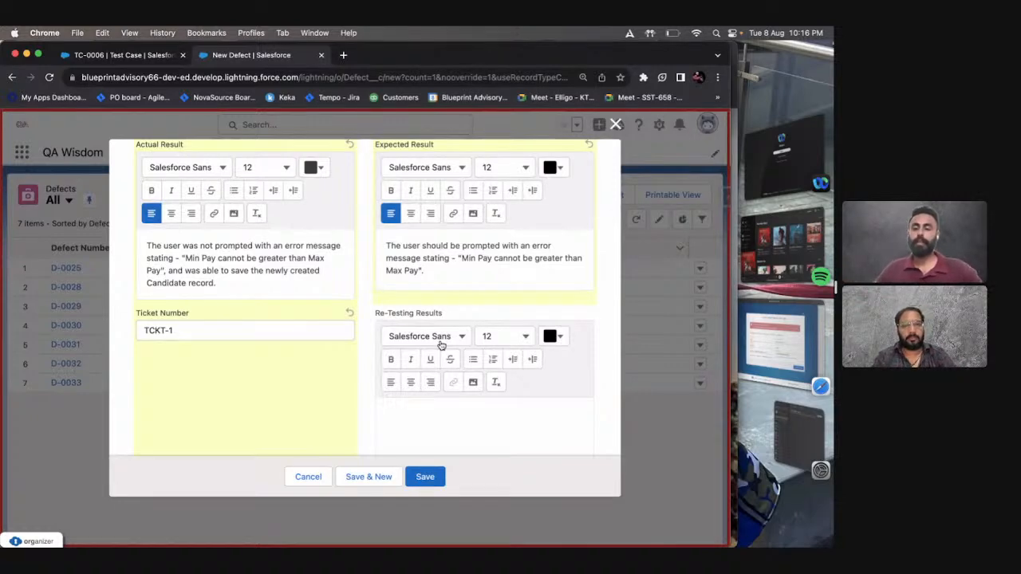
scroll(440, 399, "down", 1)
left_click(438, 397)
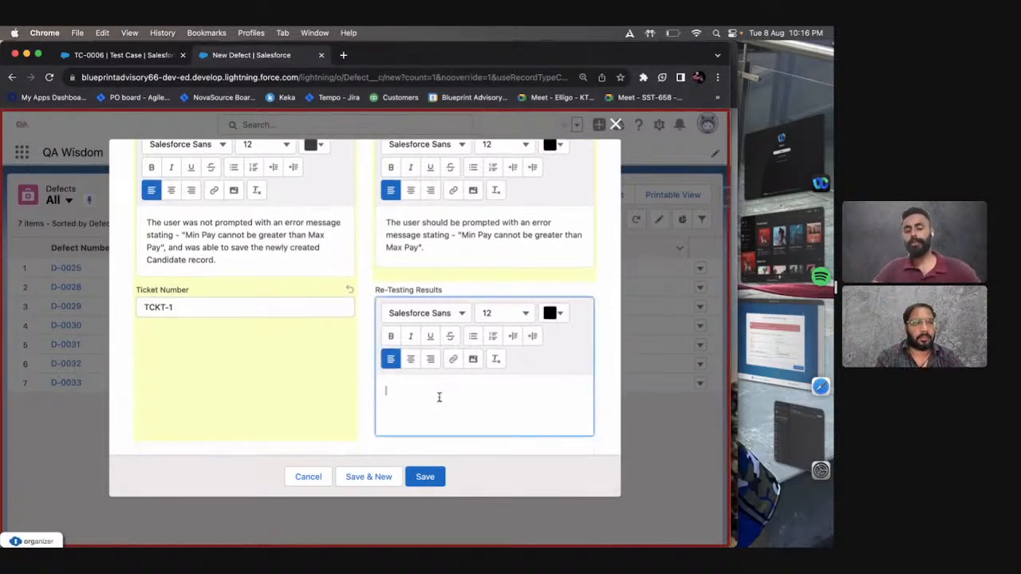
scroll(438, 394, "up", 1)
left_click(462, 257)
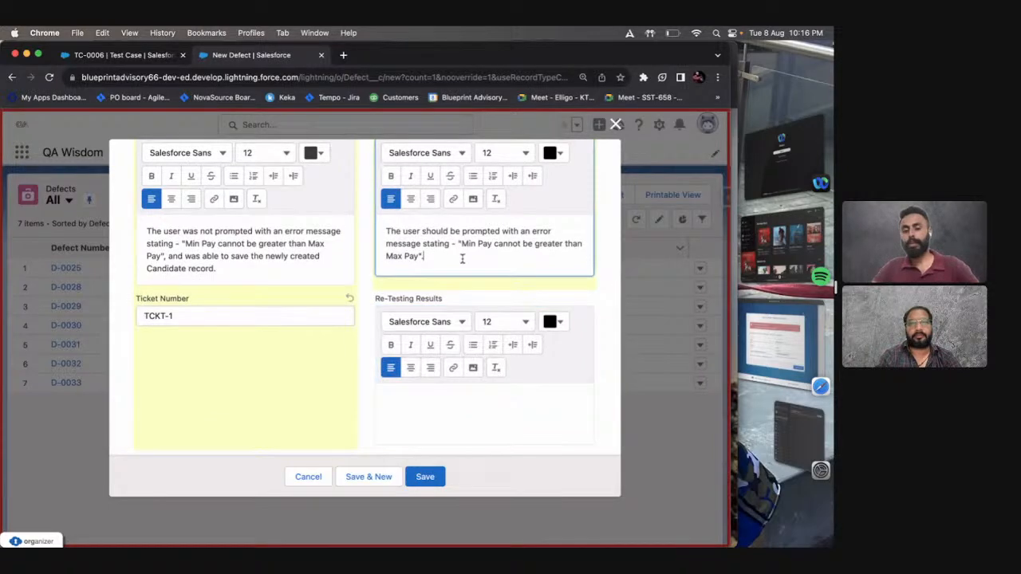
key("super+a")
key("super+c")
left_click(455, 381)
key("super+v")
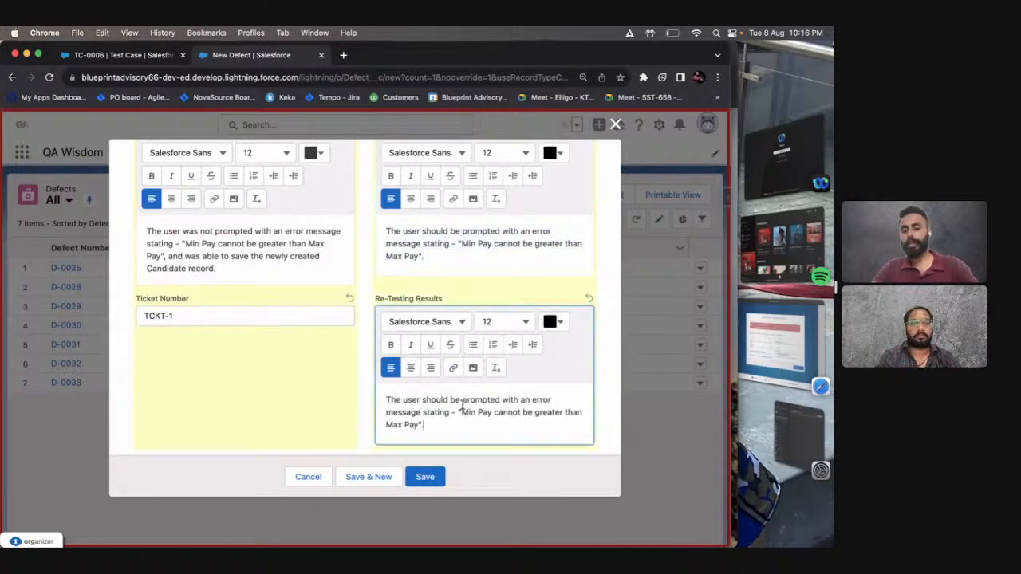
In the Re-Testing Results, change "should be" to "was" and end the sentence with "and was not able to save the record.".
left_click_drag(422, 400, 456, 403)
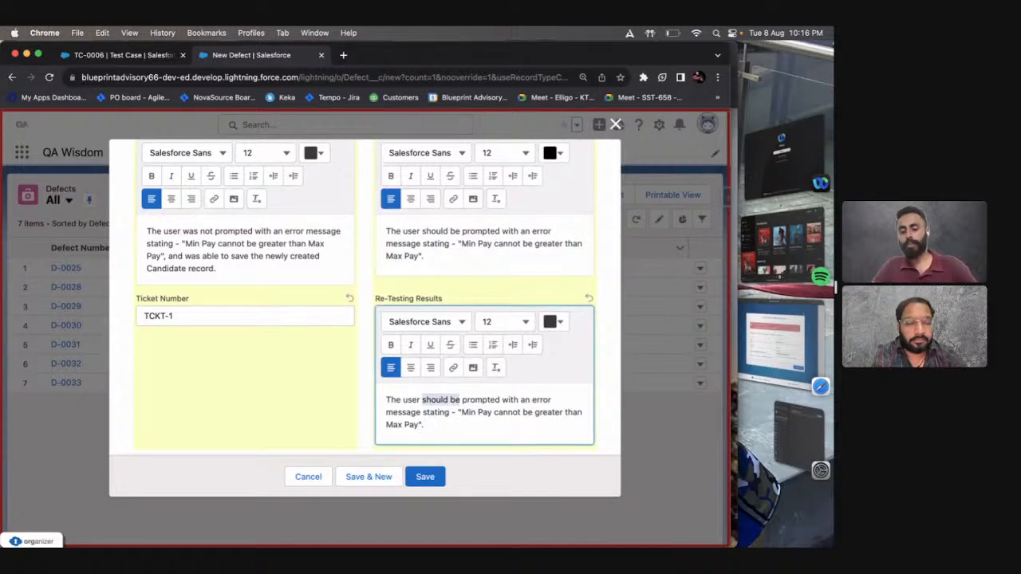
type("was")
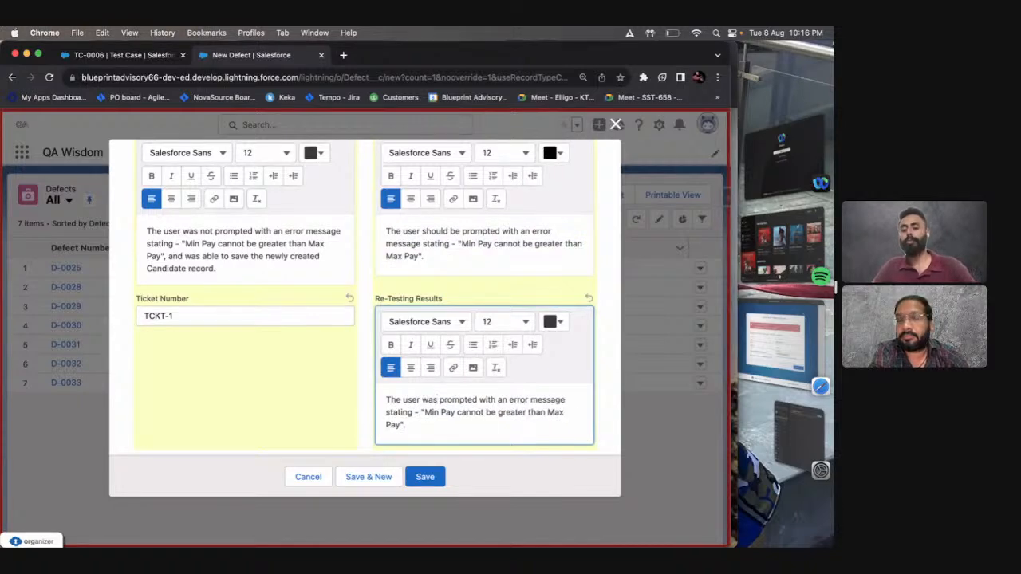
key("Down")
key("Down")
key("BackSpace")
type("an")
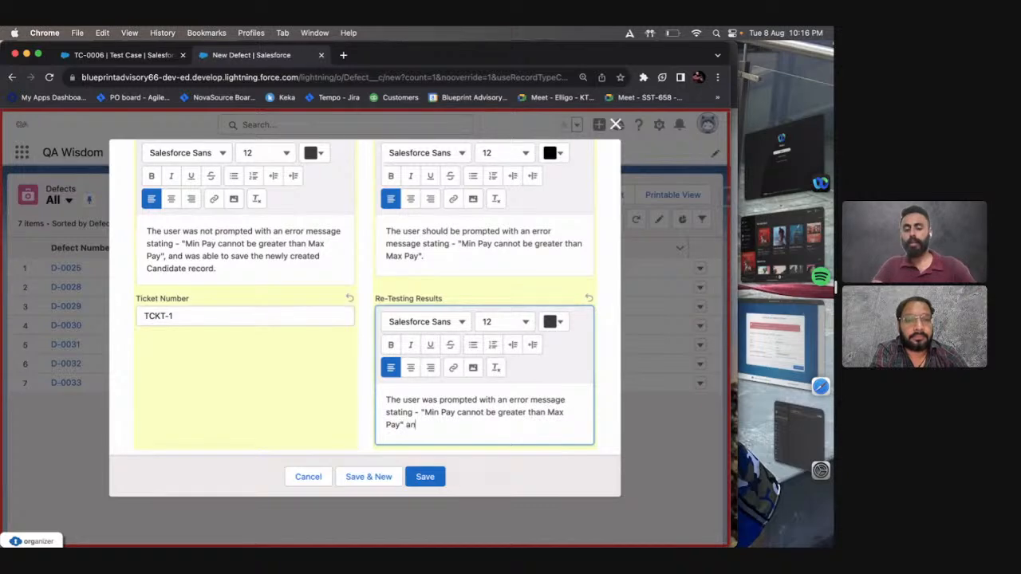
type("d was")
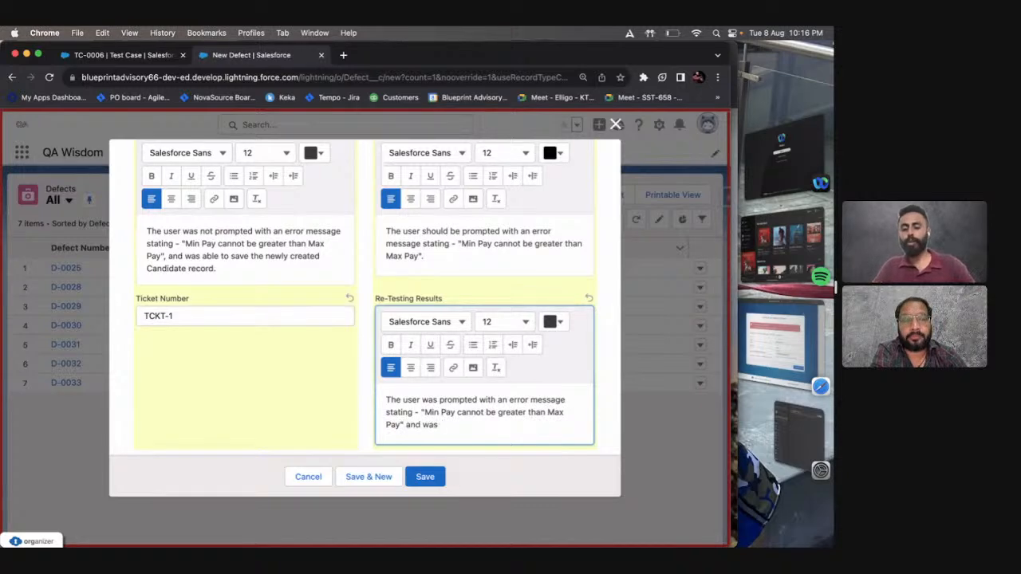
type(" not able to ")
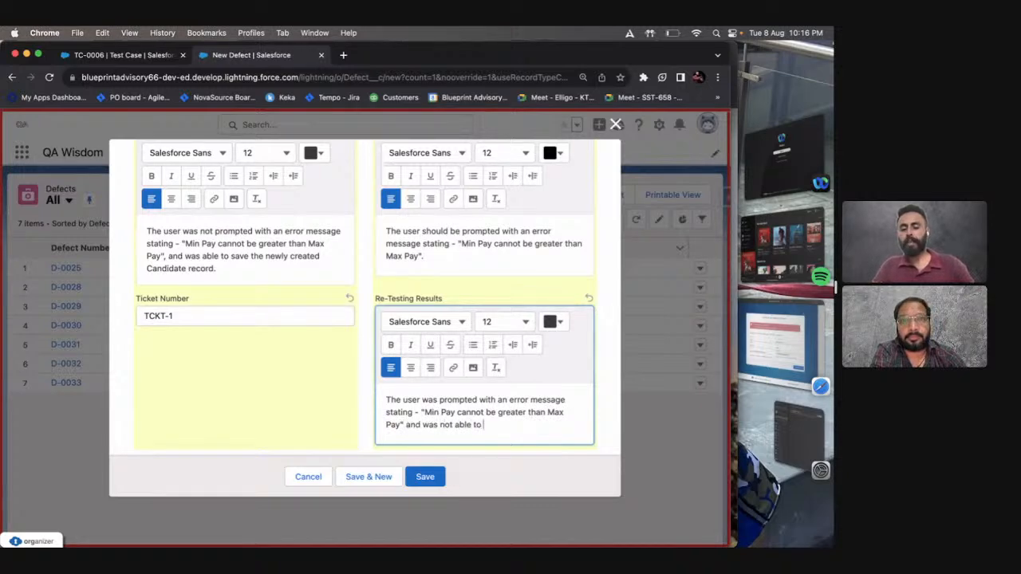
type("save the recor")
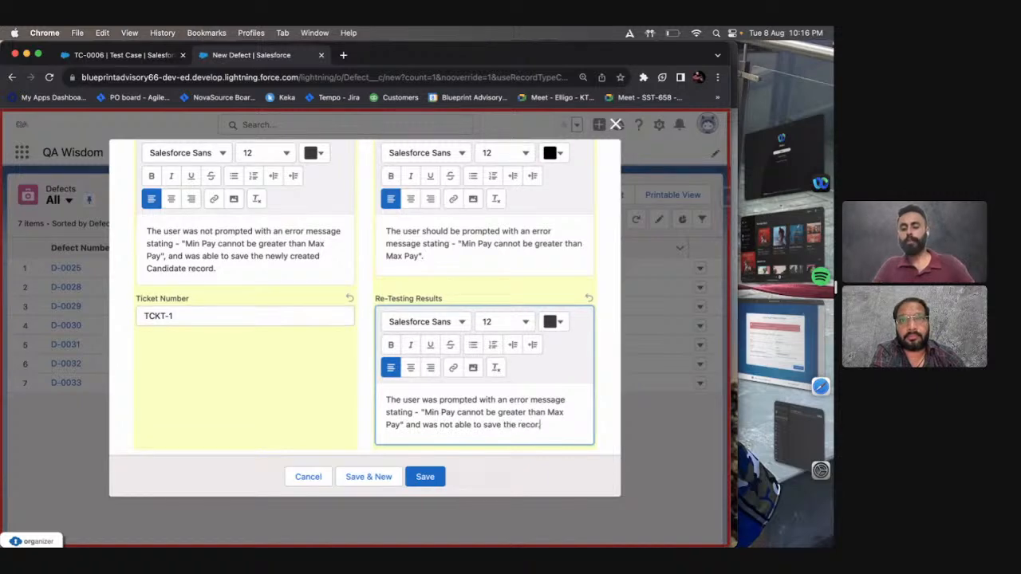
type("d.")
key("Return")
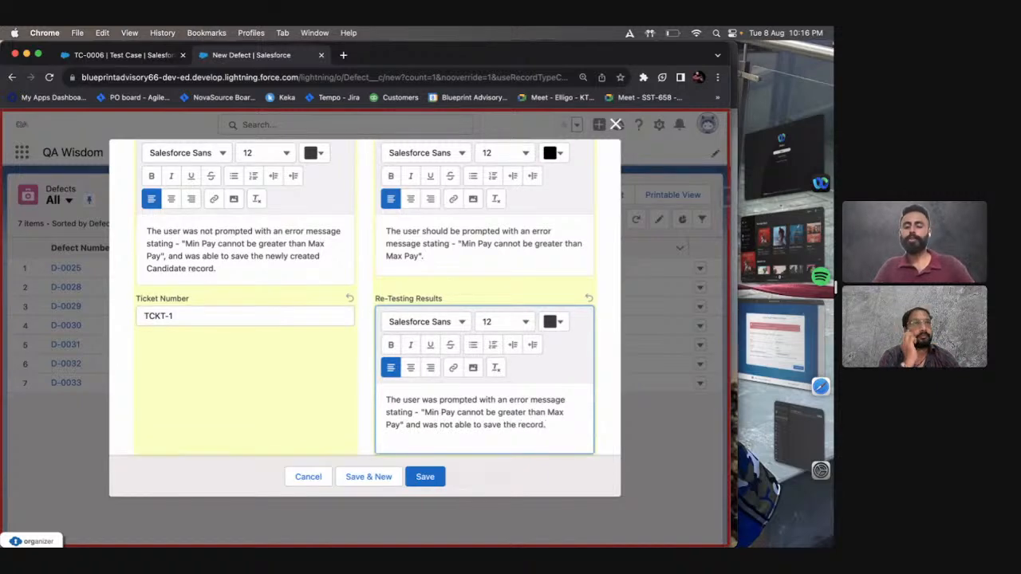
scroll(498, 357, "down", 1)
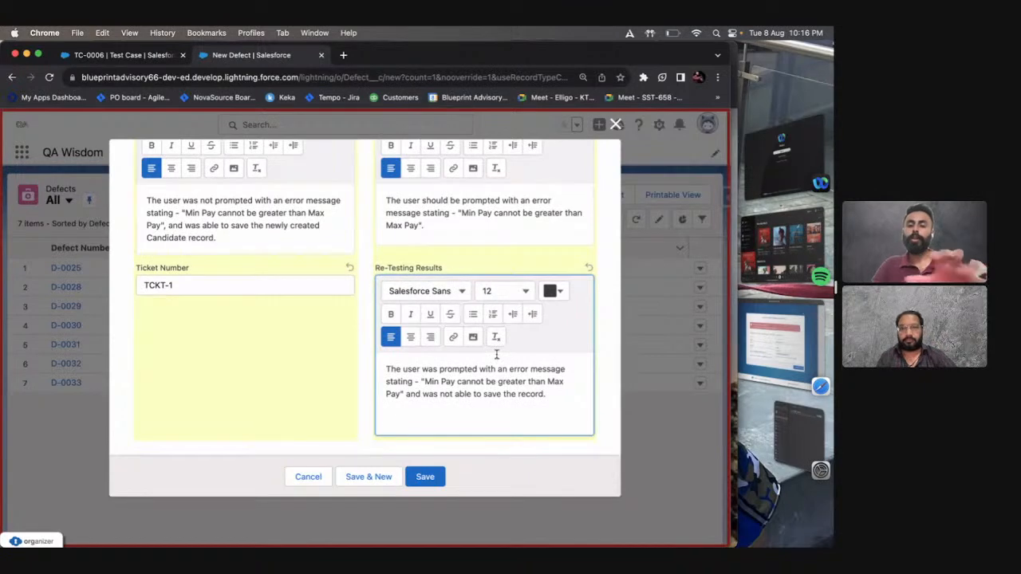
key("BackSpace")
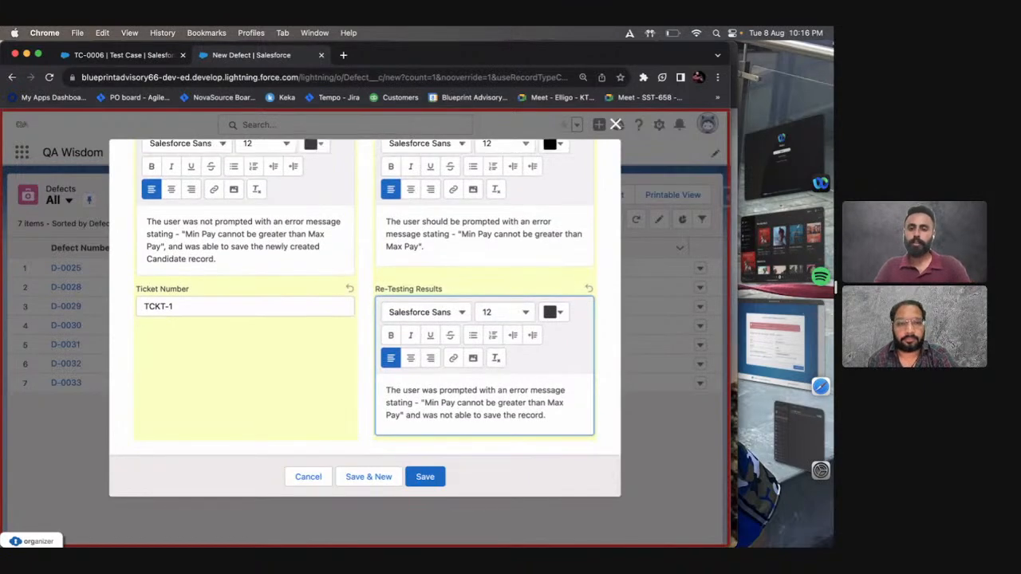
Review the New Defect form from its title to the Expected Result, and switch to the presentation slide with the example execution steps.
scroll(462, 263, "up", 10)
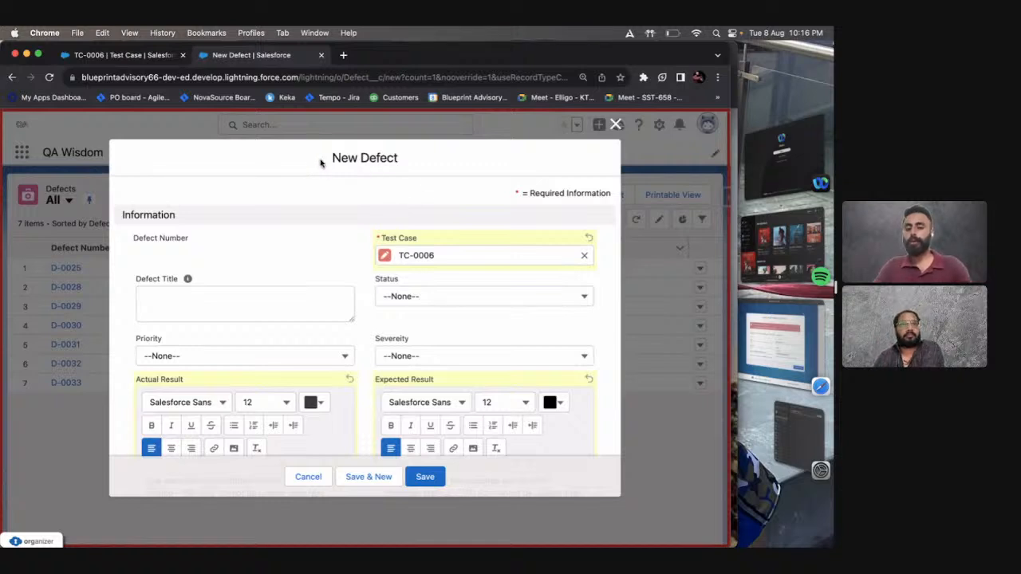
left_click_drag(321, 162, 443, 165)
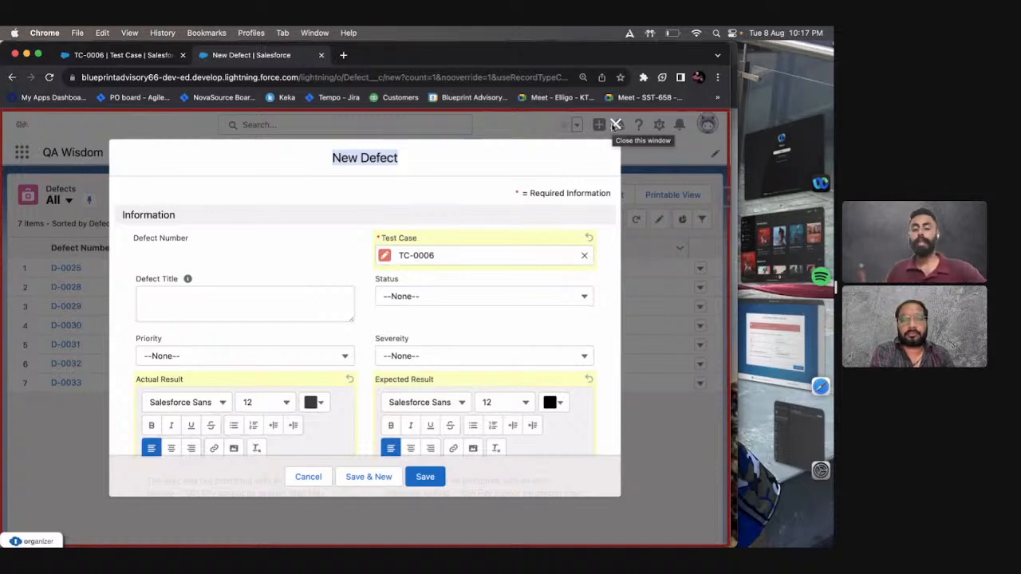
scroll(510, 282, "down", 3)
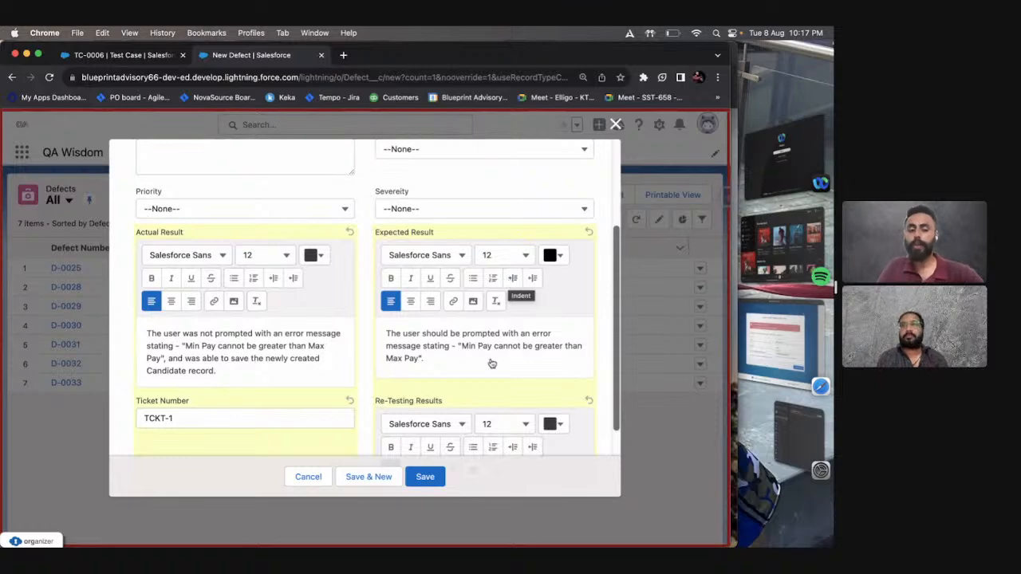
left_click_drag(437, 365, 381, 328)
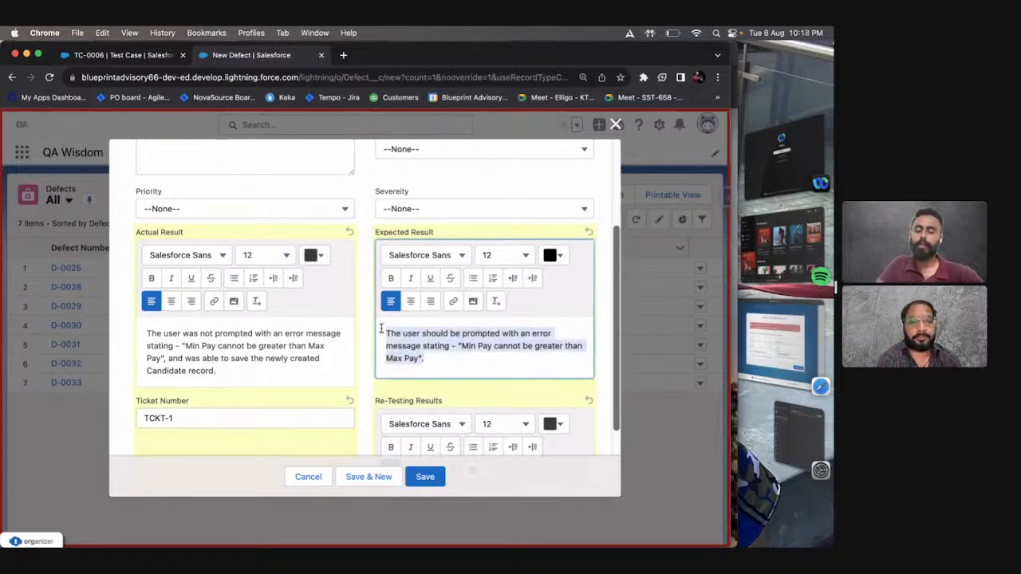
left_click(358, 187)
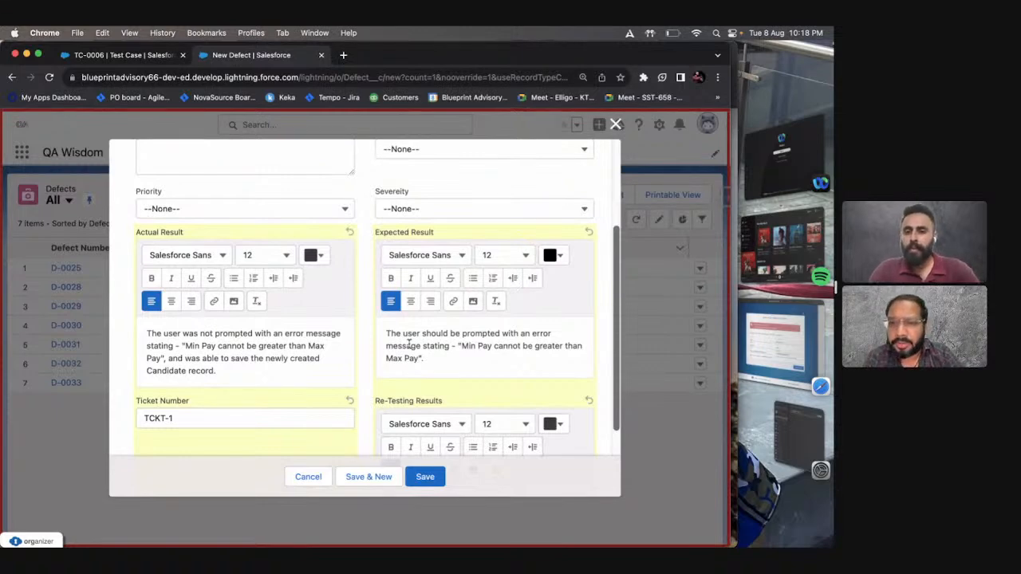
key("ctrl+Right")
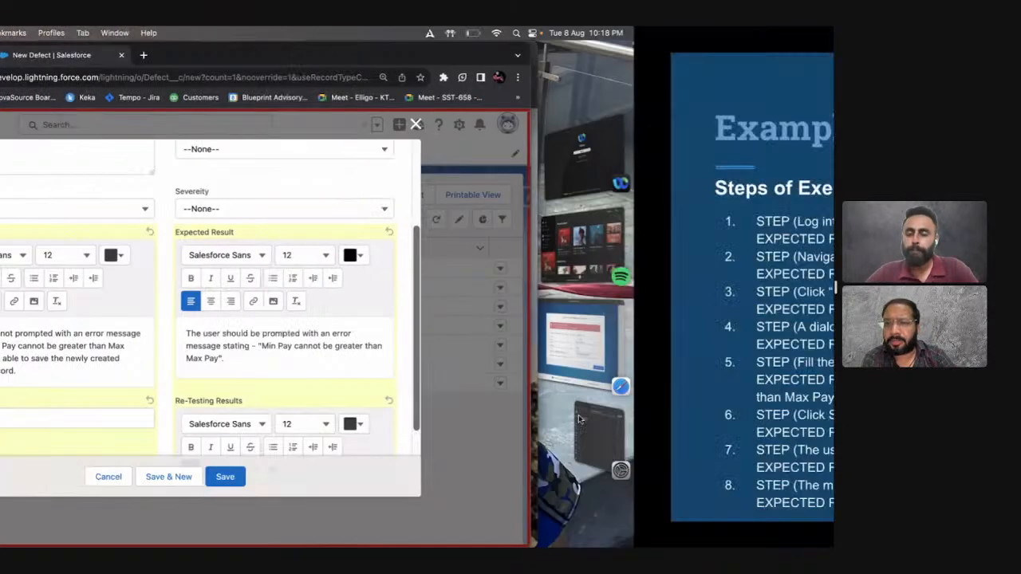